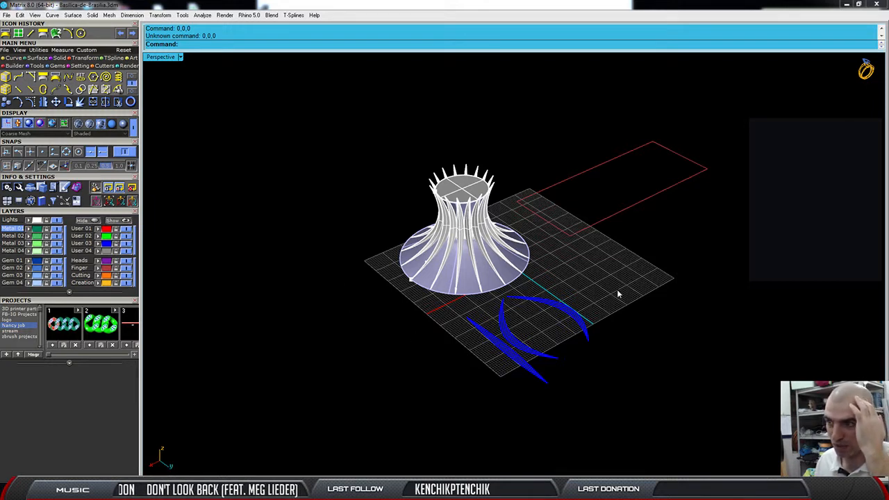
Examine the ribs and the flared body surface of the cathedral model from outside, above and underneath, picking individual parts.
right_click_drag(612, 279, 570, 314)
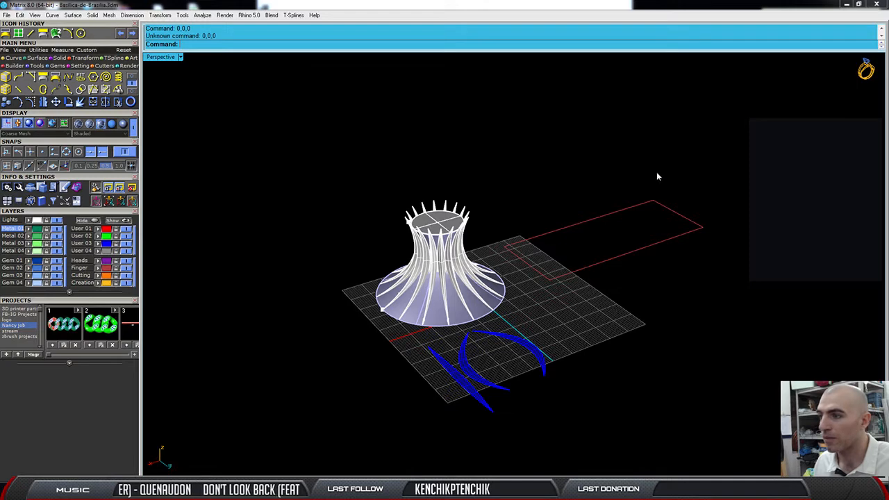
left_click(650, 202)
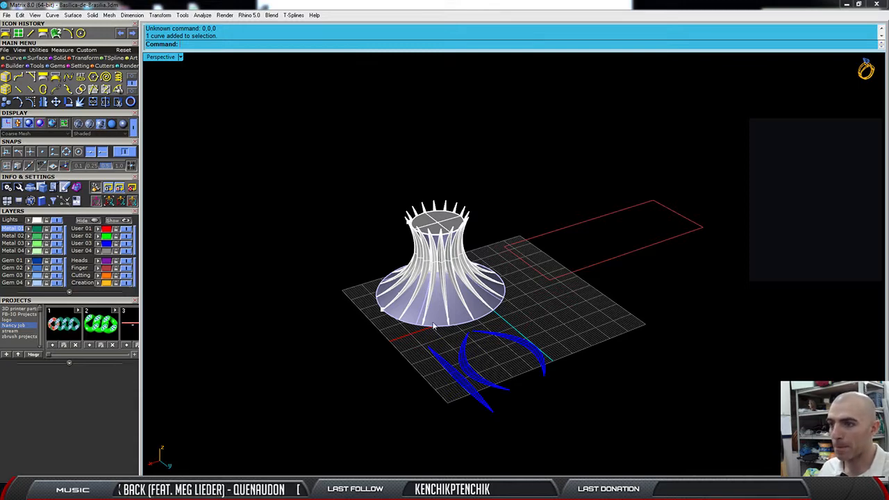
scroll(439, 287, "up", 5)
scroll(439, 285, "up", 6)
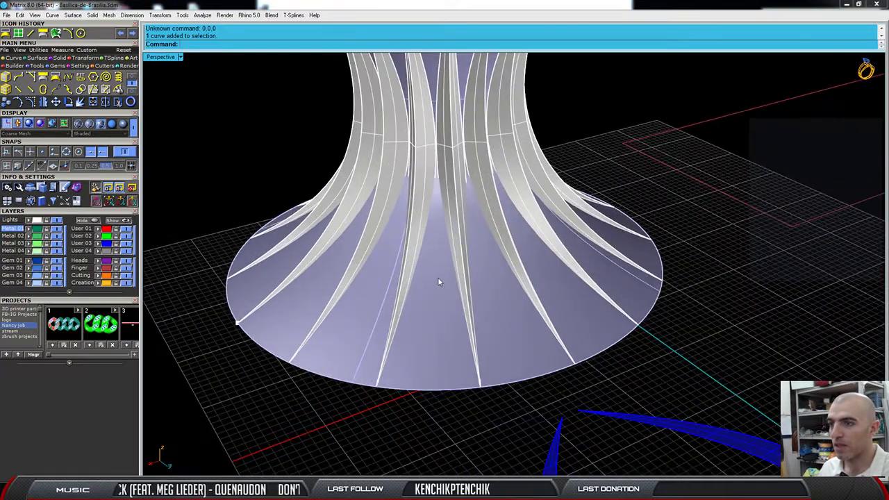
scroll(438, 280, "down", 2)
right_click_drag(439, 280, 497, 295)
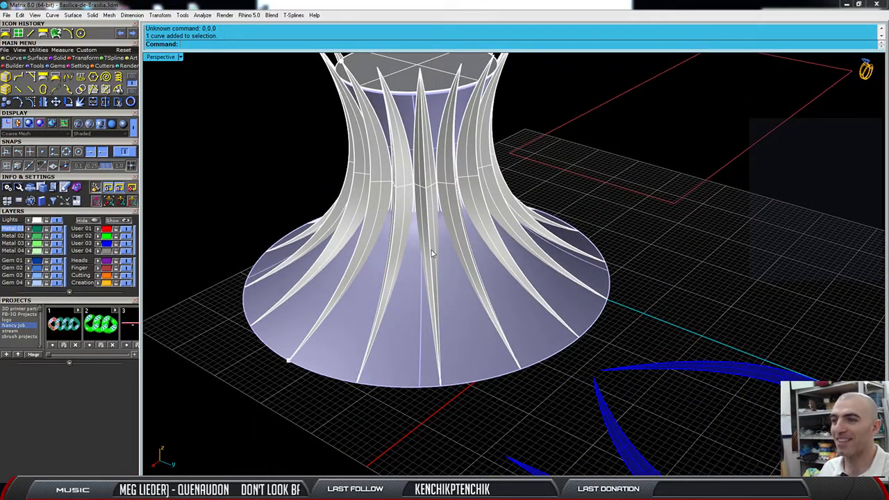
right_click_drag(439, 245, 526, 125)
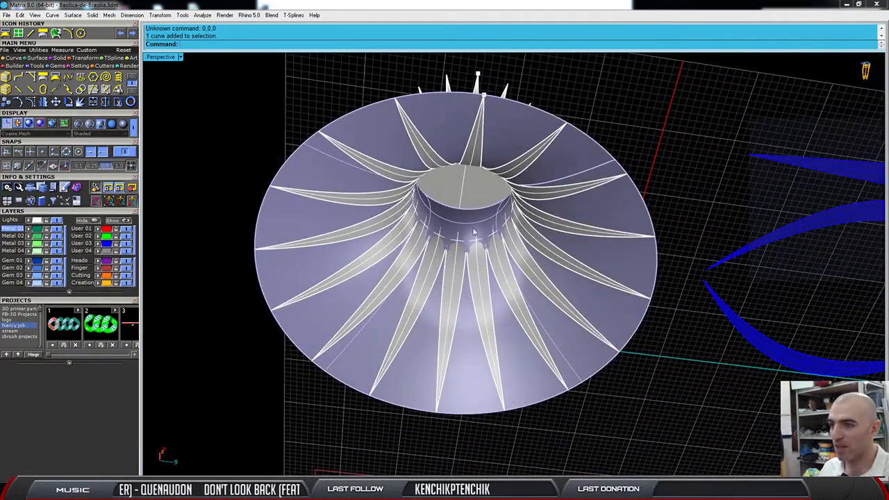
right_click_drag(511, 225, 552, 197)
scroll(544, 238, "up", 6)
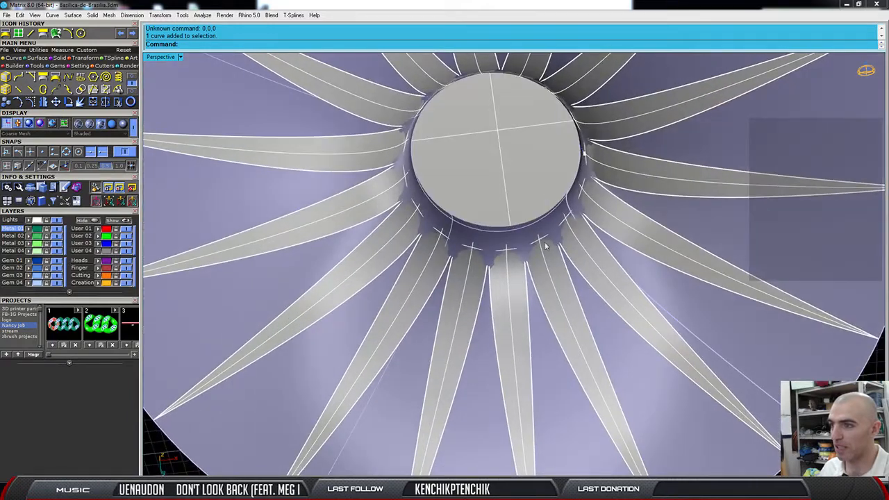
left_click(698, 307)
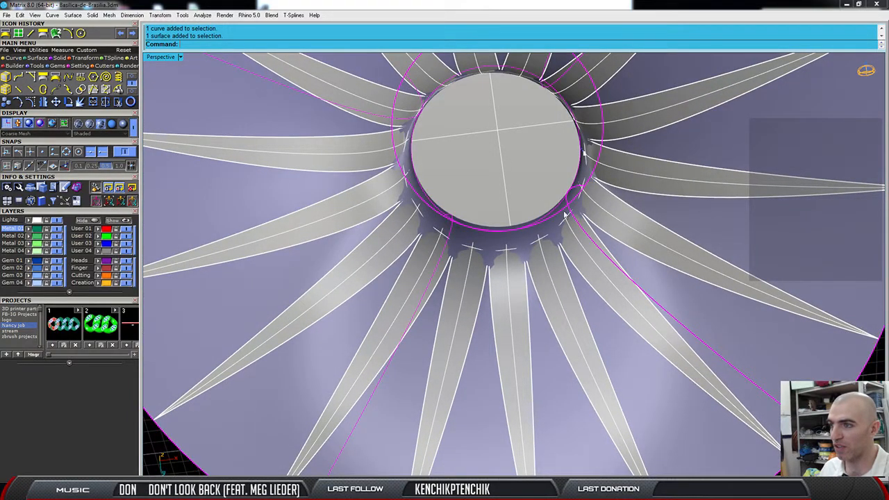
scroll(515, 193, "down", 7)
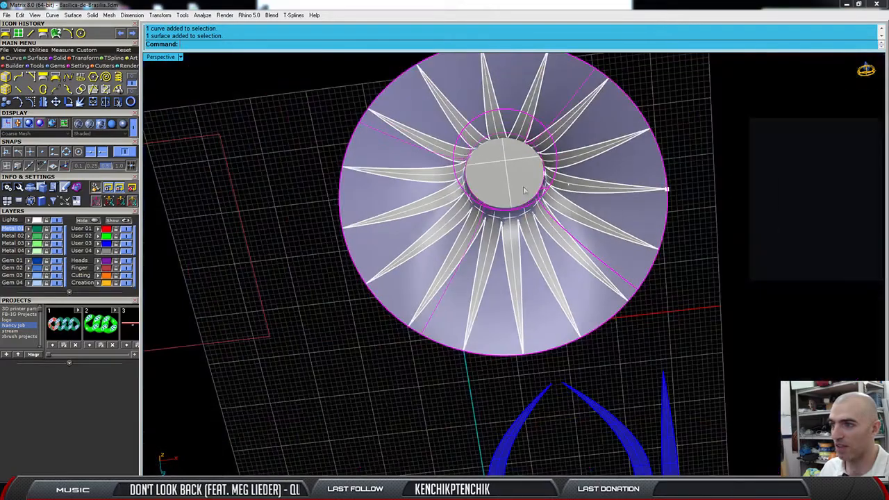
right_click_drag(523, 188, 524, 313)
left_click(678, 347)
left_click(475, 279)
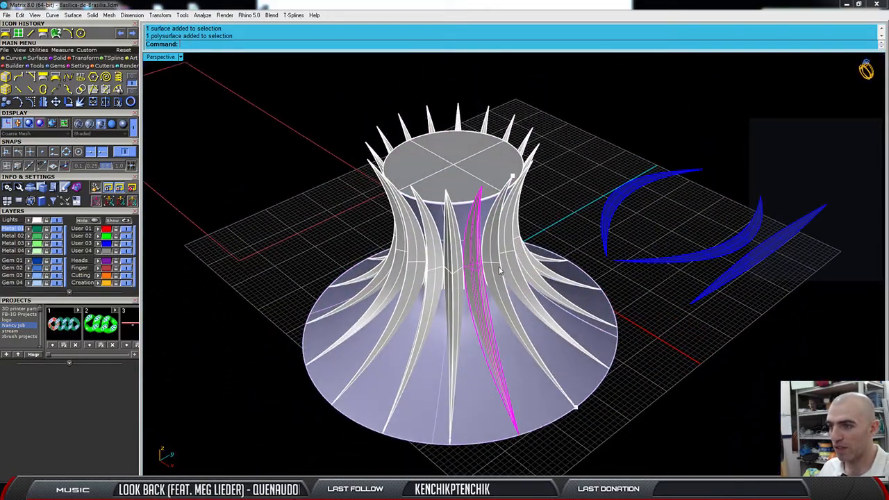
left_click(511, 271)
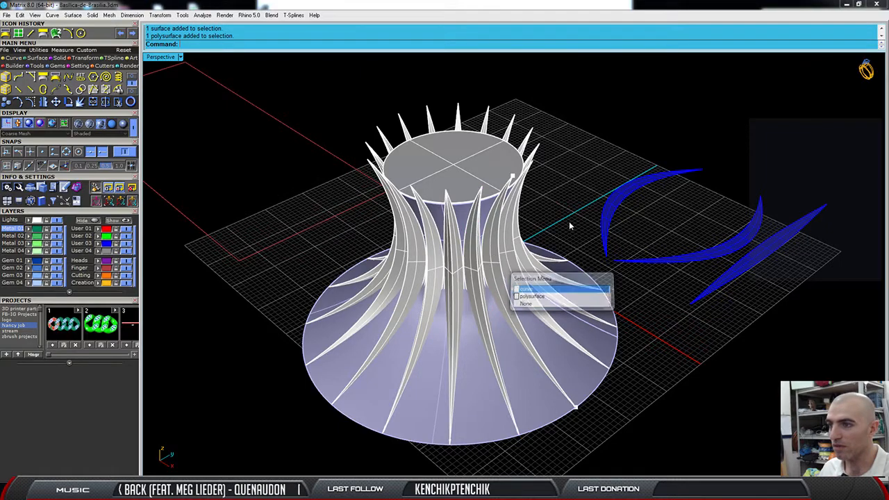
key("Escape")
left_click(497, 257)
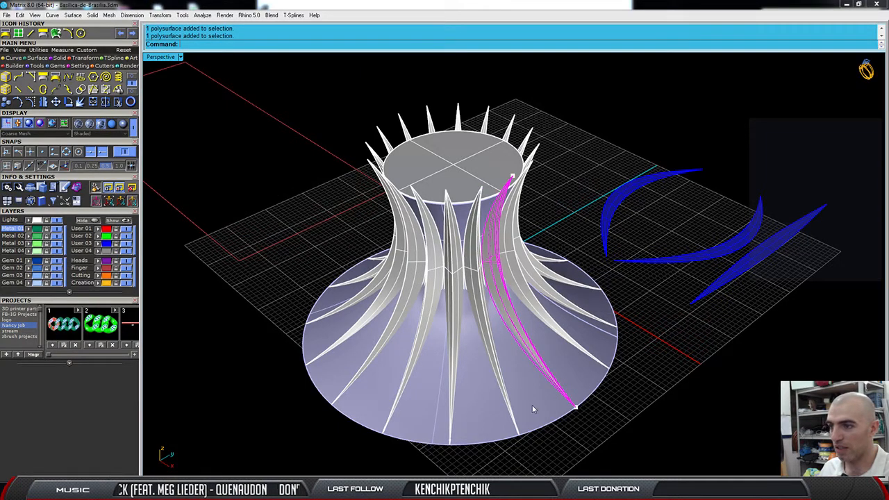
Try to delete the front ribs of the cathedral one by one, and undo the deletion.
right_click_drag(456, 277, 462, 233)
left_click(461, 231)
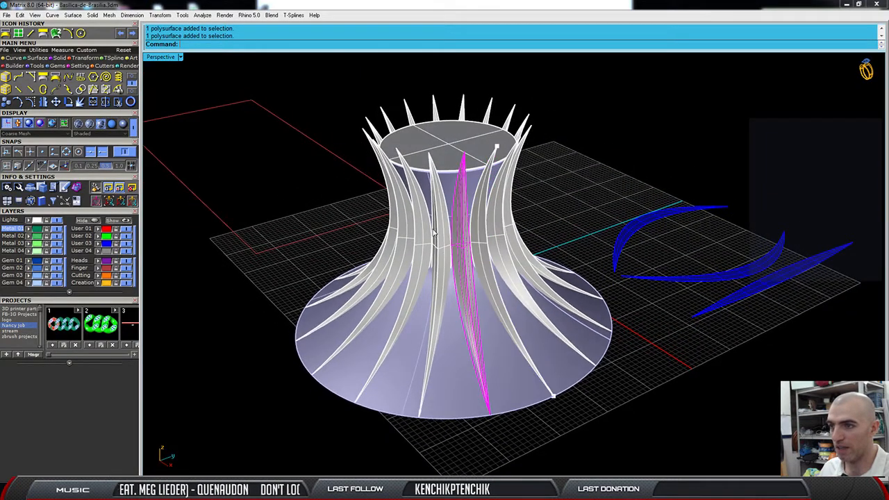
left_click(439, 231, "shift")
left_click(419, 229, "shift")
left_click(401, 228, "shift")
left_click(393, 226, "shift")
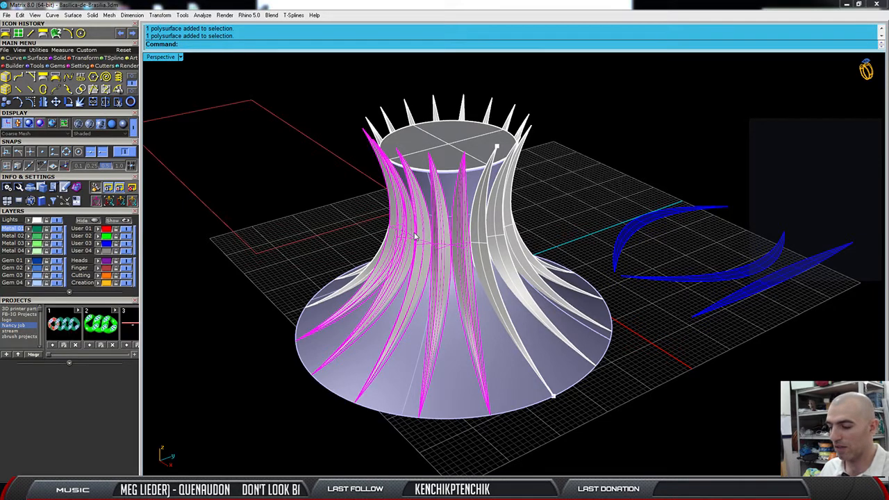
key("Delete")
left_click_drag(544, 92, 359, 121)
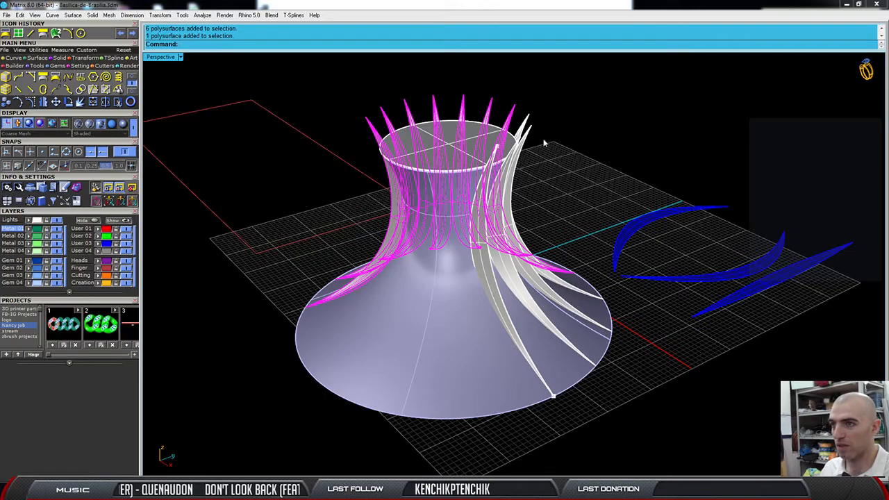
right_click_drag(545, 143, 591, 145)
left_click_drag(583, 104, 533, 122)
key("ctrl+z")
left_click(625, 104)
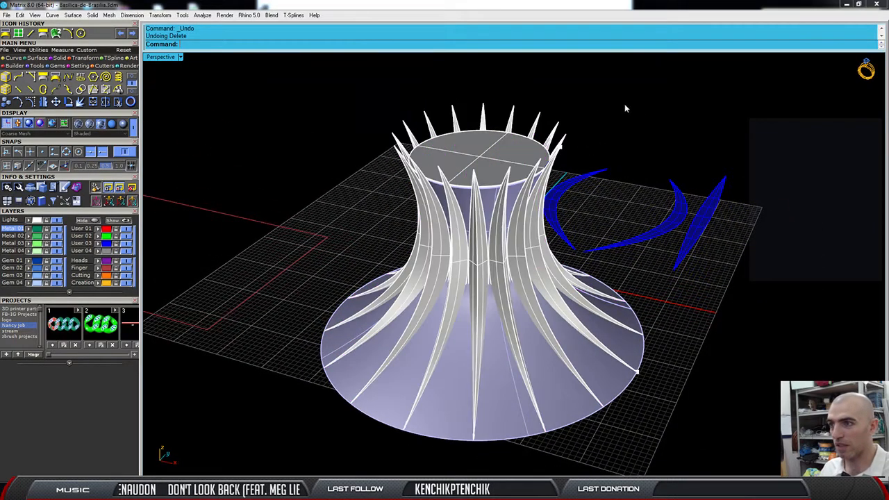
Delete all the ribs around the body except the single rib that follows the guide curve, keeping that curve and its point.
right_click_drag(624, 104, 588, 149)
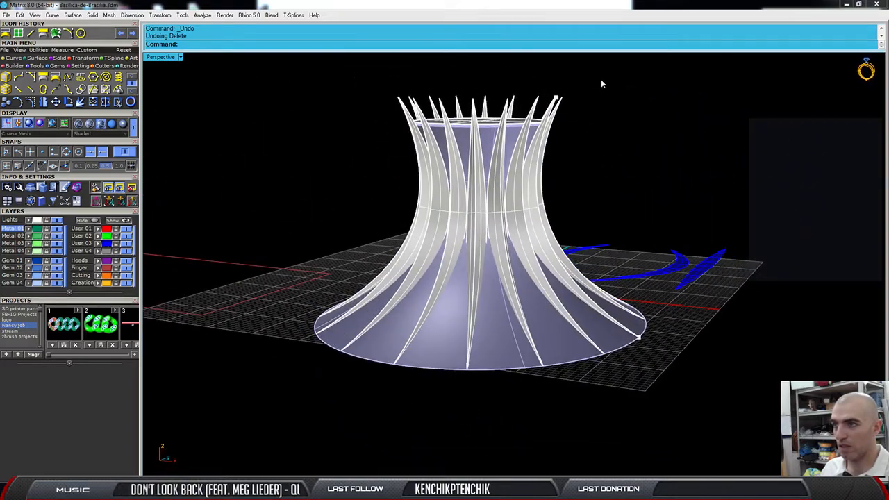
left_click_drag(602, 82, 365, 116)
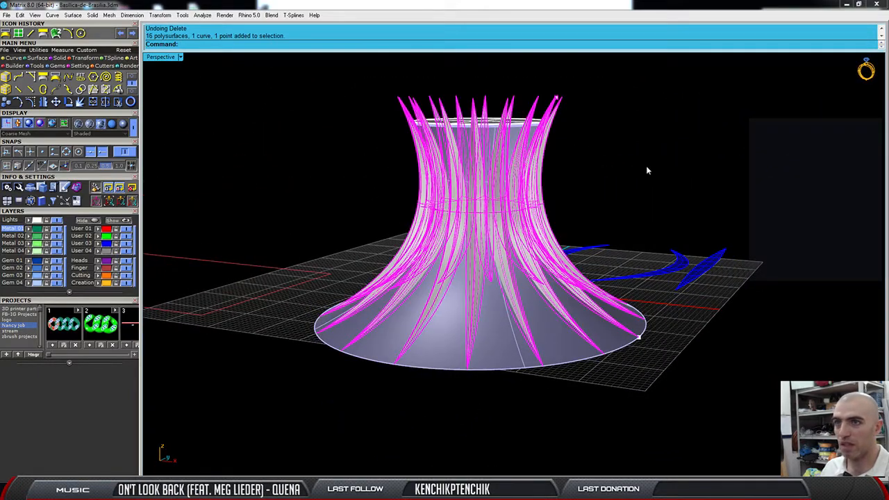
right_click_drag(512, 164, 554, 269)
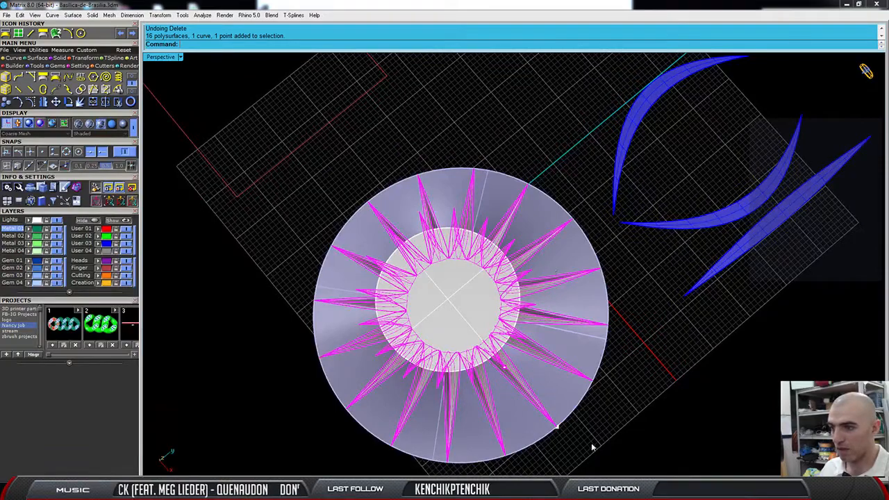
left_click_drag(593, 443, 539, 411, "ctrl")
left_click(504, 367, "ctrl")
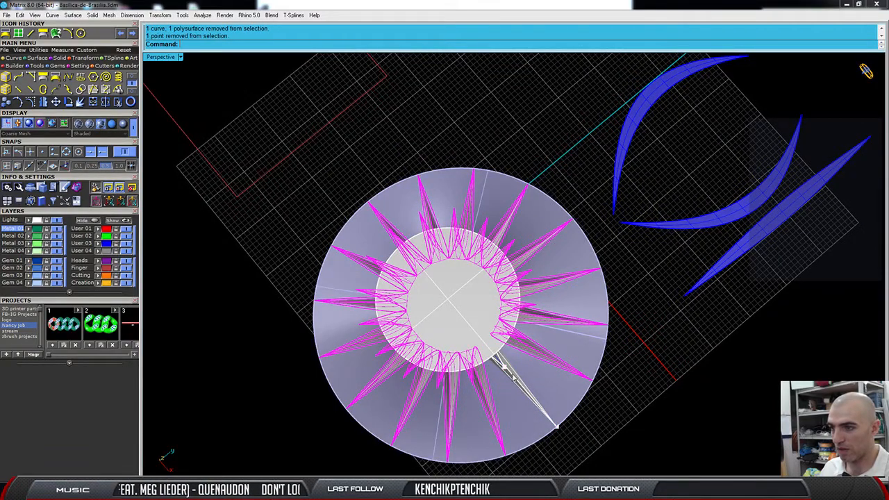
right_click_drag(504, 366, 632, 318)
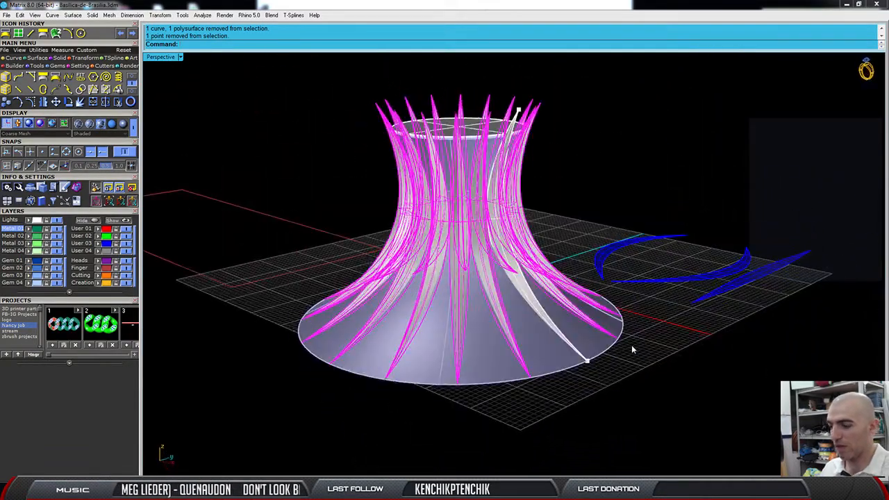
key("Delete")
Delete the last remaining rib solid, keeping its guide curve, triangular profile and construction points.
right_click_drag(570, 150, 549, 184)
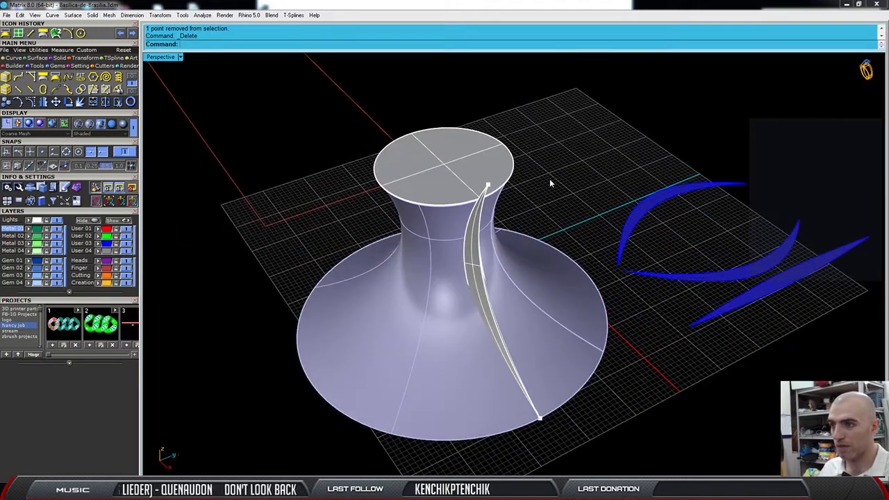
right_click_drag(575, 262, 588, 241)
scroll(549, 302, "up", 5)
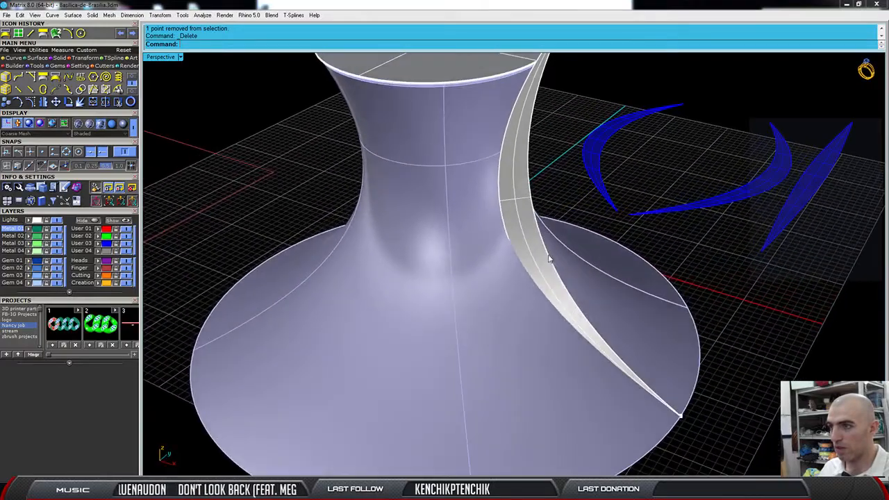
left_click(549, 259)
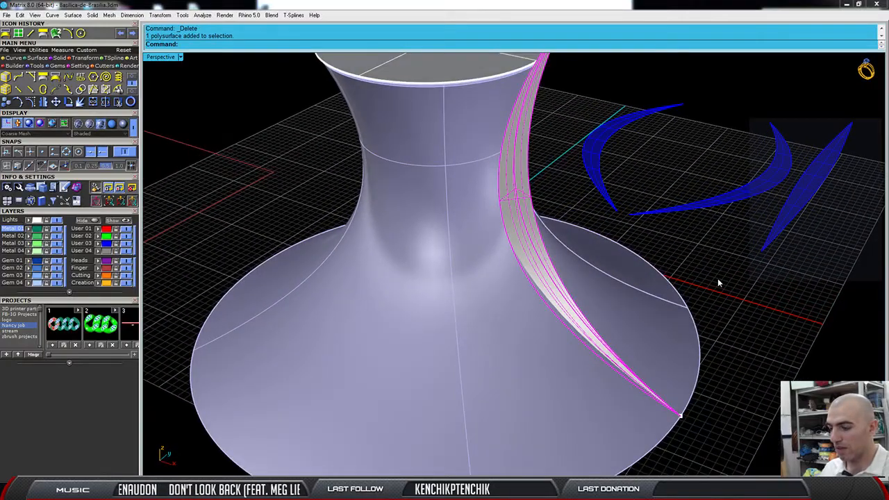
key("Delete")
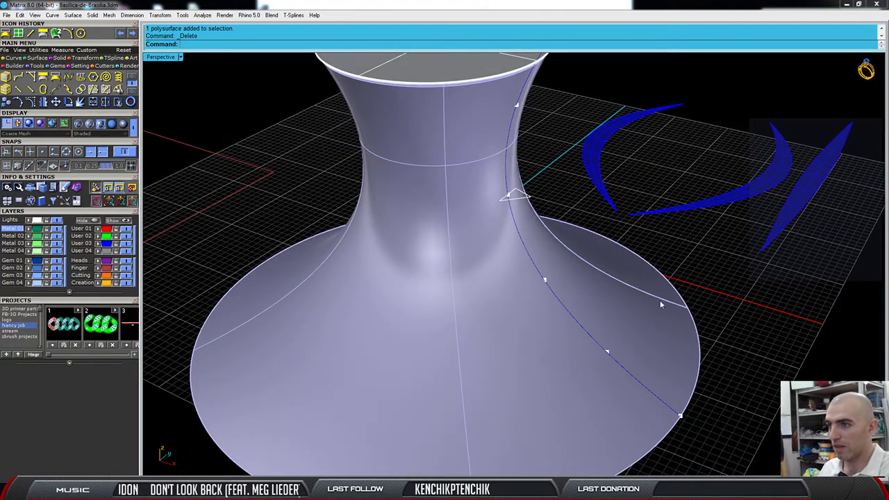
Delete the construction points along the rib's guide curve, keeping only the one at the triangular profile.
right_click_drag(659, 300, 626, 353)
key("ctrl+m")
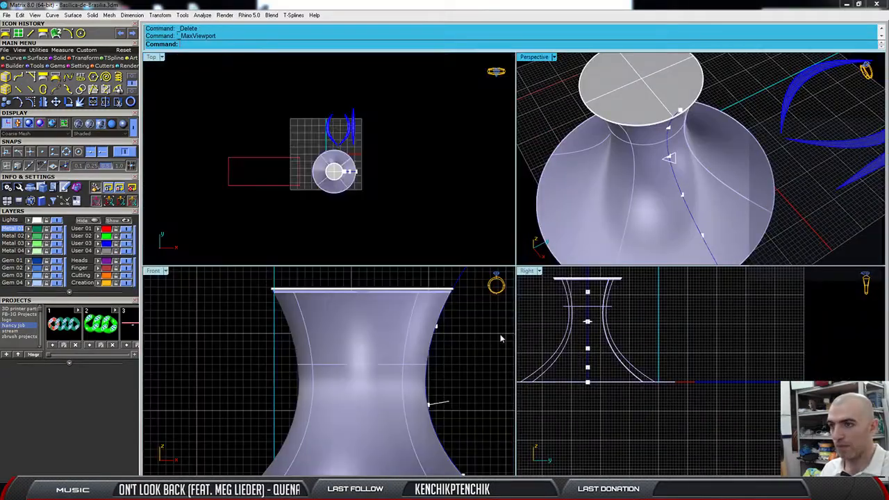
key("ctrl+m")
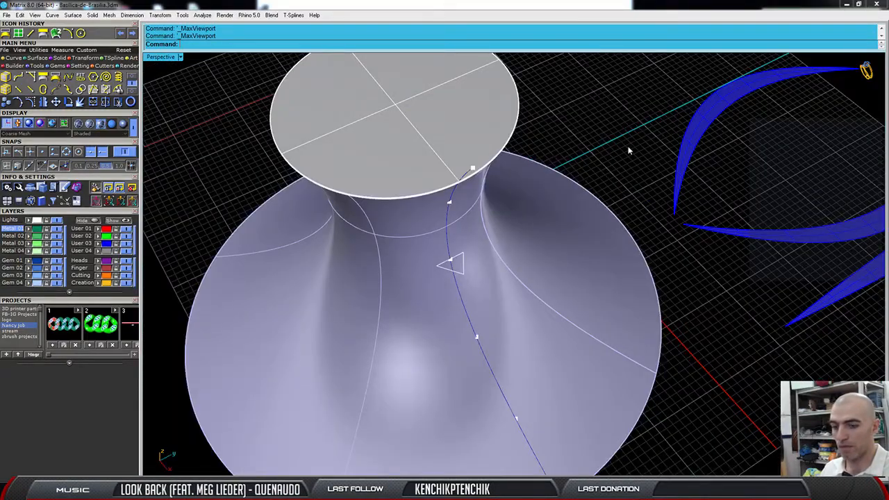
left_click(478, 341)
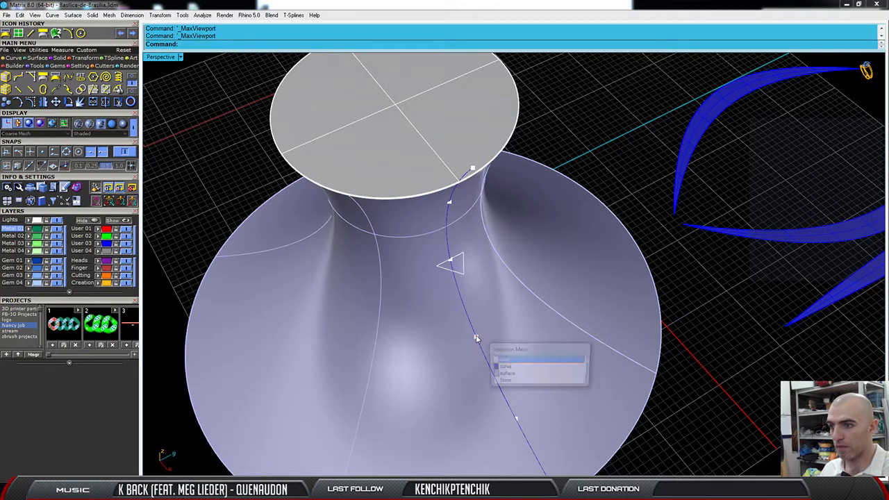
left_click(526, 360)
key("Delete")
right_click_drag(718, 364, 744, 311)
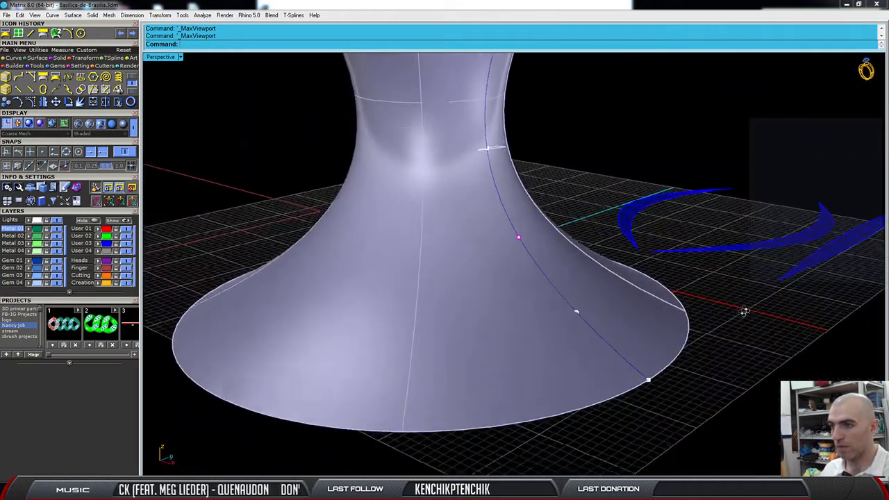
left_click_drag(540, 466, 704, 278)
key("Delete")
scroll(623, 378, "down", 4)
scroll(589, 250, "up", 2)
left_click_drag(489, 82, 614, 167)
key("Delete")
Examine the remaining guide curve and the flared body surface in perspective and in the four-viewport layout.
left_click(559, 140)
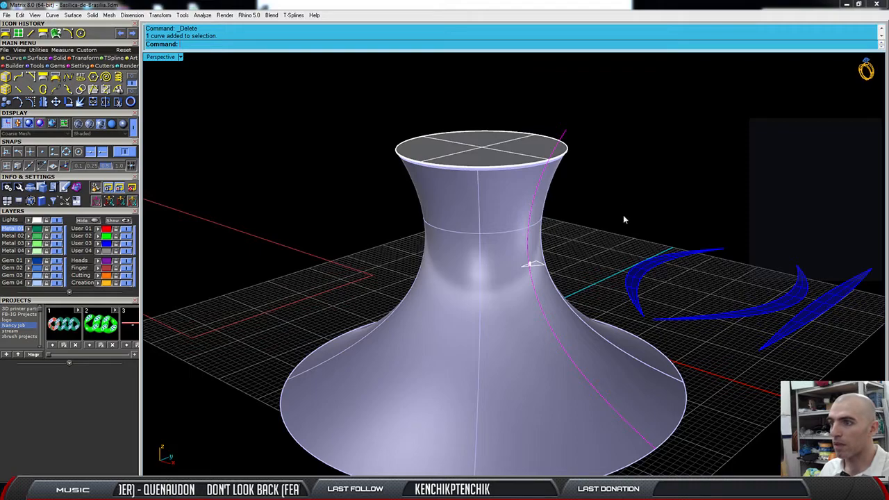
right_click_drag(624, 217, 589, 241)
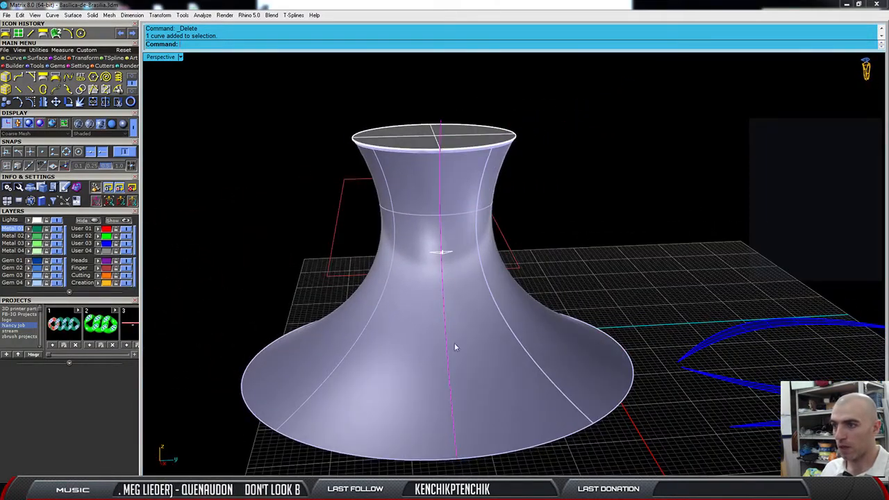
left_click(477, 363)
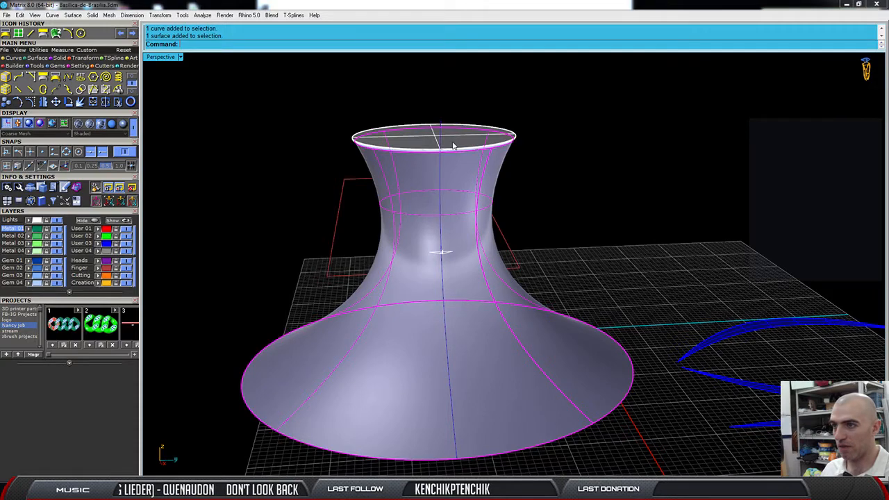
double_click(162, 57)
scroll(307, 156, "up", 5)
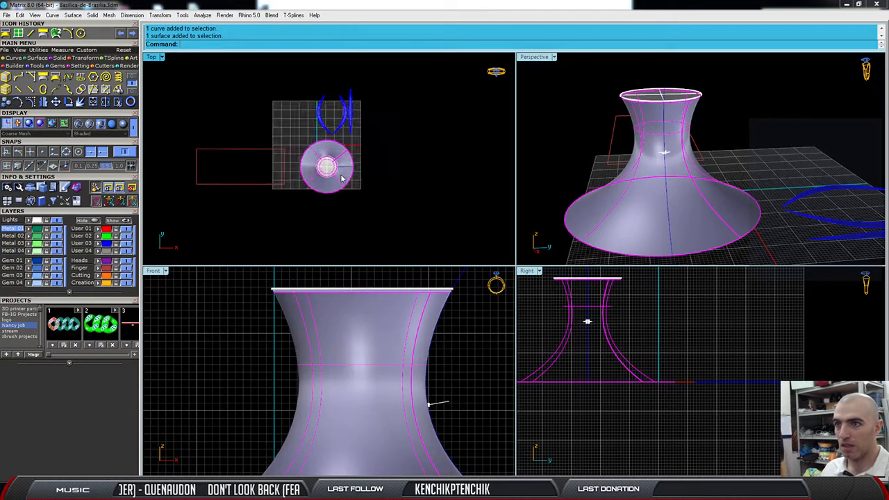
right_click_drag(375, 138, 366, 168)
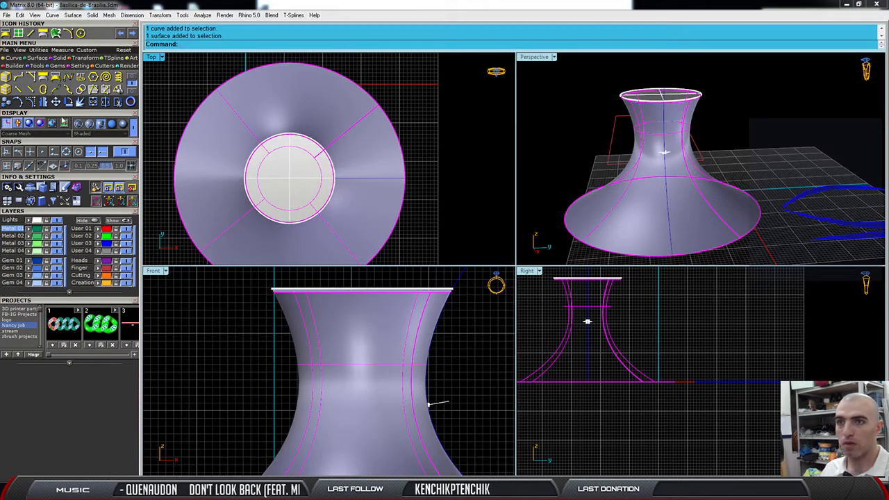
scroll(378, 373, "down", 6)
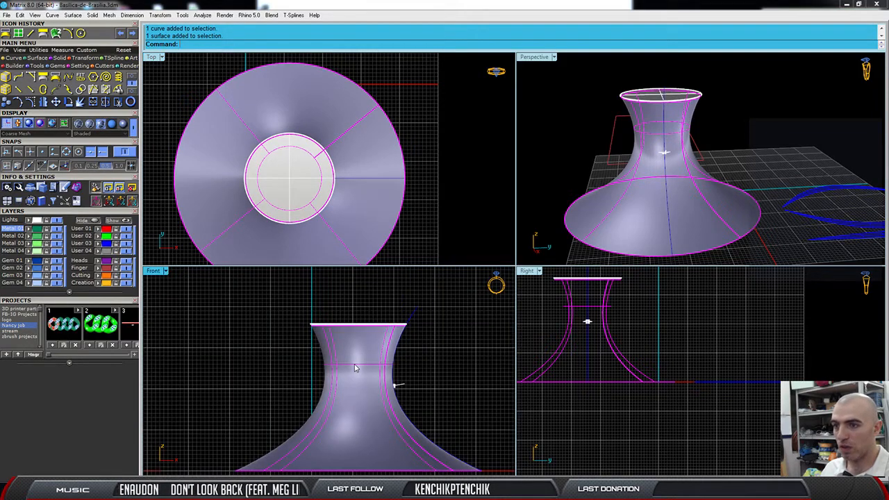
scroll(356, 374, "up", 5)
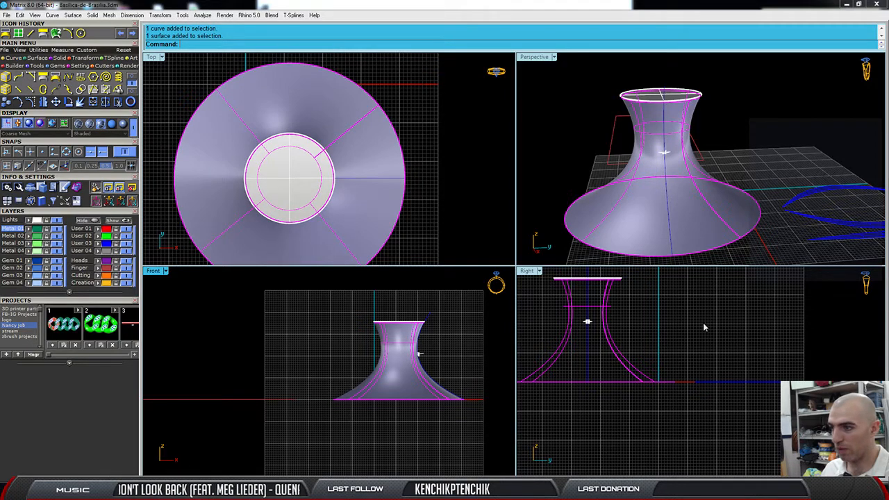
Move the flared body surface and its top disc from the centre of the upper opening to the origin 0,0,0.
right_click_drag(703, 327, 677, 323)
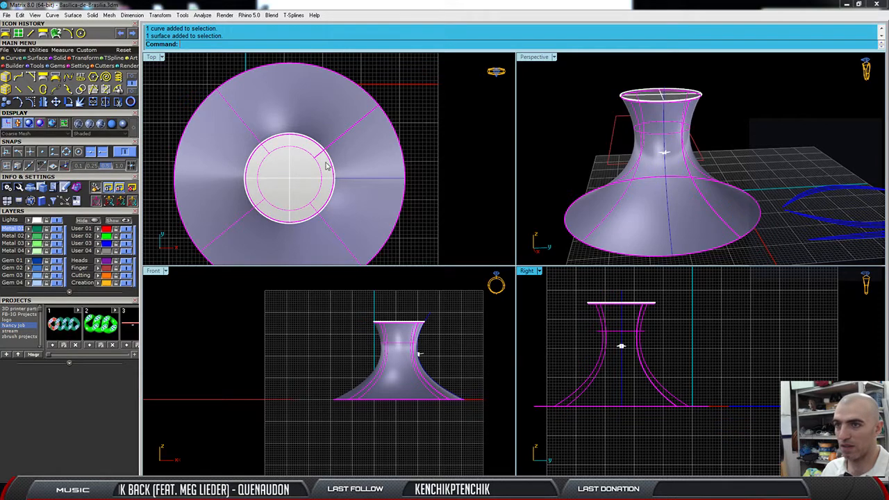
left_click(453, 121)
left_click(380, 141)
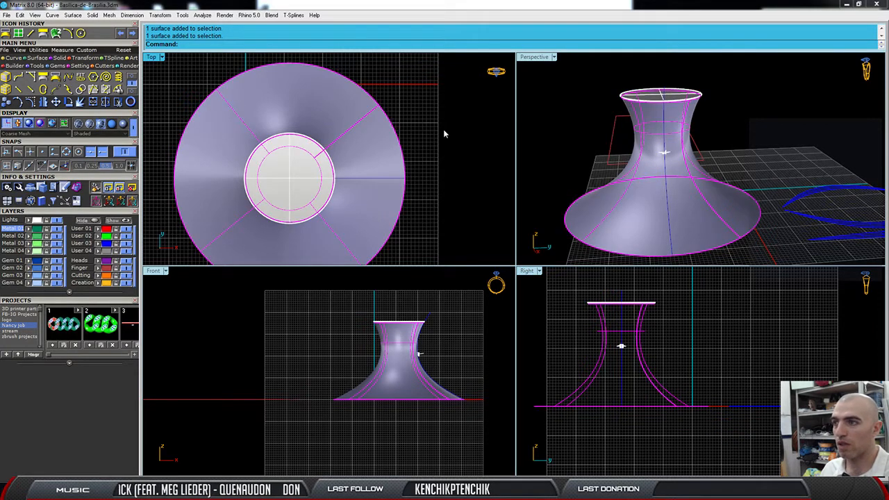
left_click(444, 133)
left_click(677, 127)
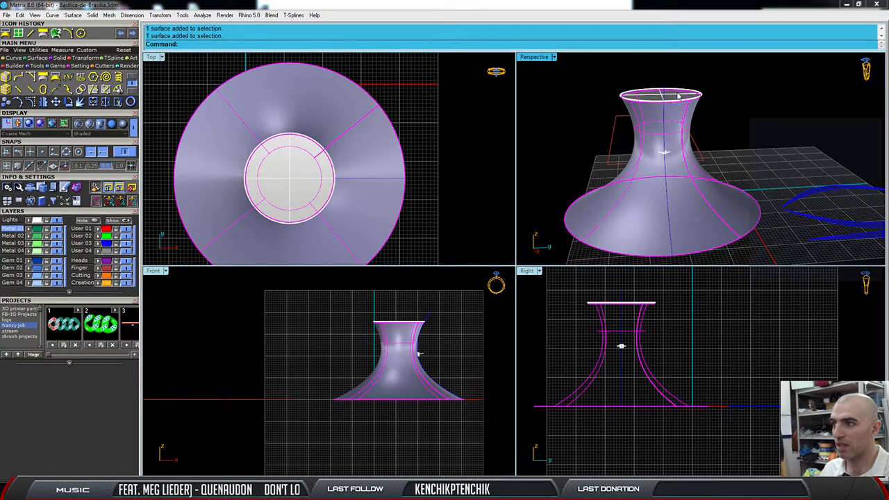
left_click(678, 96)
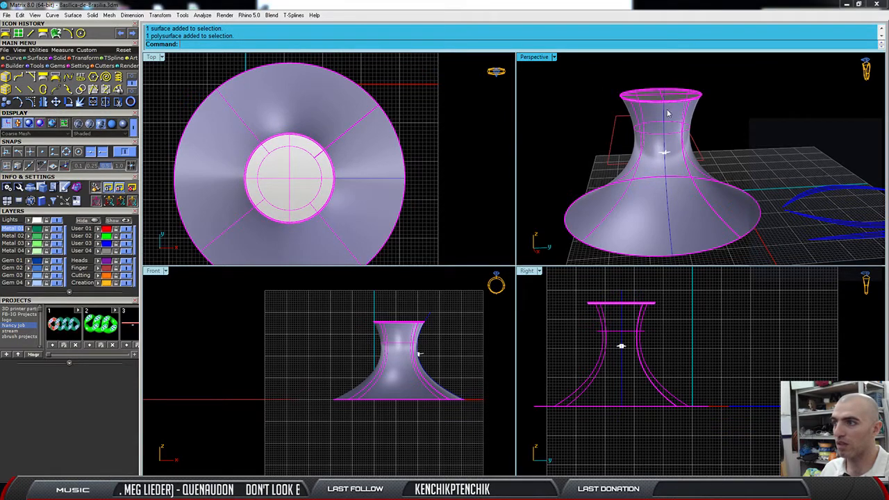
right_click_drag(635, 146, 650, 173)
scroll(682, 190, "up", 5)
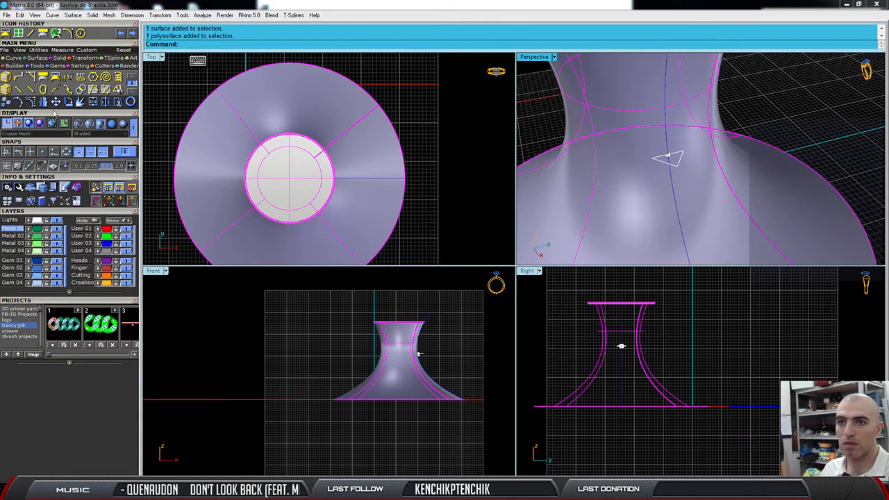
left_click(56, 102)
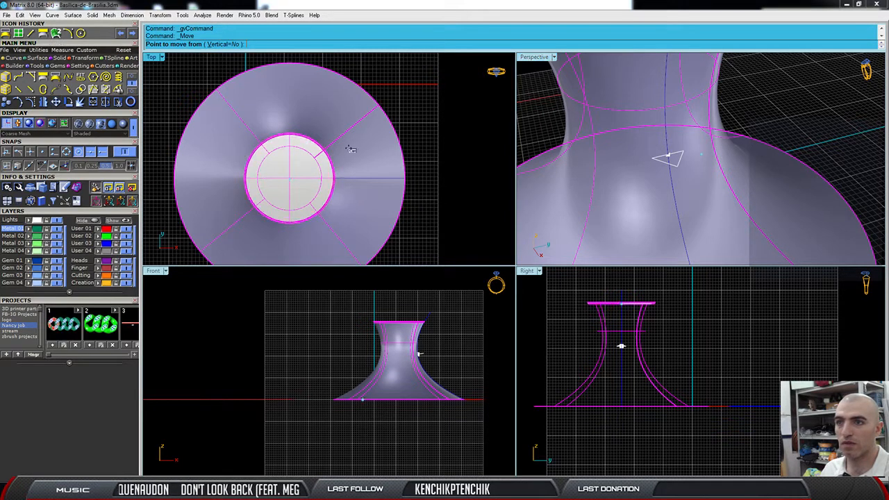
left_click(334, 198)
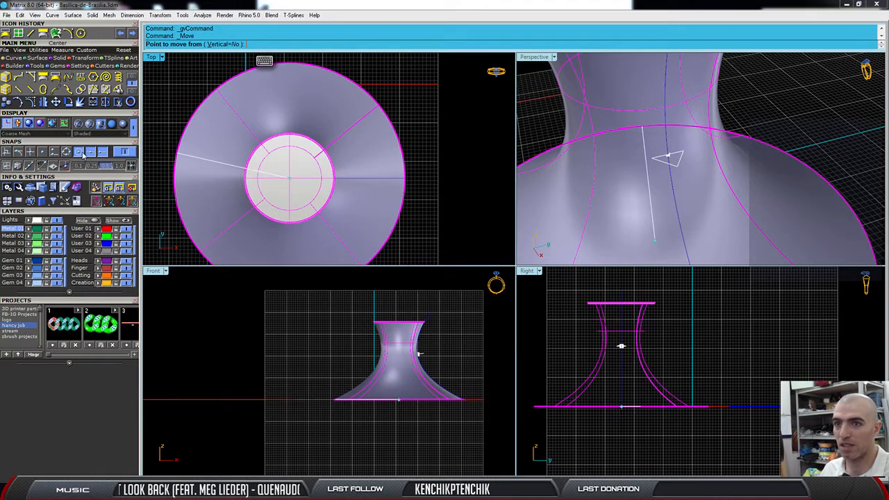
left_click(325, 200)
type("0,0,0")
key("Return")
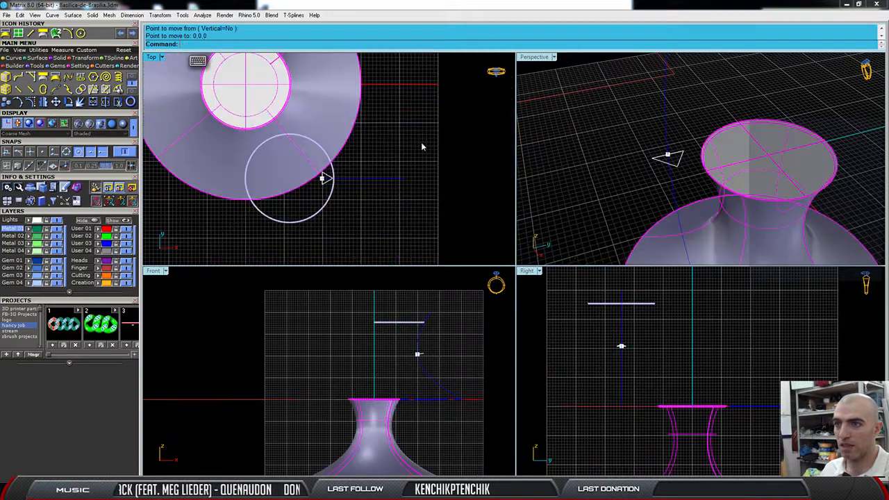
Delete the duplicate disc left behind at the body's original location, keeping the guide curve and triangular profile.
scroll(370, 175, "down", 4)
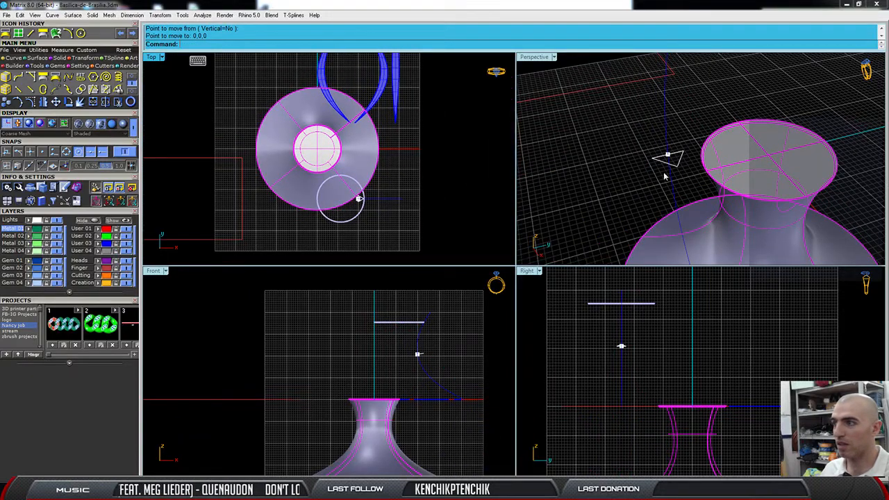
scroll(663, 178, "down", 6)
right_click_drag(658, 183, 675, 152)
left_click_drag(614, 89, 704, 143)
key("Delete")
right_click_drag(718, 154, 673, 206)
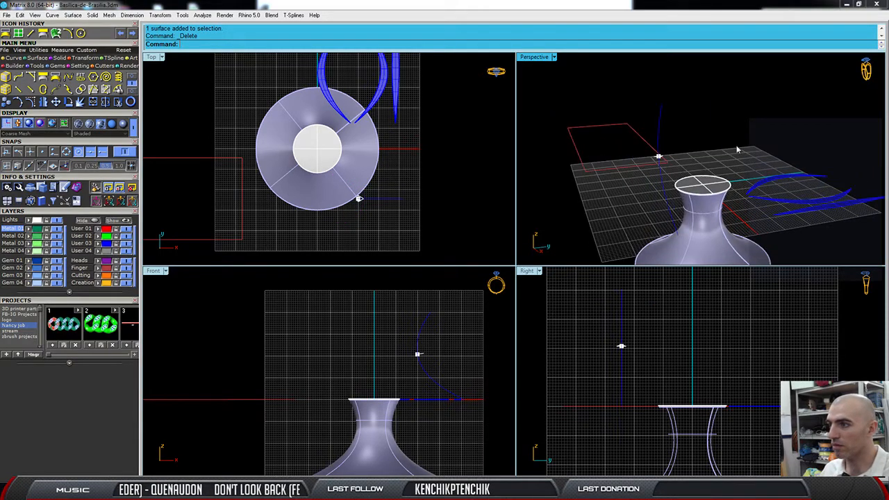
Raise the body and its top disc vertically in the front view until the body's base rests on the ground plane.
left_click(699, 216)
scroll(361, 342, "down", 3)
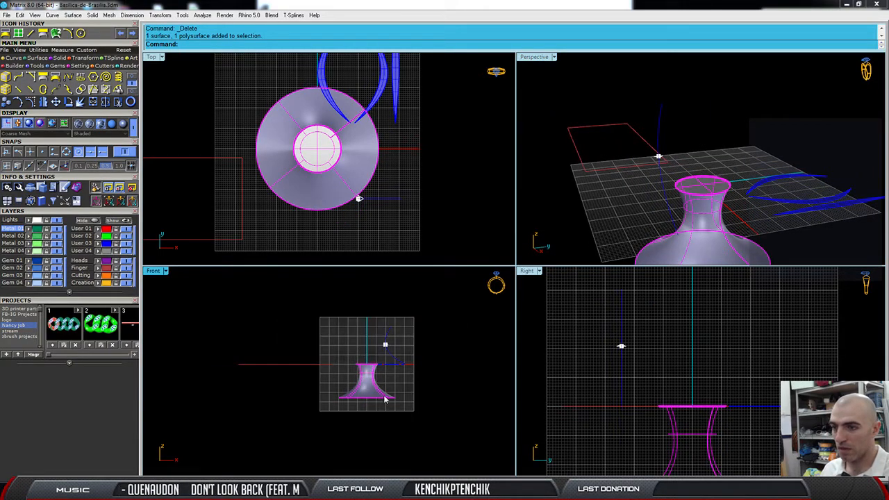
scroll(368, 399, "up", 3)
left_click_drag(367, 387, 368, 295)
scroll(404, 364, "down", 6)
right_click_drag(380, 325, 375, 367)
left_click(435, 335)
Rotate the body surface about the origin 0,0,0 so that its seam edge lies along the X axis.
right_click_drag(621, 162, 711, 217)
scroll(727, 198, "up", 2)
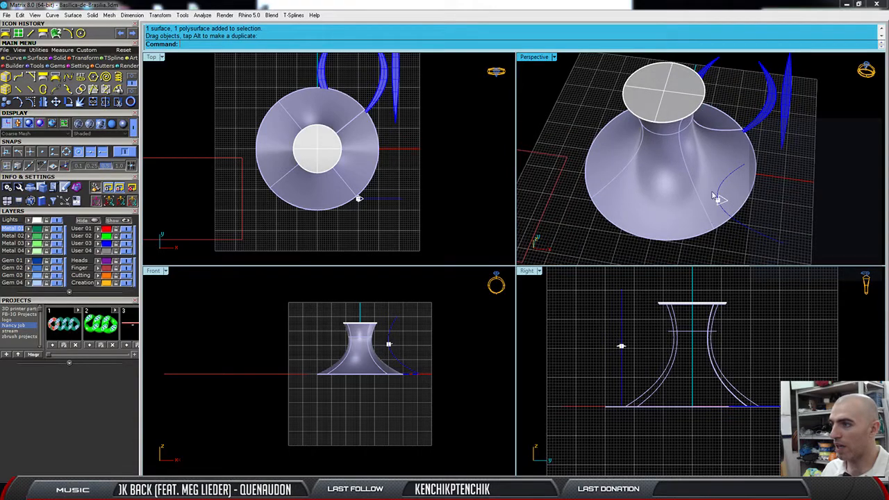
left_click(730, 206)
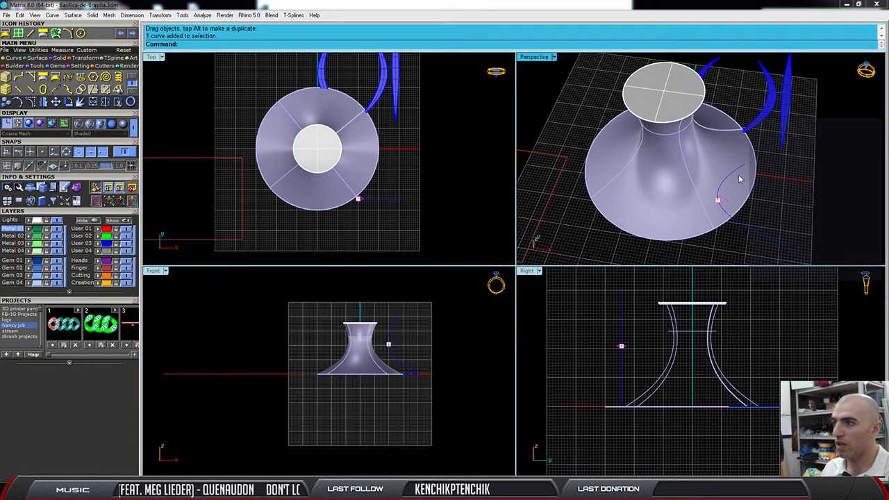
left_click(716, 154)
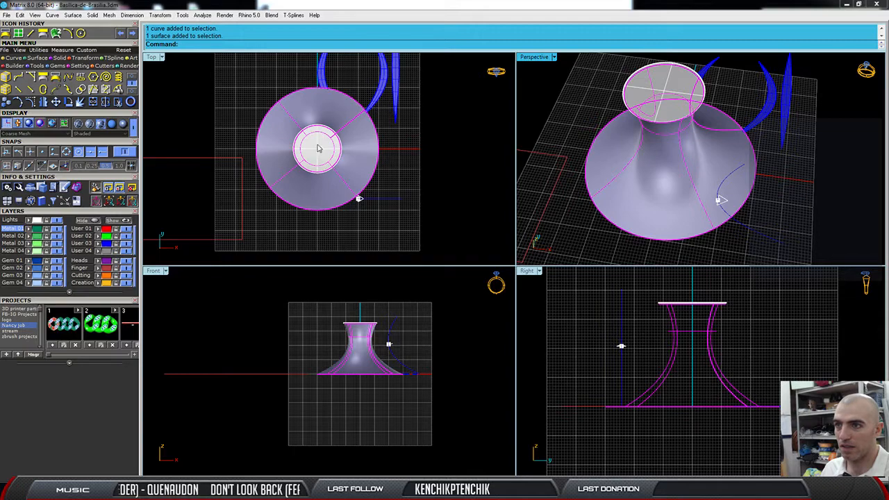
left_click(68, 102)
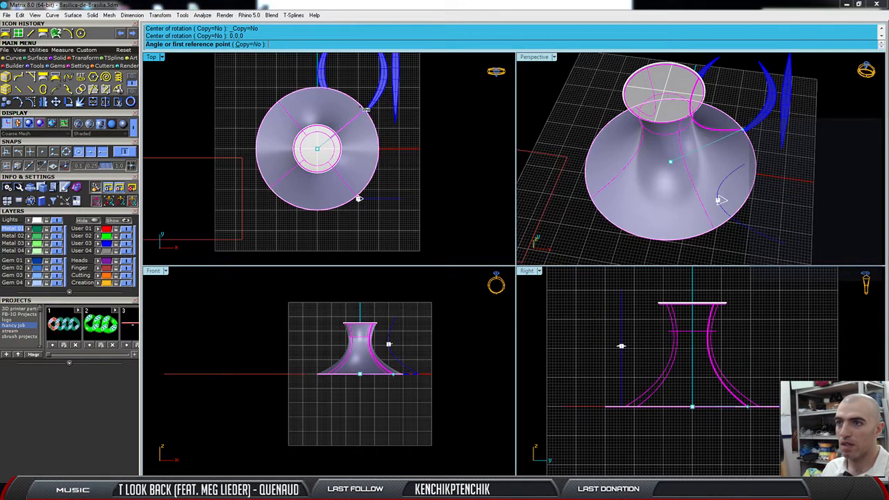
left_click(366, 109)
left_click(461, 167)
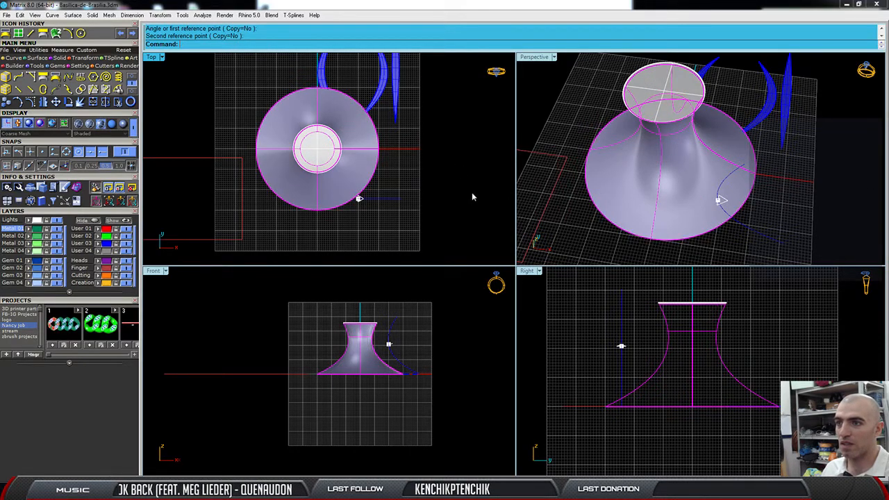
left_click(481, 217)
Shift the guide curve sideways in the front view against the body's flared outline and compare the two shapes.
right_click_drag(820, 203, 753, 158)
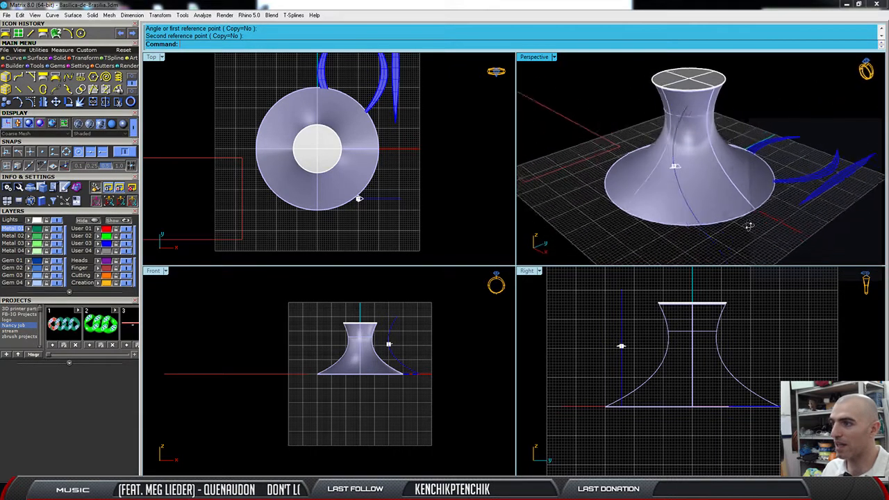
right_click_drag(747, 226, 810, 202)
left_click(787, 227)
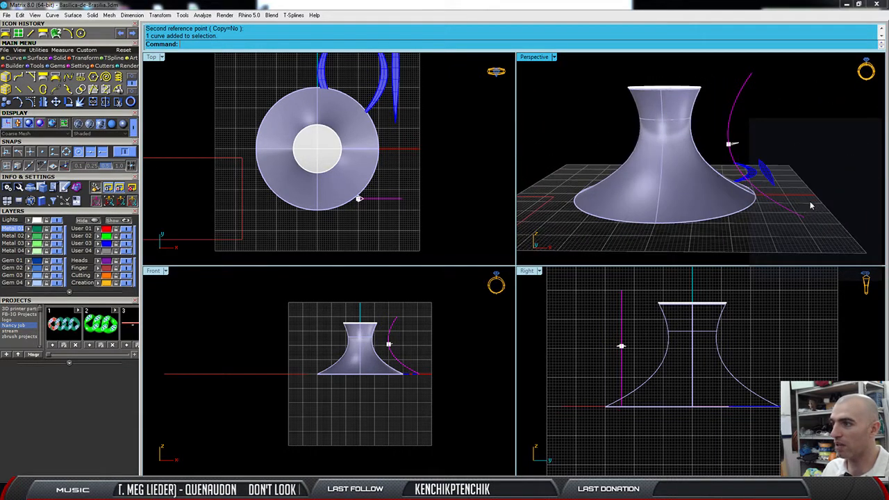
left_click(806, 204)
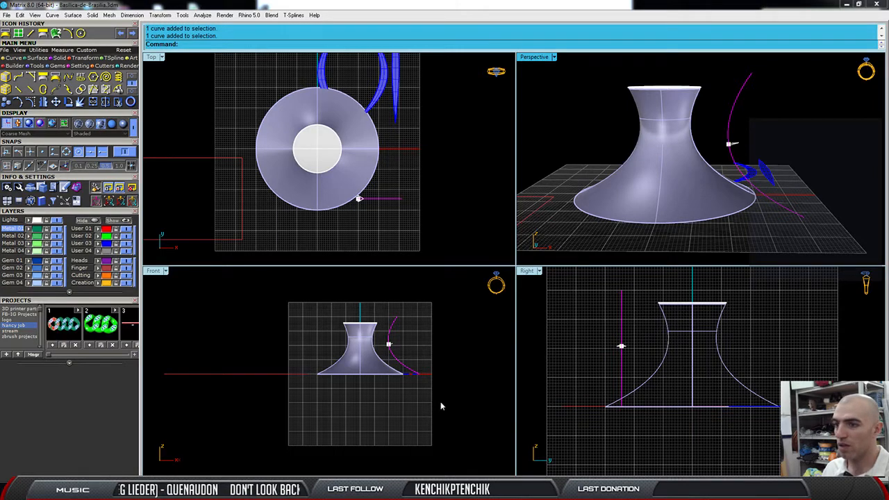
scroll(380, 371, "up", 5)
left_click_drag(425, 361, 394, 357)
scroll(388, 357, "up", 8)
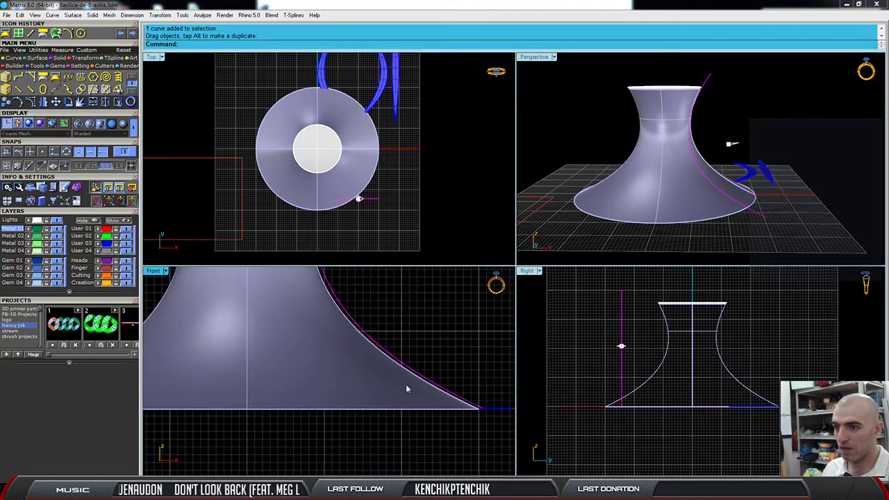
scroll(380, 357, "down", 6)
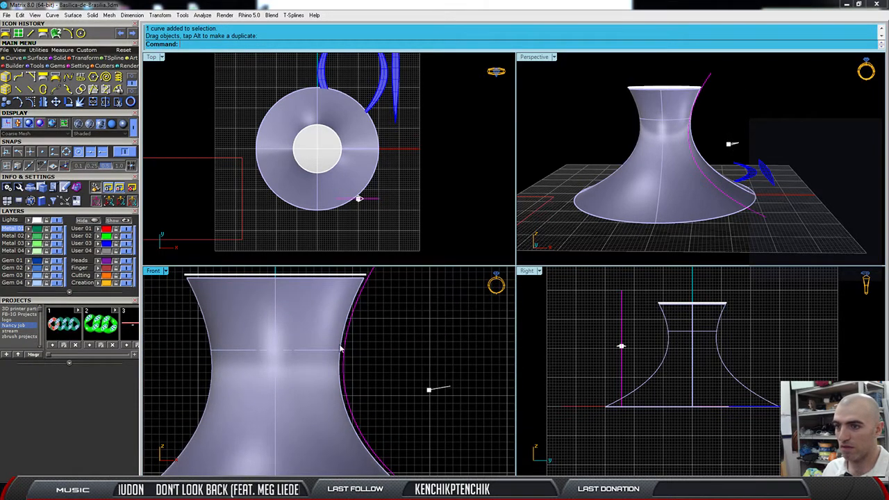
scroll(389, 389, "up", 6)
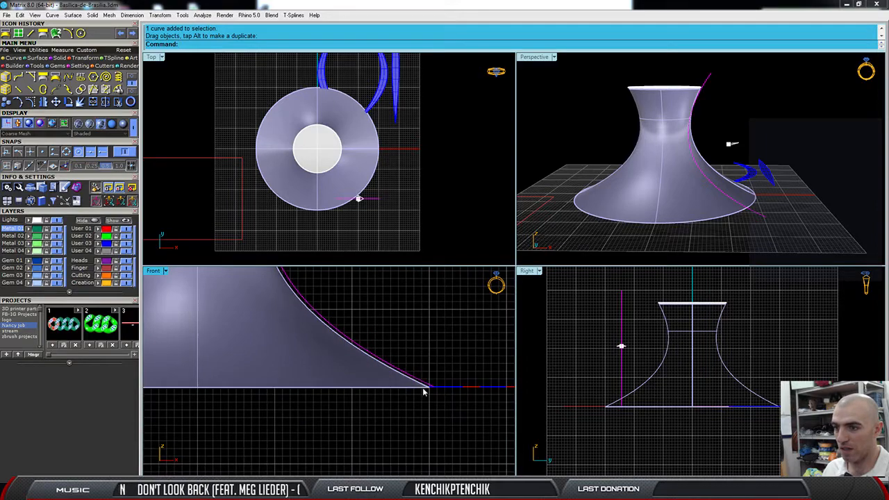
scroll(430, 373, "down", 6)
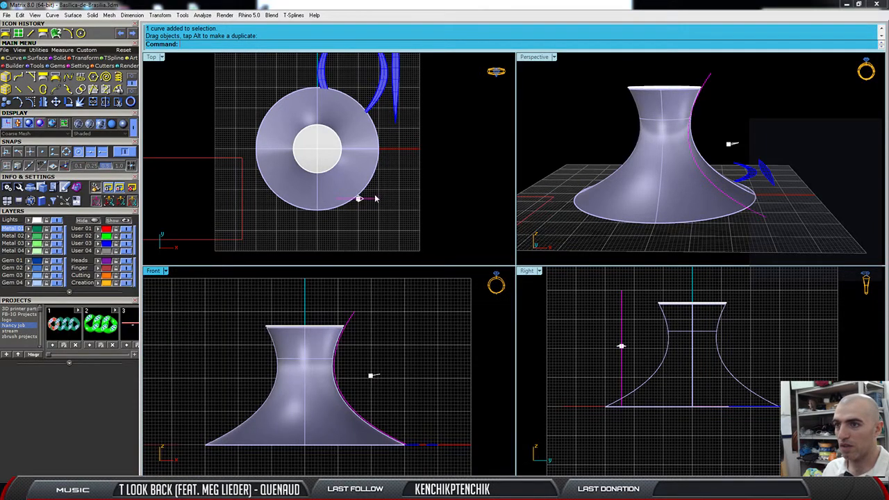
Move the guide curve from its lower end point to the lower end of the body's seam on the X axis.
left_click(55, 101)
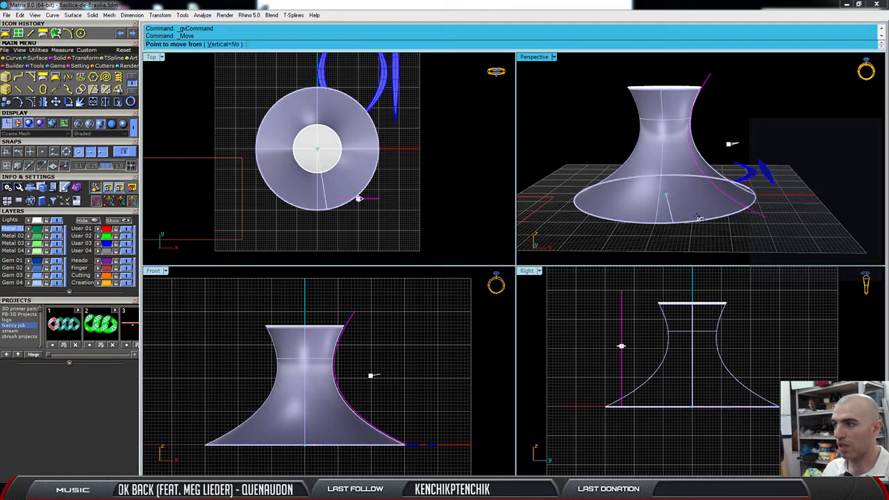
right_click_drag(774, 186, 754, 218)
left_click(749, 236)
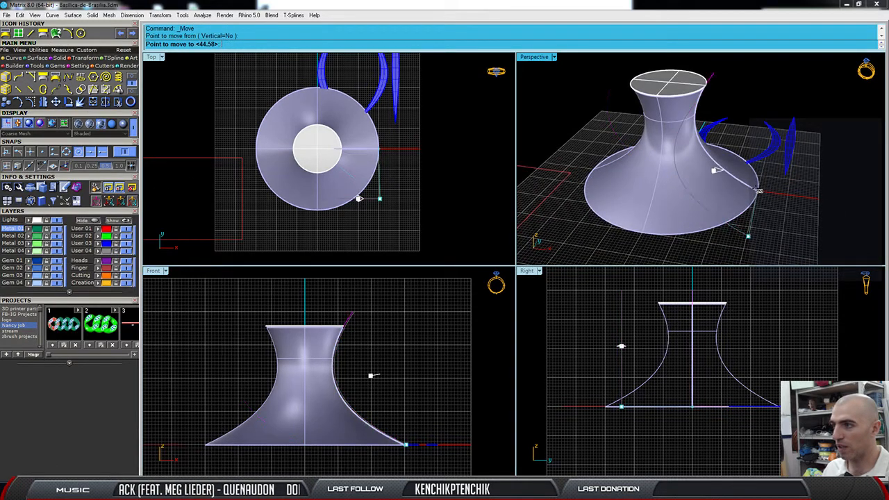
left_click(758, 193)
Examine how closely the guide curve follows the body's side outline in the front and perspective views.
scroll(404, 443, "up", 5)
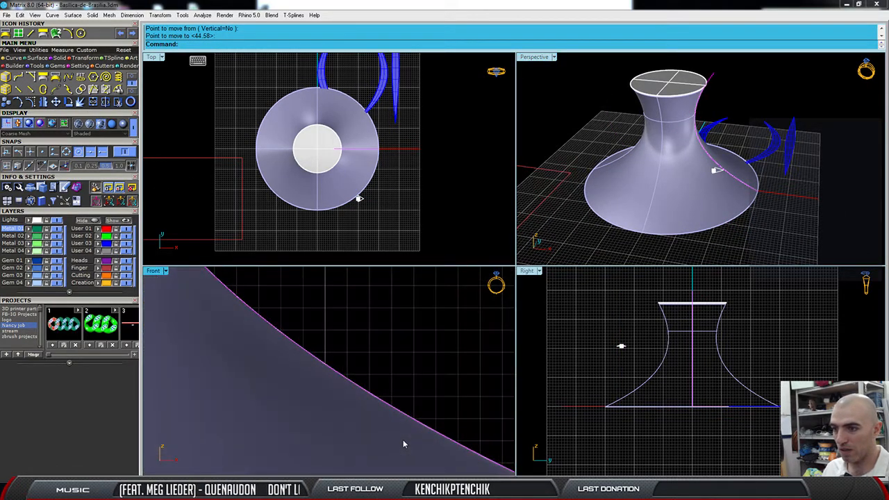
scroll(292, 381, "down", 6)
right_click_drag(192, 303, 292, 438)
right_click_drag(247, 322, 279, 451)
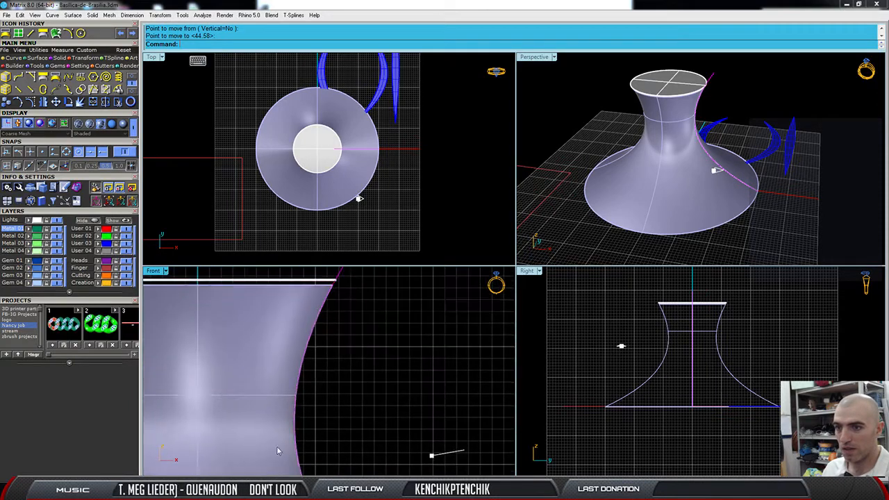
scroll(316, 402, "down", 2)
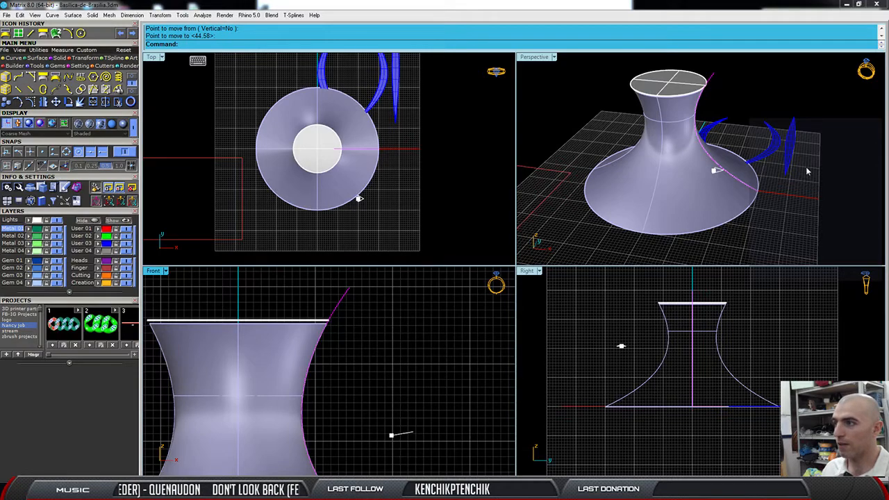
right_click_drag(807, 171, 757, 222)
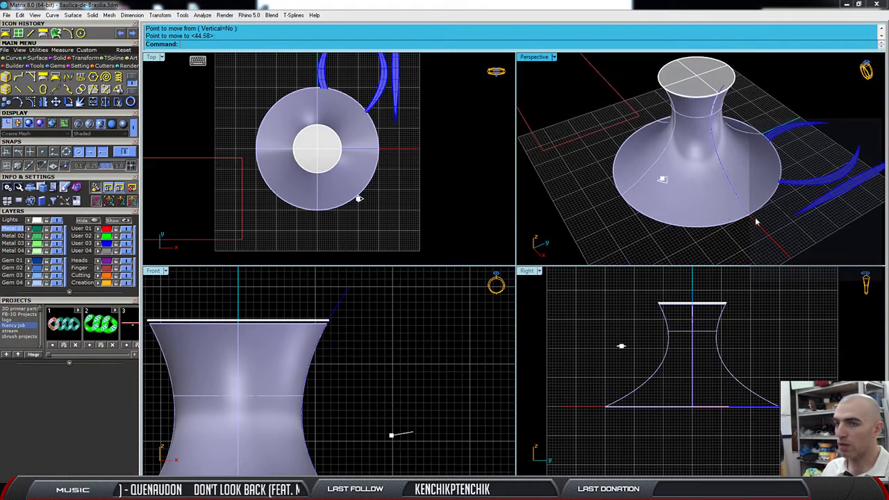
scroll(732, 118, "up", 5)
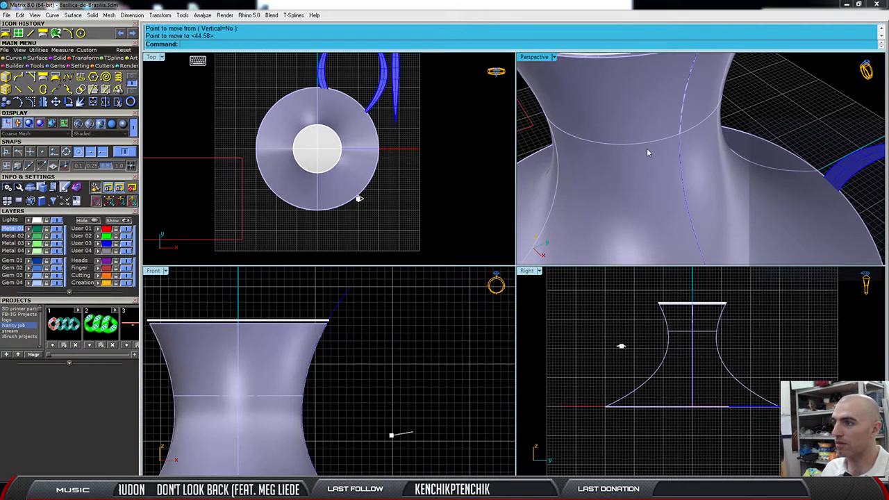
scroll(647, 152, "down", 6)
right_click_drag(676, 194, 698, 172)
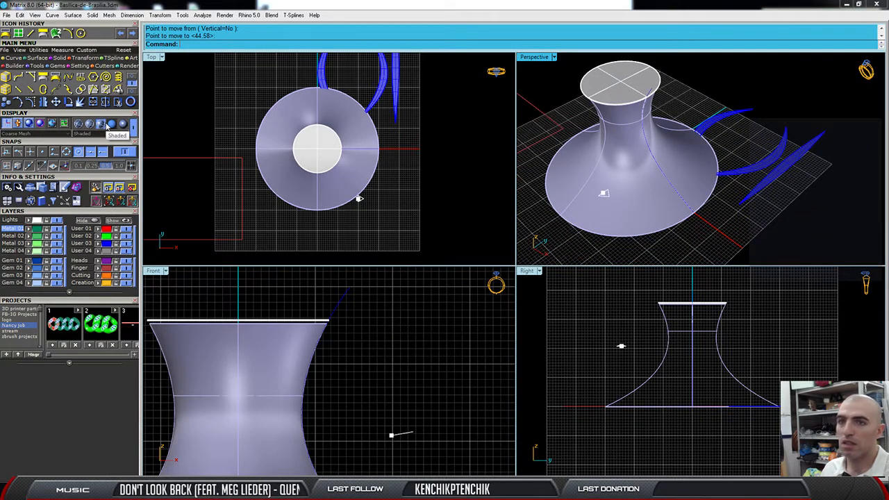
Duplicate the body surface's seam edge as a separate curve on the current layer.
left_click(133, 76)
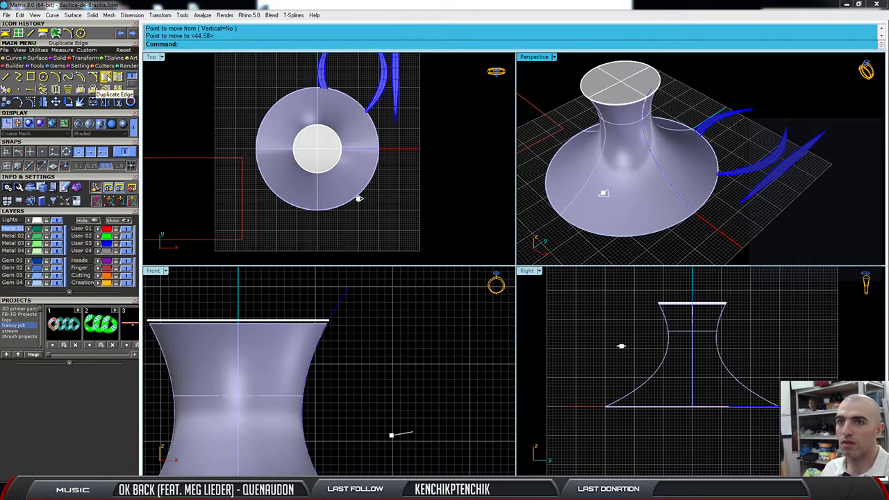
left_click(106, 77)
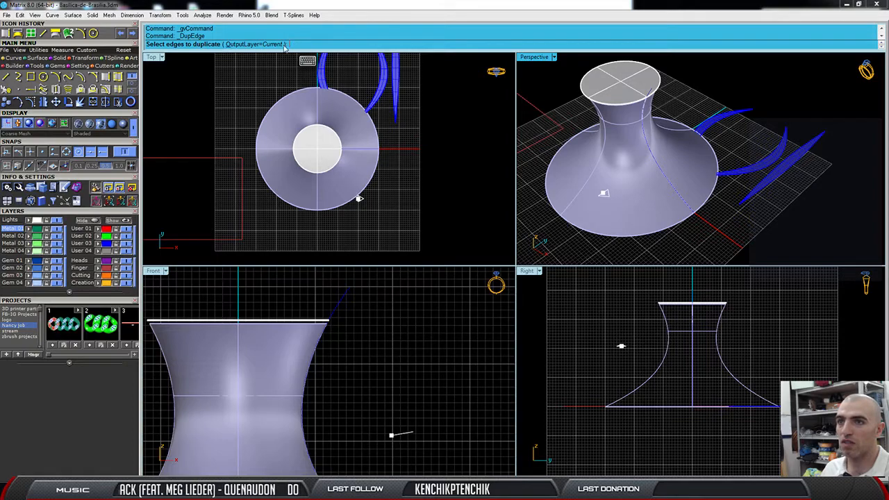
left_click(672, 190)
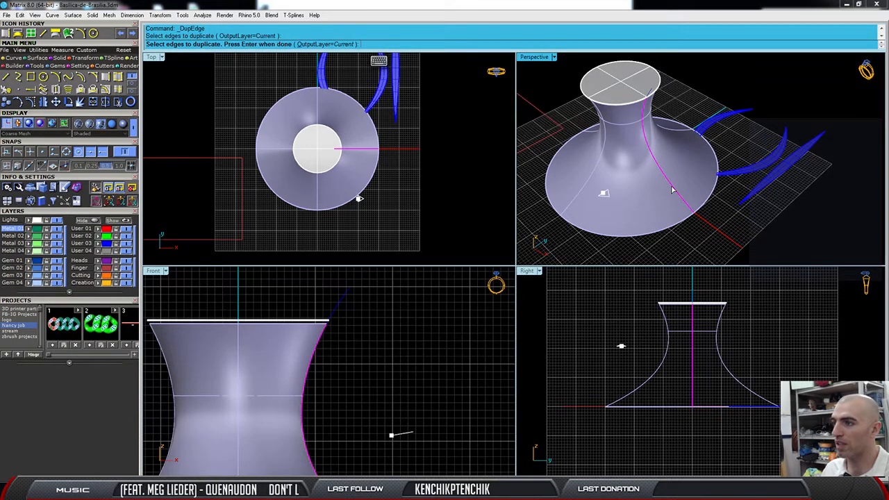
right_click_drag(764, 258, 787, 215)
right_click(720, 205)
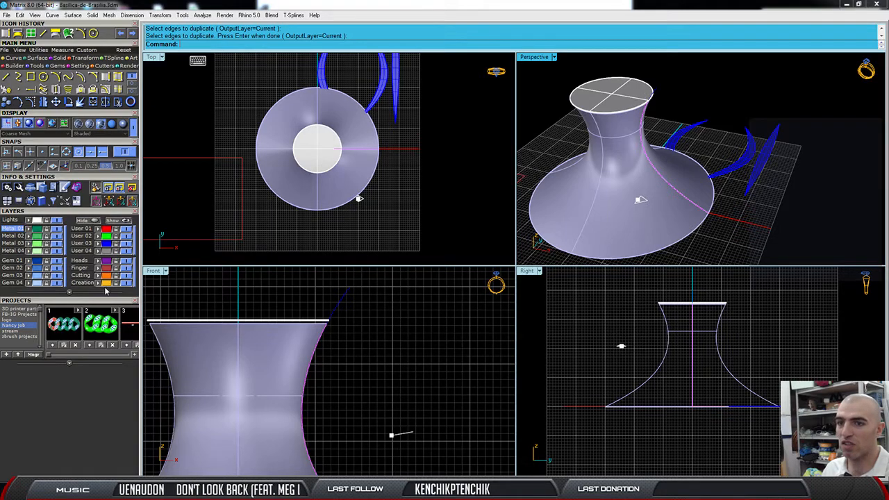
Assign the duplicated seam curve on the body's side to the Creation layer.
right_click_drag(797, 225, 735, 212)
left_click(657, 77)
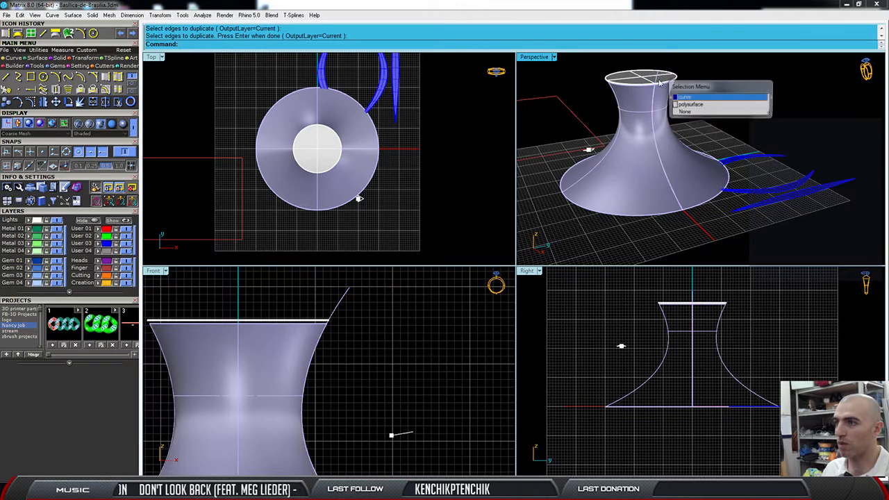
left_click(427, 324)
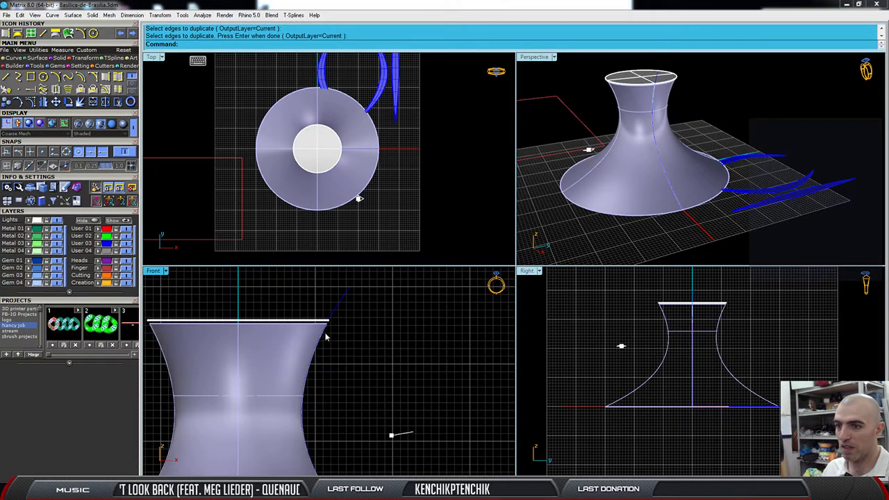
scroll(701, 179, "up", 5)
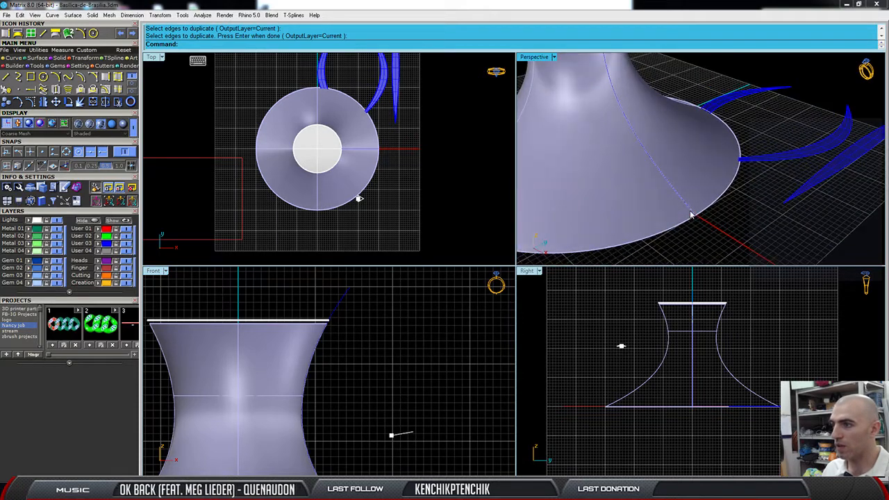
left_click(689, 210)
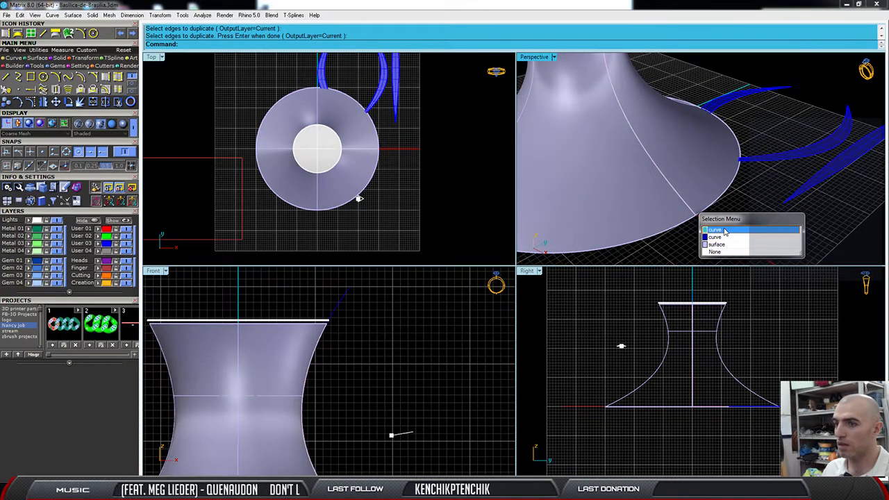
left_click(724, 230)
scroll(686, 215, "down", 5)
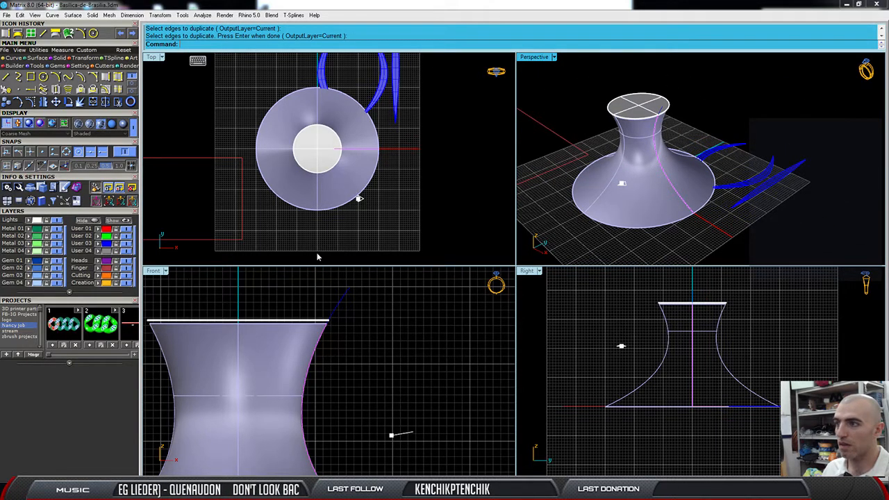
Pick the seam curve and the overlapping guide curve in turn and examine their upper ends at the body's rim.
left_click(687, 205)
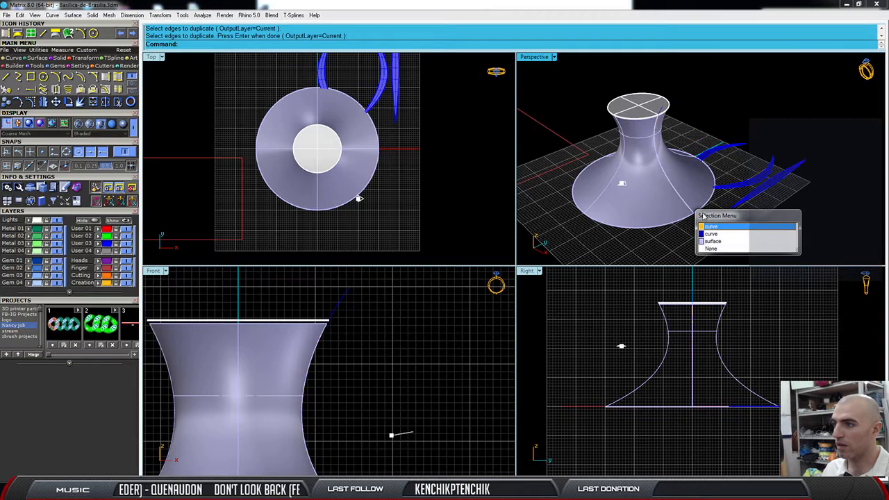
left_click(715, 229)
right_click_drag(663, 221, 694, 207)
left_click(695, 207)
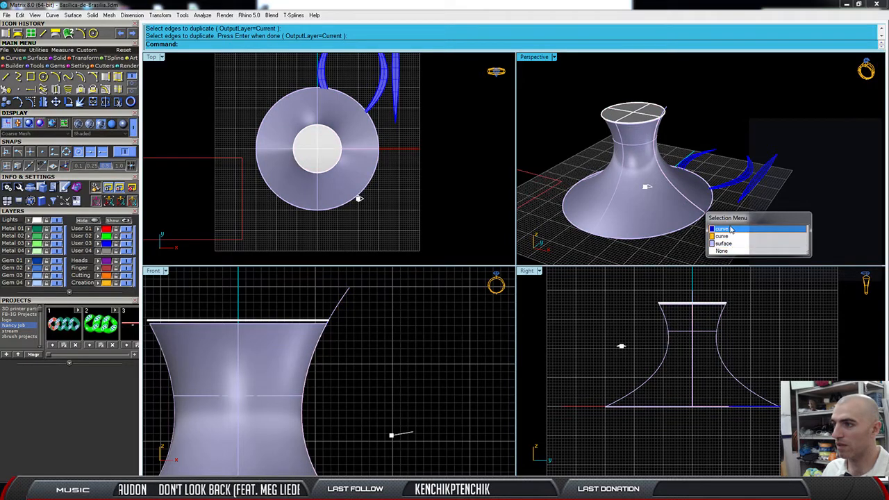
left_click(730, 229)
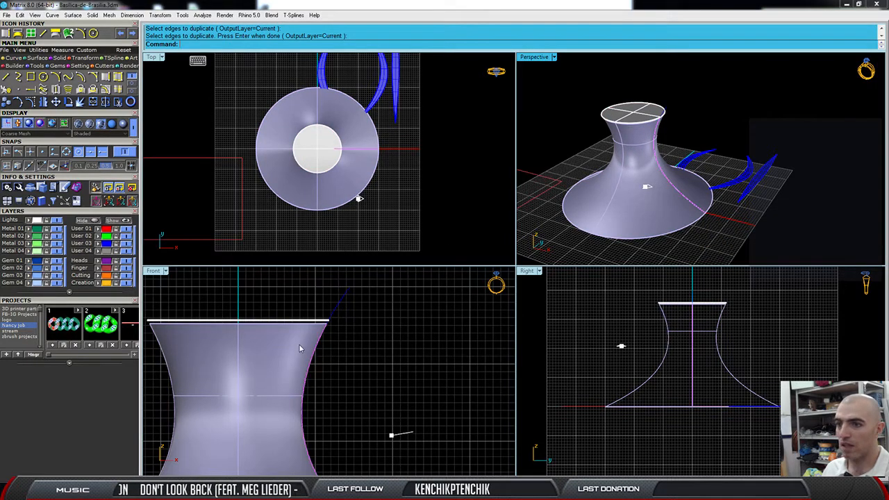
scroll(334, 324, "up", 2)
right_click_drag(334, 321, 326, 346)
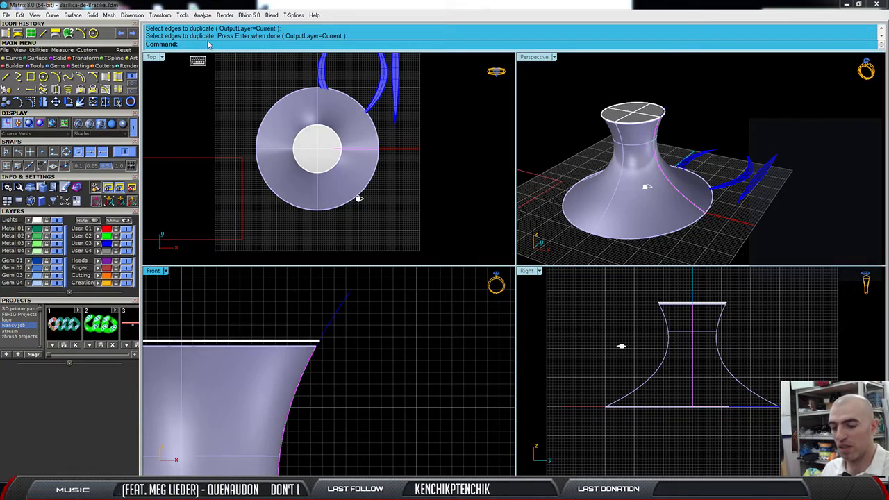
Extend the seam curve's upper end past the rim by about 5.51 as an arc, reaching the guide curve's tip.
type("Exte")
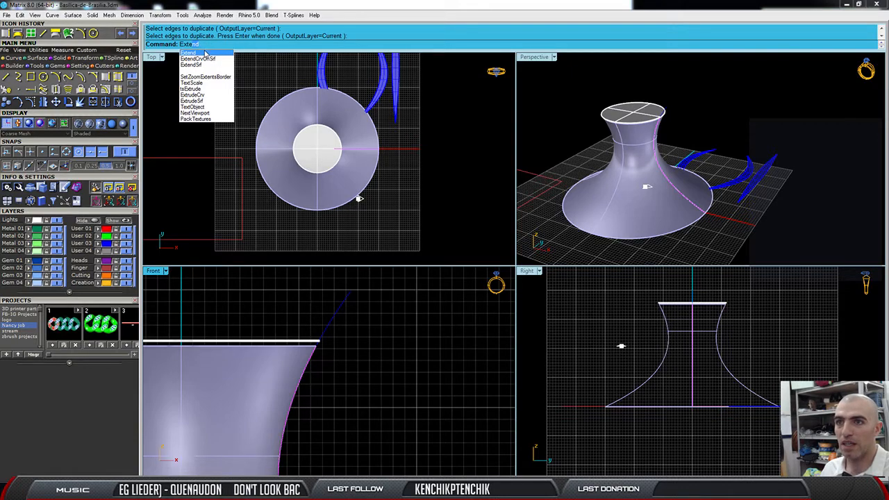
left_click(202, 53)
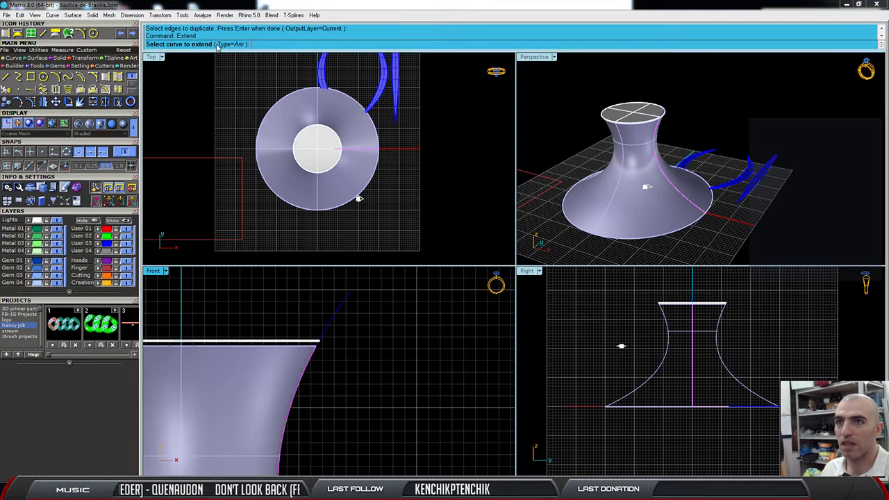
scroll(661, 122, "up", 4)
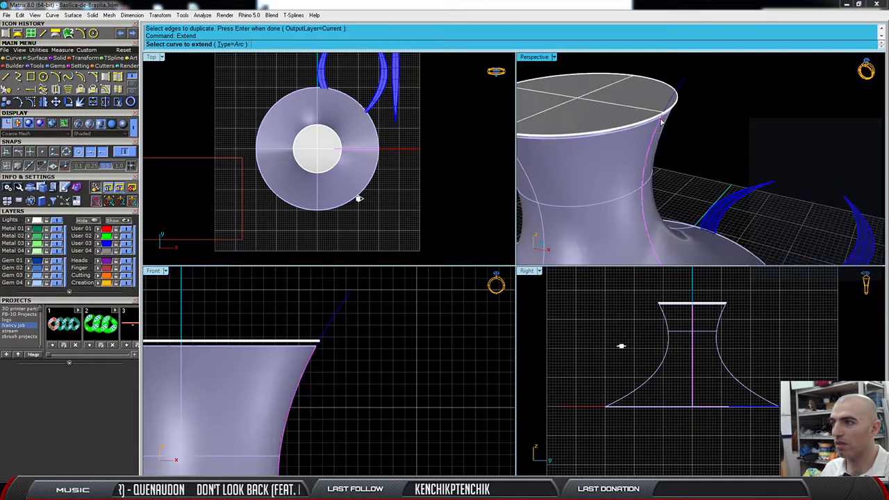
left_click(660, 126)
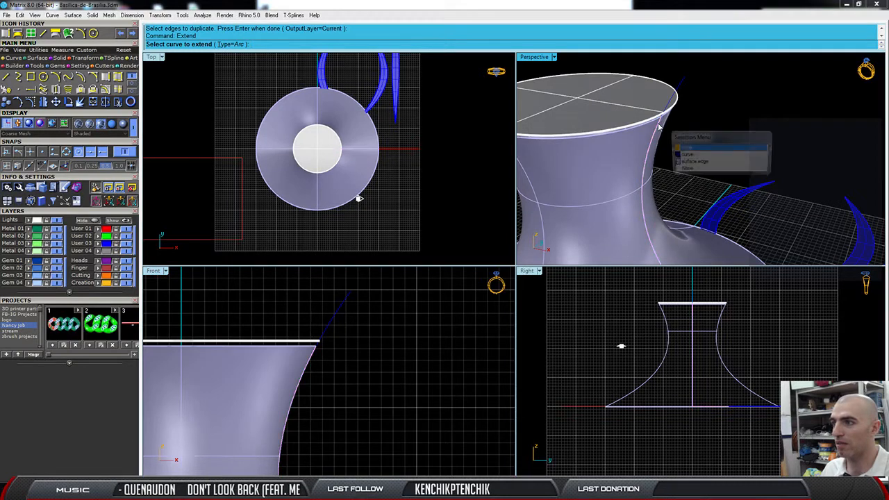
left_click(690, 152)
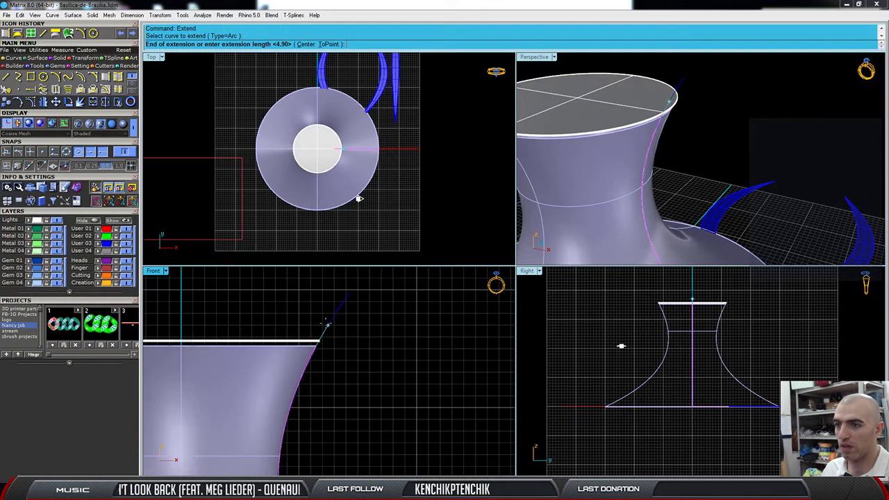
left_click(354, 290)
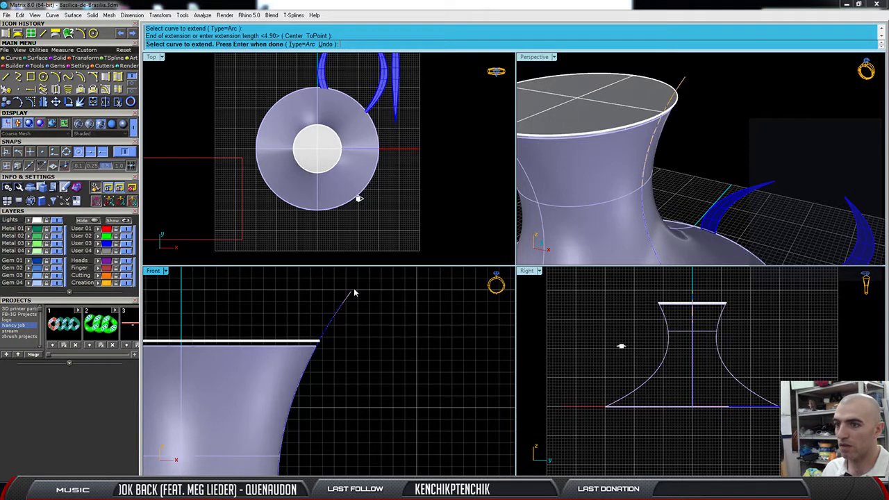
scroll(437, 315, "down", 8)
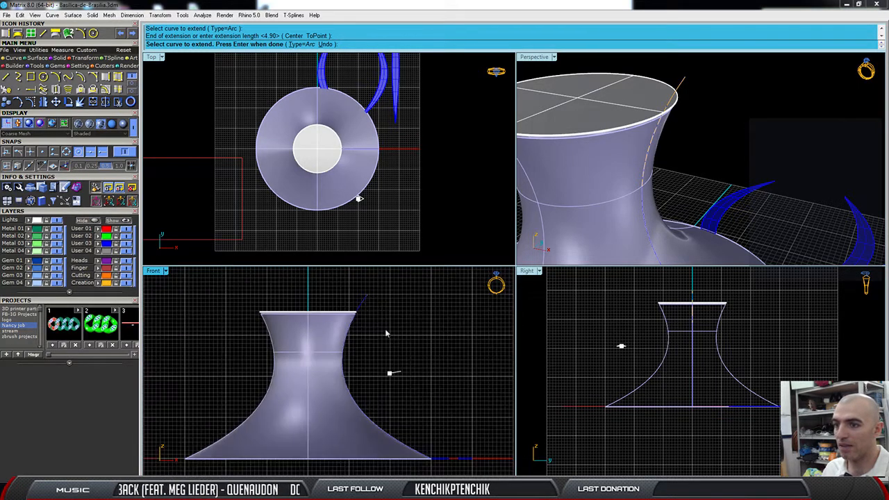
mouse_move(634, 149)
right_mouse_down()
mouse_move(629, 154)
mouse_move(639, 137)
right_mouse_up()
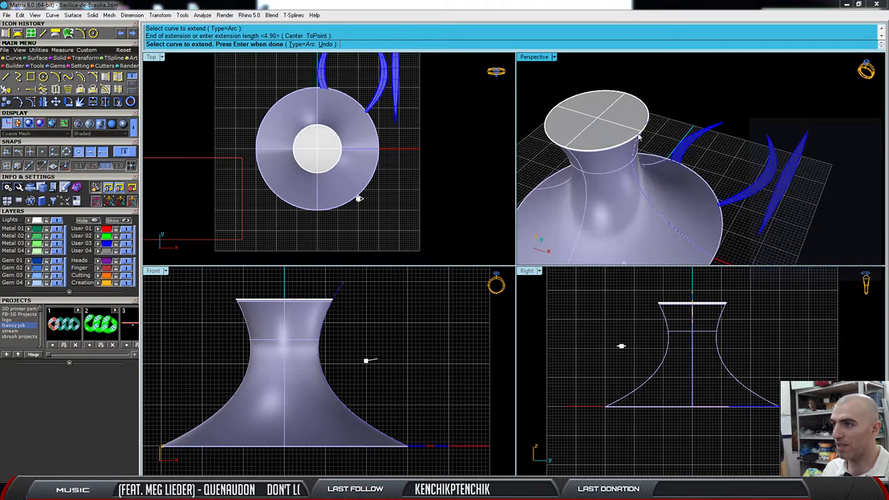
left_click(340, 290)
left_click(405, 301)
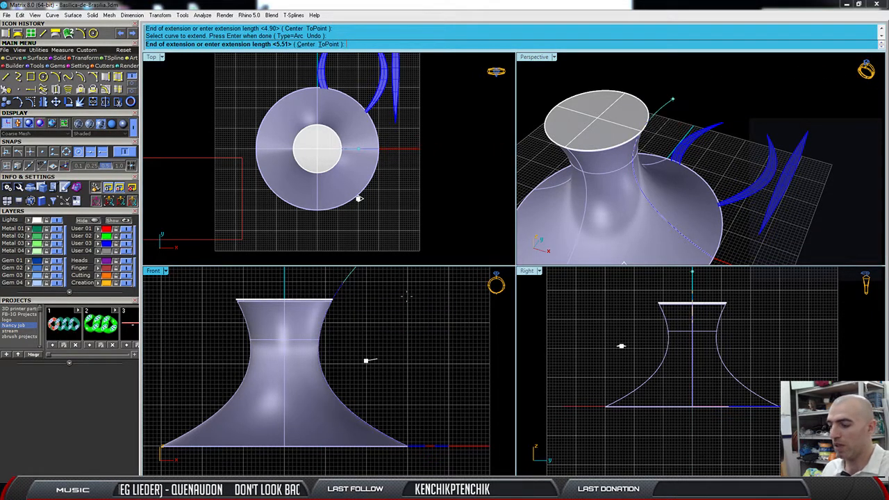
key("Escape")
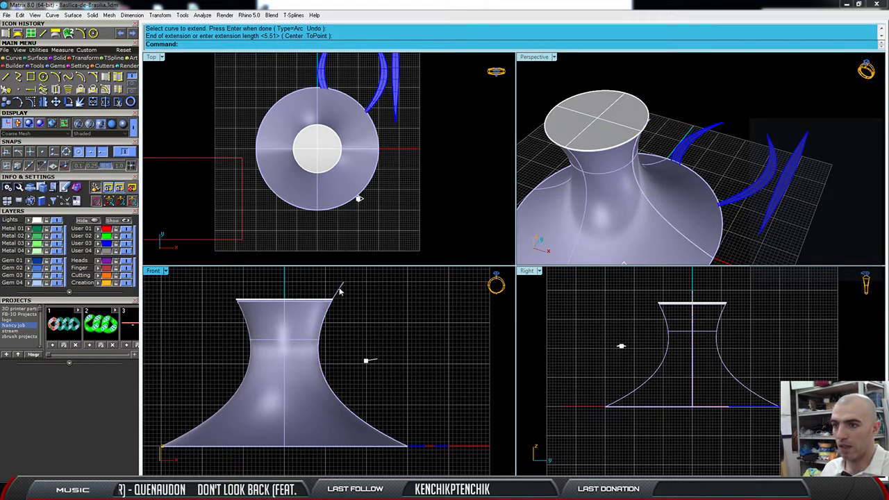
Delete the blue guide curve that overlaps the extended seam curve.
left_click(338, 291)
left_click(384, 319)
key("Delete")
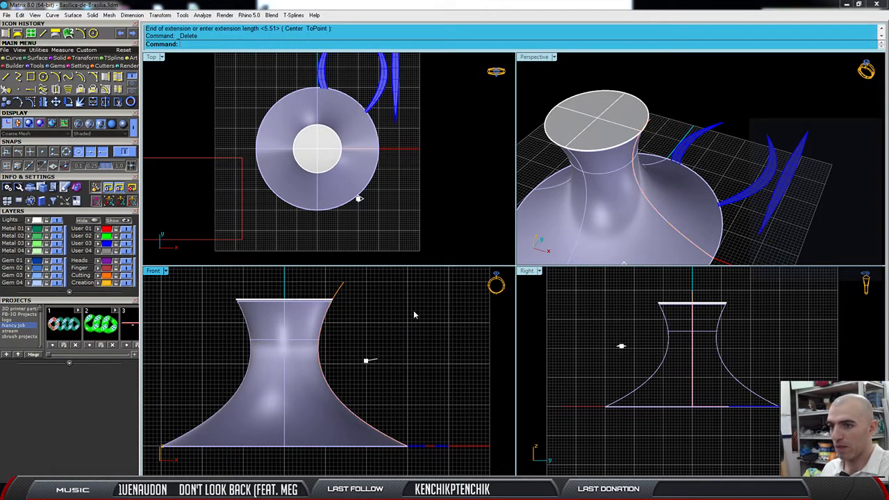
Move the triangular profile from its point object onto the seam curve at the same height and delete the leftover point.
scroll(646, 144, "down", 4)
right_click_drag(660, 211, 638, 225)
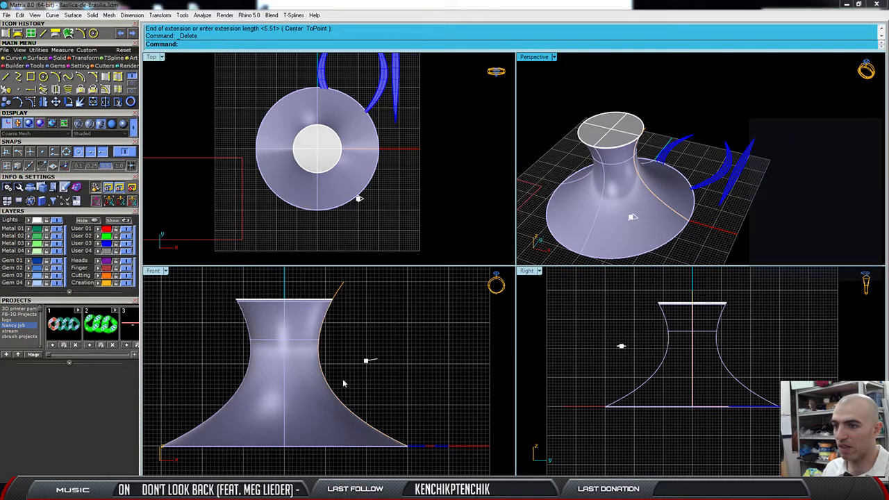
scroll(364, 361, "up", 5)
left_click(634, 217)
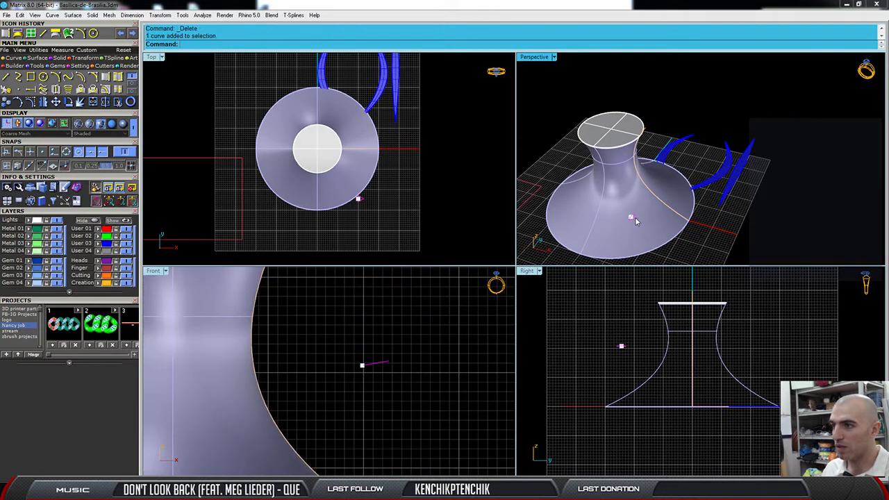
scroll(359, 202, "up", 3)
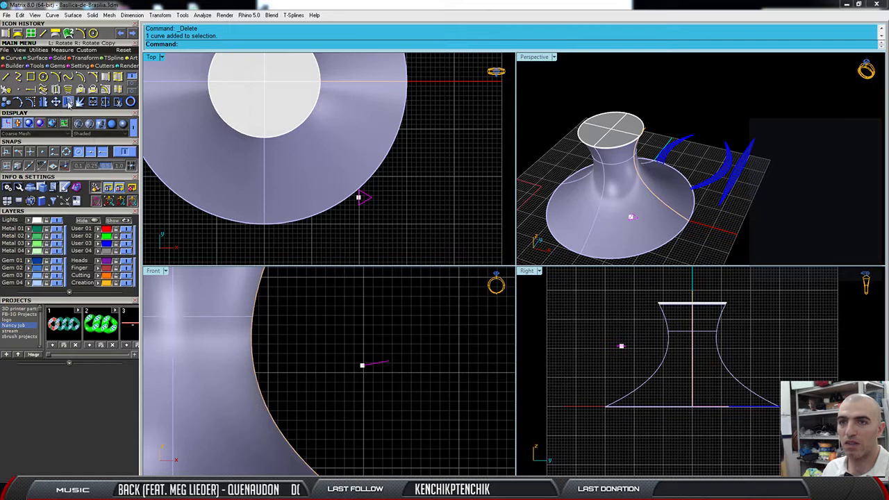
left_click(59, 101)
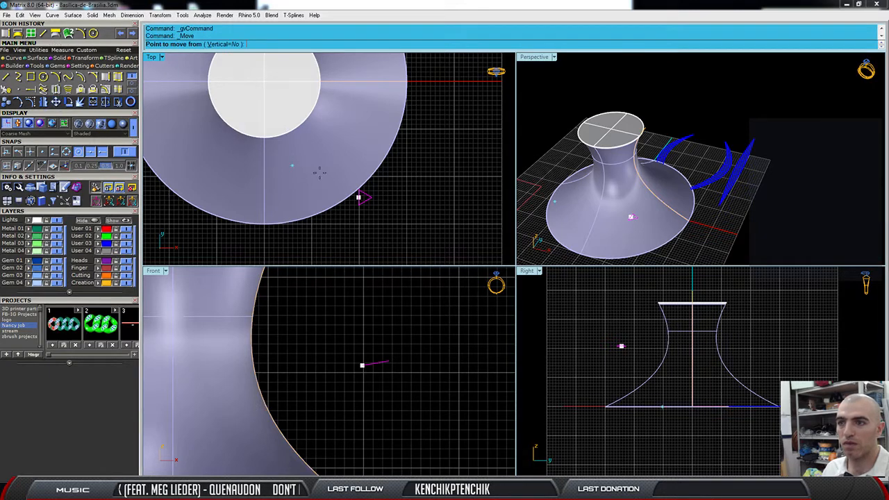
left_click(360, 197)
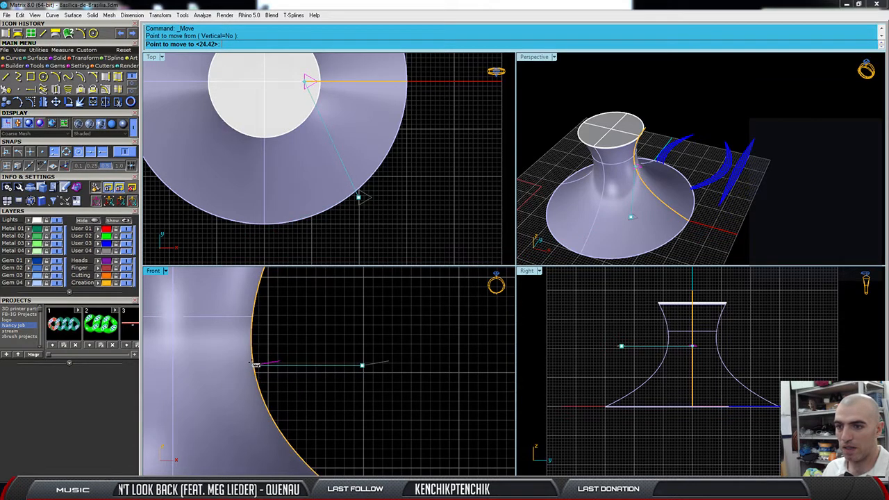
left_click(257, 367)
left_click(388, 336)
left_click(362, 365)
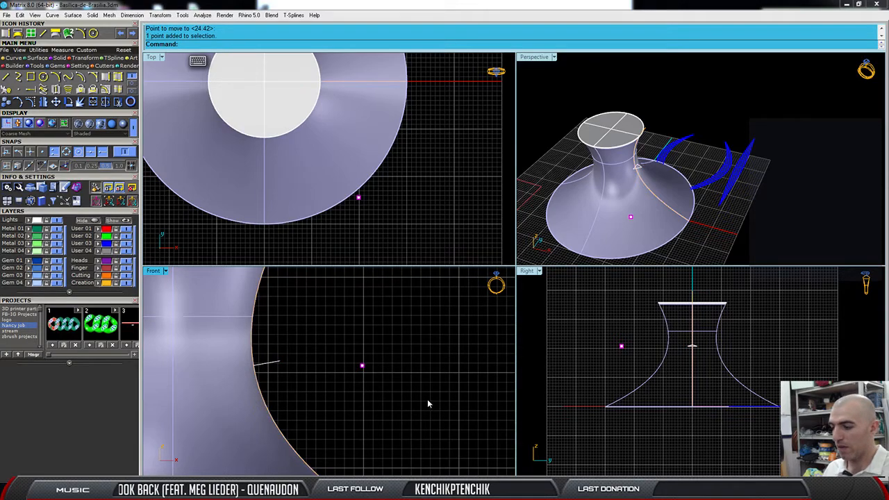
key("Delete")
Start a one-rail sweep along the extended seam curve with a point at its upper end as the first cross section.
right_click_drag(682, 224, 656, 207)
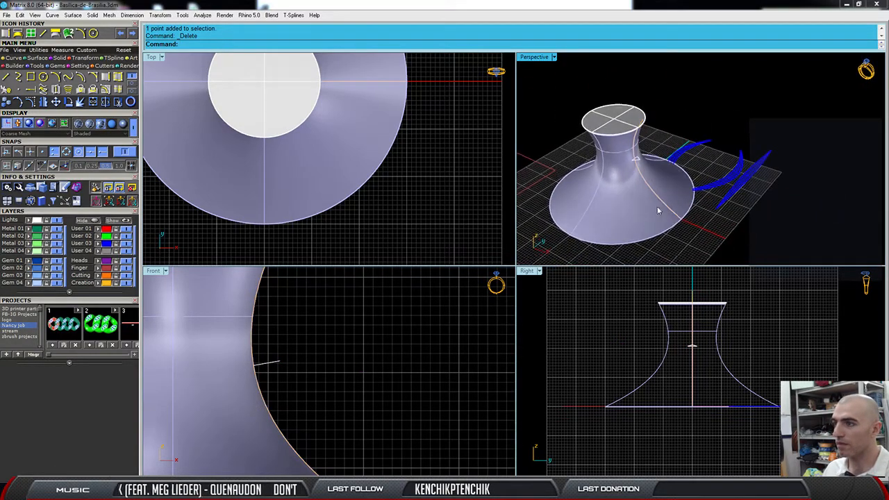
scroll(655, 205, "up", 3)
scroll(626, 164, "down", 3)
right_click_drag(625, 164, 641, 137)
left_click(642, 136)
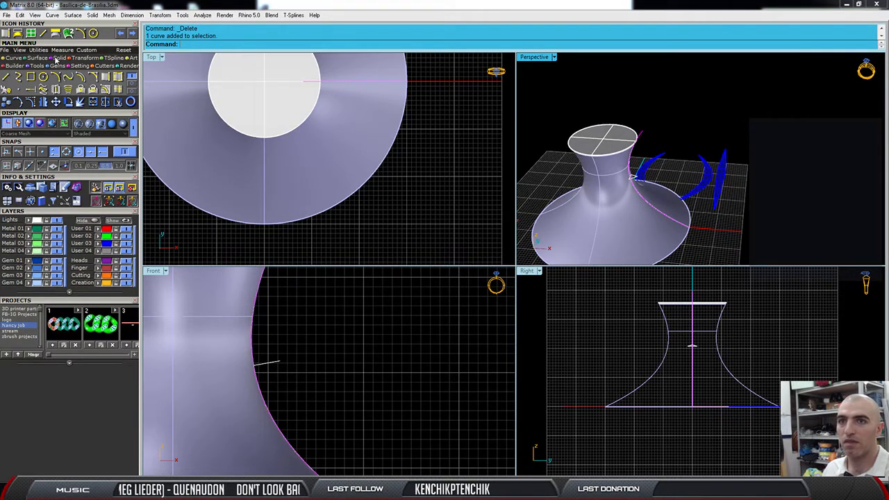
left_click(33, 60)
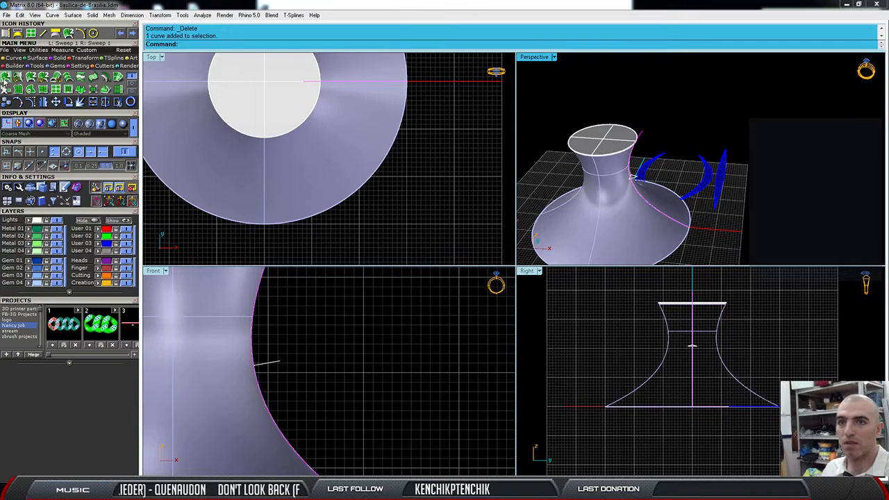
left_click(6, 78)
left_click(236, 44)
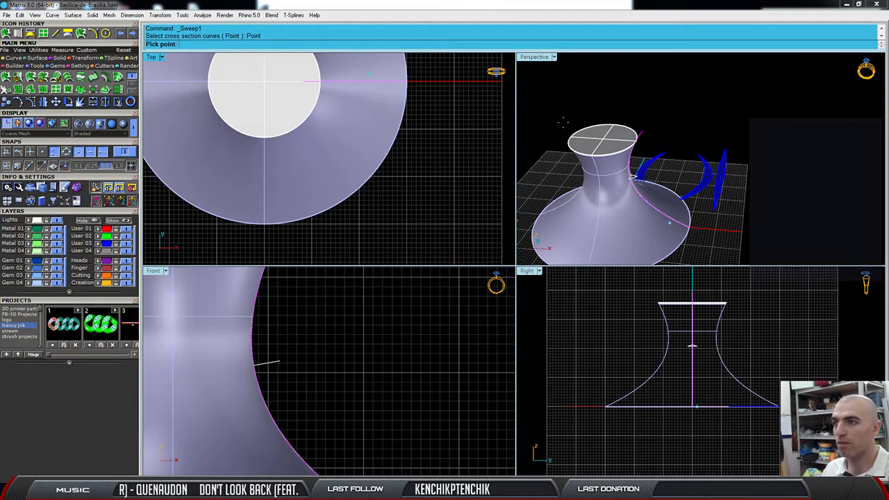
left_click(646, 132)
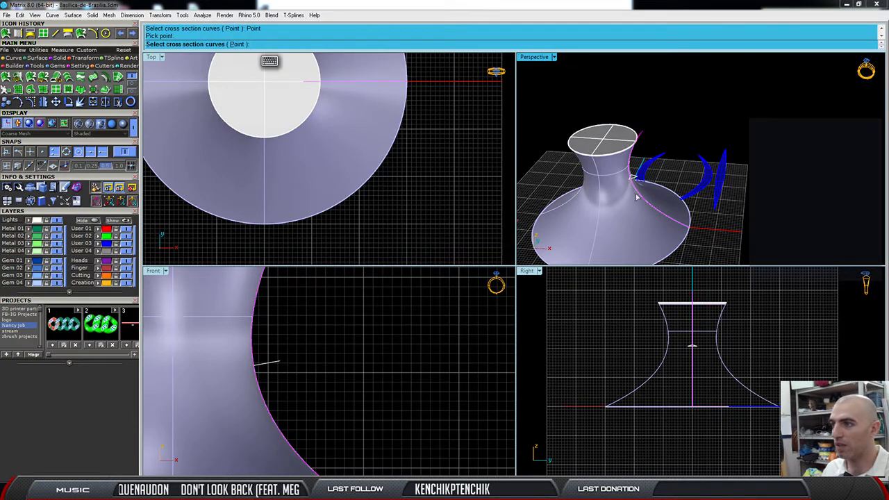
Add the triangular profile and a point at the seam curve's lower end as the remaining cross sections of the sweep.
scroll(638, 197, "up", 3)
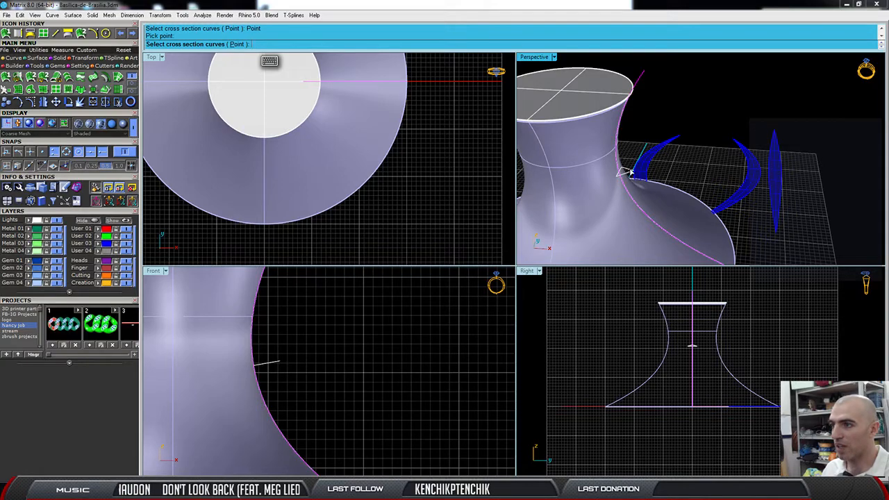
left_click(630, 172)
scroll(672, 189, "down", 2)
scroll(724, 241, "up", 4)
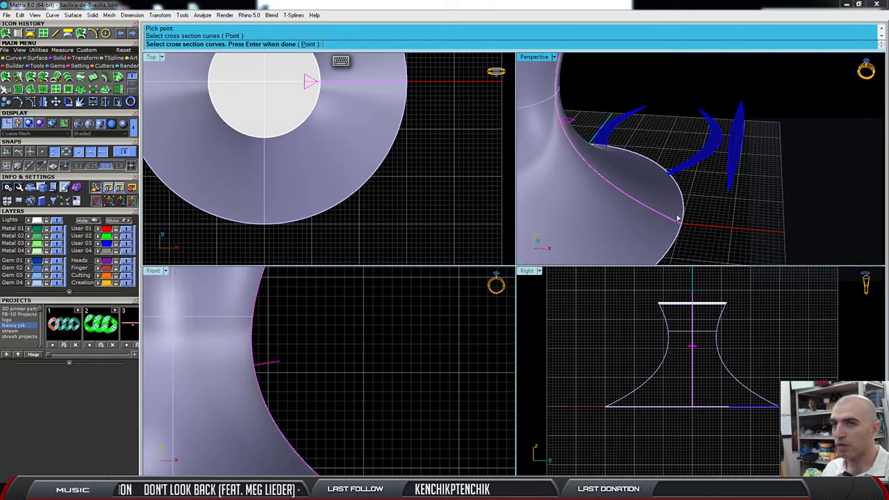
left_click(308, 43)
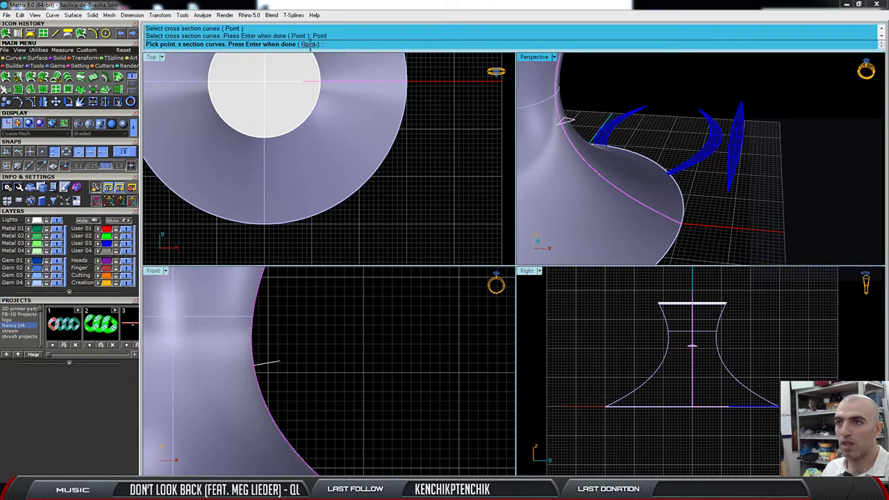
left_click(687, 224)
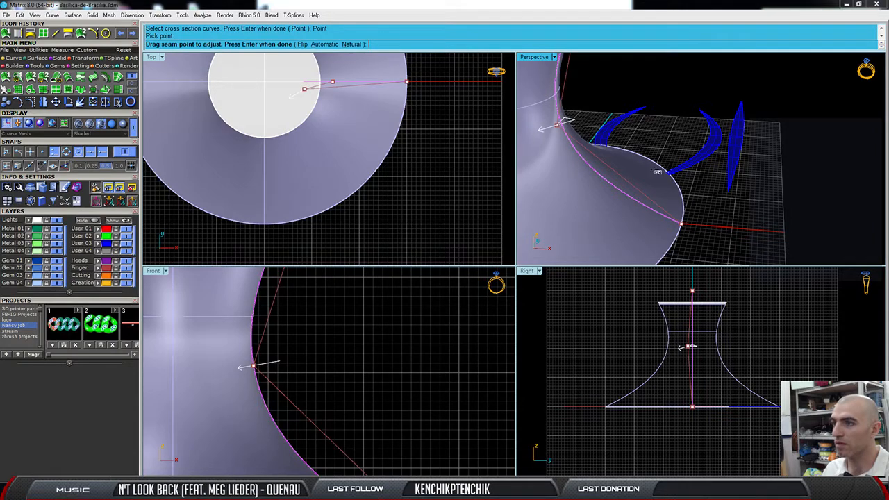
Shift the triangular profile's seam point to the midpoint of its inner side, where it meets the rail curve.
scroll(727, 194, "down", 2)
right_click_drag(728, 195, 669, 234)
scroll(599, 82, "up", 4)
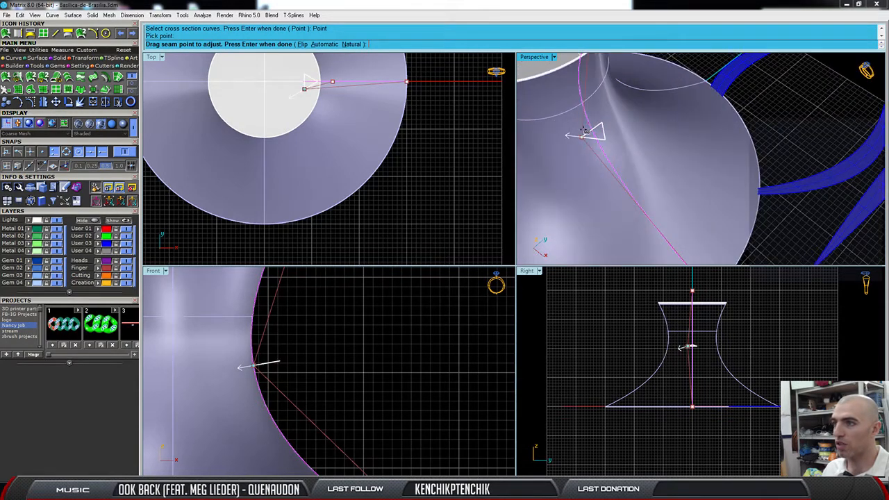
left_click(582, 135)
left_click(591, 128)
scroll(620, 105, "down", 3)
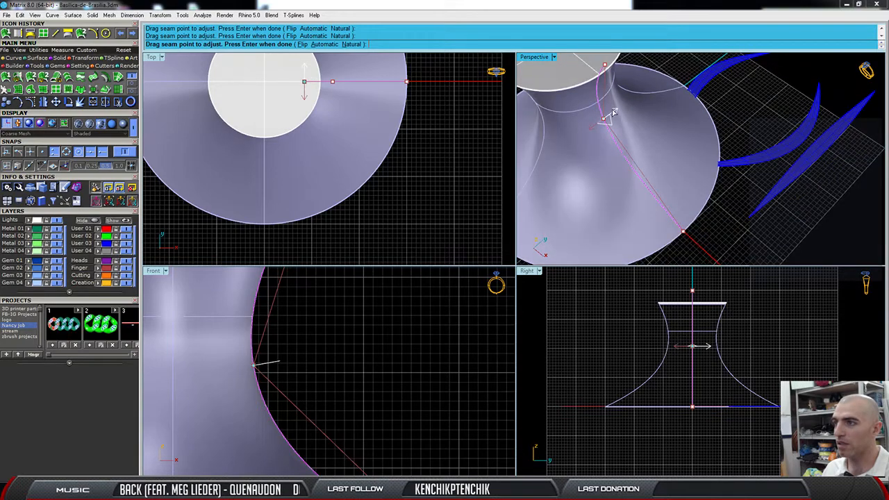
scroll(613, 112, "down", 4)
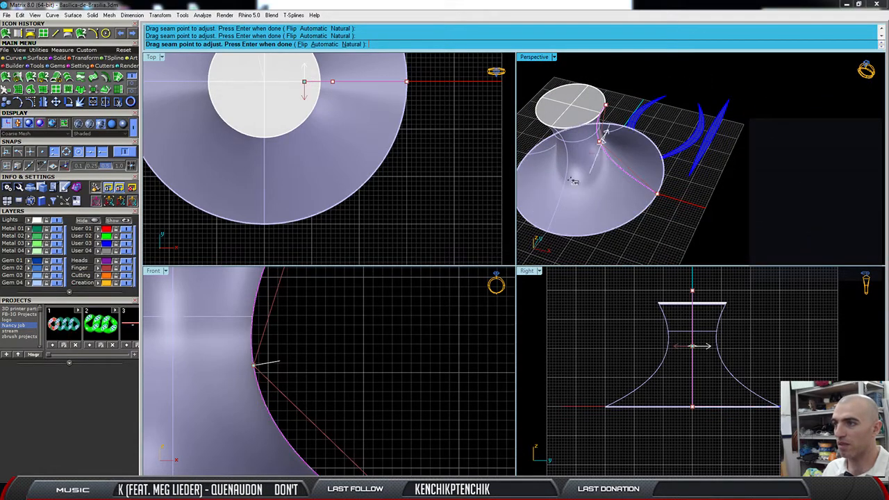
Create the one-rail sweep with the Freeform style and unsimplified cross sections.
key("Return")
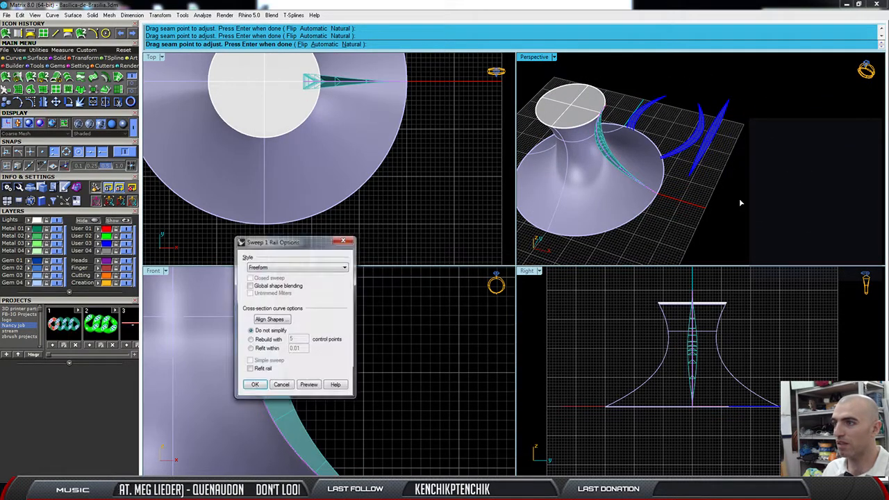
key("Return")
right_click_drag(718, 229, 643, 157)
scroll(624, 113, "up", 6)
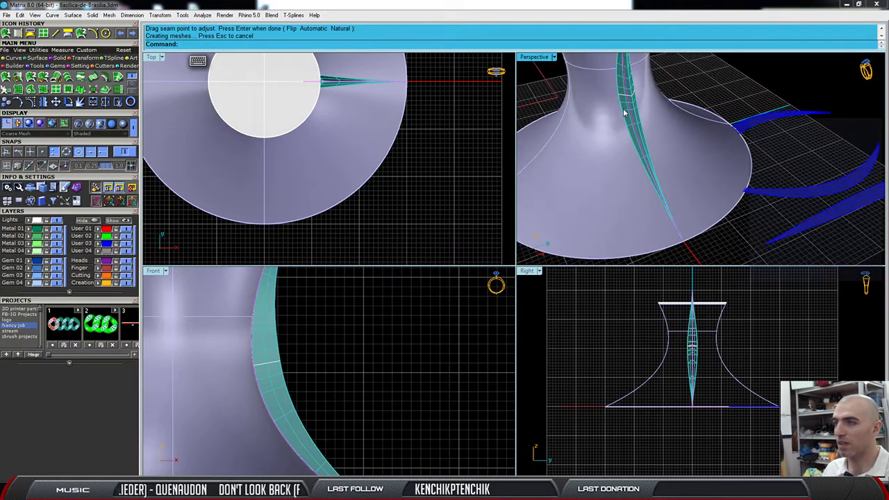
scroll(603, 131, "down", 5)
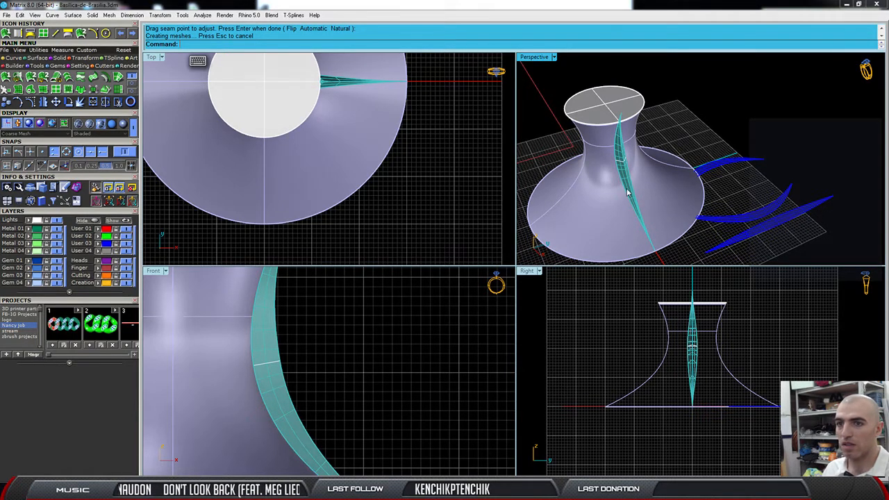
Put the newly swept rib on the Metal 01 layer.
key("Return")
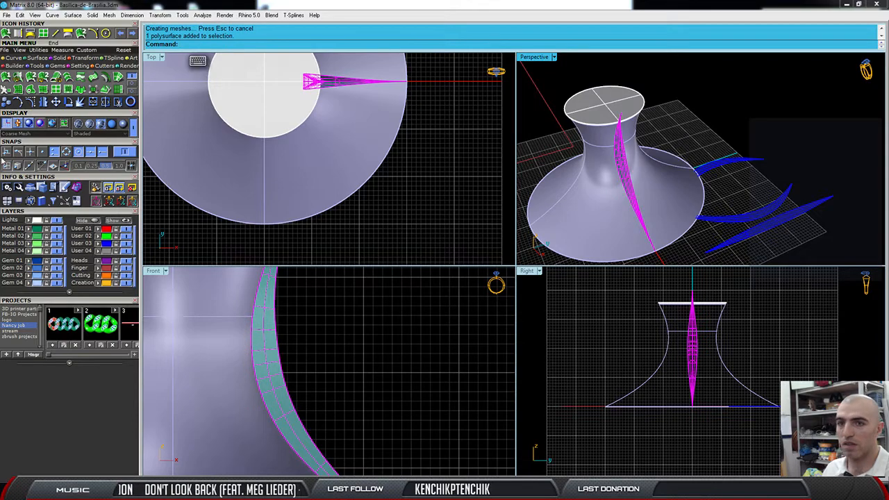
left_click(29, 229)
left_click(422, 220)
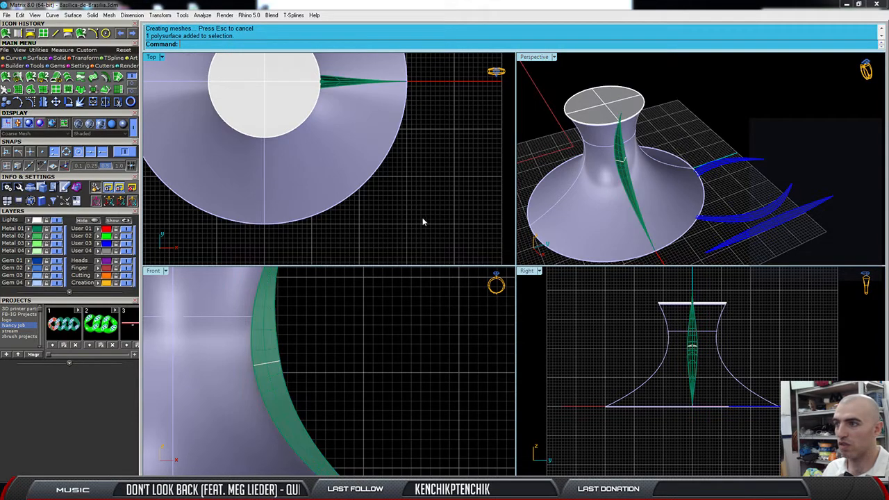
Polar array the rib around the origin with 16 items over 360 degrees.
mouse_move(651, 179)
right_mouse_down()
mouse_move(629, 182)
mouse_move(639, 190)
right_mouse_up()
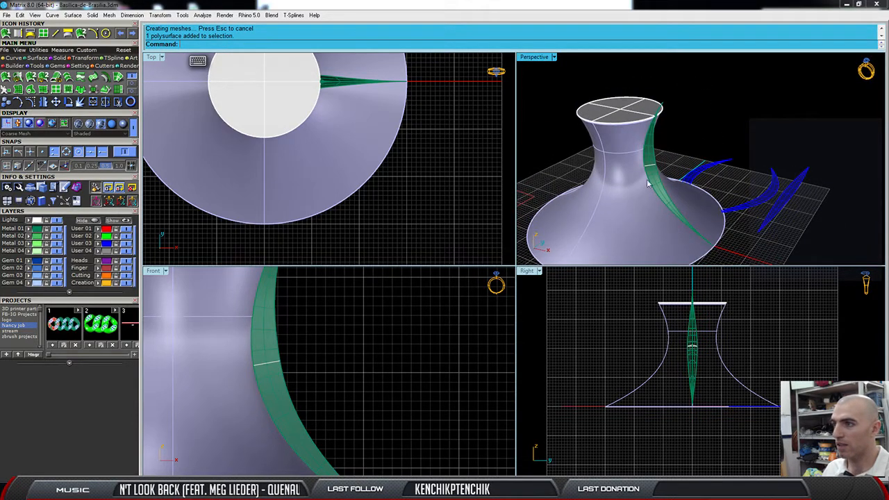
left_click(654, 180)
scroll(299, 195, "down", 5)
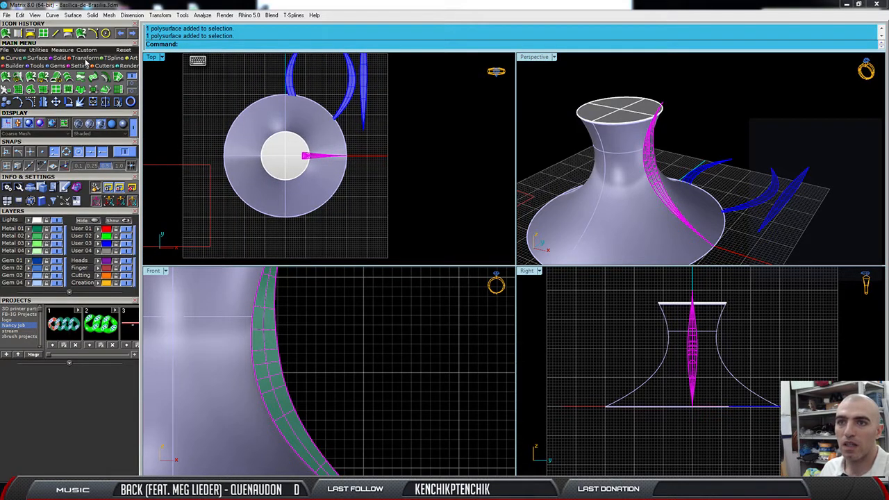
left_click(85, 59)
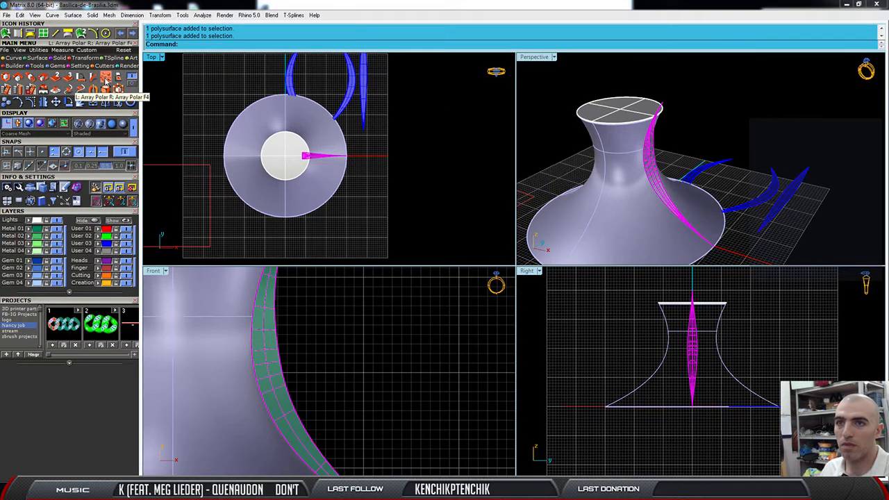
left_click(105, 80)
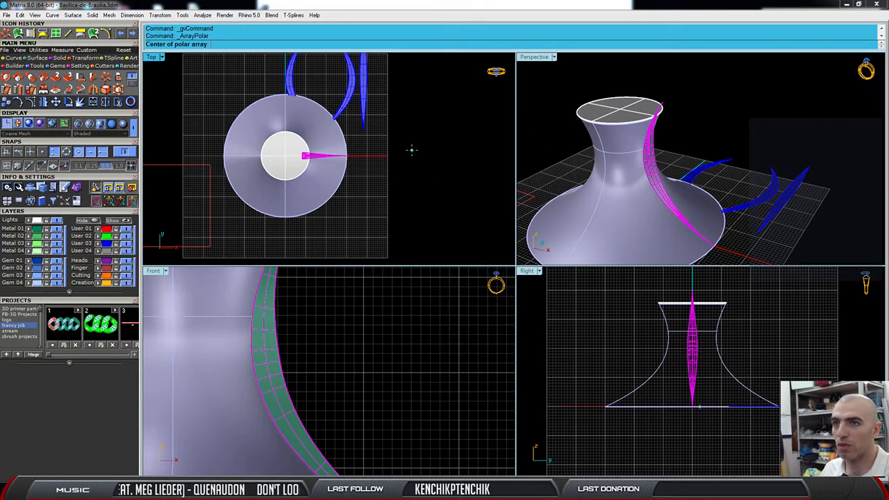
type("0")
key("Return")
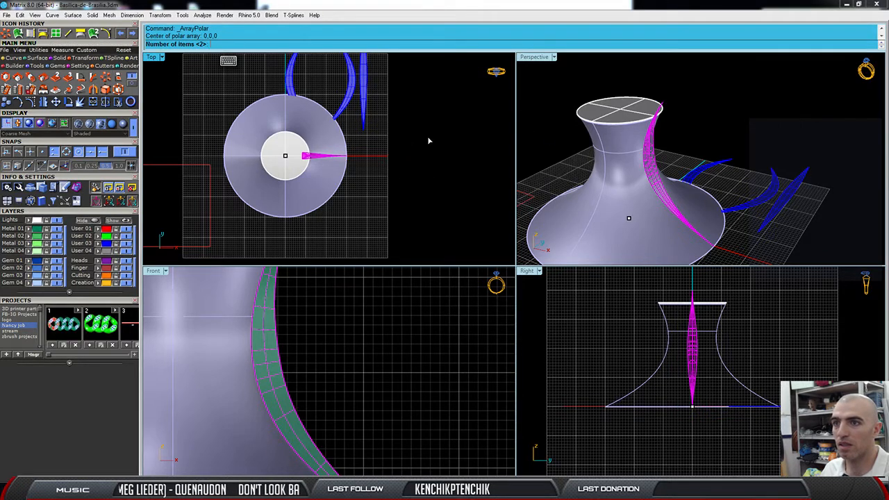
type("1")
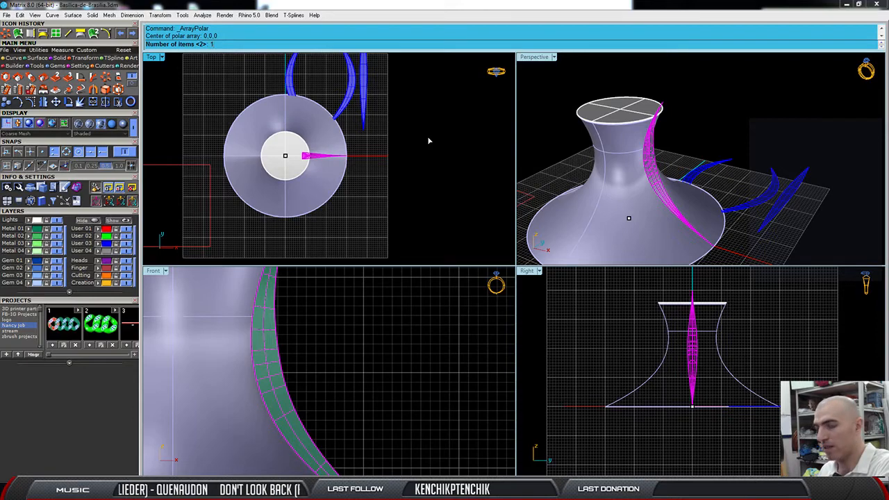
type("6")
key("Return")
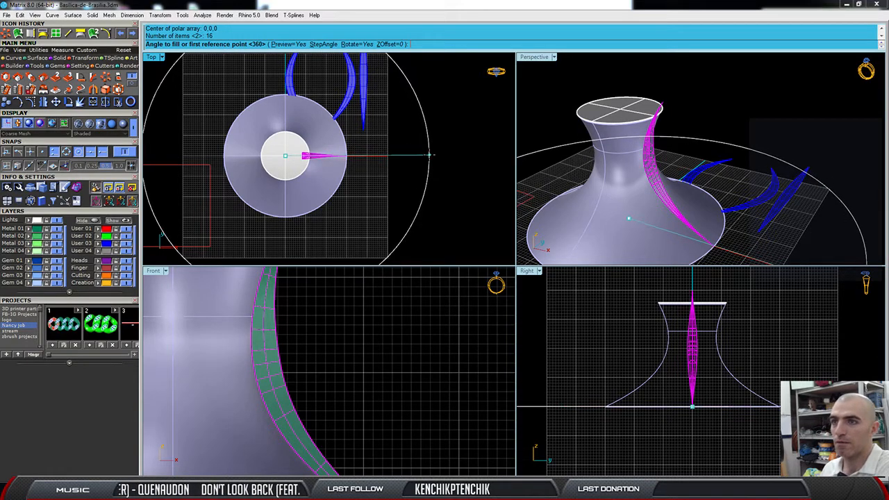
key("Return")
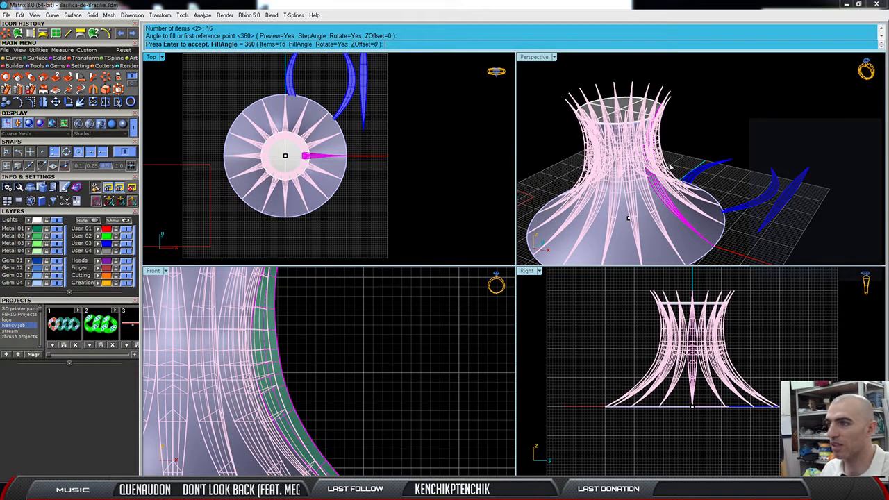
key("Return")
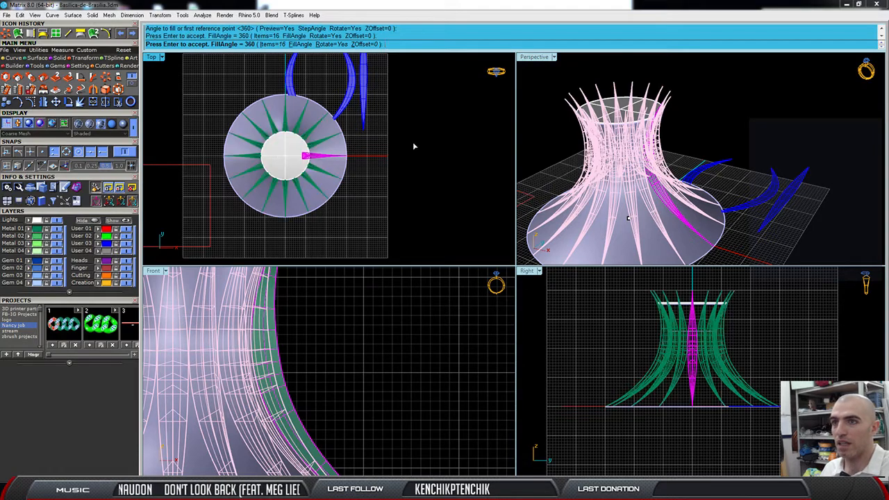
Put the basilica's flared body surface on the Gem 01 layer.
right_click_drag(555, 154, 802, 100)
scroll(631, 167, "up", 6)
scroll(634, 165, "down", 5)
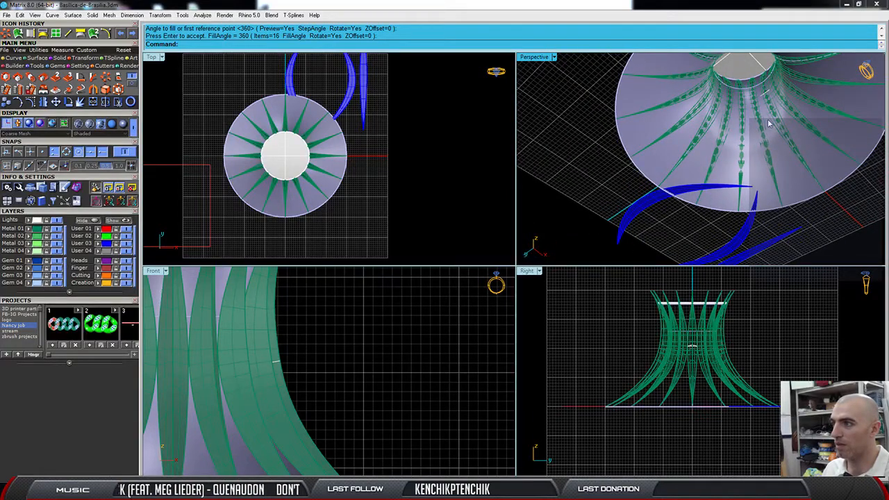
scroll(791, 139, "down", 2)
right_click_drag(789, 143, 637, 227)
scroll(677, 169, "up", 3)
left_click(637, 226)
scroll(627, 188, "down", 3)
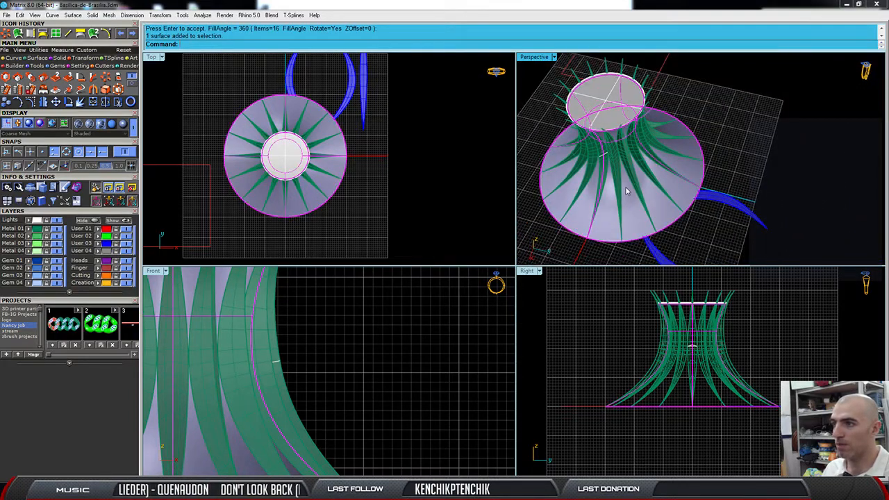
right_click_drag(642, 197, 611, 199)
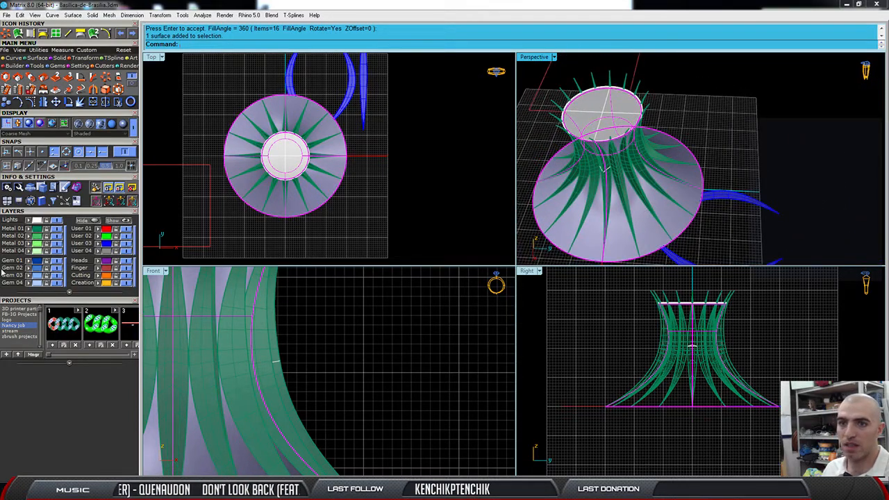
left_click(30, 261)
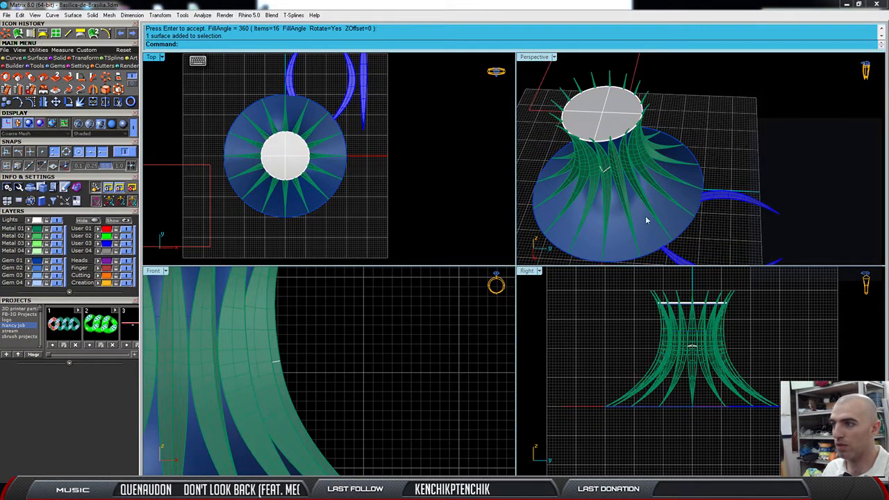
Try to split the body surface using everything on the Metal 01 layer as cutting objects.
mouse_move(645, 216)
right_mouse_down()
mouse_move(701, 185)
mouse_move(645, 232)
right_mouse_up()
left_click(635, 227)
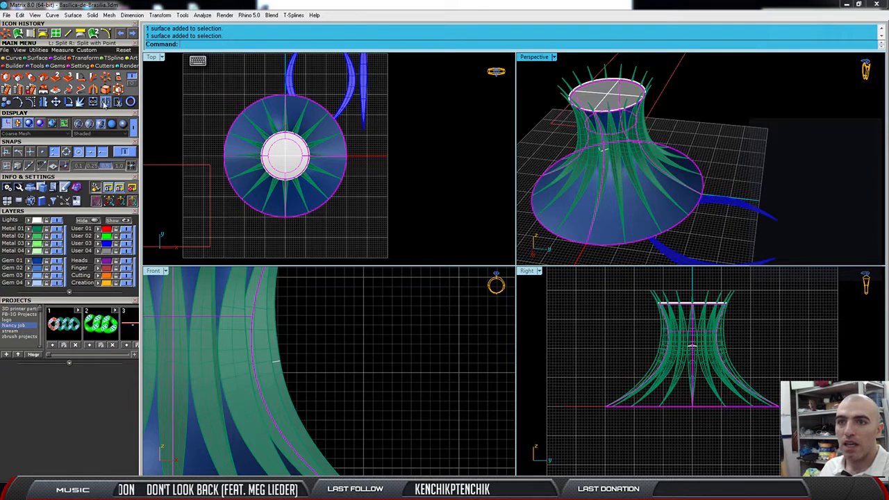
left_click(107, 101)
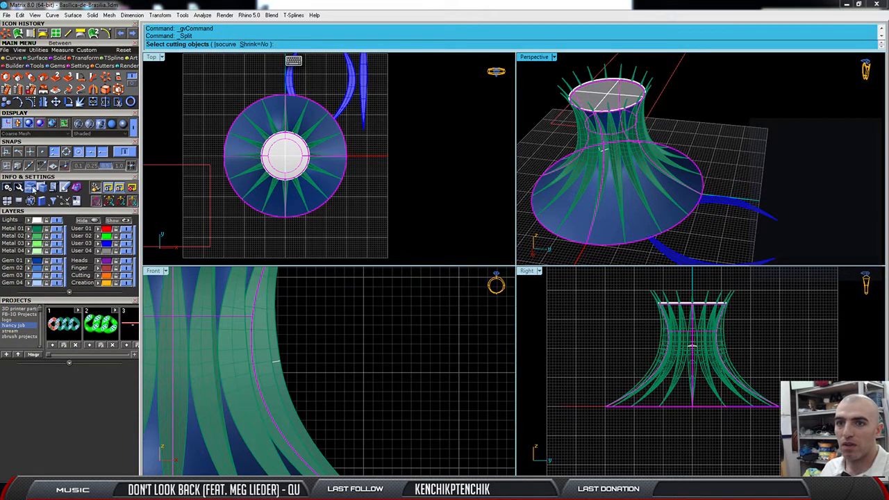
left_click(37, 229)
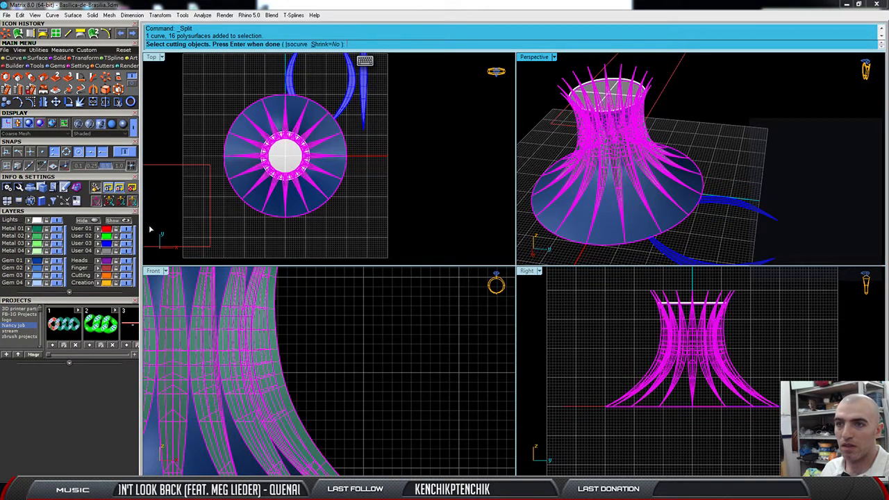
key("Return")
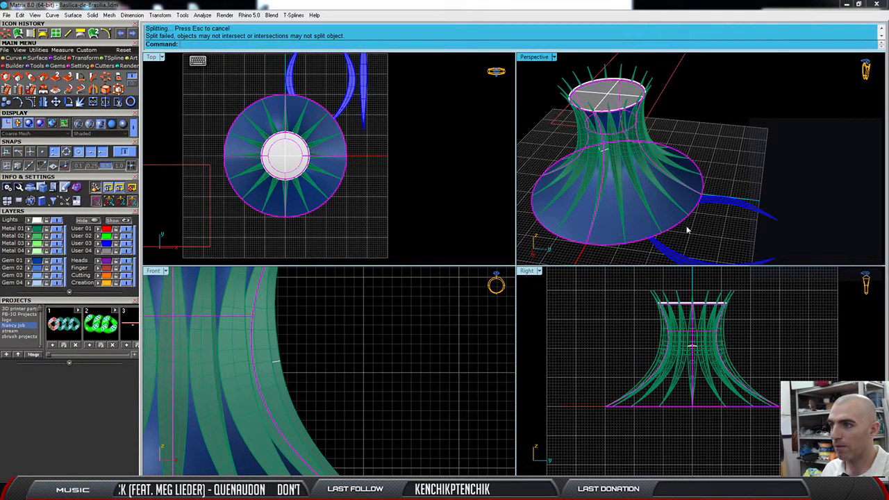
Examine from several angles how the arrayed ribs meet the body surface.
left_click(774, 145)
right_click_drag(774, 145, 741, 207)
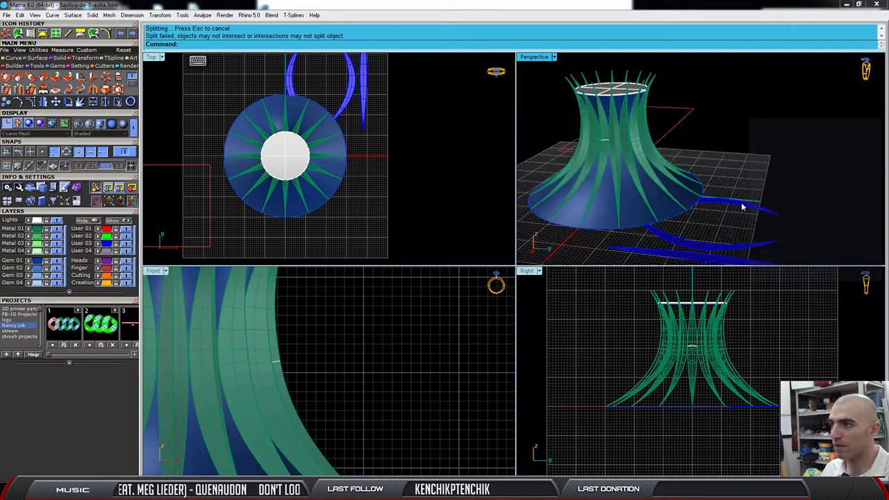
left_click(628, 218)
right_click_drag(631, 213, 743, 109)
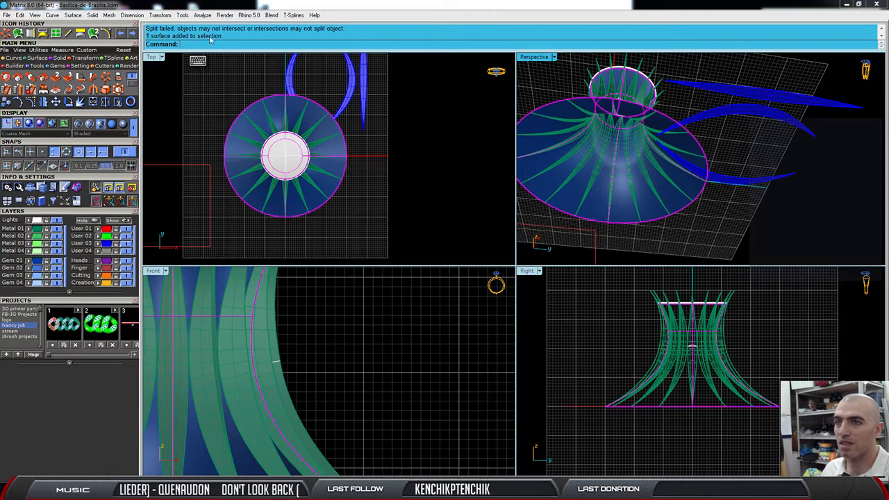
right_click_drag(686, 189, 644, 66)
left_click(743, 195)
scroll(657, 118, "up", 5)
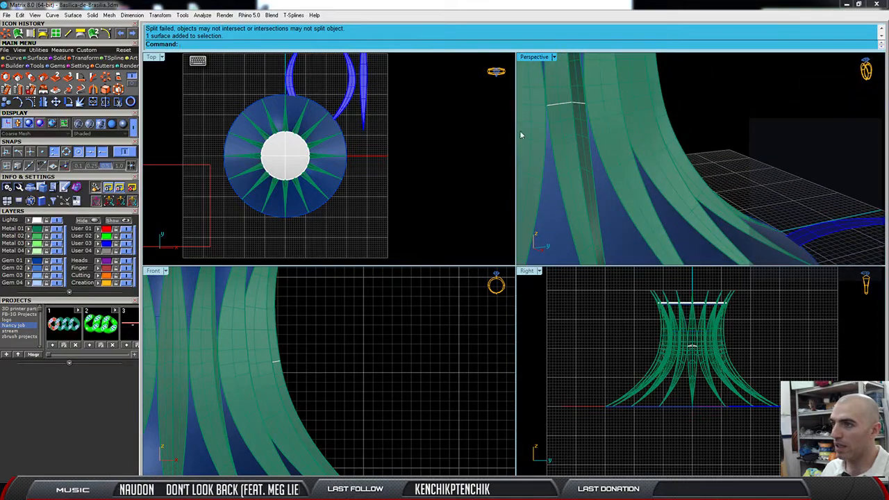
right_click_drag(581, 104, 562, 177)
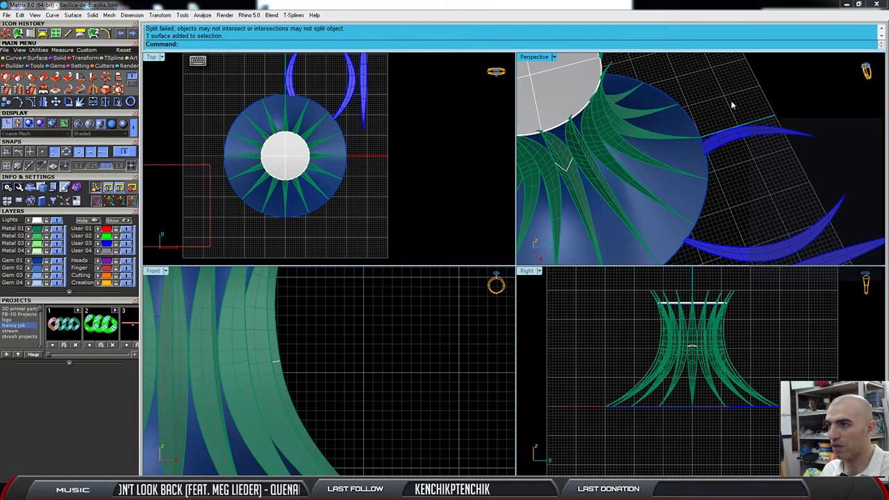
Undo the polar array of the ribs and inspect where the single rib's inner side touches the body.
key("ctrl+z")
right_click_drag(583, 169, 714, 134)
scroll(749, 116, "up", 8)
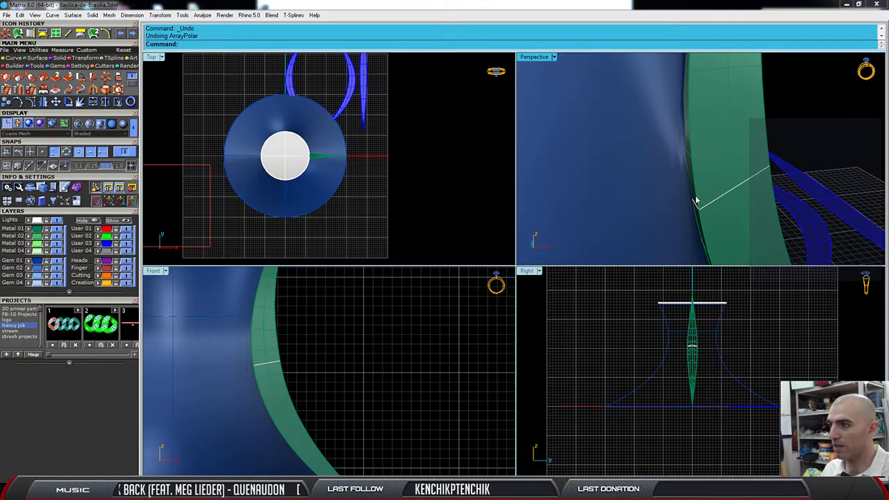
right_click_drag(720, 179, 652, 105)
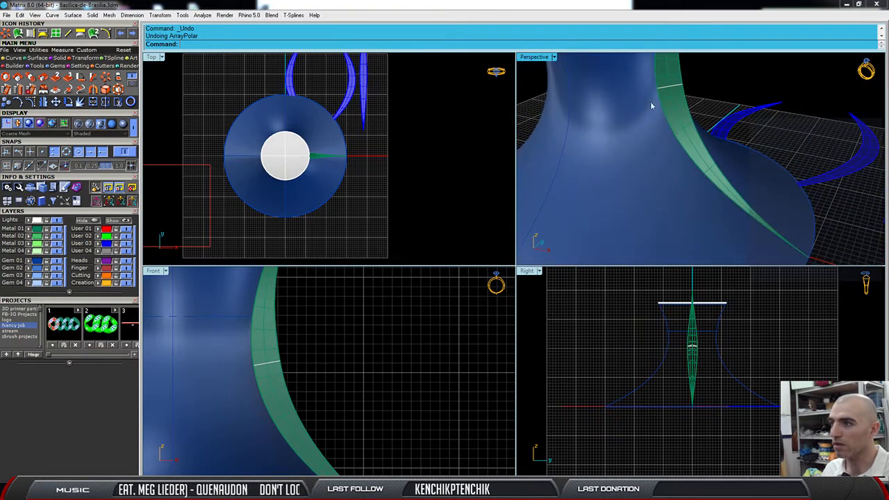
Delete the single swept rib beside the body surface, keeping its triangular profile.
left_click(673, 76)
key("Escape")
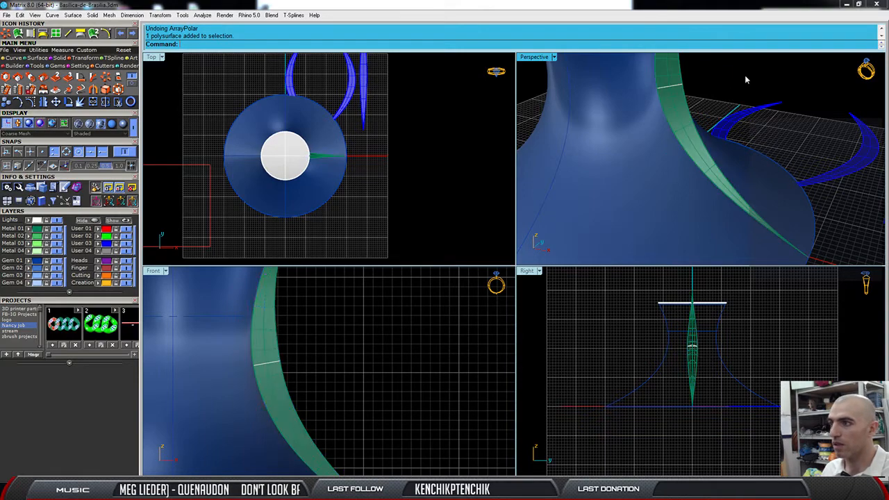
left_click(682, 108)
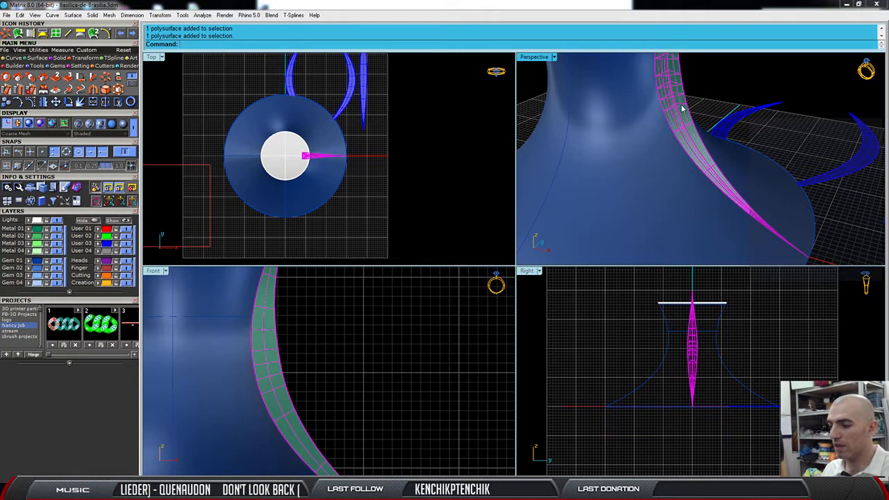
key("Delete")
Extract a V-direction isocurve from the body surface, passing through the inner corner of the triangular profile.
right_click_drag(682, 108, 601, 152)
scroll(632, 112, "up", 7)
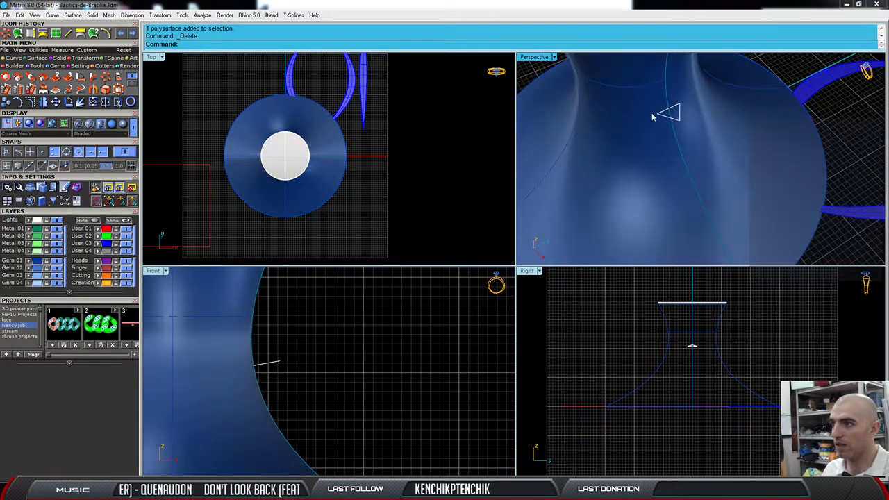
right_click_drag(672, 126, 596, 174, "shift")
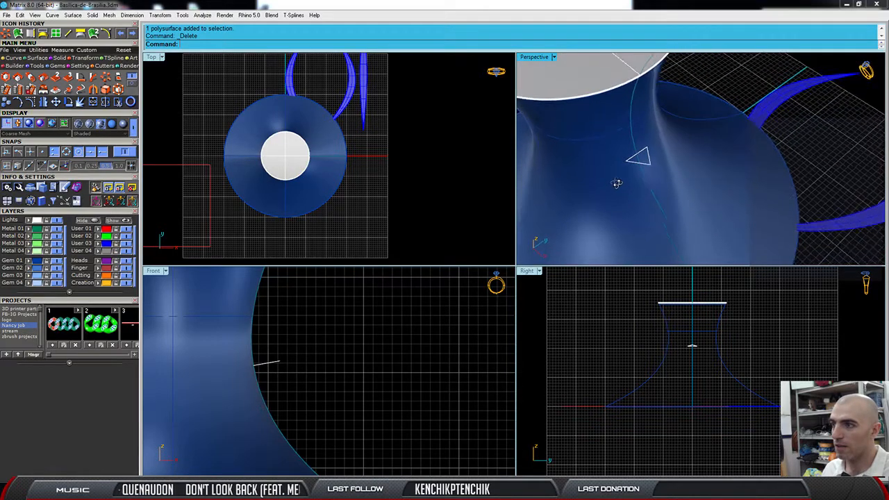
left_click(596, 175)
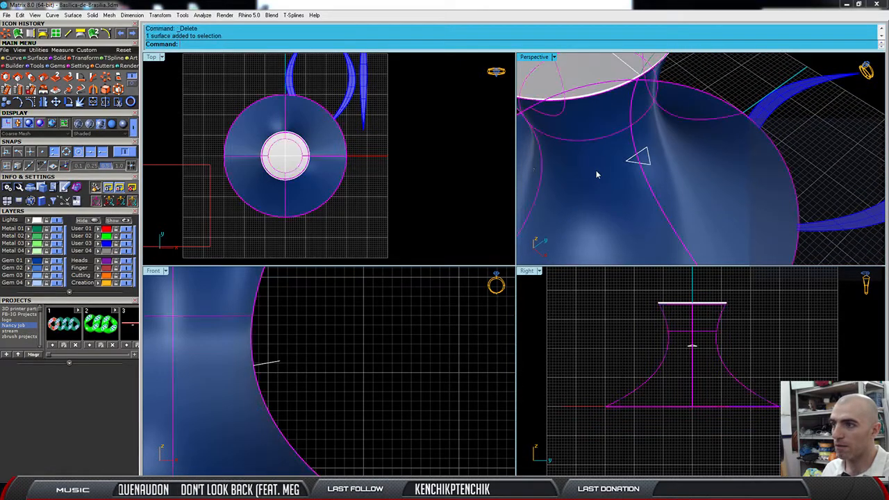
left_click(12, 59)
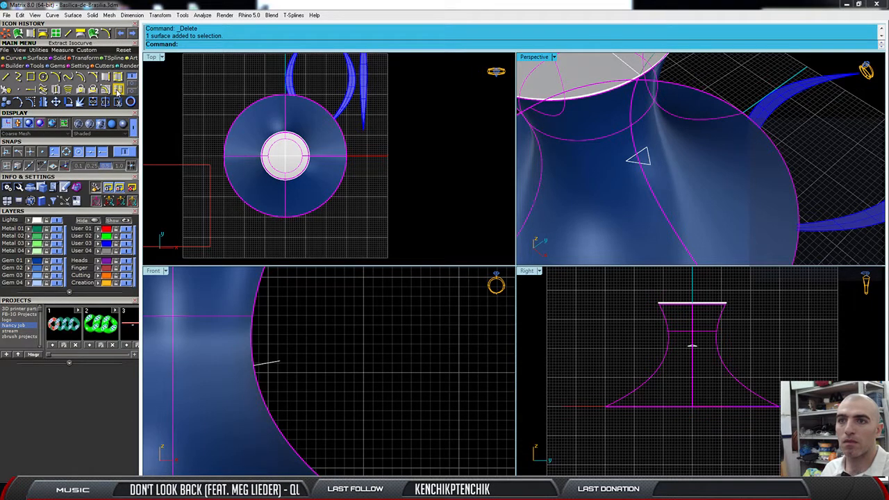
left_click(119, 91)
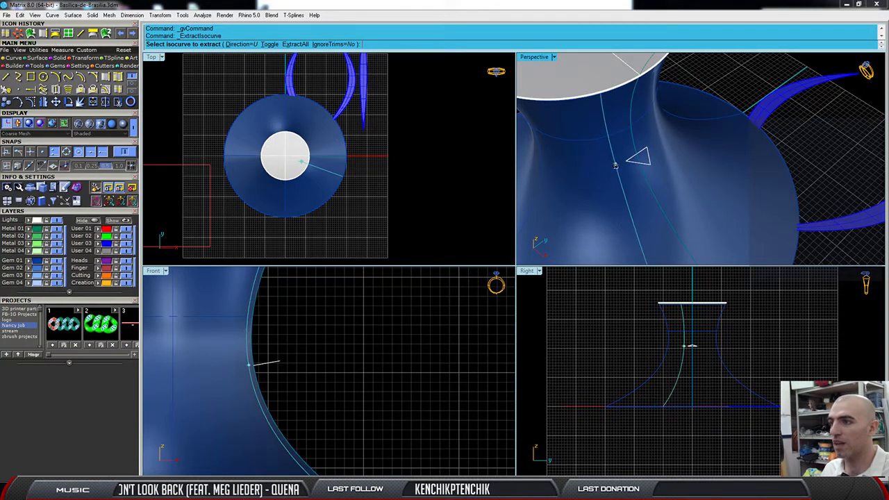
left_click(240, 44)
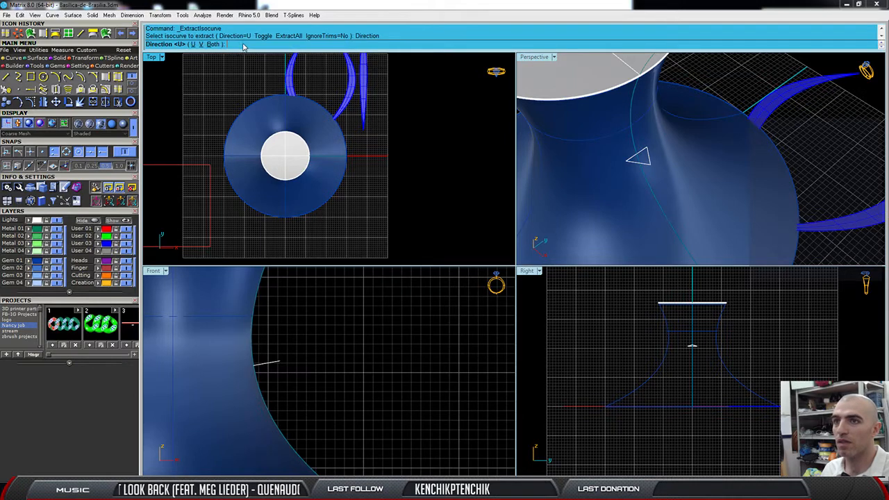
left_click(208, 44)
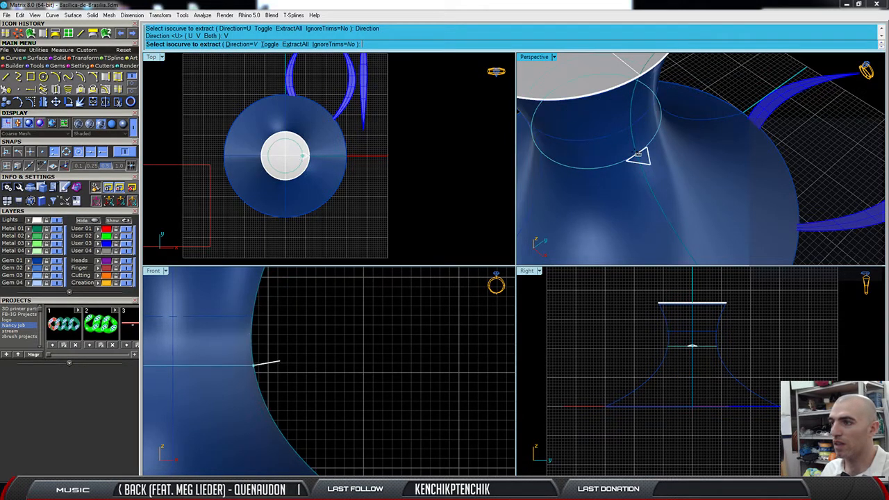
left_click(635, 156)
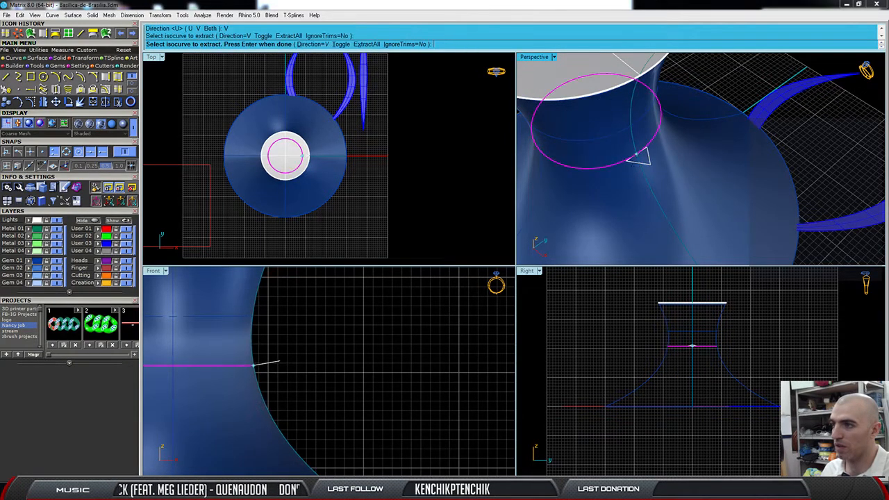
key("Return")
Split the triangular profile with points at the two corners that touch the body surface.
scroll(706, 193, "up", 3)
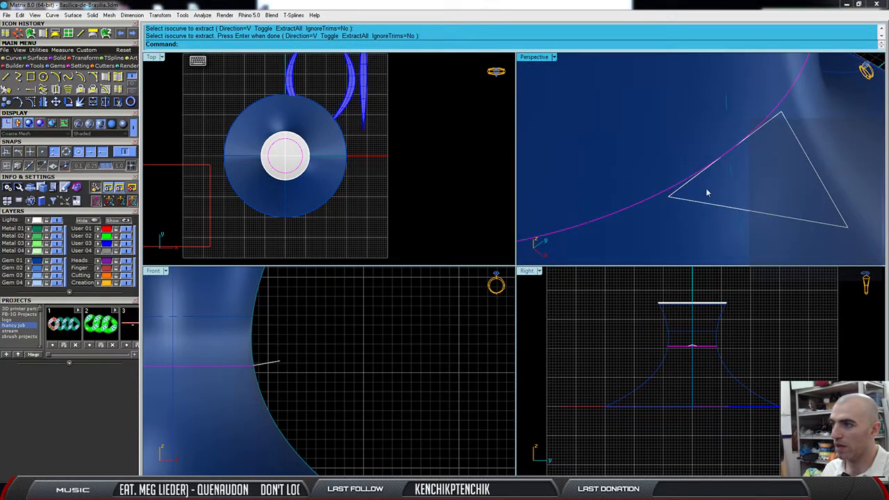
scroll(697, 194, "down", 2)
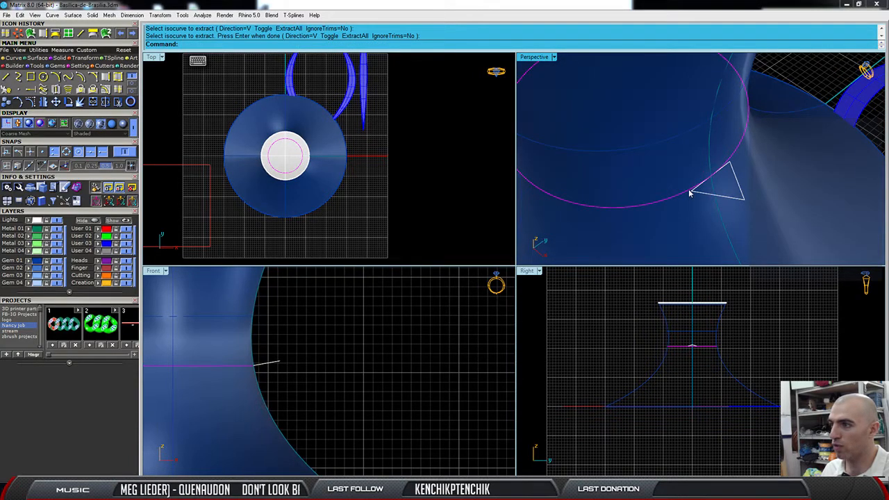
right_click_drag(728, 224, 686, 213)
scroll(654, 188, "up", 5)
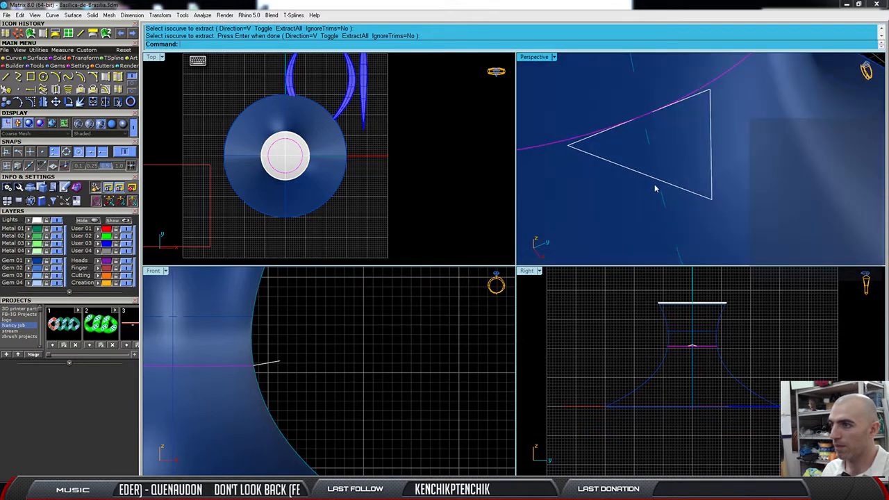
left_click(603, 161)
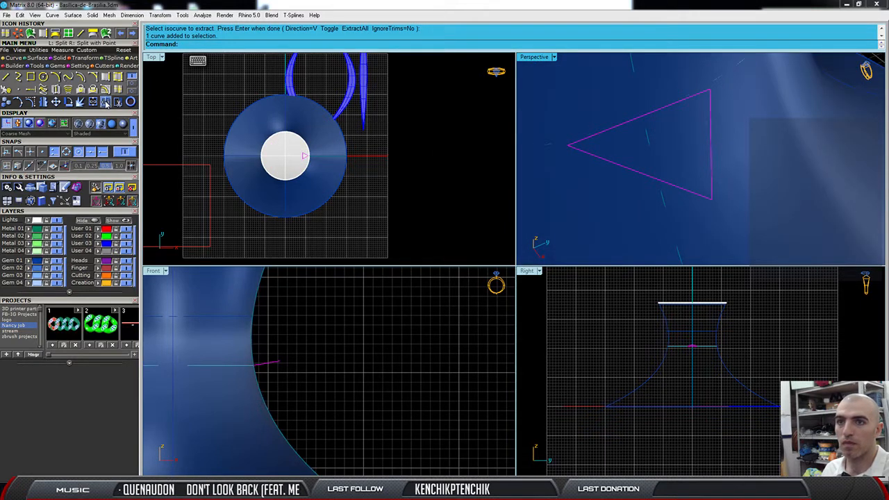
left_click(106, 102)
left_click(231, 44)
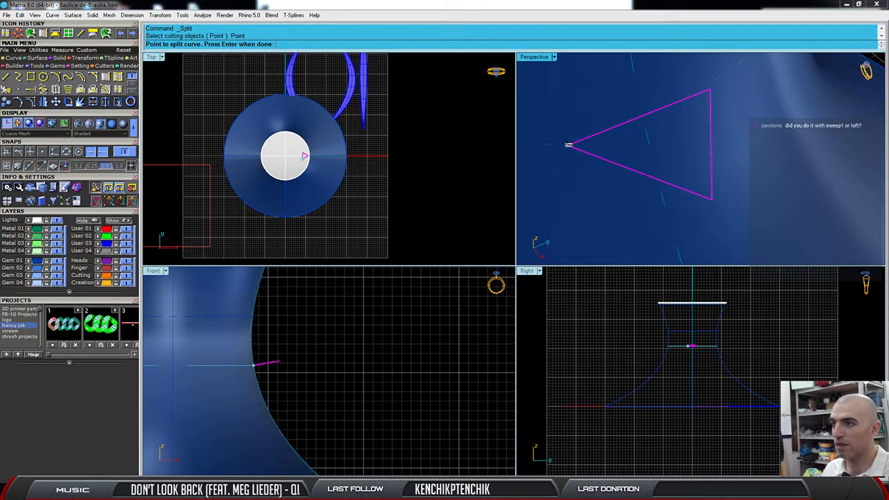
left_click(569, 146)
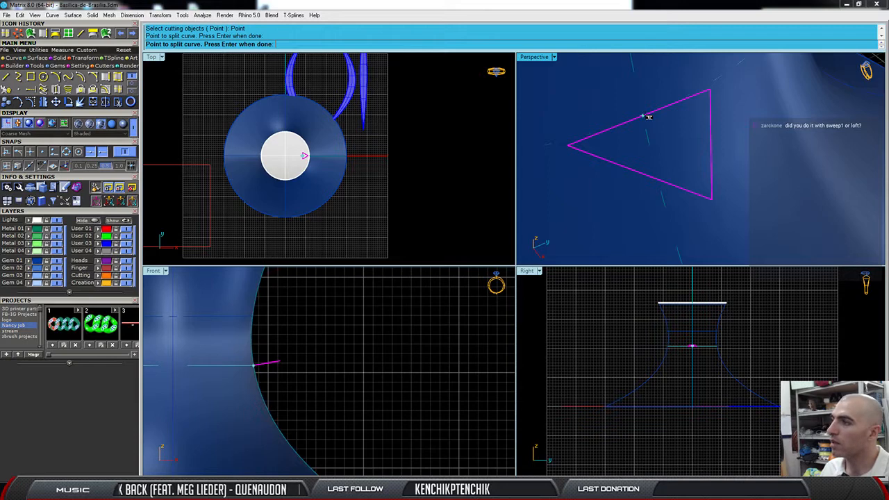
left_click(712, 88)
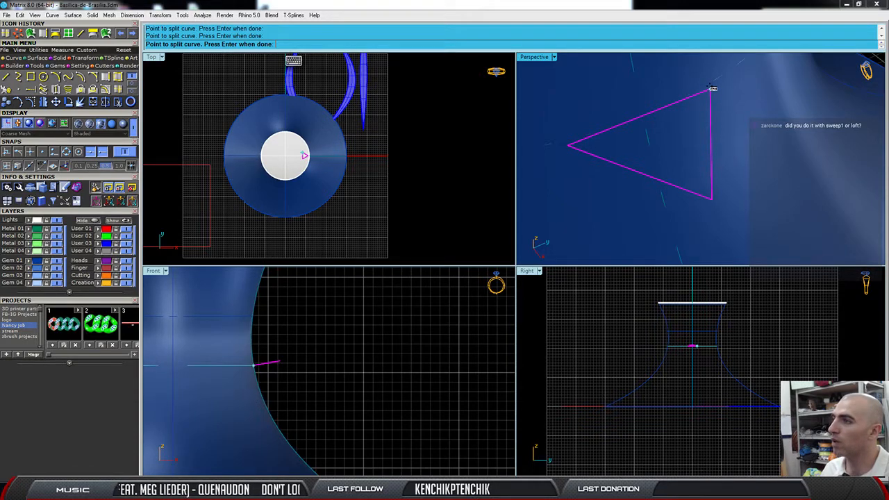
key("Return")
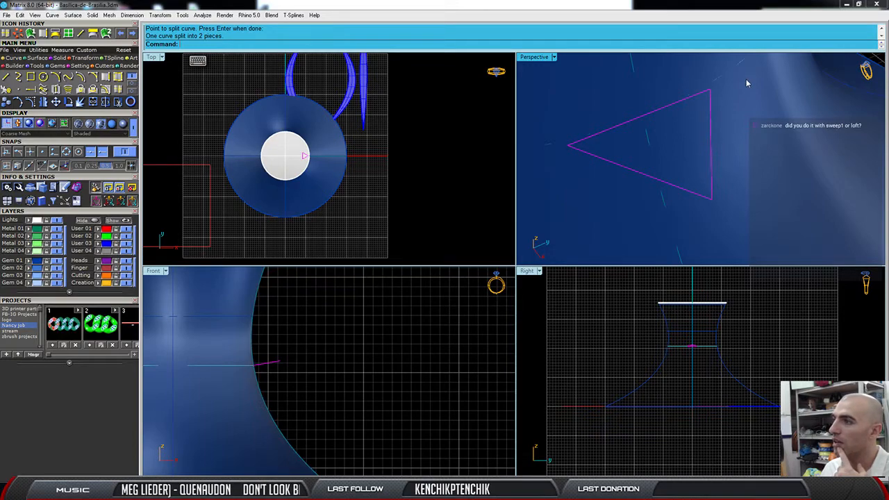
left_click(724, 78)
left_click(761, 102)
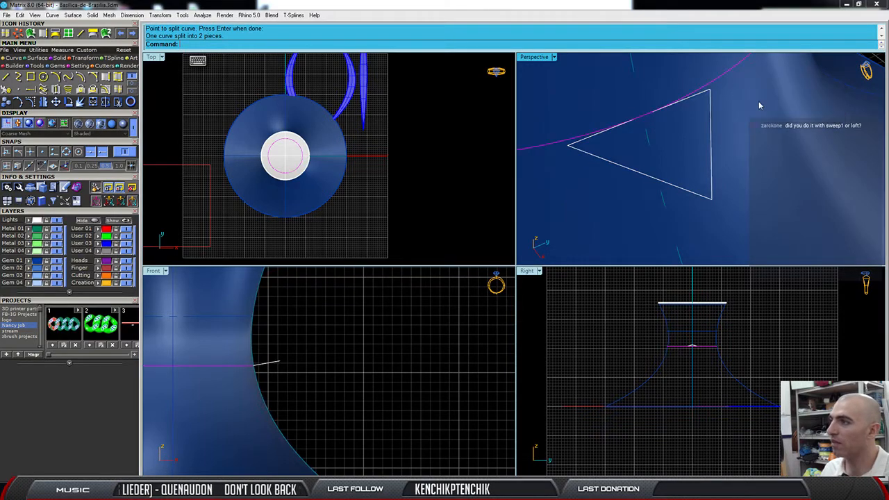
Delete the triangle's inner edge along the body, leaving the V-shaped outer part.
scroll(625, 137, "down", 5)
scroll(605, 153, "down", 3)
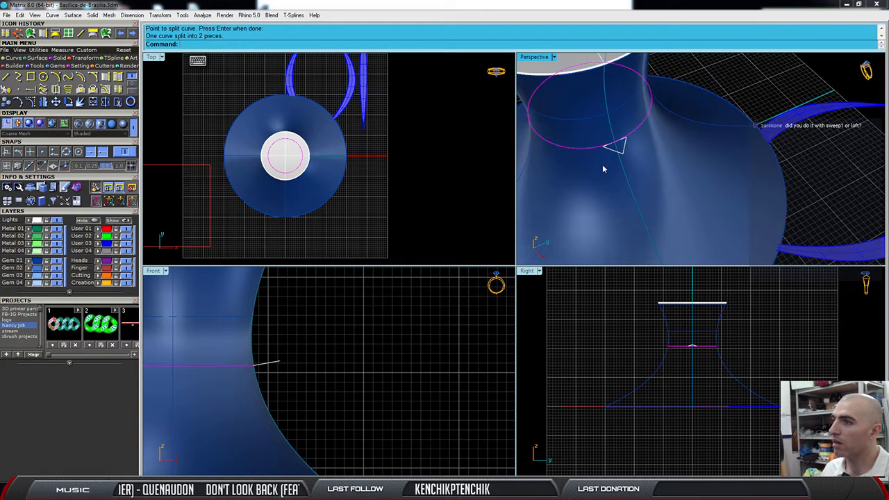
right_click_drag(615, 143, 644, 132)
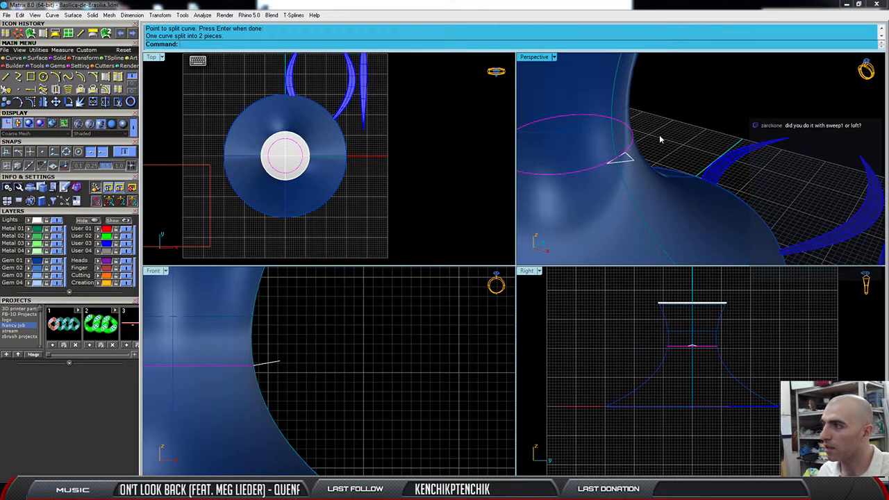
scroll(611, 156, "up", 5)
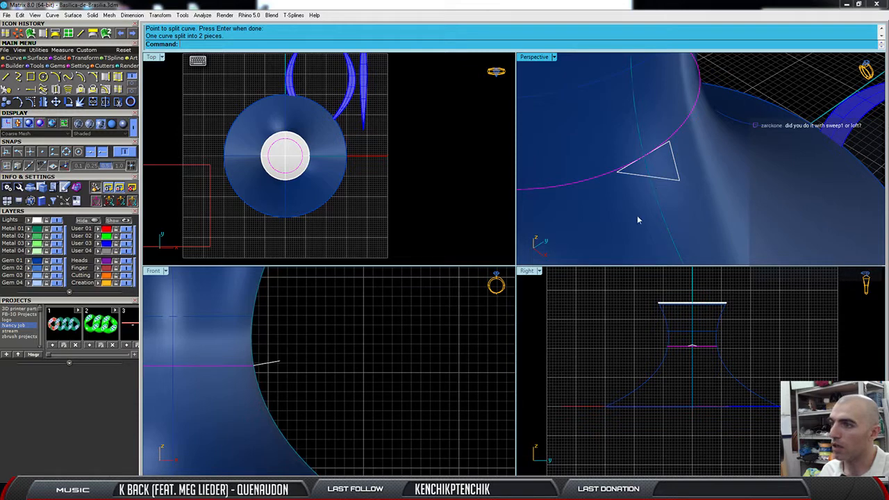
scroll(649, 174, "up", 4)
left_click(675, 189)
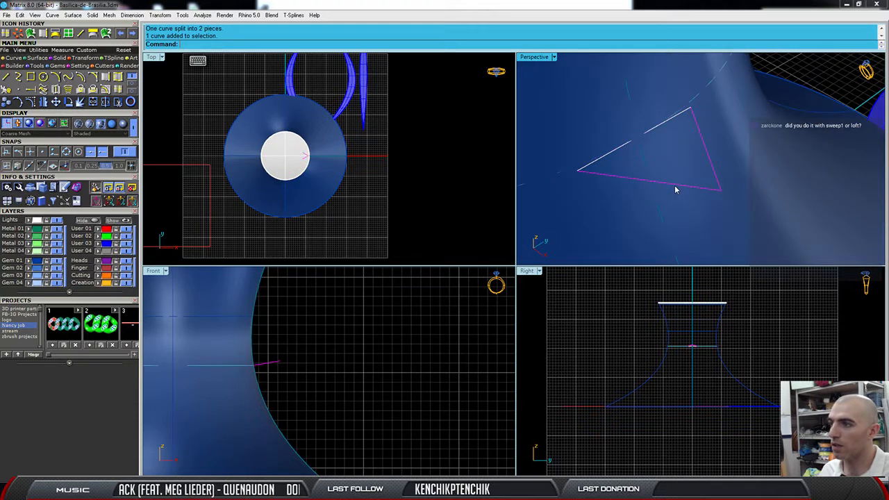
left_click(598, 165)
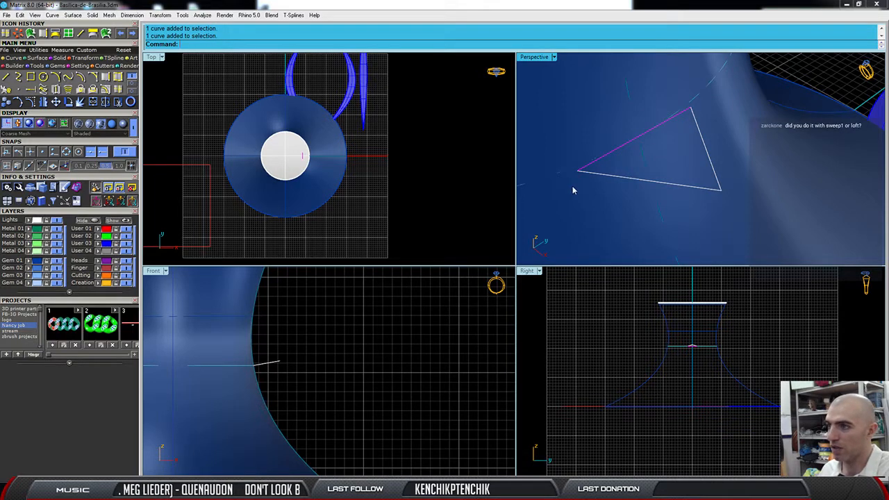
key("Delete")
Turn on the V-shaped profile's control points and move one inner end point slightly outward onto the extracted isocurve.
left_click(593, 175)
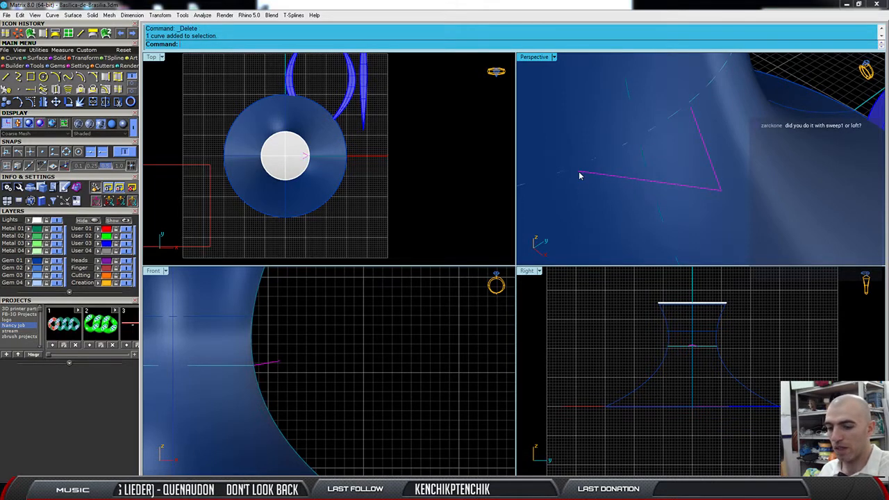
key("F10")
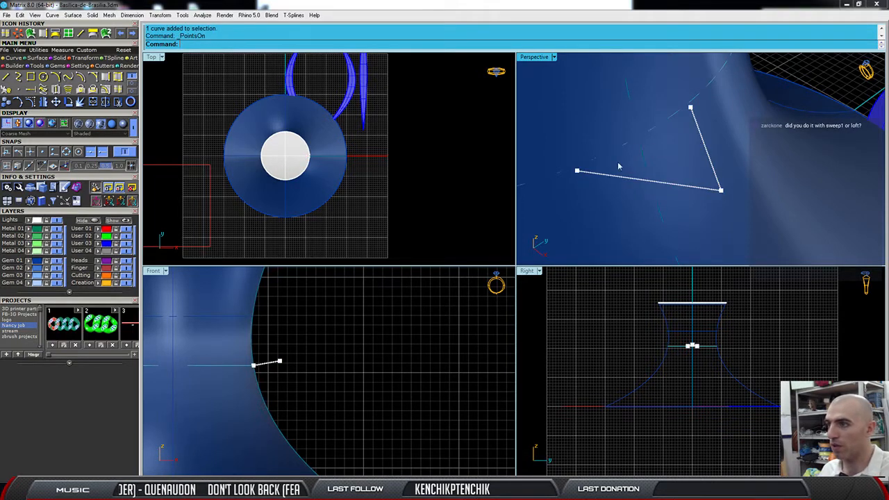
left_click(577, 171)
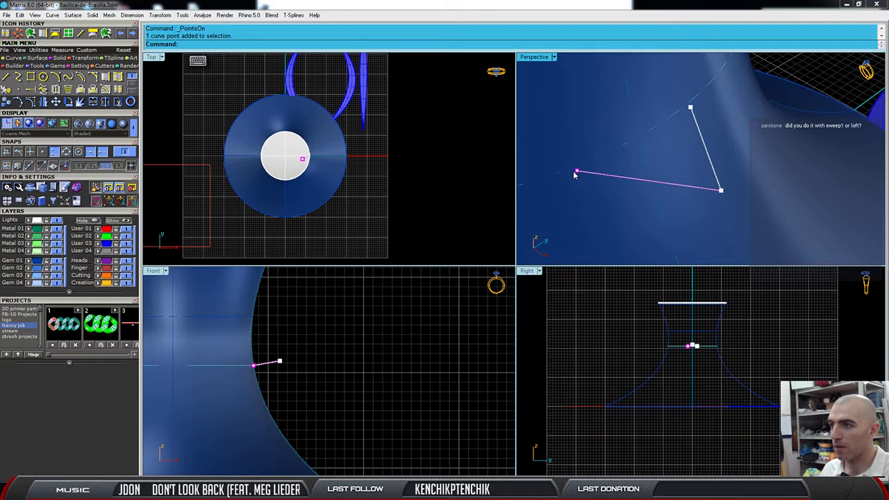
left_click_drag(577, 173, 569, 169)
key("Escape")
key("Escape")
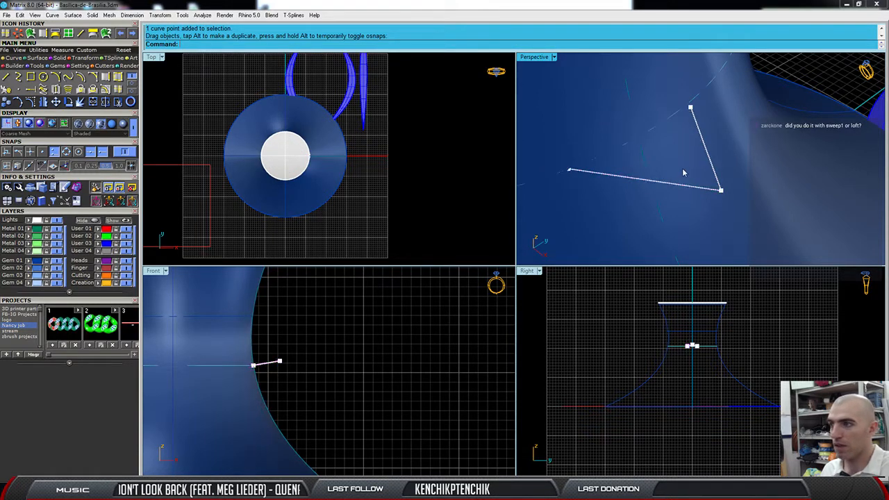
Split the V-shaped profile at its outer tip and delete the half whose end point was not moved.
left_click(707, 191)
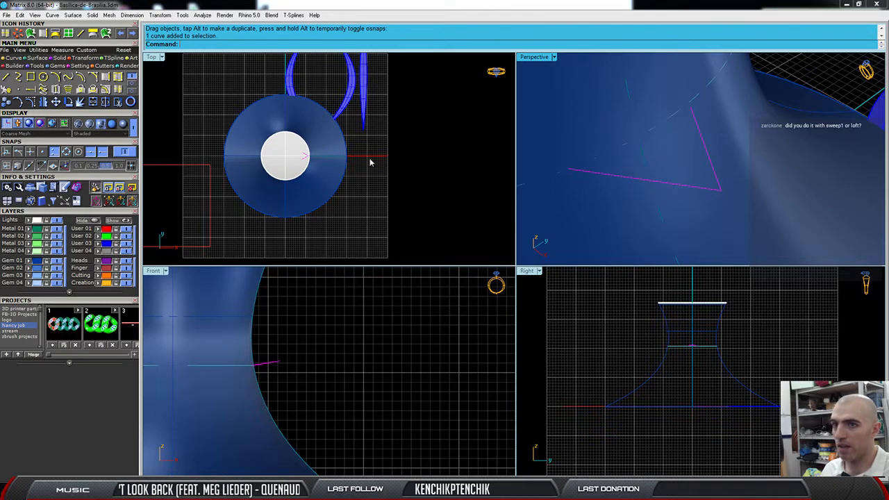
left_click(107, 102)
left_click(223, 44)
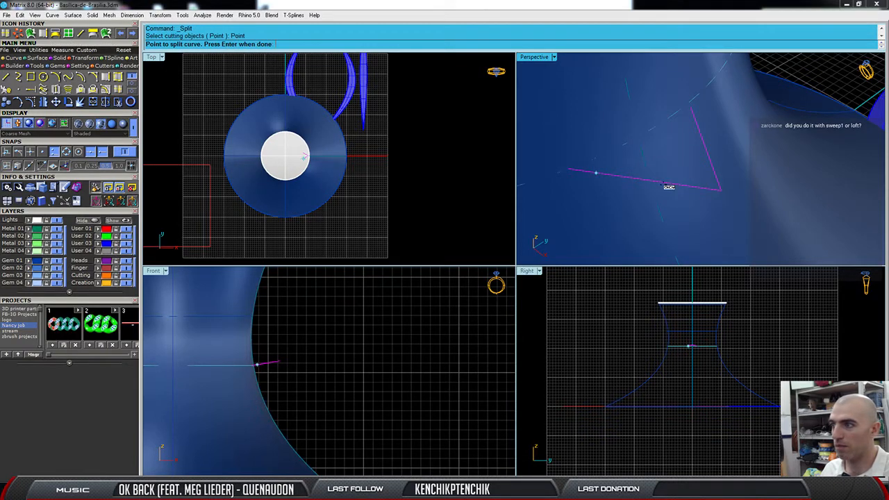
left_click(720, 188)
key("Return")
left_click(696, 189, "ctrl")
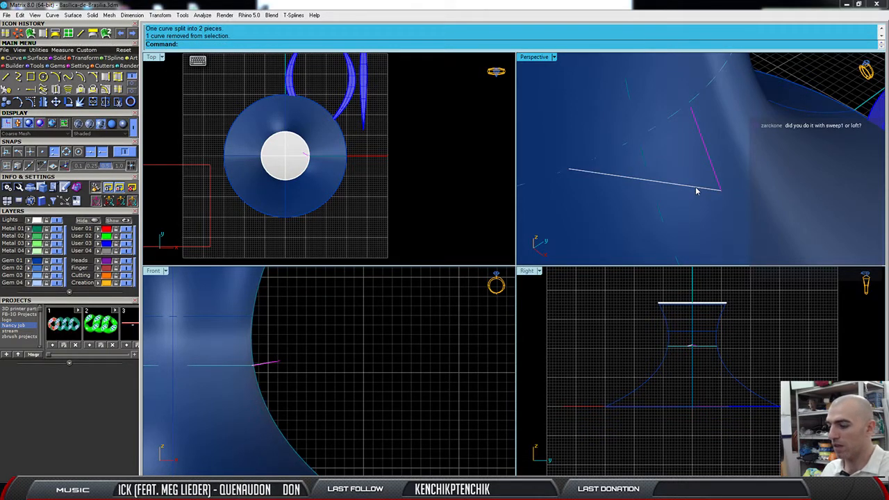
key("Delete")
Mirror a copy of the remaining profile line across the X axis, starting the mirror plane at 0.
left_click(662, 187)
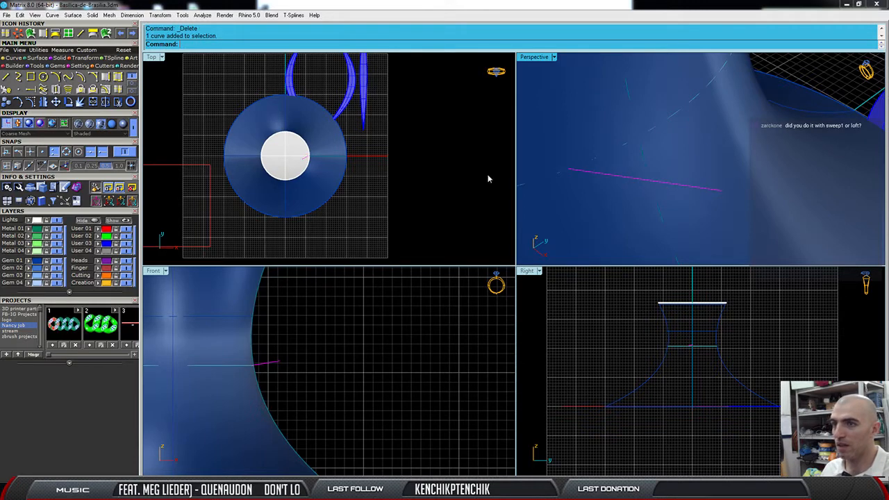
left_click(43, 101)
type("0")
key("Return")
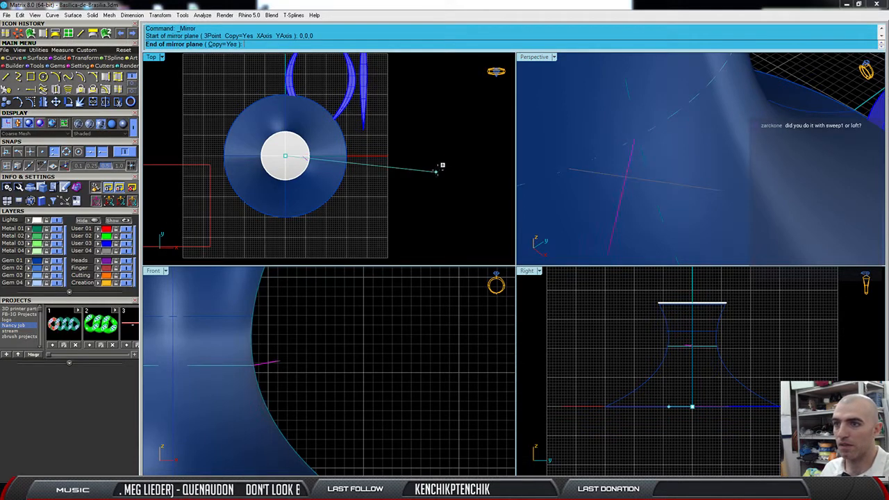
left_click(477, 165)
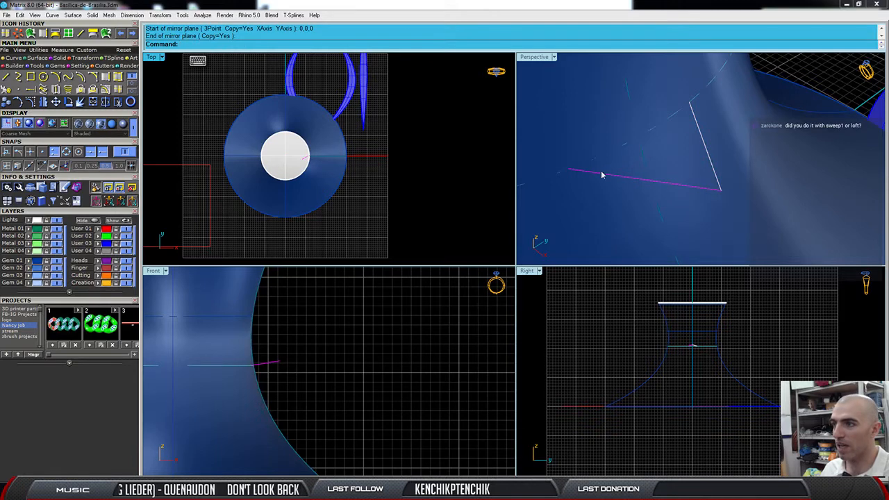
Join the profile line with its mirrored copy and split the extracted isocurve circle with the resulting V-shaped curve.
left_click(716, 173, "shift")
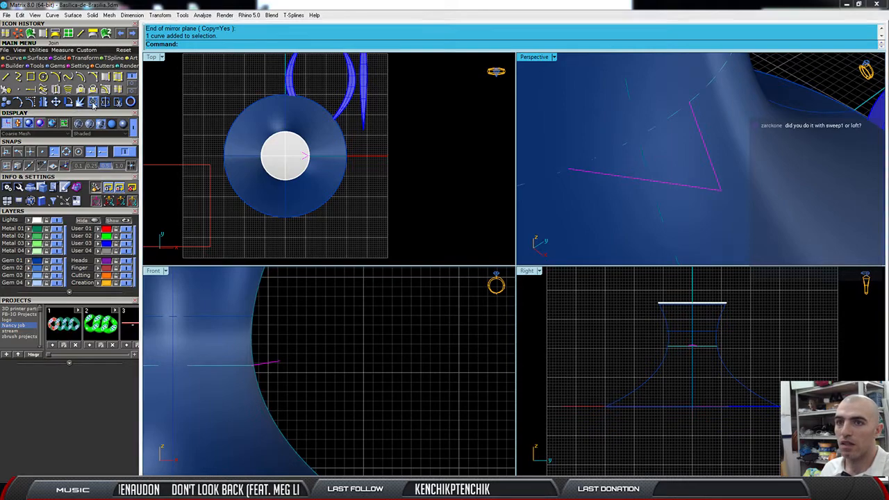
left_click(92, 102)
left_click(606, 173)
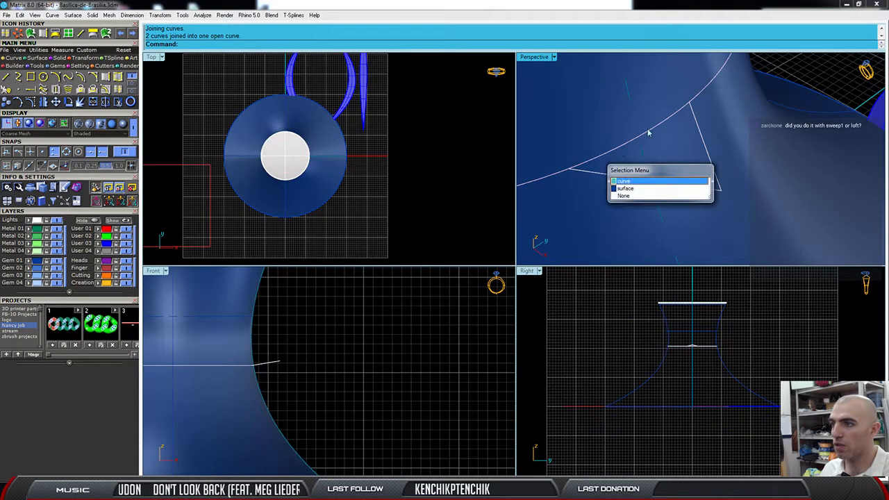
left_click(626, 182)
scroll(620, 159, "down", 10)
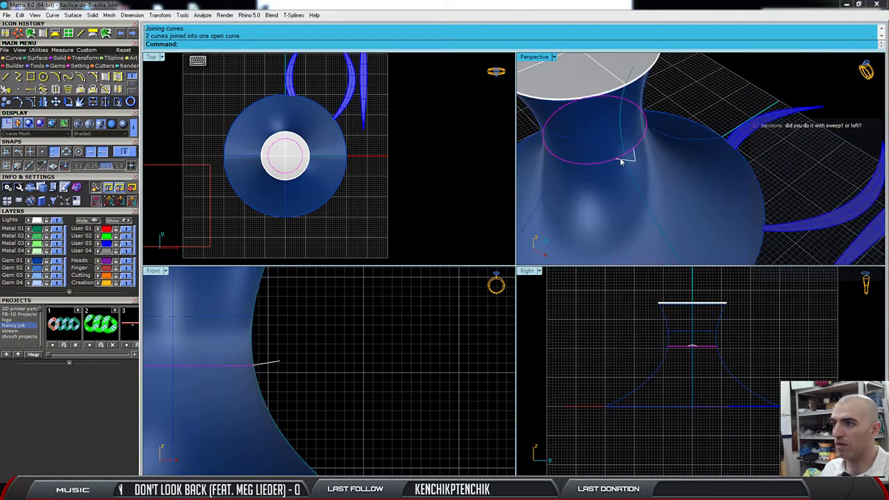
scroll(606, 161, "up", 3)
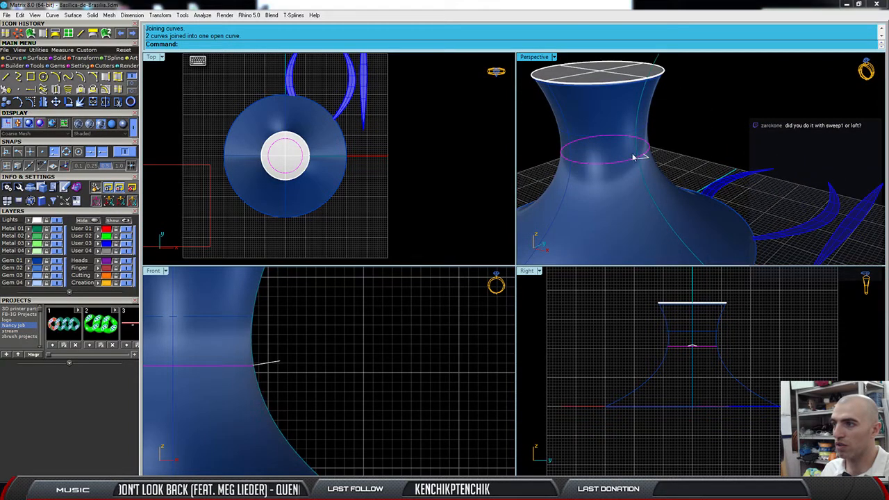
scroll(636, 163, "up", 5)
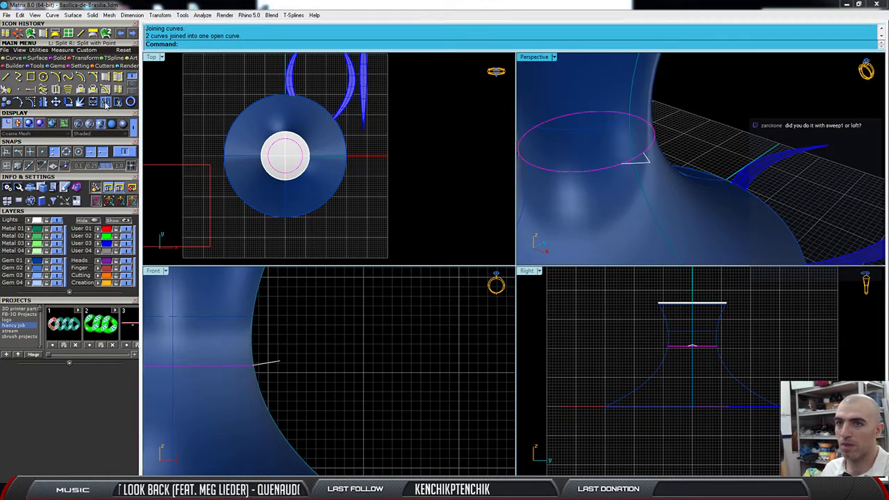
left_click(106, 103)
left_click(646, 166)
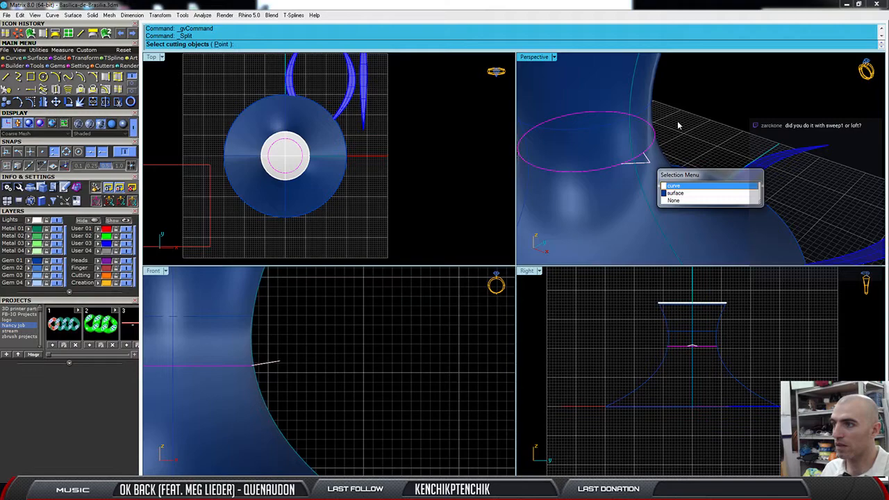
left_click(692, 187)
key("Return")
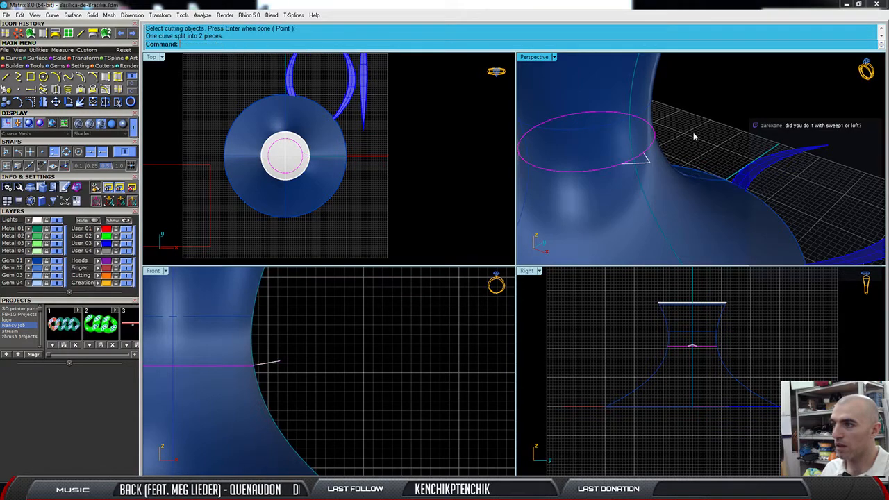
Delete the circle's long remainder and join the short arc on the body with the V-shaped curve into a closed triangular profile.
left_click(633, 162, "ctrl")
key("Delete")
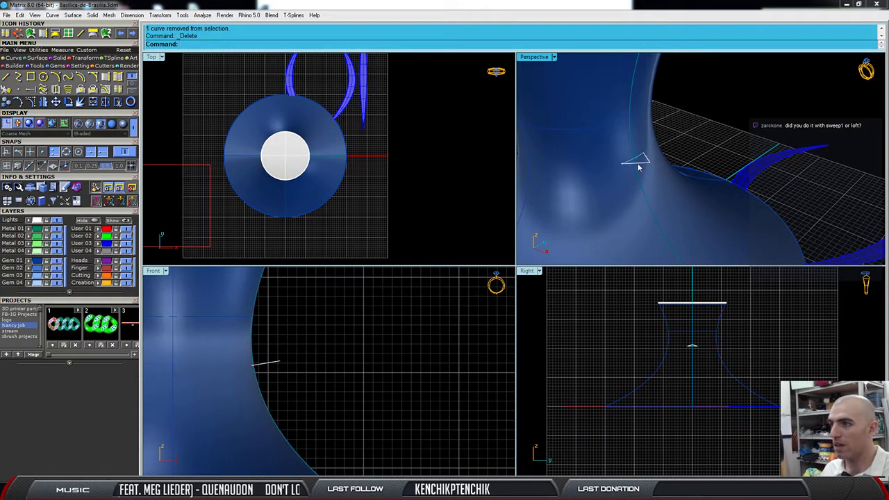
mouse_move(639, 166)
right_mouse_down()
mouse_move(638, 194)
mouse_move(694, 143)
mouse_move(644, 156)
mouse_move(653, 177)
mouse_move(638, 161)
right_mouse_up()
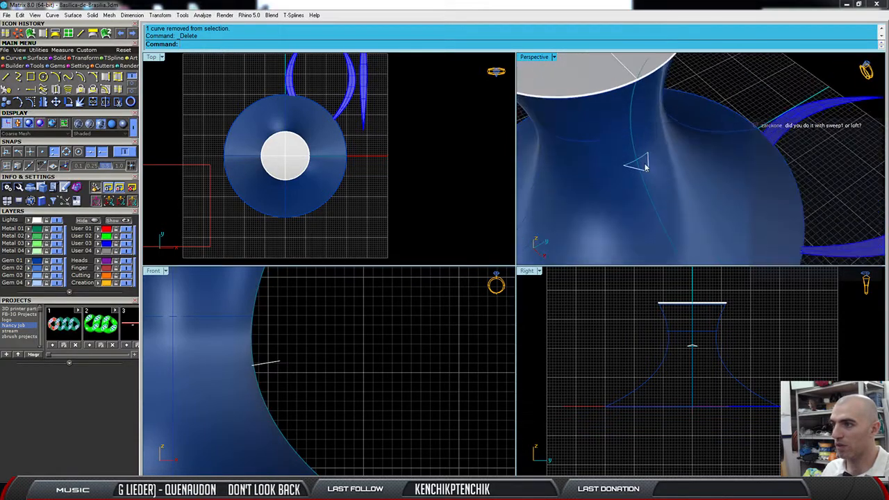
scroll(642, 162, "up", 3)
left_click(649, 165)
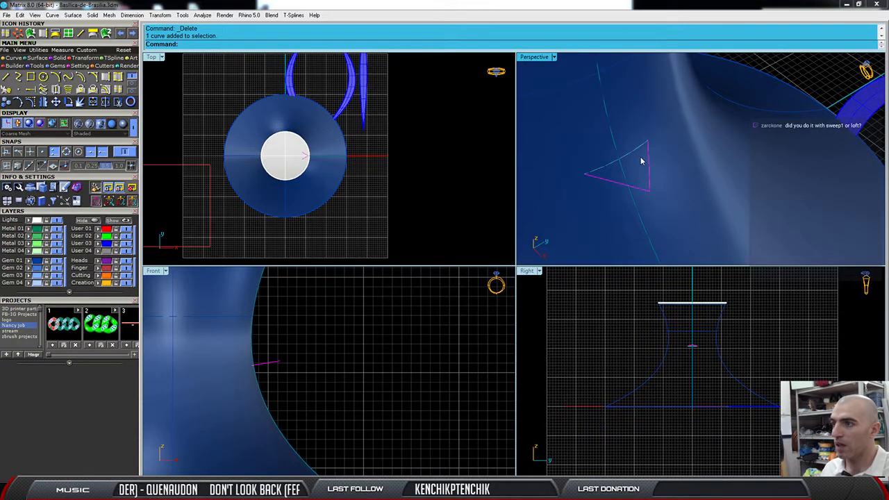
left_click(631, 151)
left_click(656, 174)
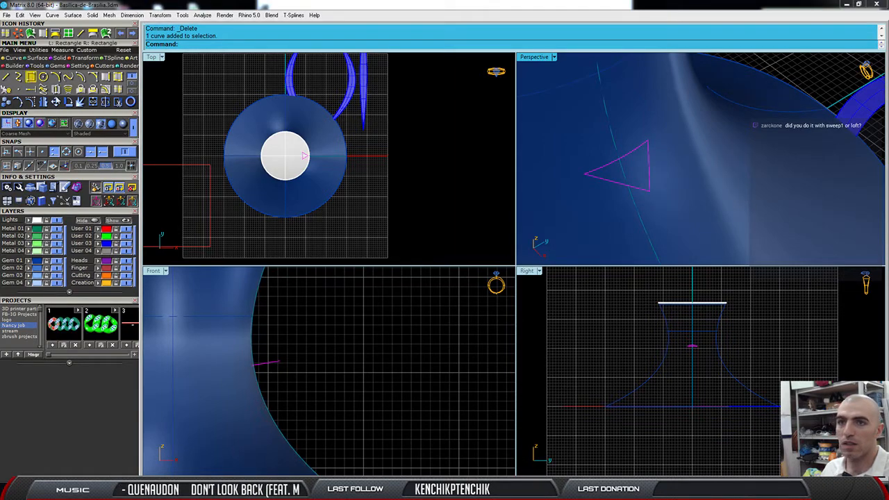
key("ctrl+j")
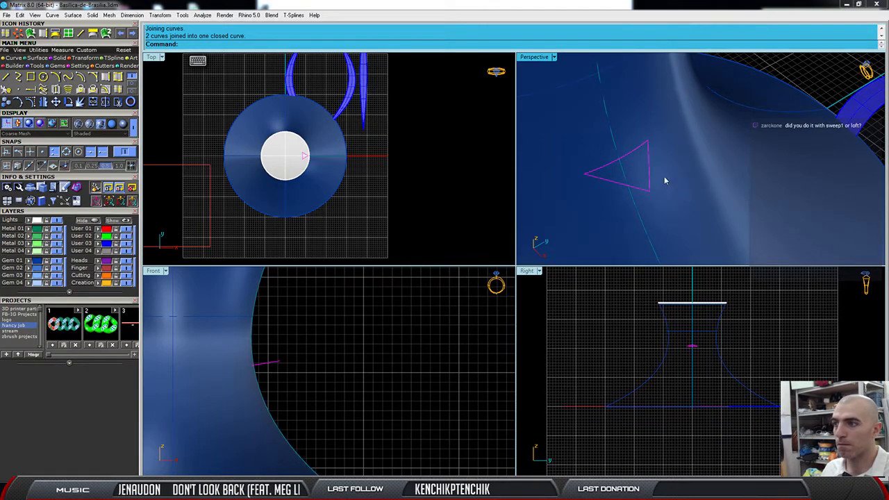
scroll(659, 180, "down", 5)
right_click_drag(642, 180, 666, 212)
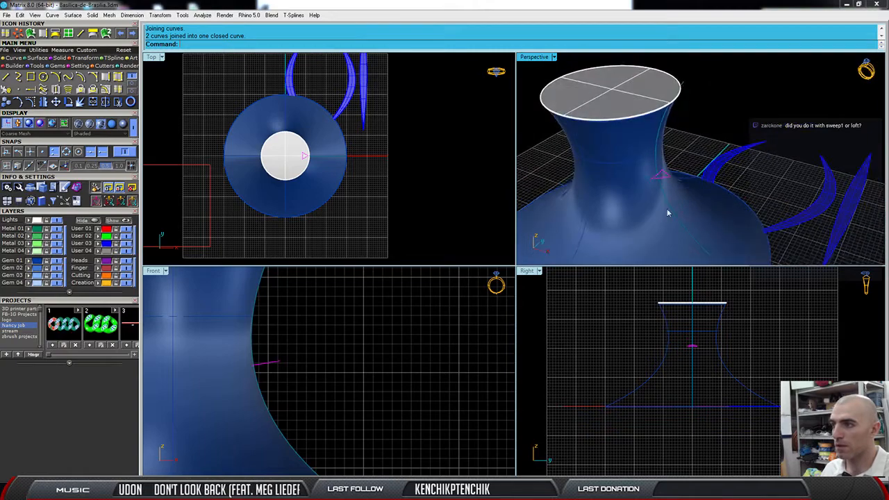
scroll(666, 209, "up", 4)
scroll(623, 198, "down", 5)
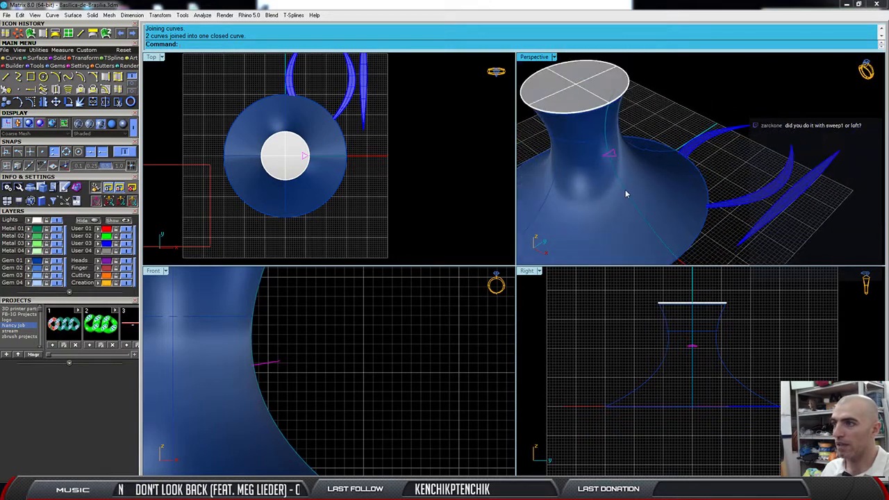
left_click(612, 109)
right_click_drag(682, 256, 702, 194)
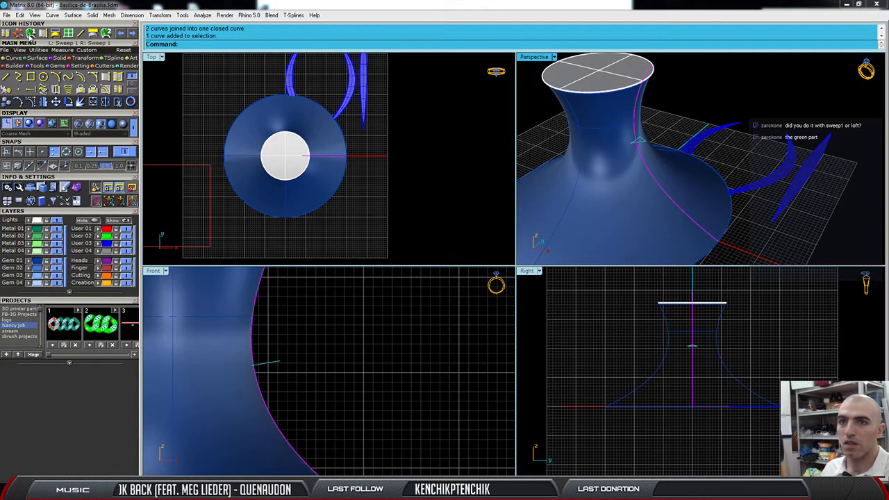
left_click(31, 33)
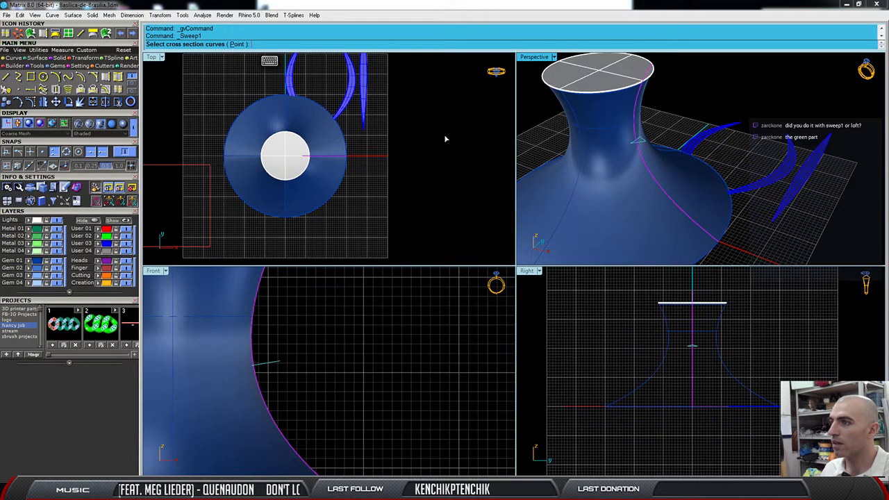
scroll(639, 147, "up", 3)
left_click(641, 142)
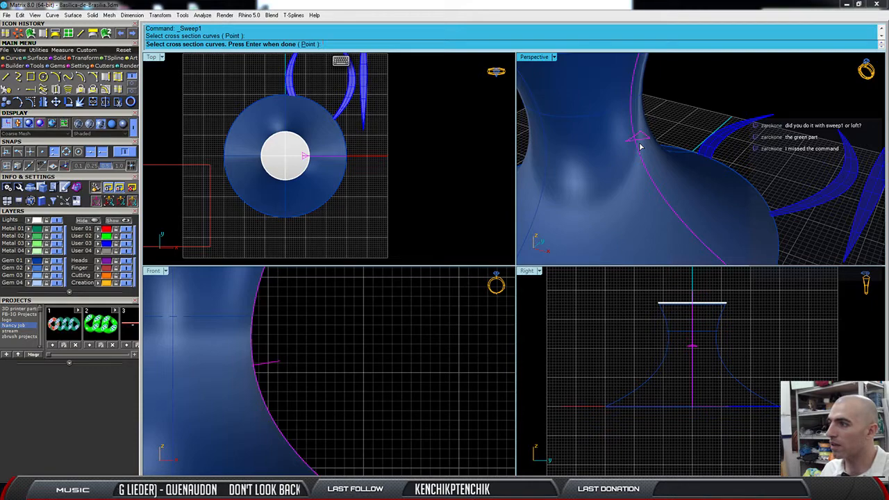
scroll(640, 146, "down", 5)
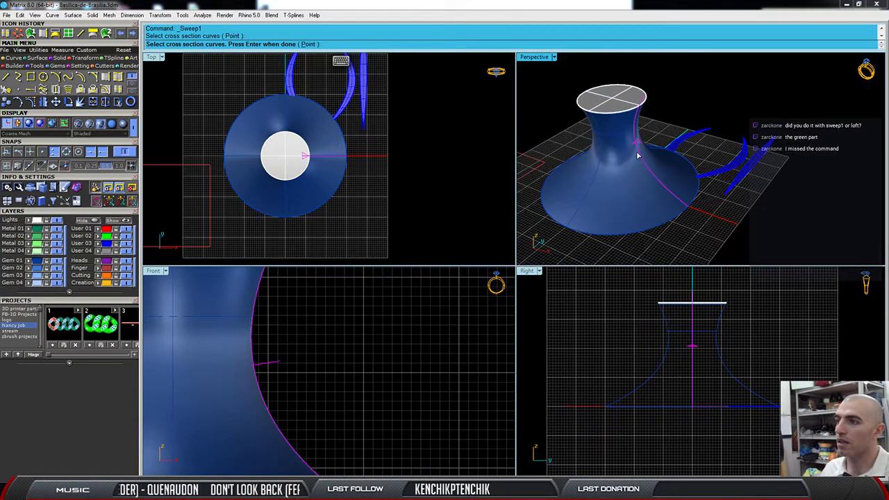
scroll(657, 162, "up", 4)
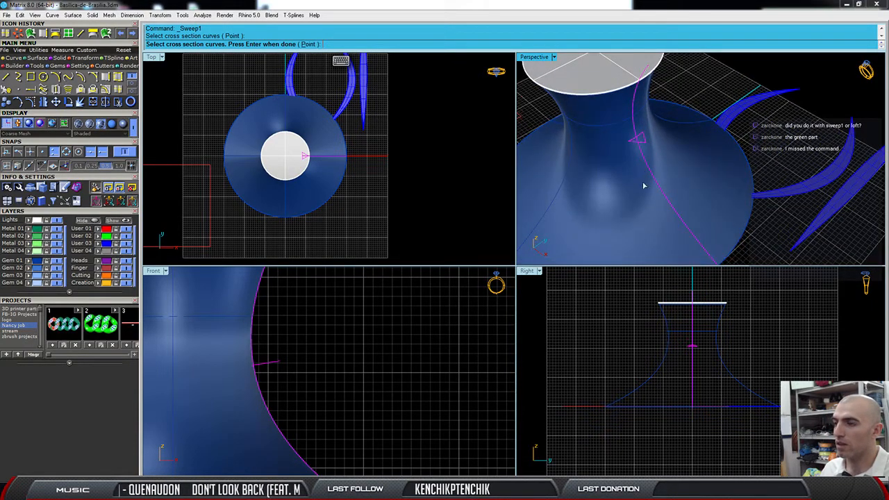
Undo the recent profile edits back to before the isocurve circle's split and redo all of them.
key("ctrl+z")
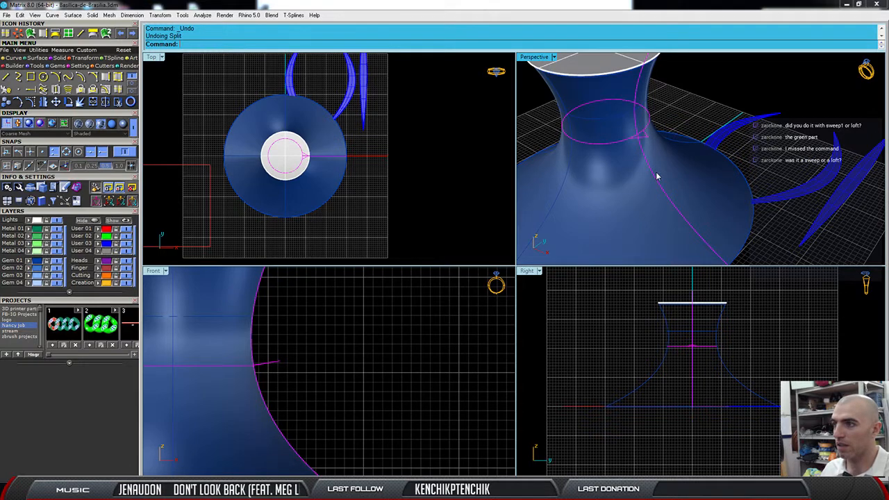
key("ctrl+z")
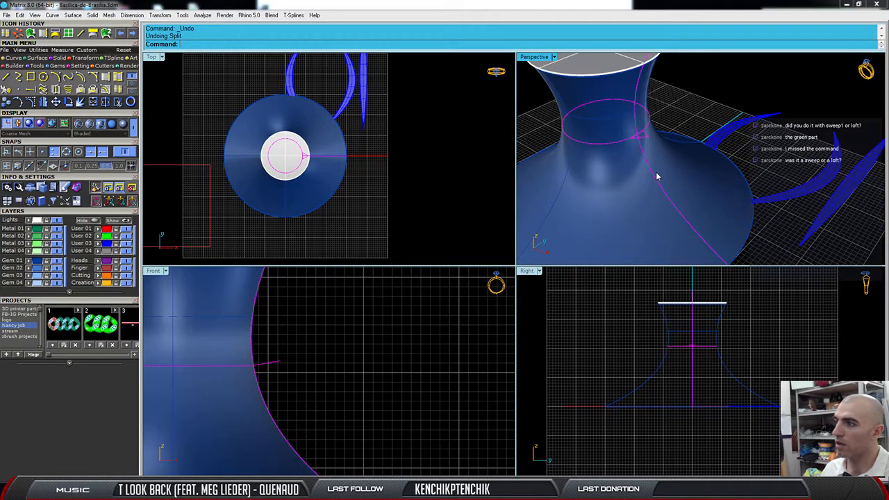
scroll(607, 178, "down", 2)
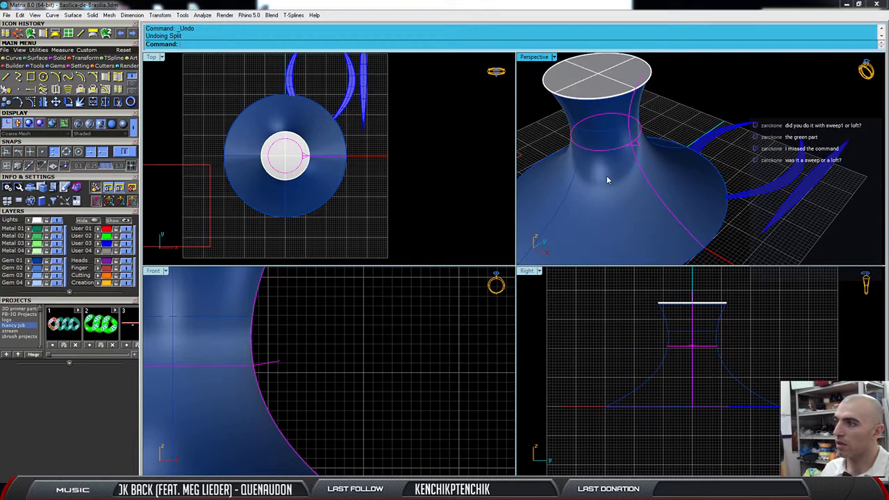
left_click(133, 33)
left_click(134, 35)
left_click(134, 36)
left_click(134, 36)
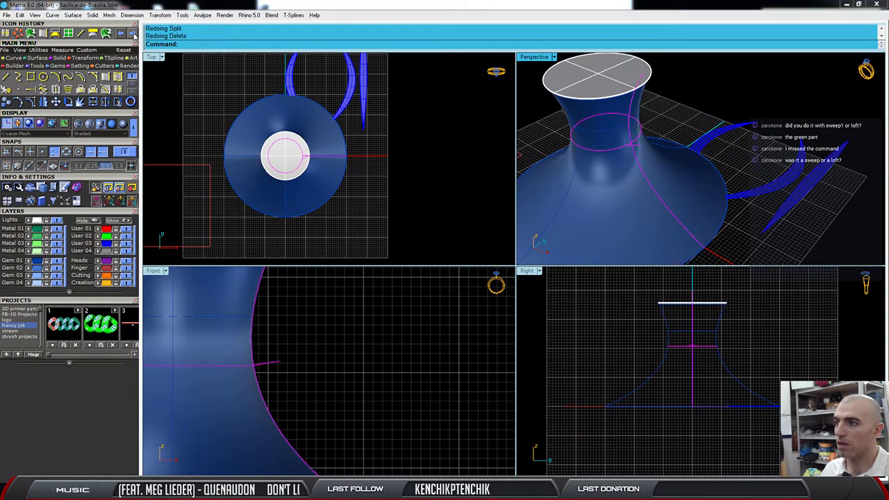
left_click(134, 35)
left_click(134, 36)
left_click(134, 36)
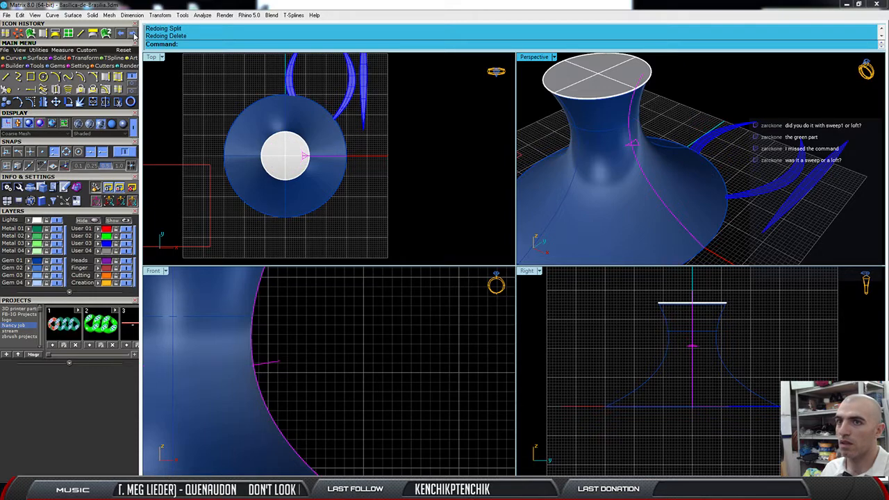
left_click(134, 35)
left_click(134, 36)
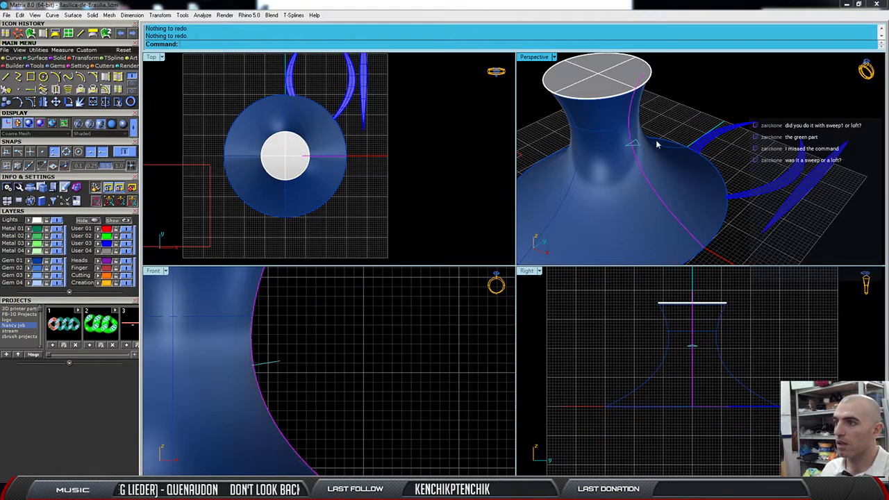
Set up a one-rail sweep along the body's side curve, with a point at its upper end, the triangular profile and a point at its base end.
right_click_drag(677, 120, 691, 101)
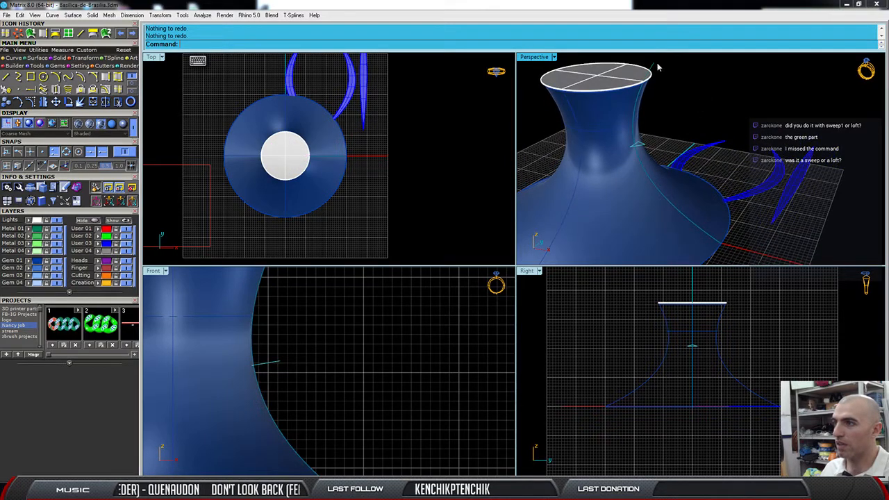
right_click_drag(718, 258, 690, 131)
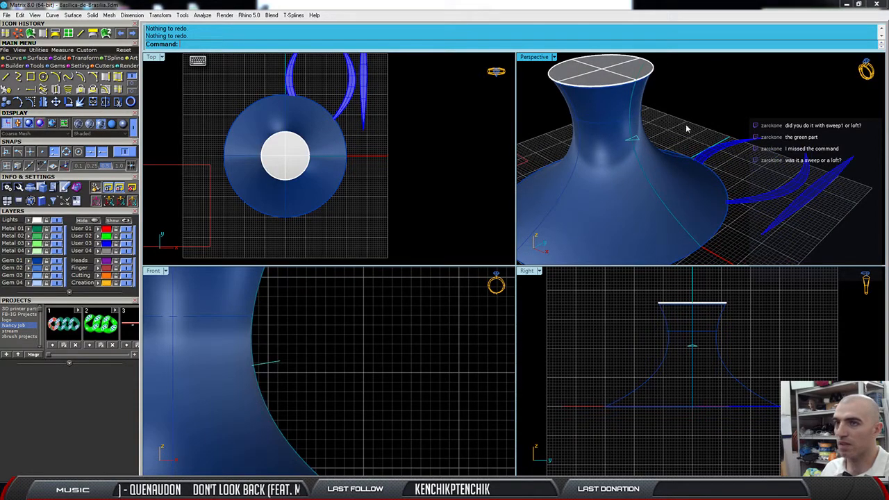
left_click(637, 158)
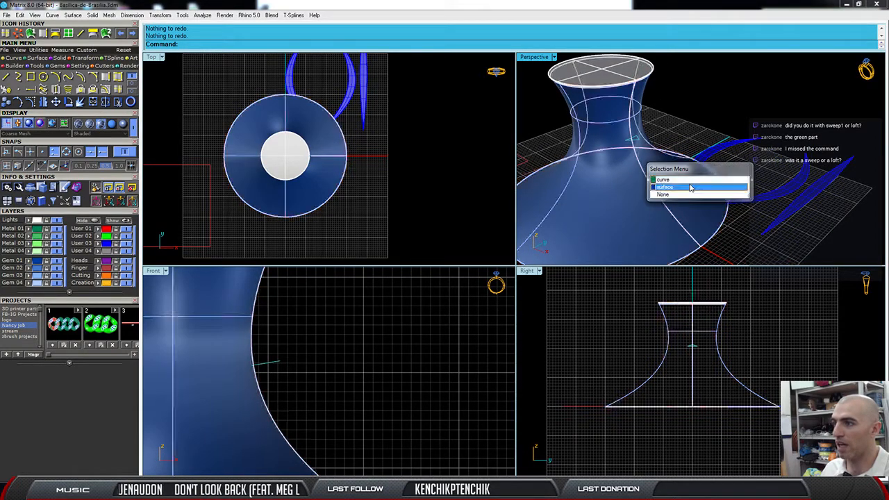
left_click(687, 181)
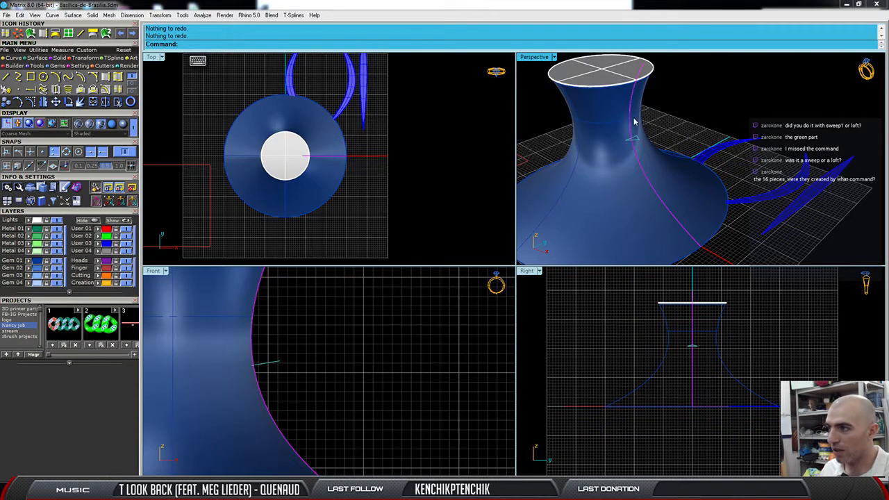
right_click_drag(642, 134, 653, 142)
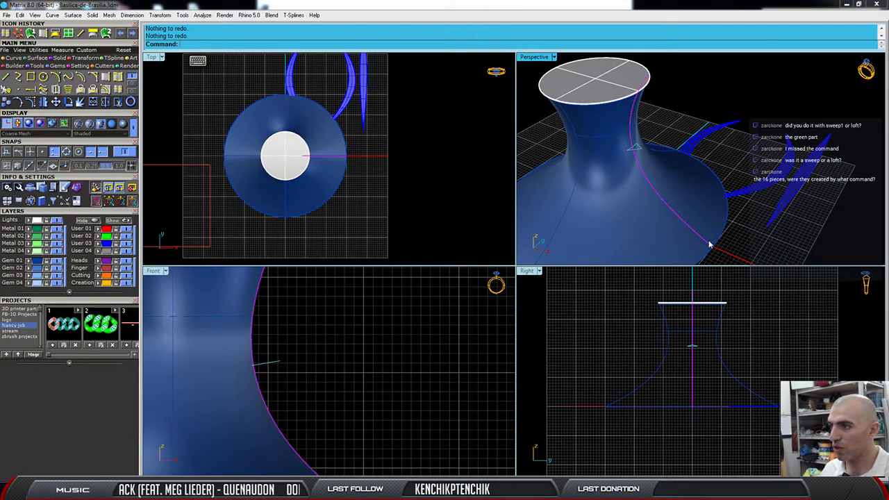
left_click(31, 34)
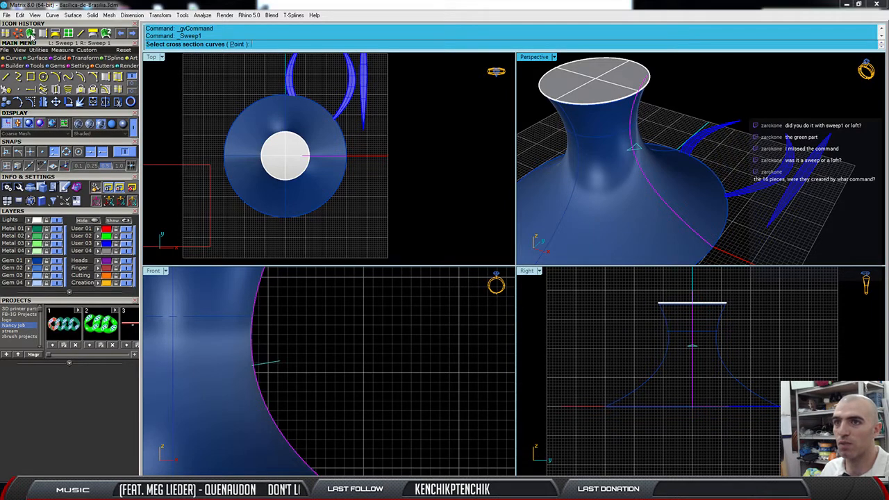
left_click(236, 44)
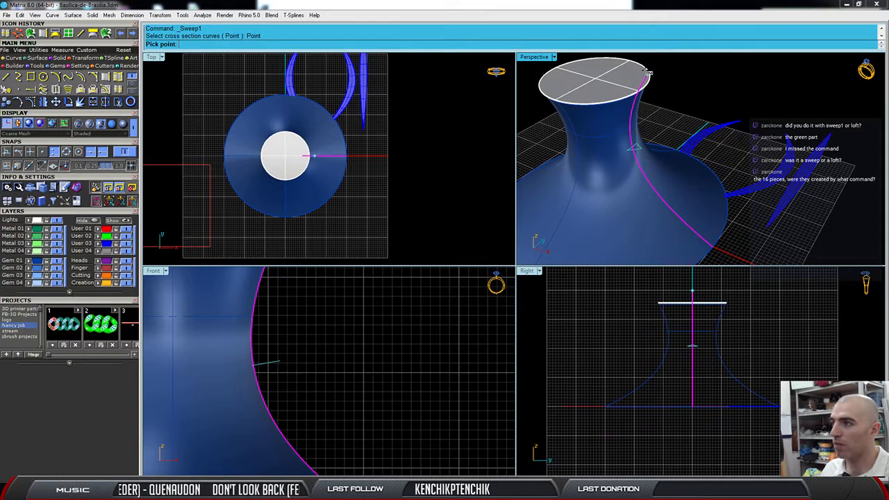
left_click(646, 72)
left_click(637, 150)
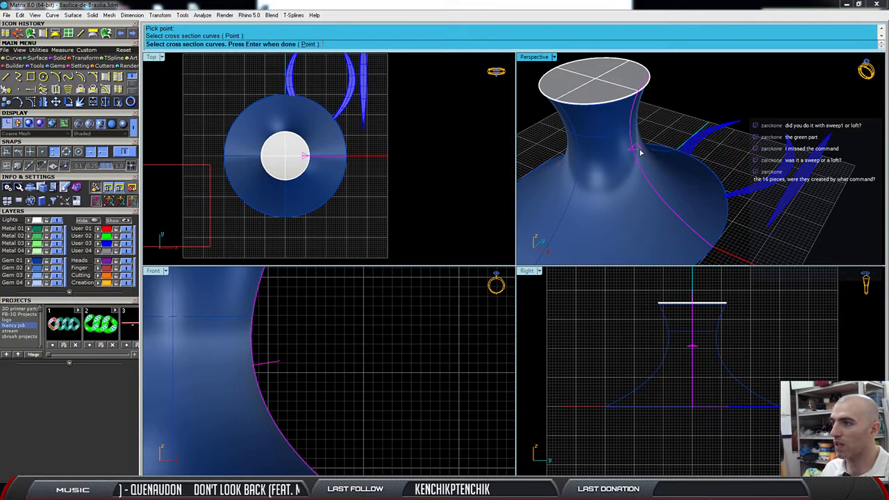
left_click(305, 44)
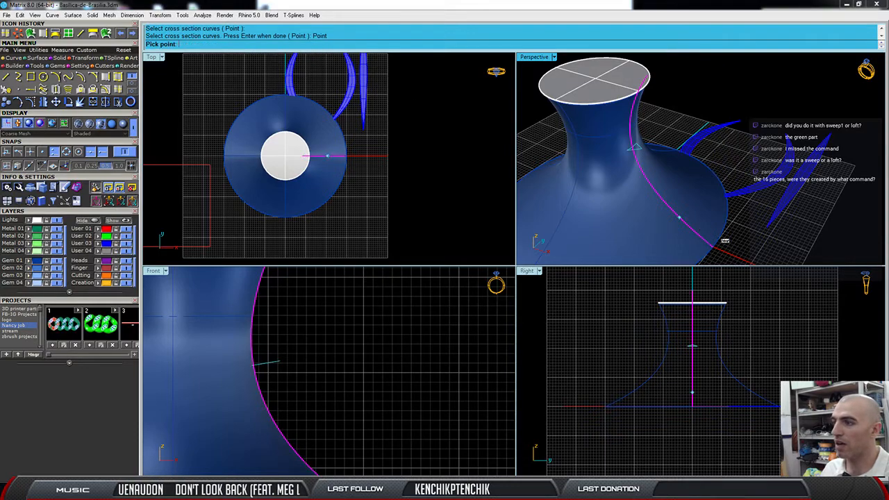
left_click(713, 247)
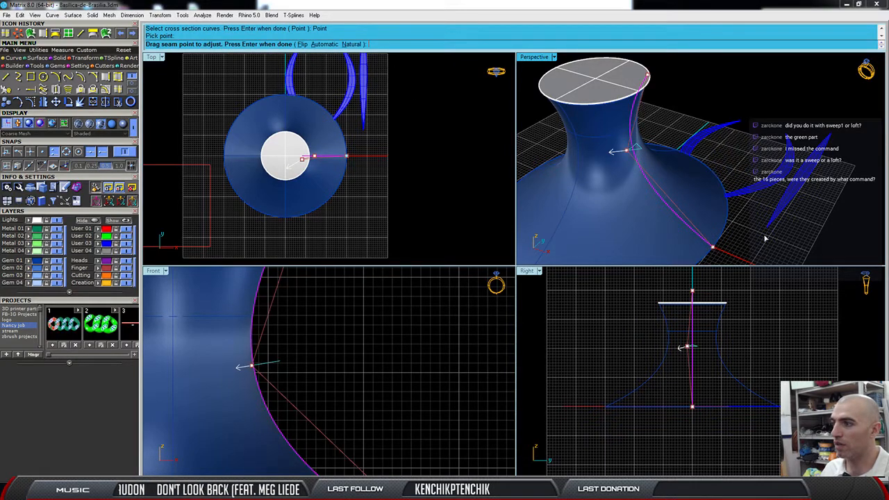
Move the triangular profile's seam point onto the rail curve and complete the sweep with Freeform style and unsimplified cross sections.
scroll(618, 163, "up", 4)
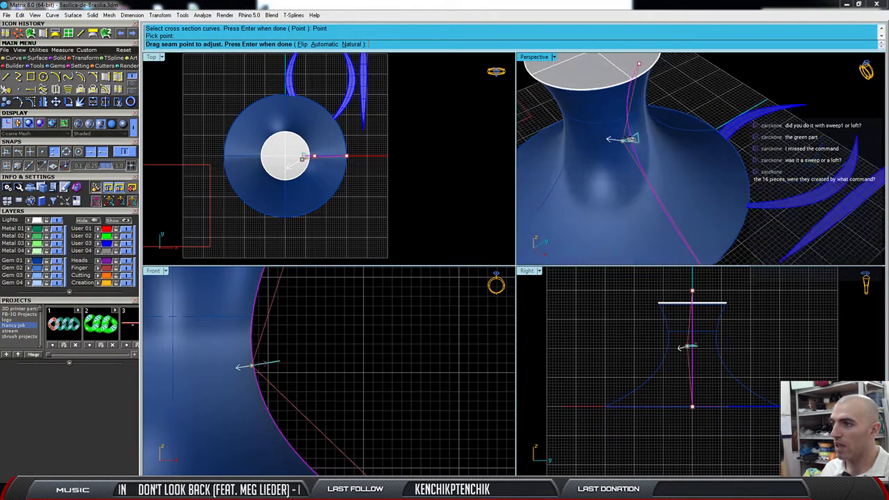
left_click(623, 141)
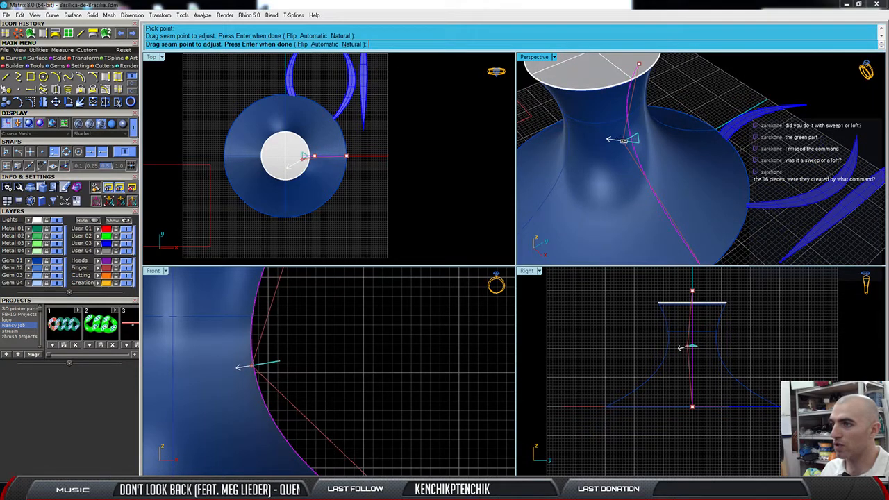
left_click(627, 139)
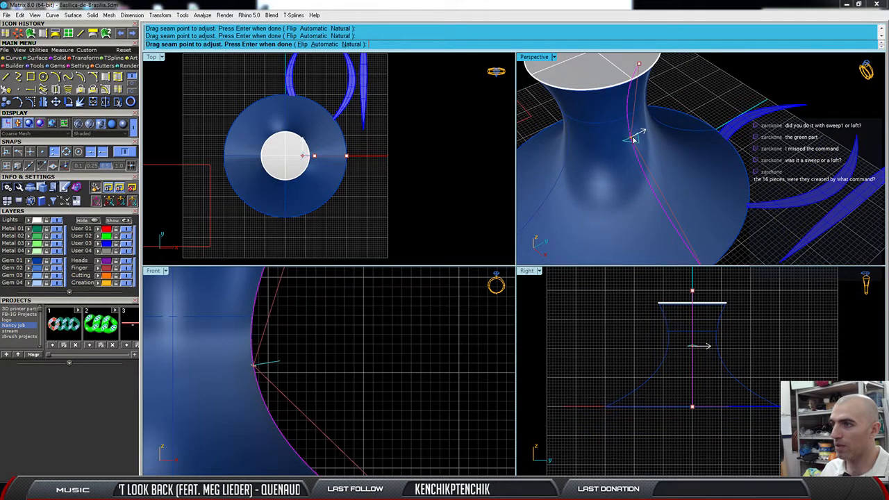
scroll(631, 138, "down", 3)
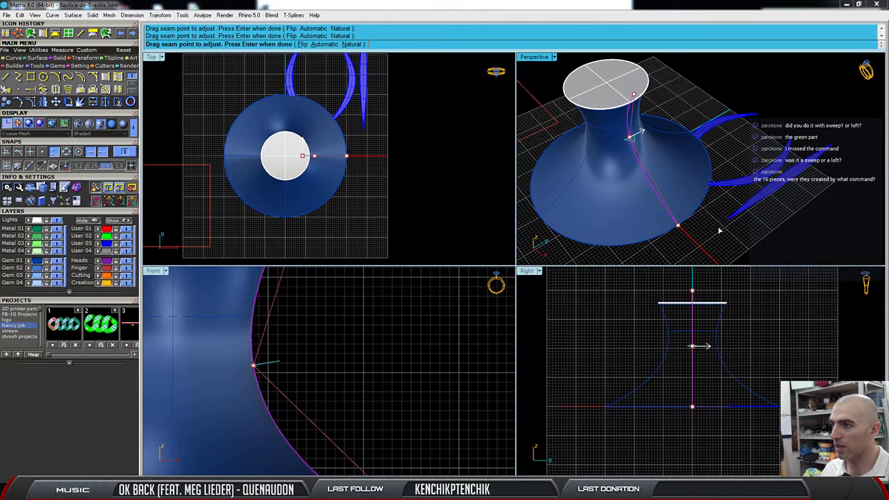
key("Return")
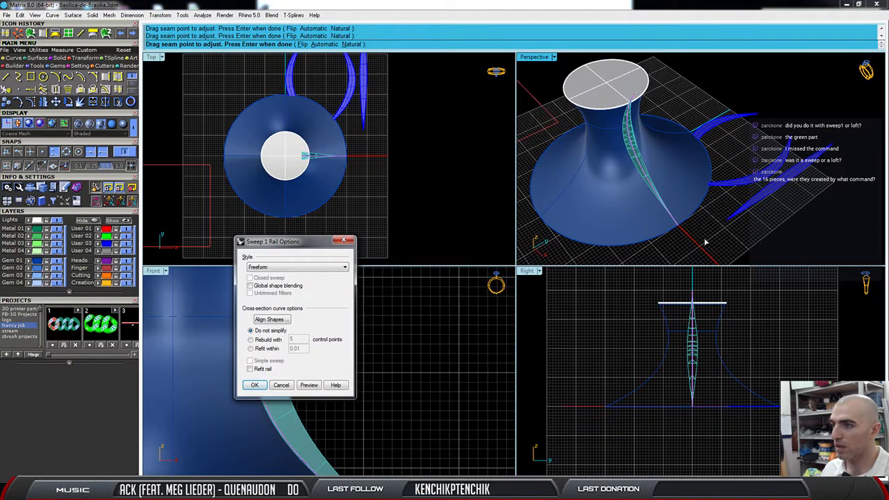
key("Return")
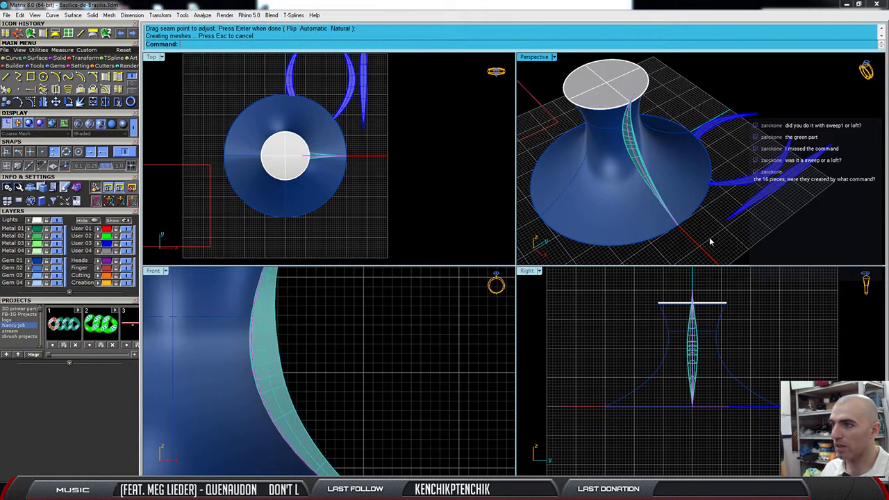
right_click_drag(709, 240, 639, 160)
left_click(634, 147)
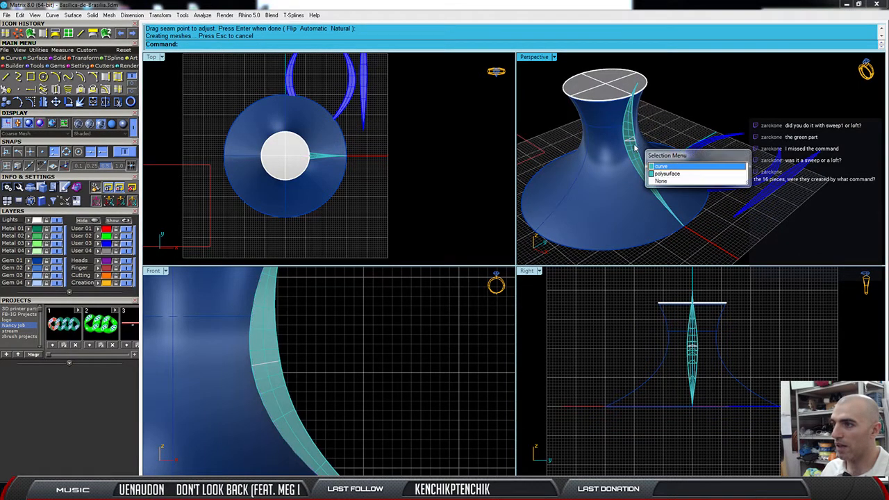
left_click(668, 173)
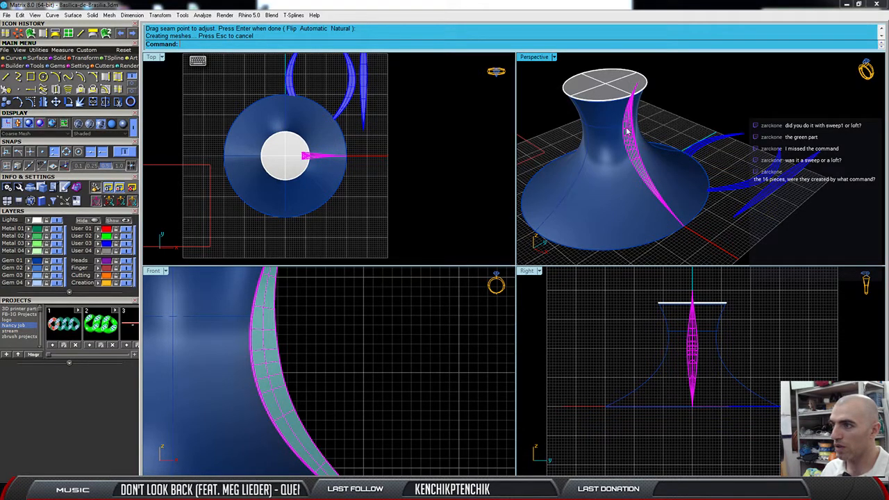
left_click(19, 34)
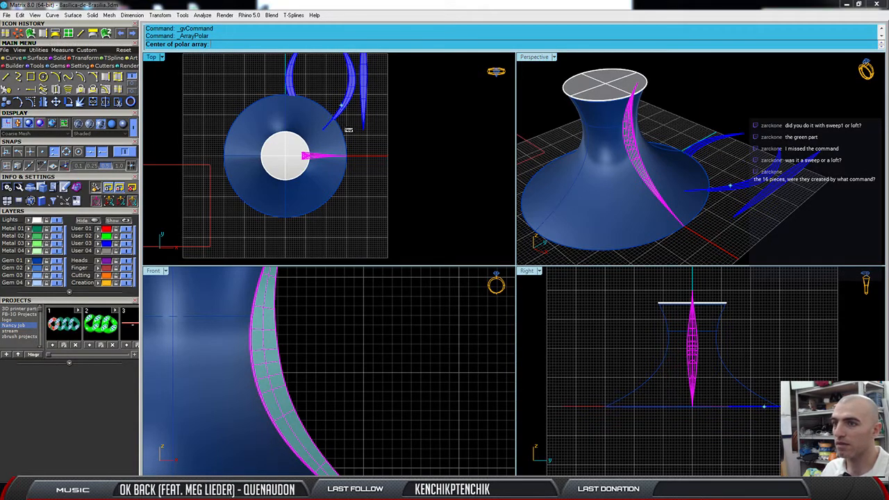
scroll(430, 129, "down", 3)
scroll(351, 139, "up", 2)
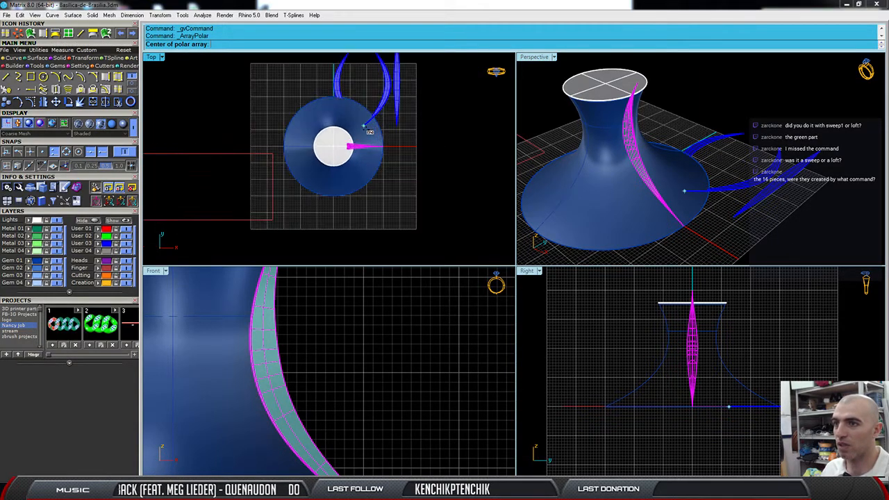
scroll(347, 139, "down", 2)
scroll(348, 125, "up", 5)
scroll(348, 115, "down", 6)
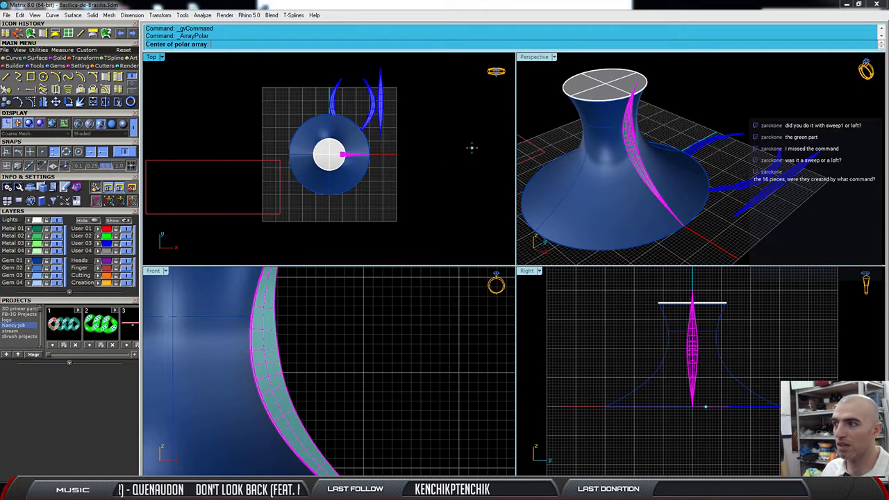
type("0")
key("Return")
scroll(453, 148, "down", 2)
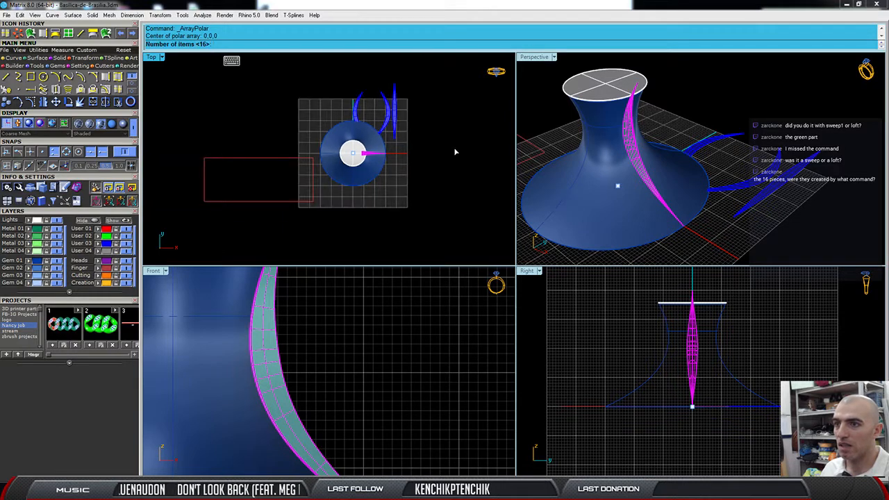
key("Escape")
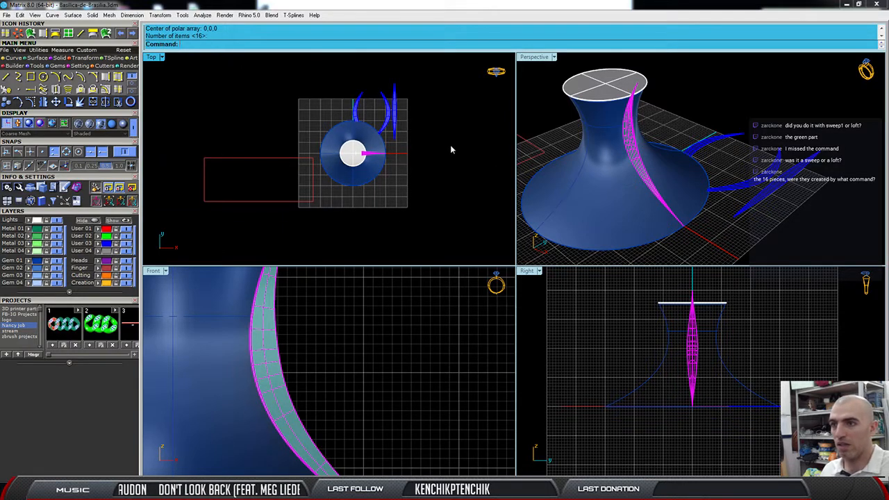
Examine the middle mouse button's macro in the document's mouse options and leave the settings without applying changes.
left_click(7, 15)
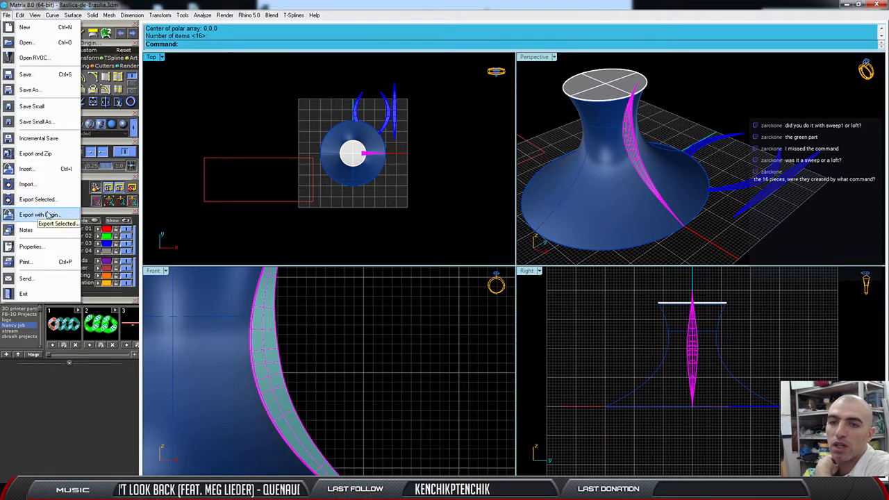
left_click(40, 250)
left_click_drag(479, 59, 452, 94)
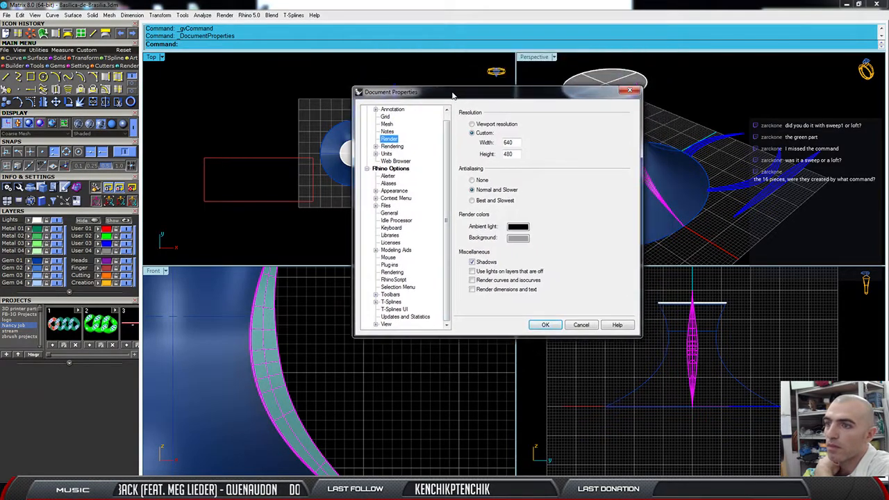
left_click(391, 259)
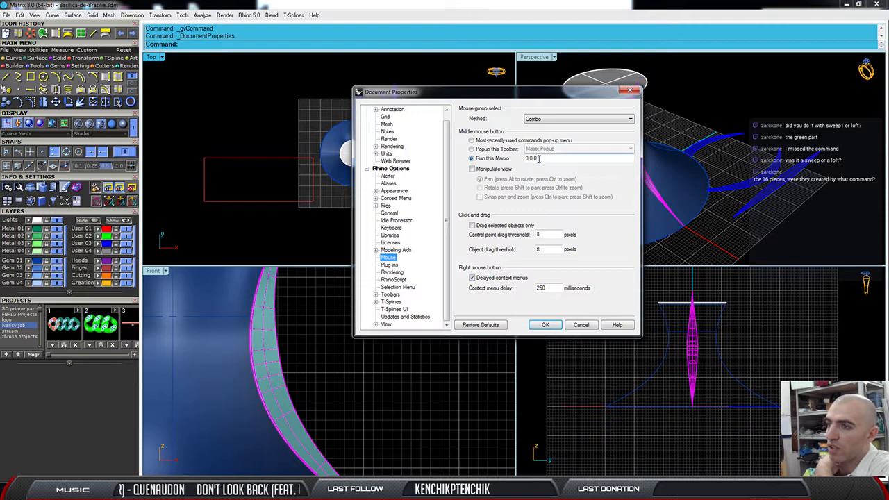
left_click_drag(539, 158, 519, 161)
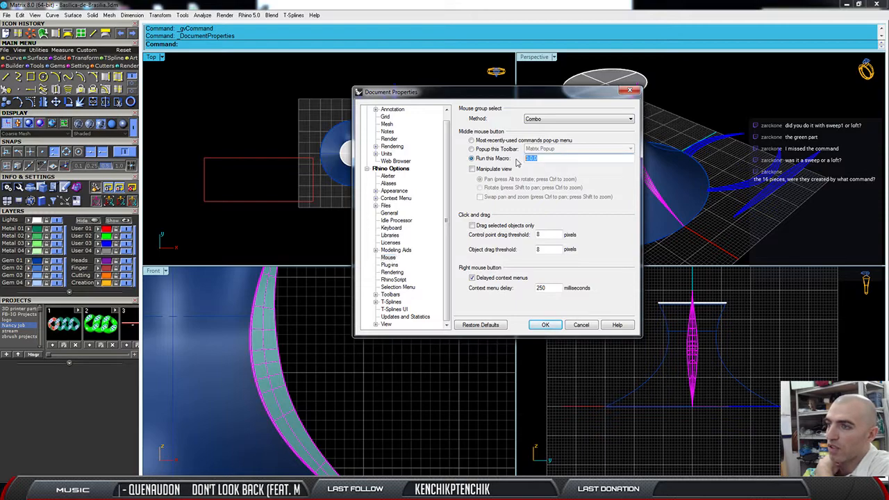
left_click(581, 325)
left_click(269, 134)
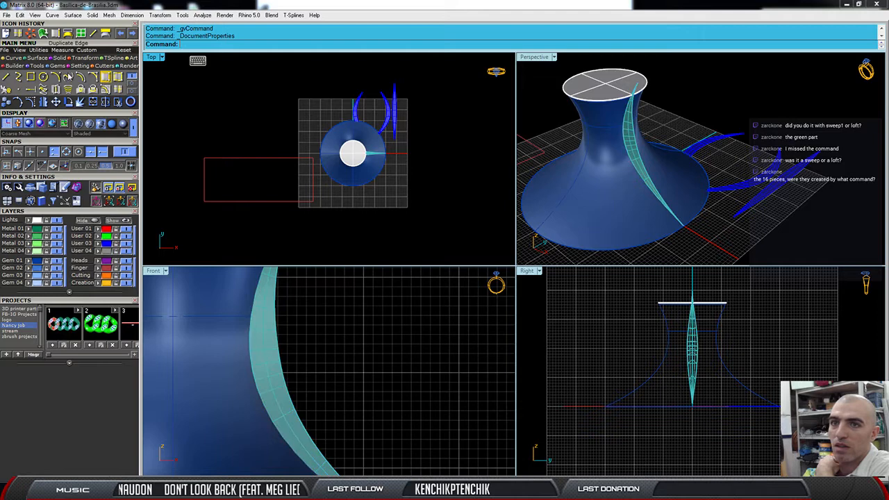
left_click(6, 77)
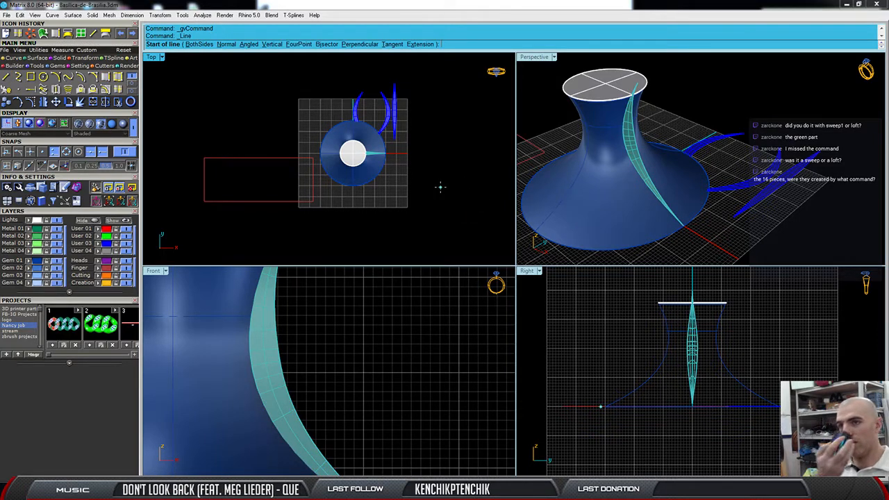
scroll(441, 186, "up", 2)
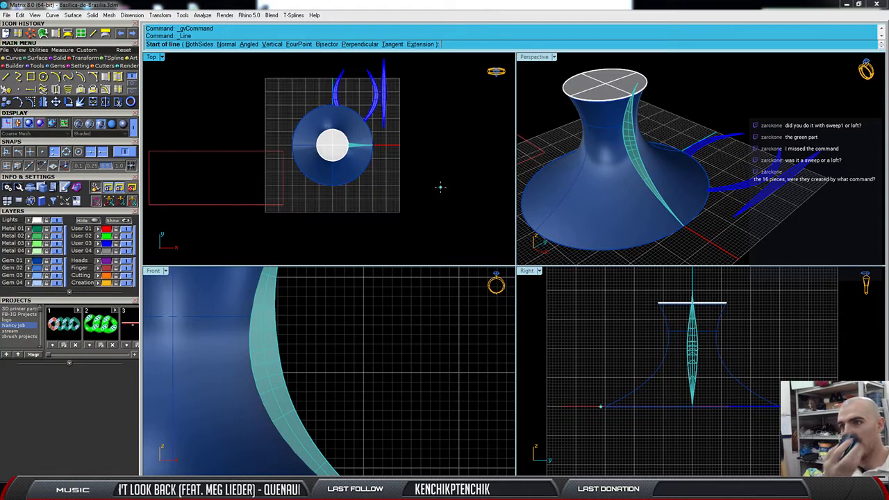
left_click(332, 146)
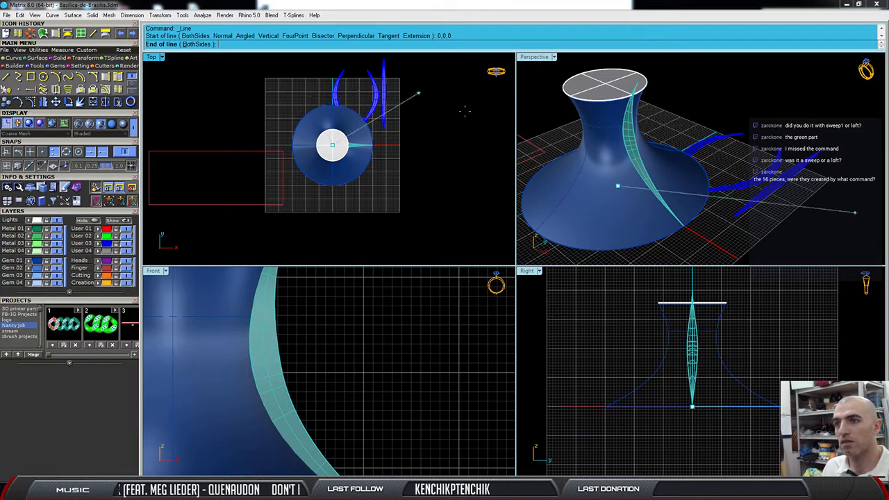
key("Escape")
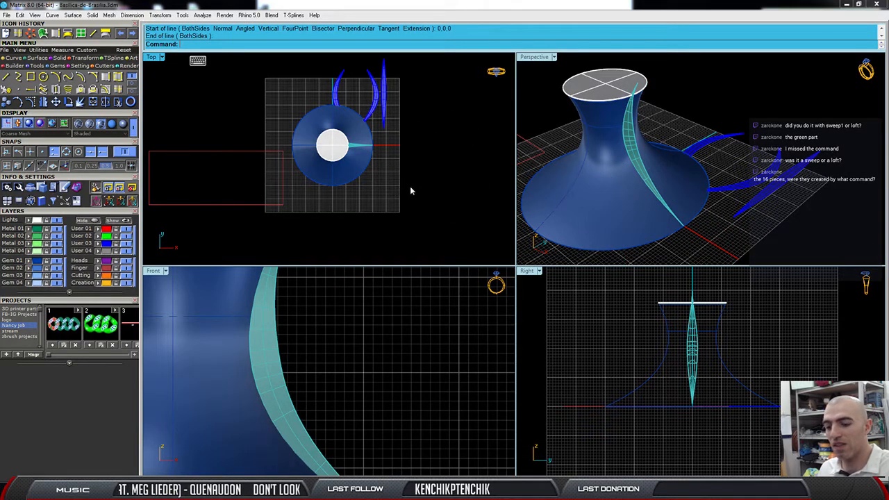
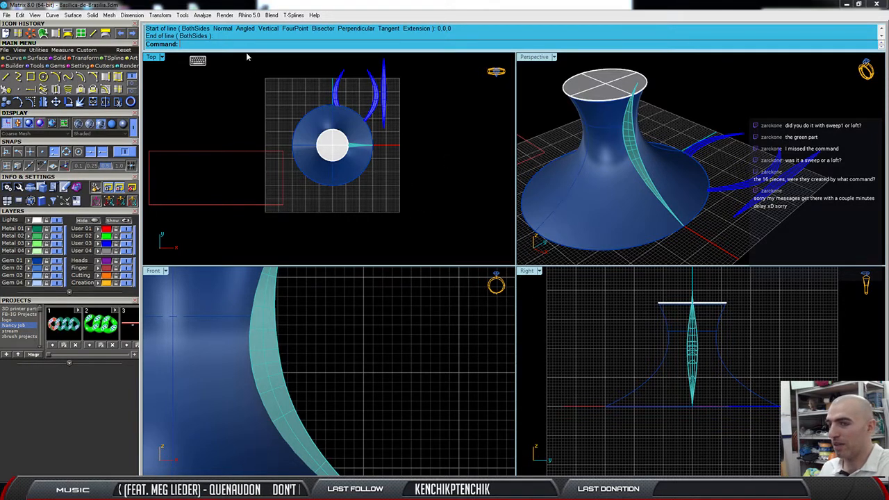
Start a line at the origin with the single-digit entry 0 and cancel it.
type("0")
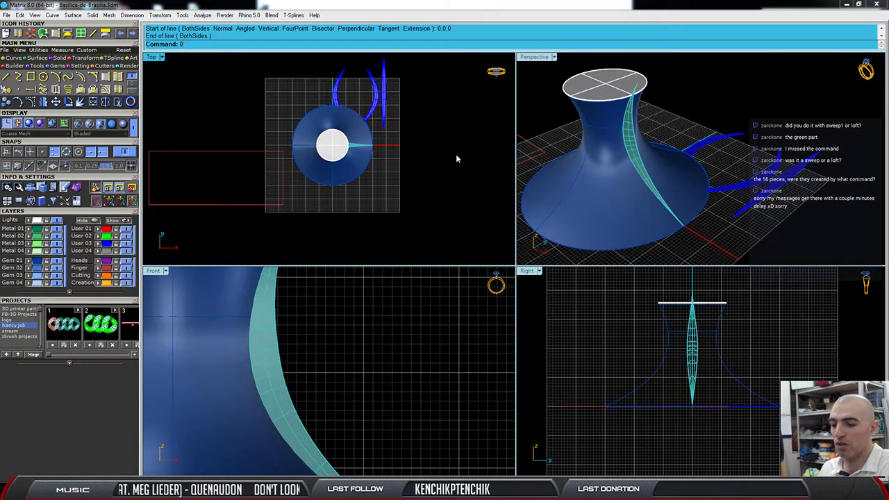
left_click(6, 77)
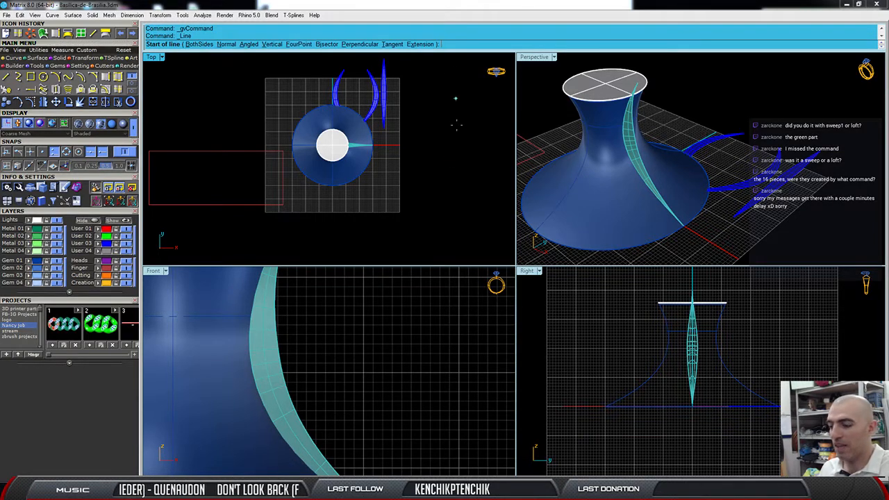
type("0")
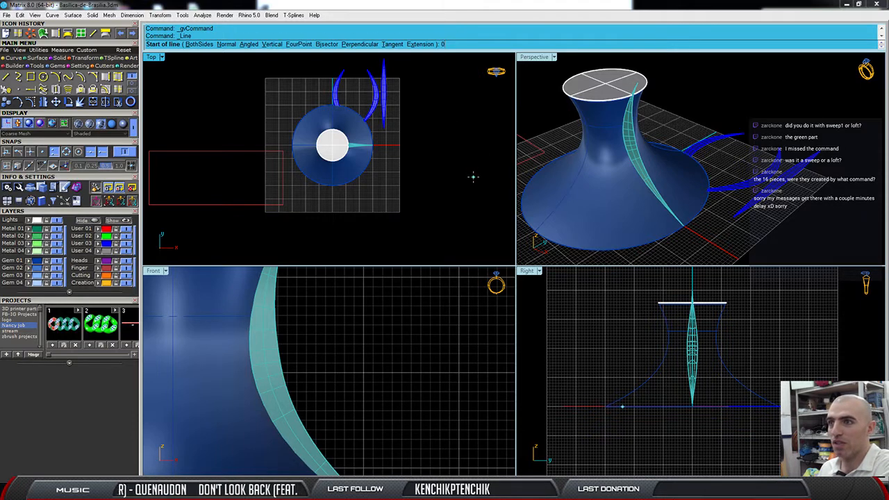
key("Return")
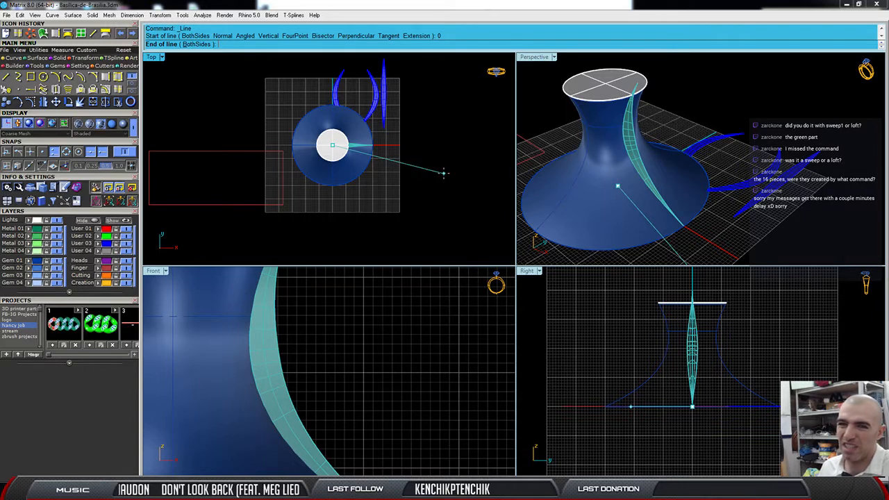
key("Escape")
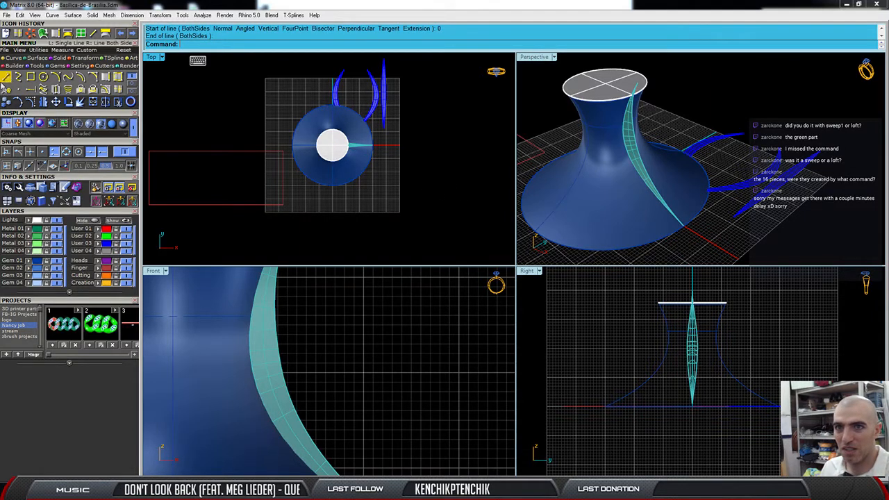
Start another line at the origin using the full coordinates 0,0,0 and cancel it.
left_click(6, 78)
type("0,0,0")
key("Return")
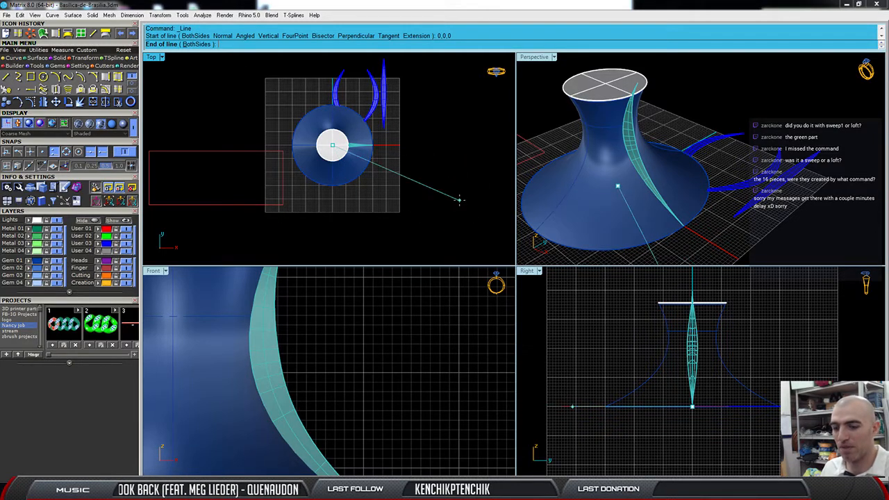
key("Escape")
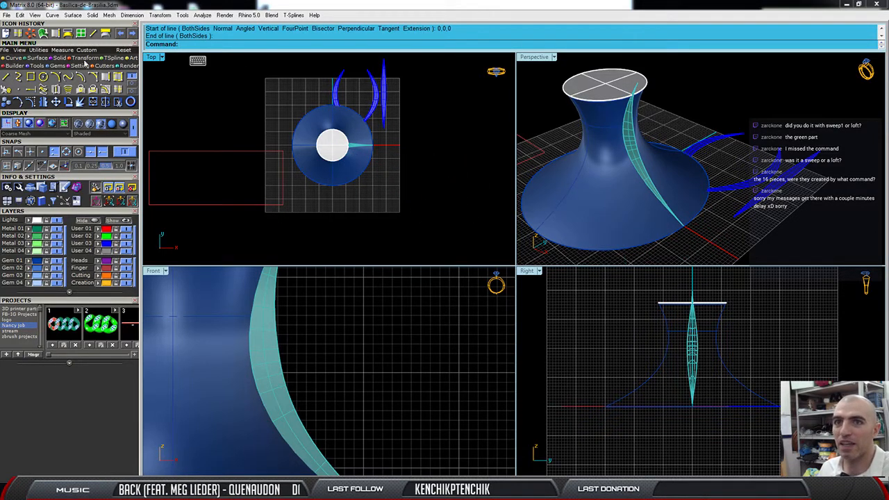
Review the middle mouse button's 0,0,0 macro in the document's mouse options and accept the dialog.
left_click(6, 34)
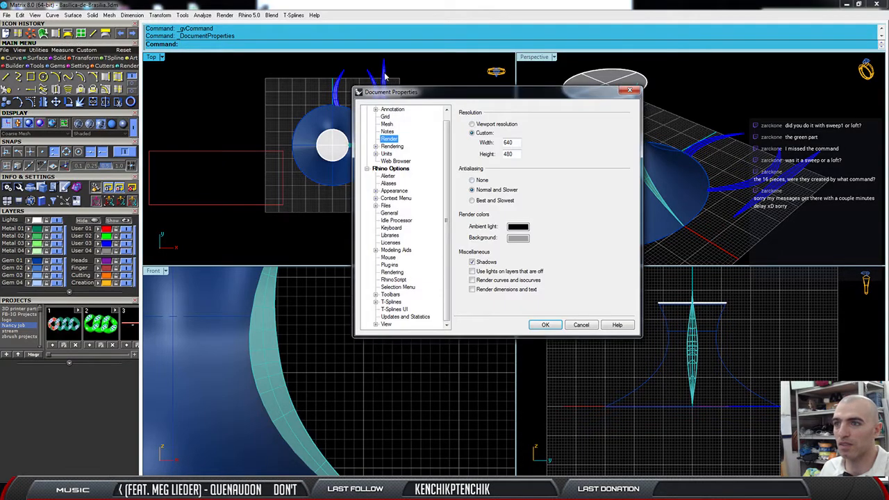
left_click(388, 258)
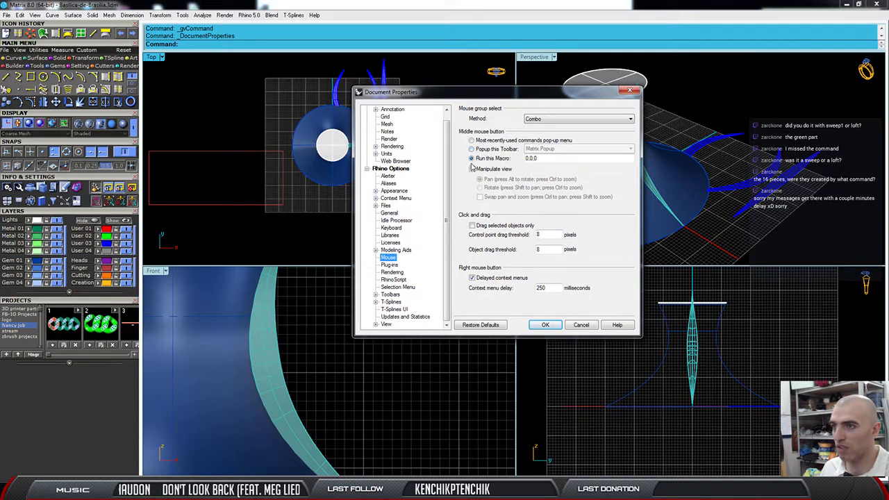
left_click(545, 325)
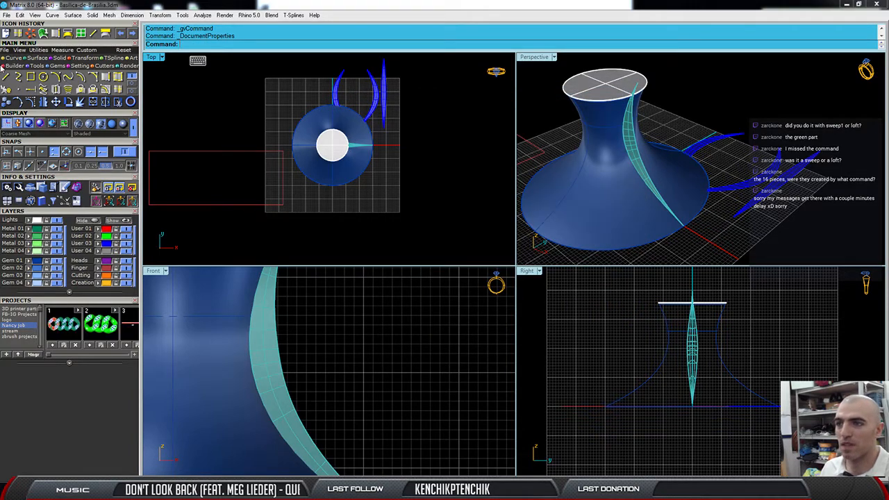
Polar array the swept rib around the origin with 16 items over a 360-degree fill angle.
left_click(632, 146)
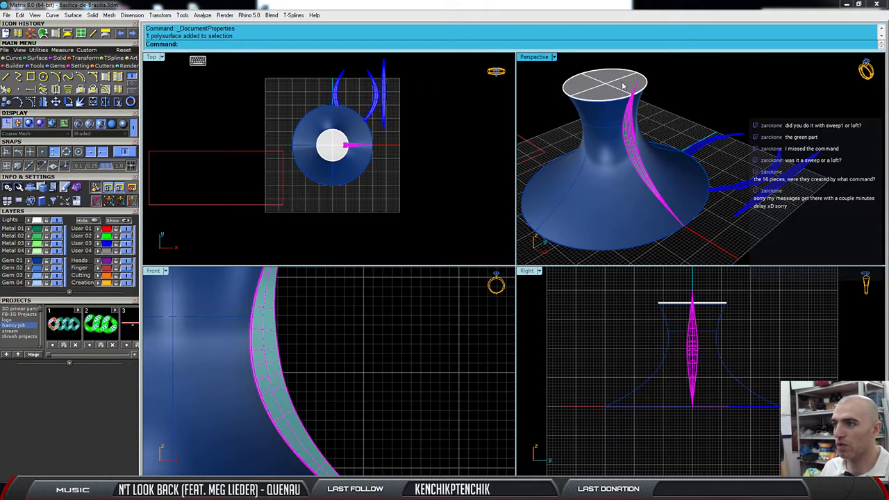
left_click(30, 33)
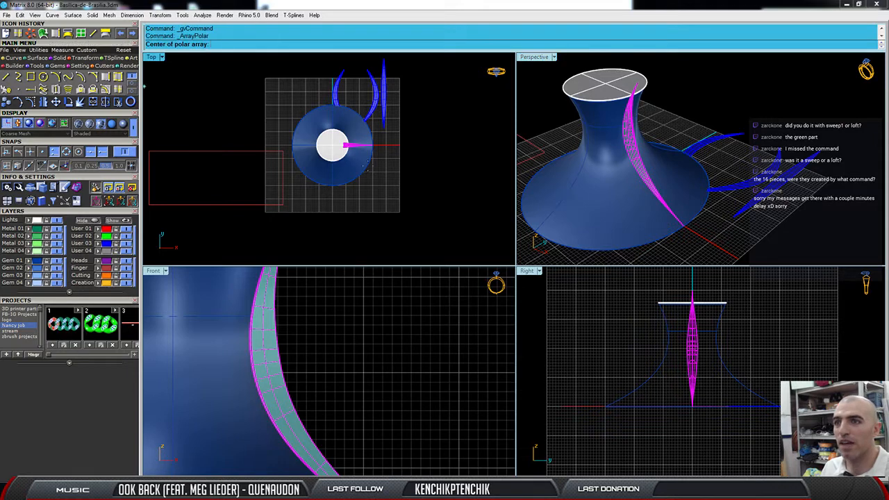
type("0")
key("Return")
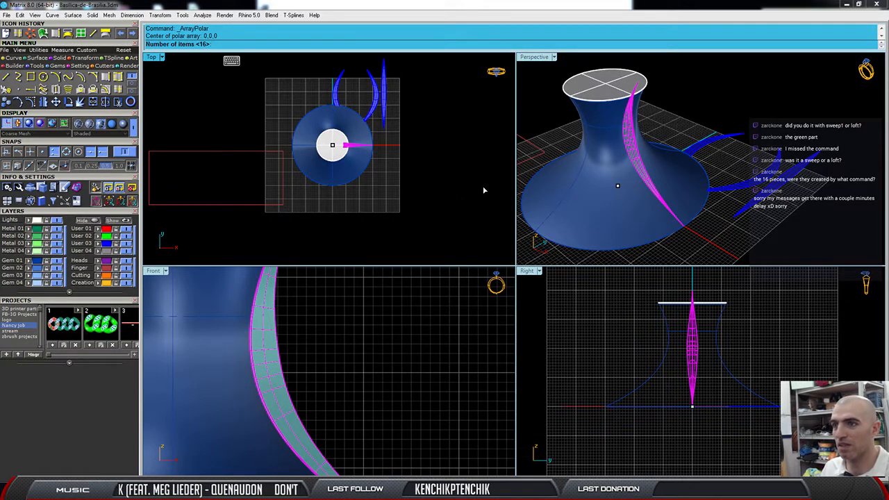
key("Return")
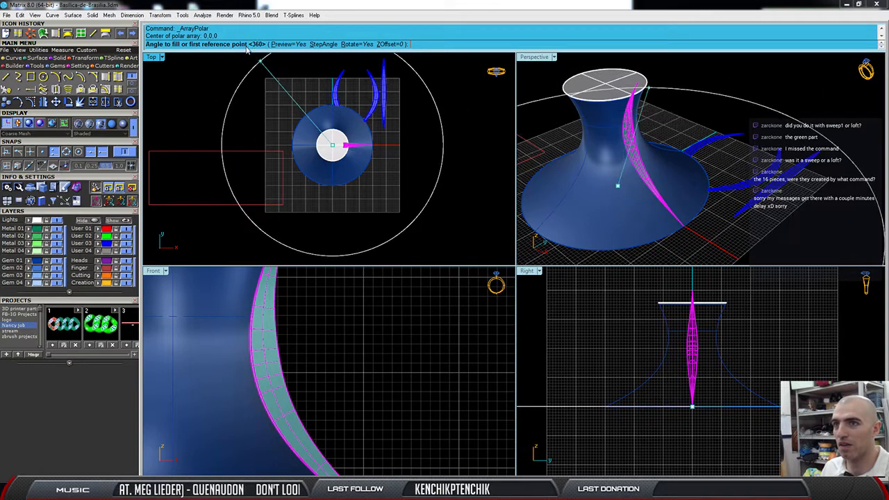
key("Return")
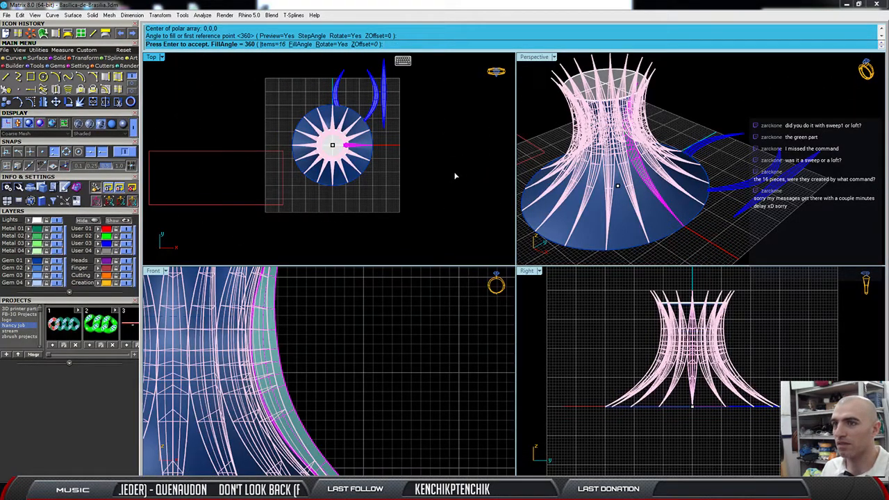
key("Return")
Try to split the blue body surface using all the arrayed ribs as cutting objects, and clear the selection.
right_click_drag(636, 185, 639, 228)
left_click(639, 228)
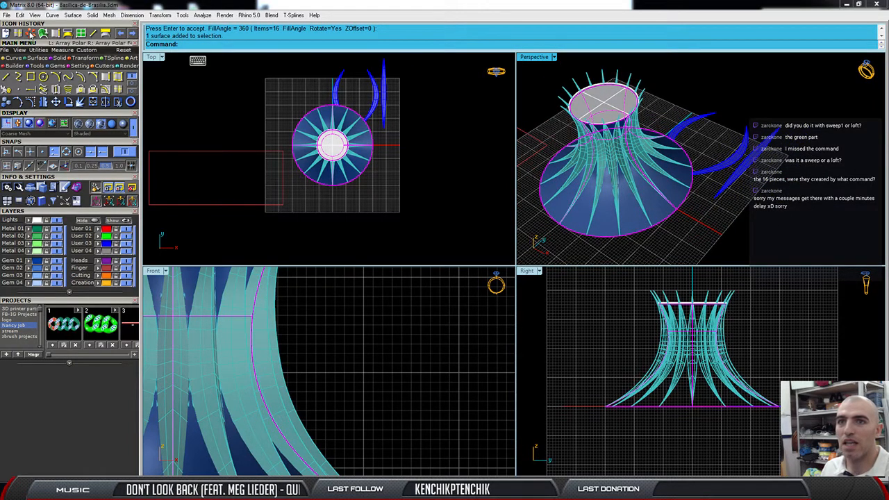
left_click(104, 104)
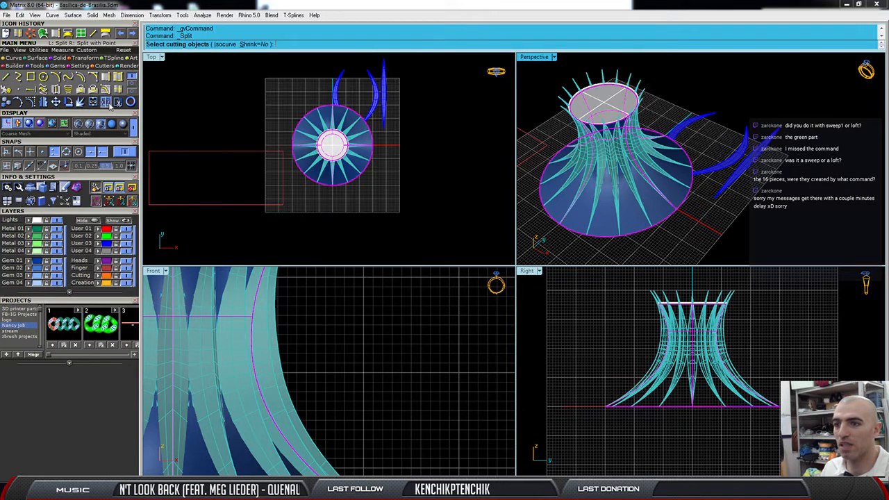
key("ctrl+shift+e")
scroll(357, 304, "up", 5)
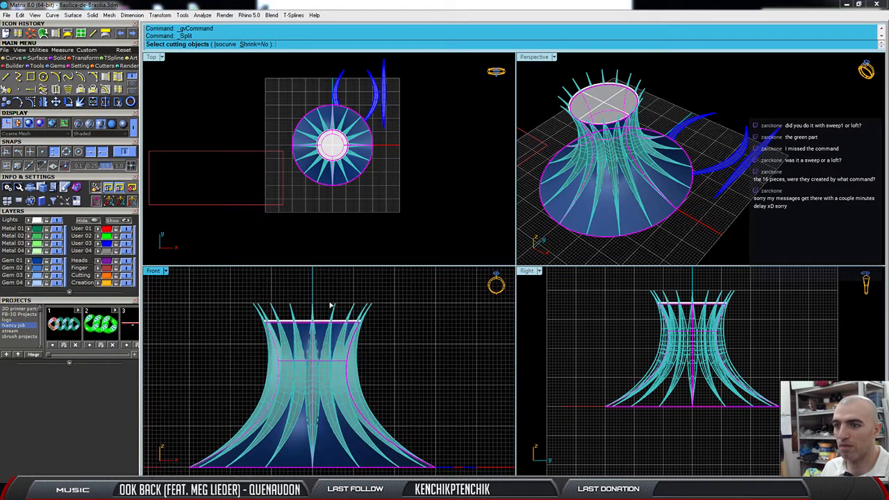
left_click_drag(421, 308, 260, 335)
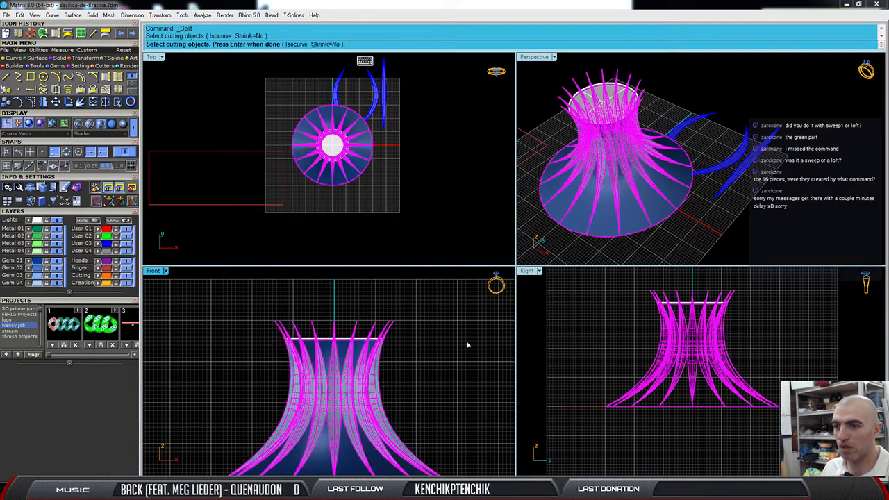
key("Return")
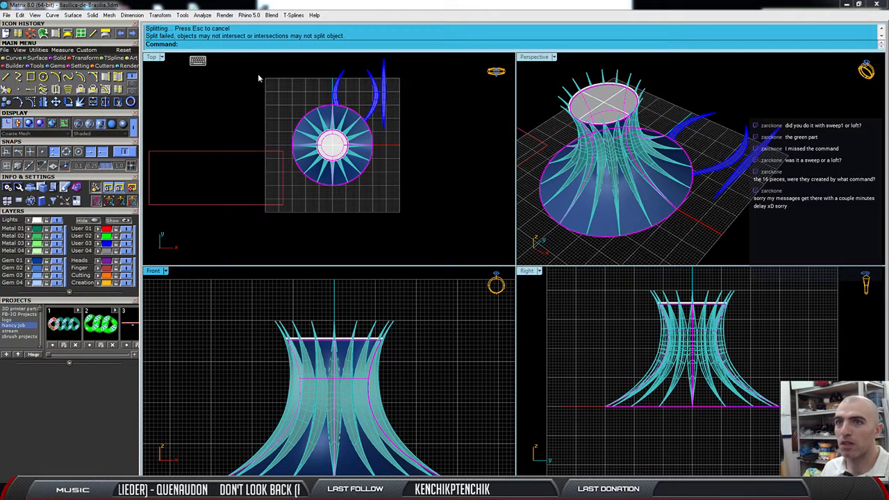
left_click(449, 153)
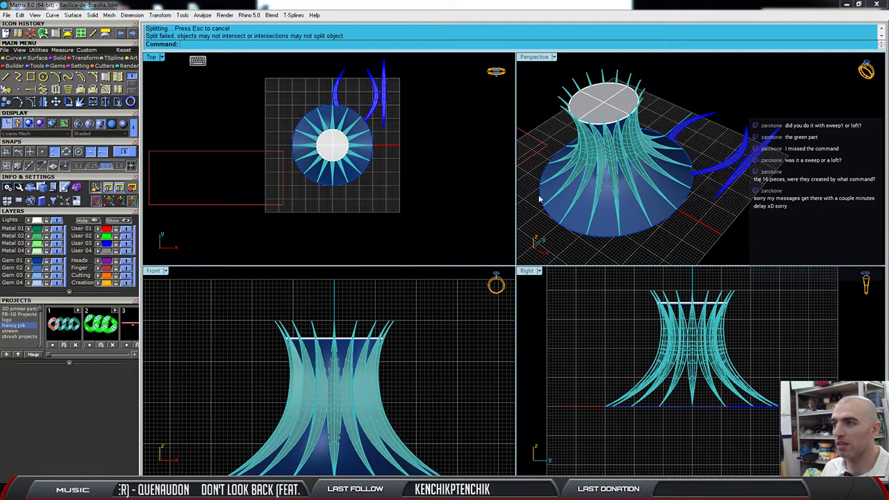
Try to split the body surface with only one of the front ribs as the cutting object, and deselect the body.
right_click_drag(540, 194, 664, 194)
left_click(624, 218)
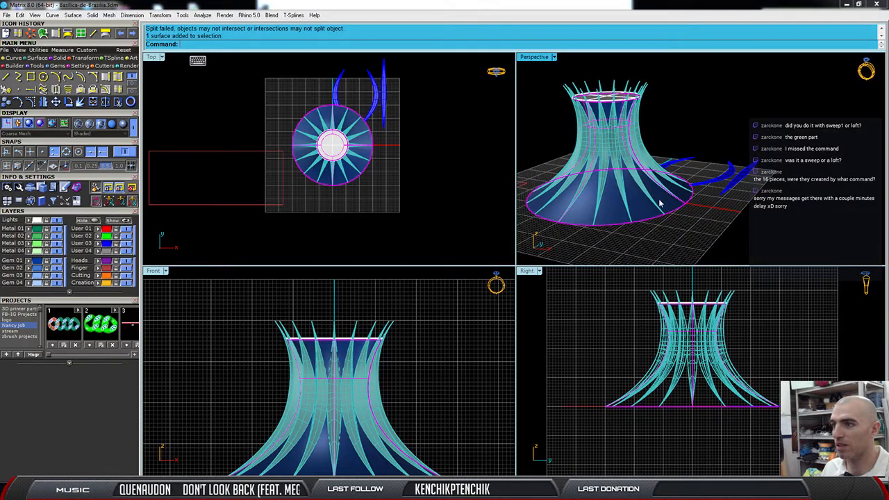
right_click_drag(624, 217, 585, 166)
scroll(618, 232, "up", 1)
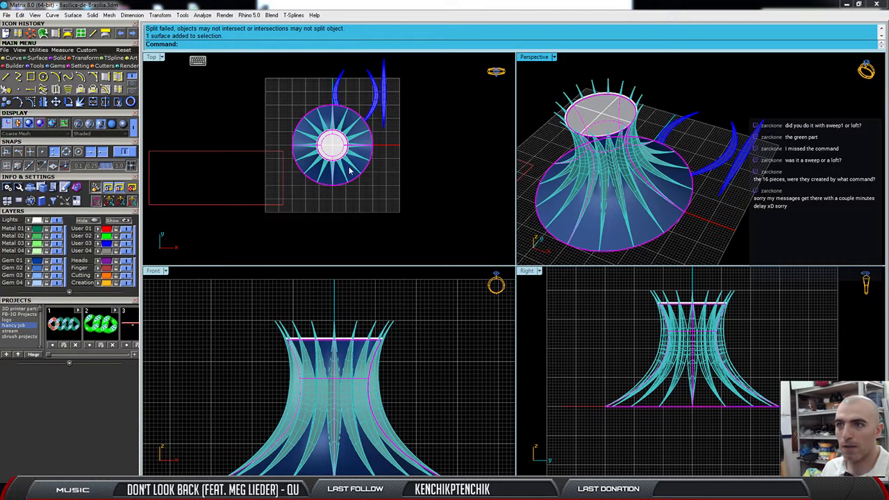
scroll(333, 157, "up", 2)
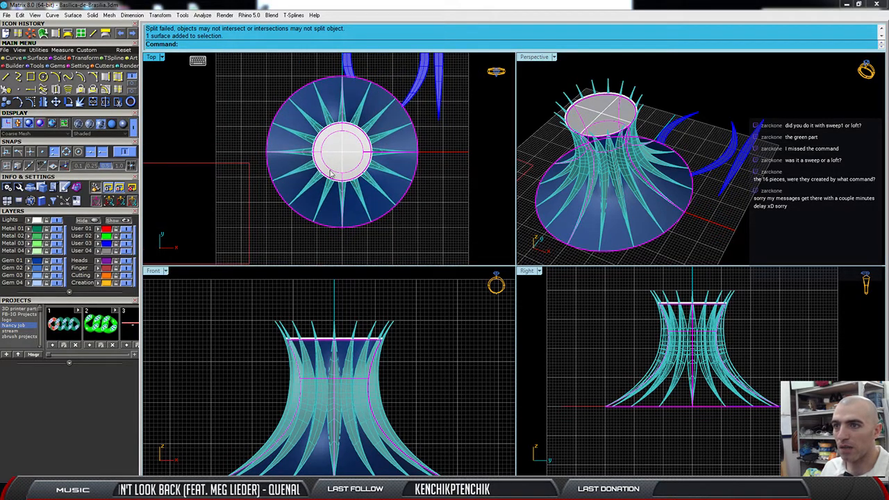
mouse_move(623, 179)
right_mouse_down()
mouse_move(642, 189)
mouse_move(629, 182)
right_mouse_up()
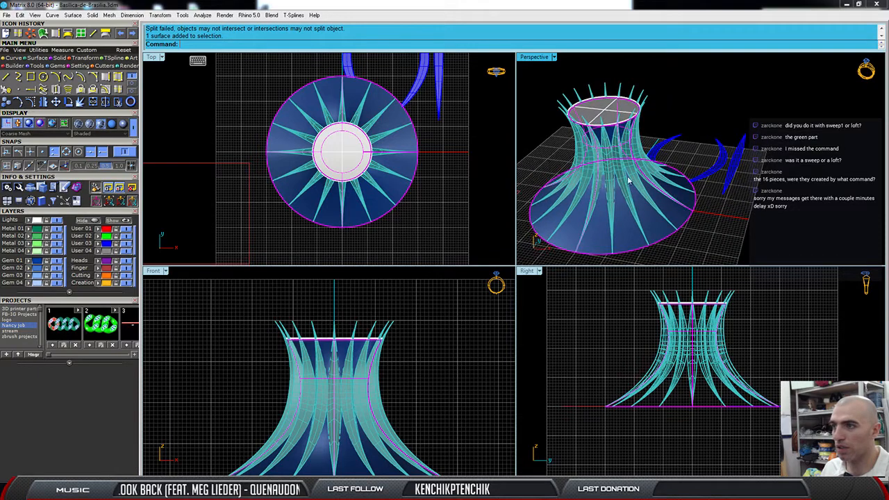
left_click(106, 101)
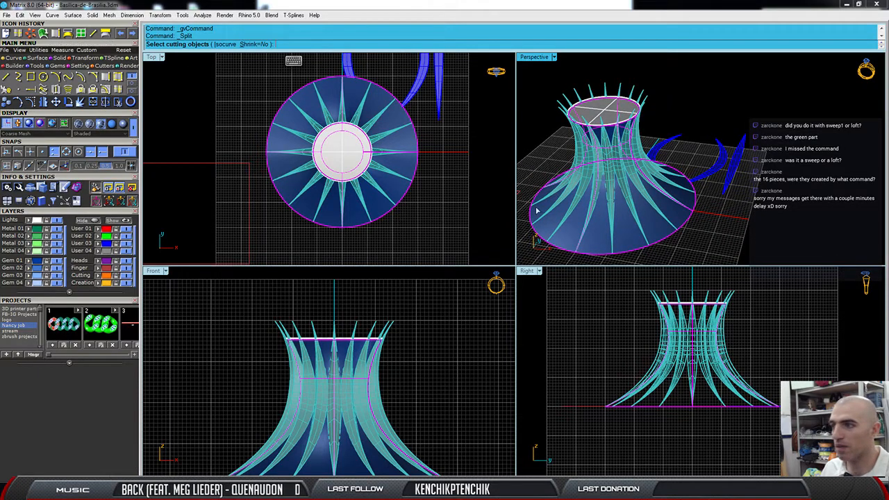
left_click(630, 208)
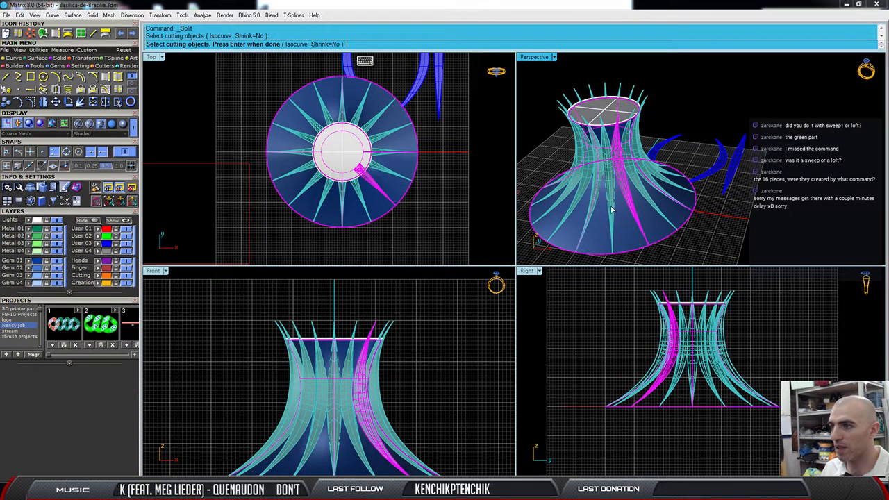
key("Return")
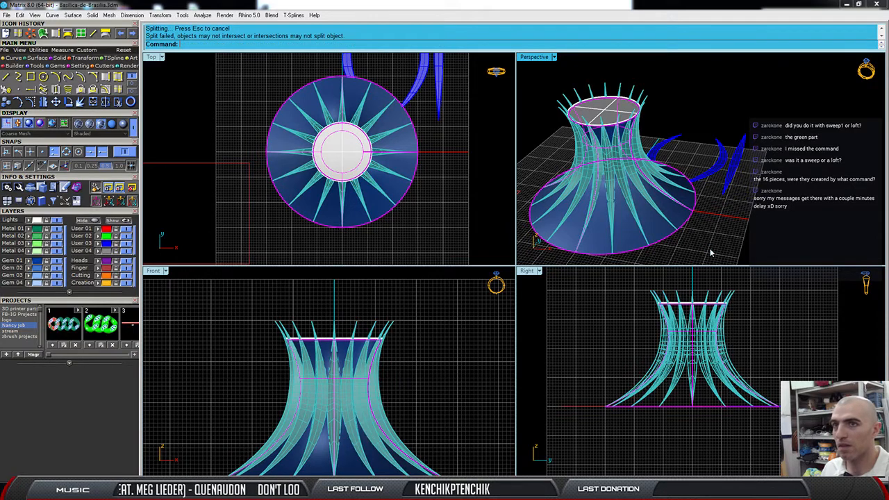
scroll(631, 226, "up", 4)
scroll(631, 227, "down", 6)
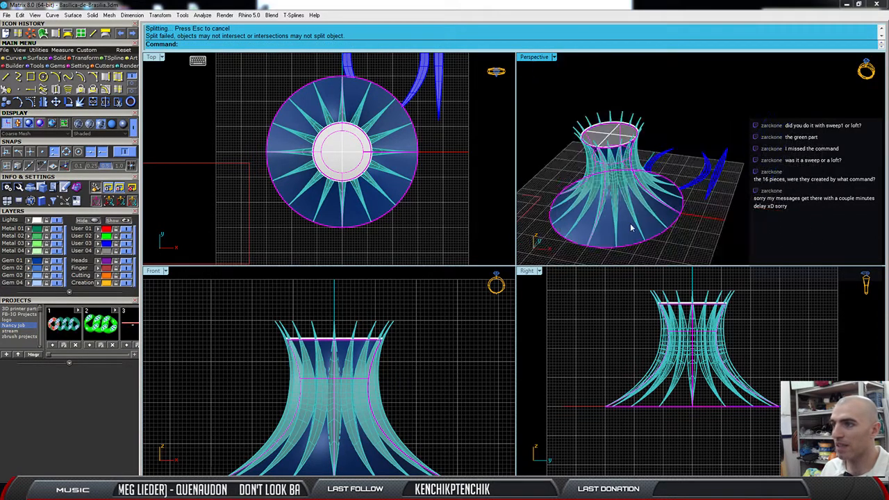
key("Escape")
Maximize the Perspective view, select one front rib and examine how its lower tip meets the body's base edge.
scroll(635, 208, "up", 5)
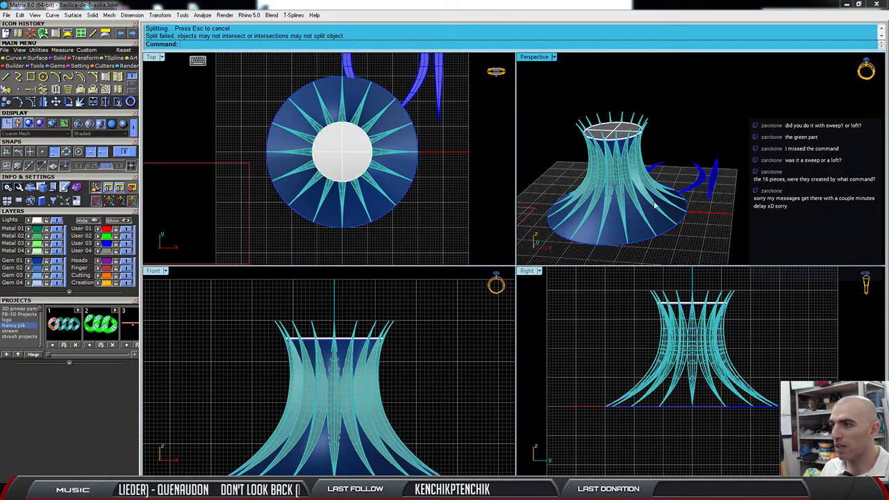
scroll(640, 193, "down", 5)
right_click_drag(618, 191, 645, 239)
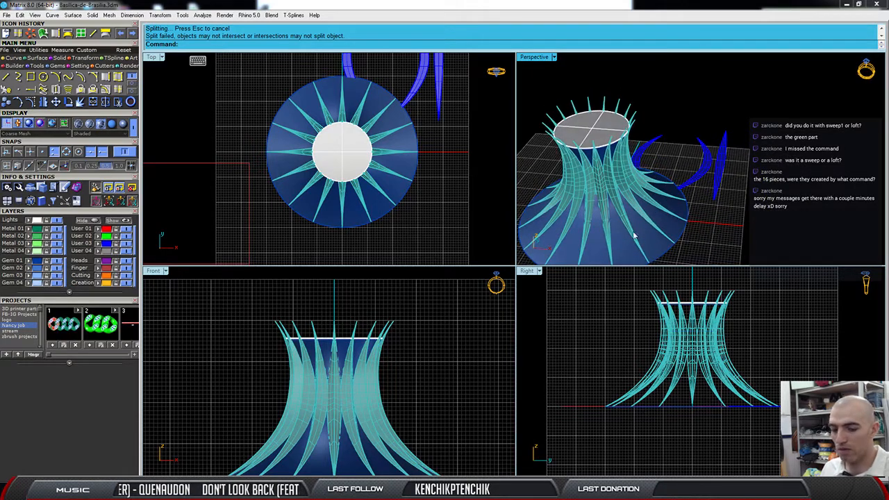
double_click(534, 57)
scroll(460, 284, "up", 3)
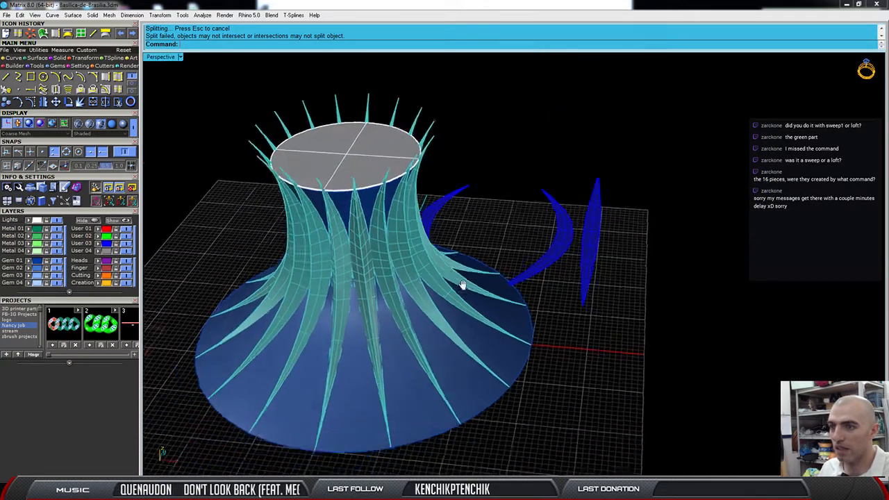
scroll(473, 310, "up", 2)
left_click(459, 253)
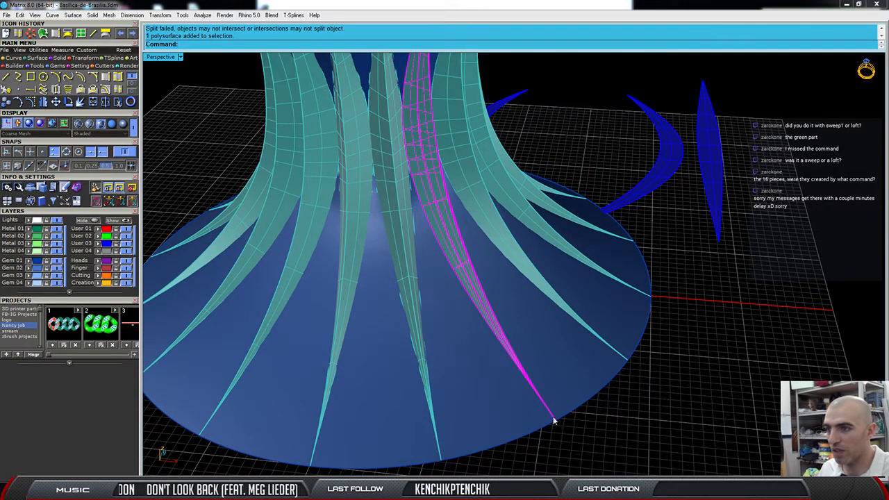
scroll(498, 274, "down", 3)
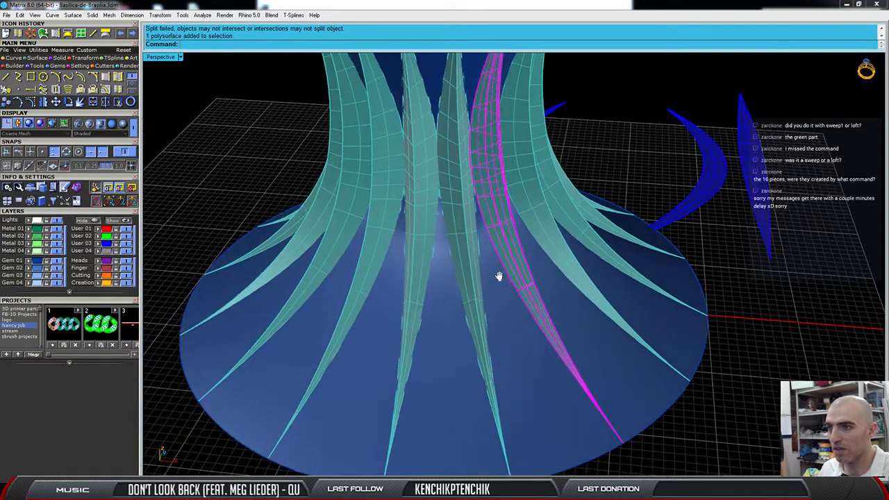
scroll(486, 288, "up", 5)
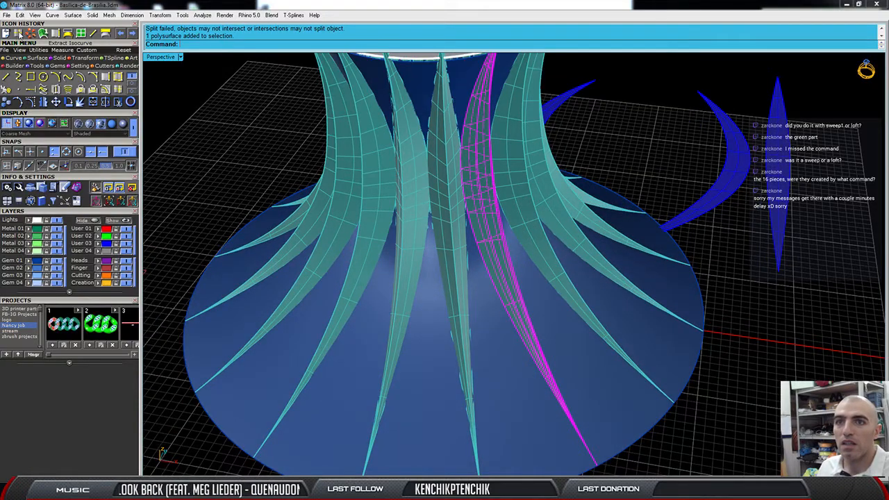
Duplicate the two long side edges of one front rib as curves.
left_click(19, 34)
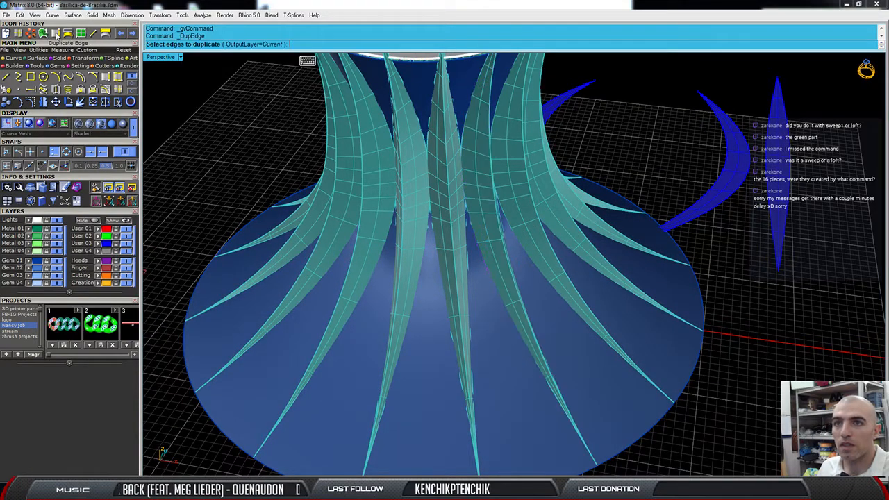
left_click(488, 275)
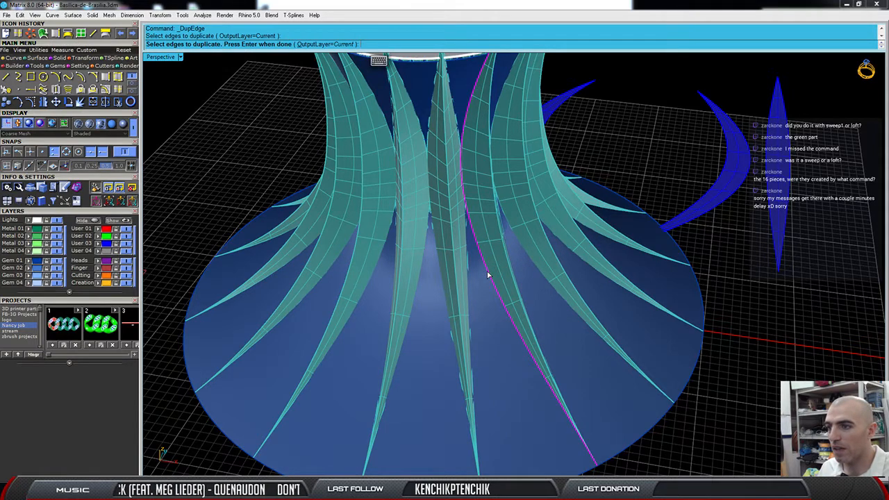
right_click_drag(559, 309, 474, 295)
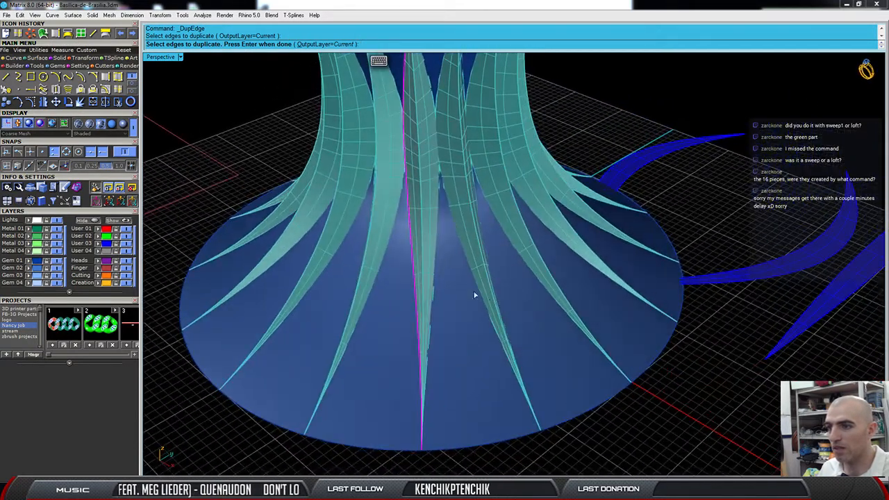
left_click(436, 269)
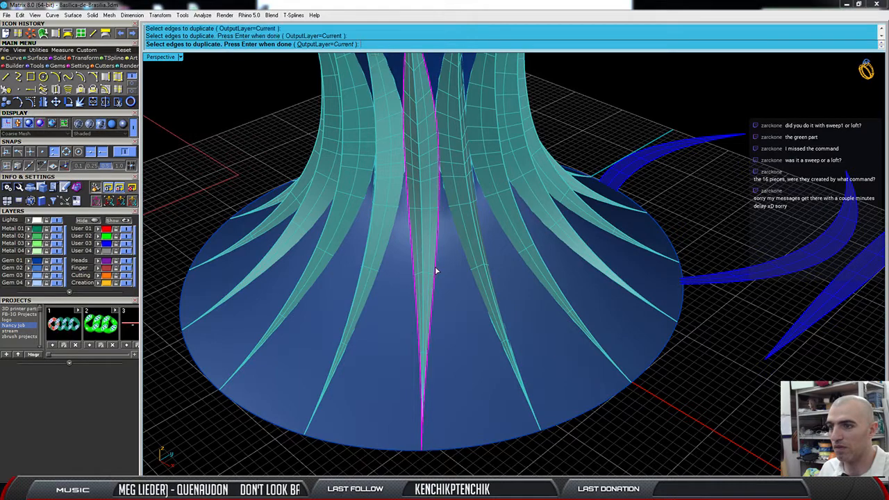
right_click_drag(472, 294, 543, 312)
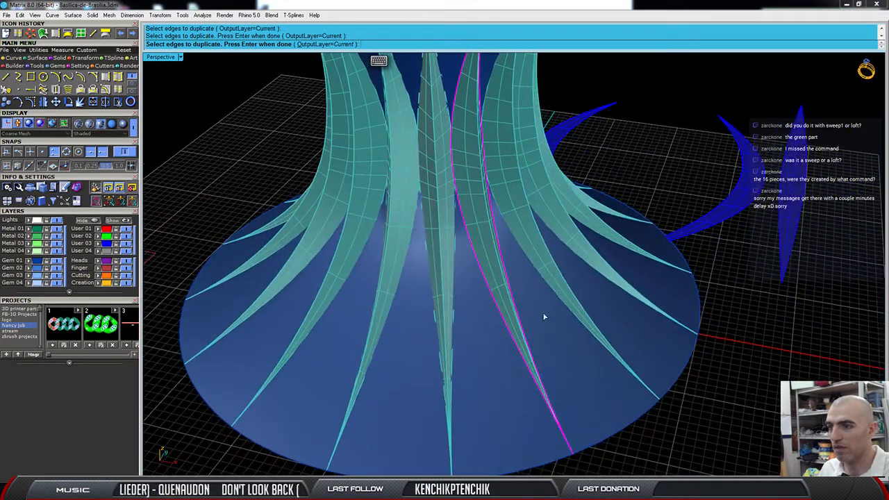
key("Return")
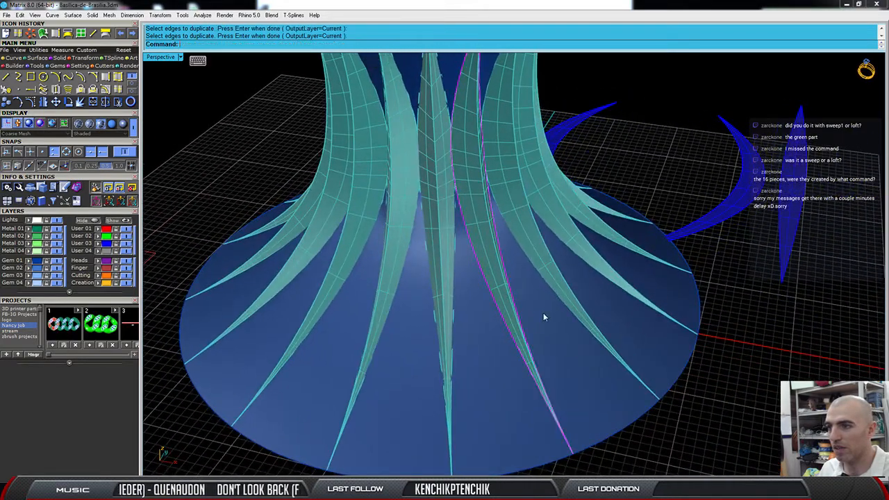
Delete the front rib whose edges were duplicated, keeping its two edge curves on the body.
left_click(491, 278)
scroll(507, 278, "down", 5)
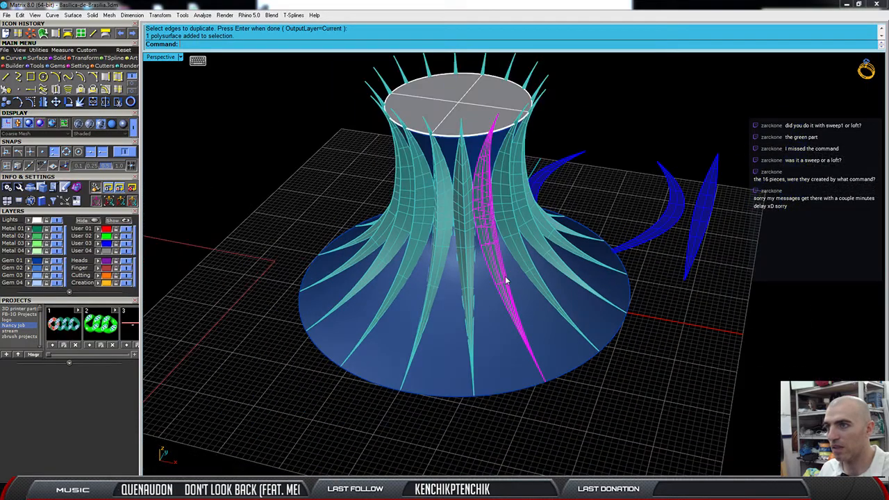
scroll(506, 279, "up", 5)
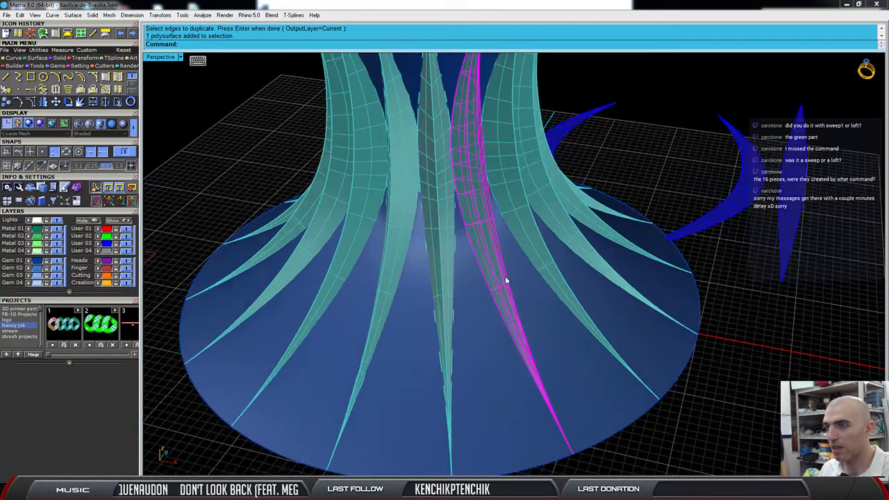
left_click(539, 368)
left_click(769, 363)
Examine the duplicated edge curves on the body from several angles and return to the four-viewport layout.
right_click_drag(622, 399, 662, 379)
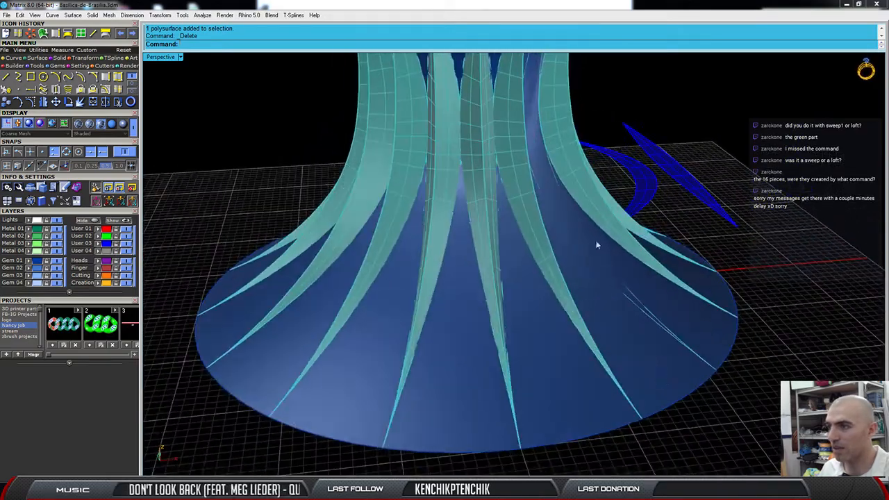
right_click_drag(617, 296, 595, 298)
scroll(526, 230, "down", 4)
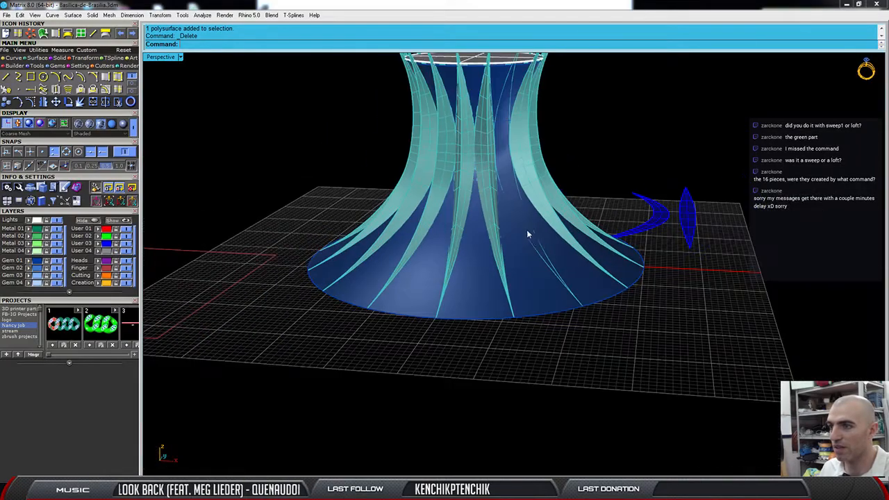
right_click_drag(527, 230, 500, 263)
right_click(495, 239)
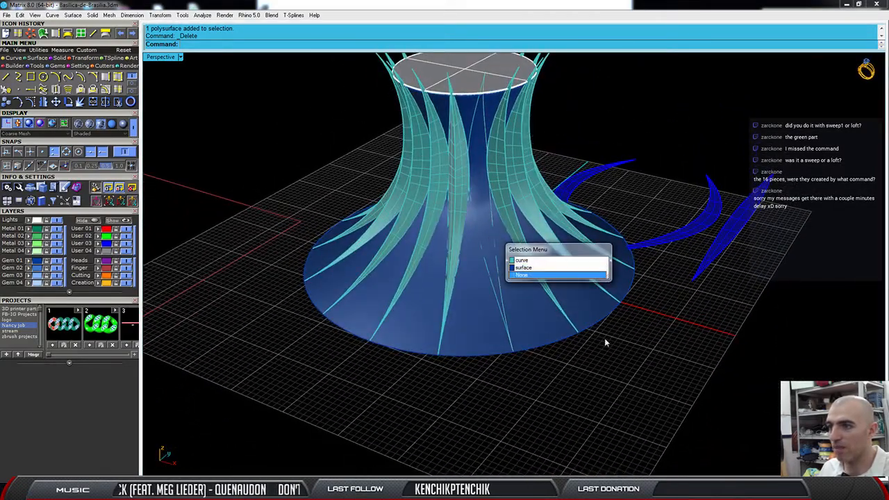
double_click(164, 59)
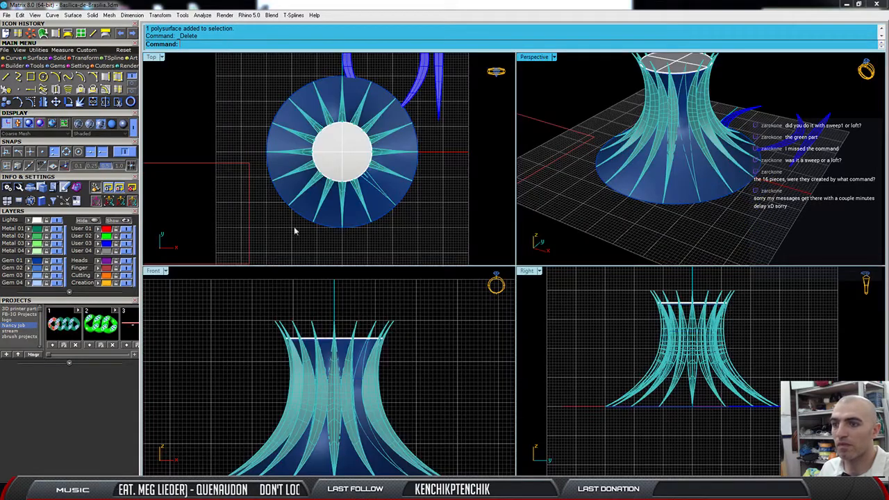
scroll(370, 387, "down", 3)
scroll(352, 431, "up", 3)
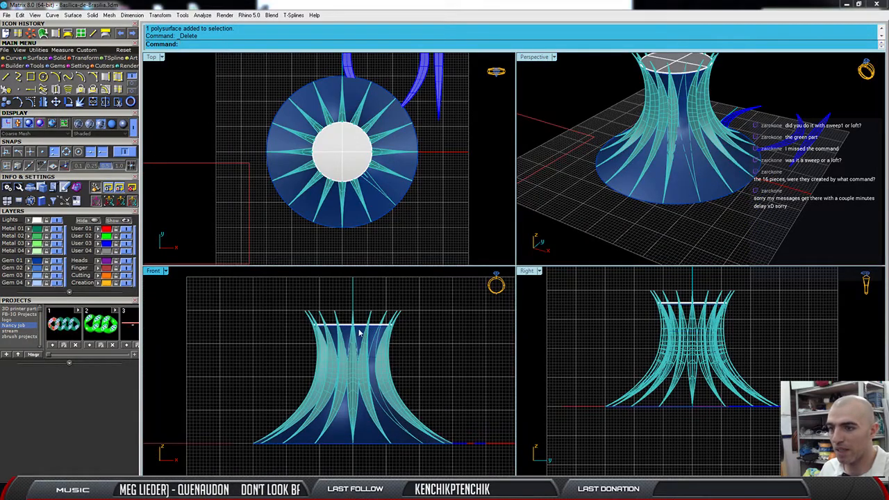
scroll(367, 386, "up", 1)
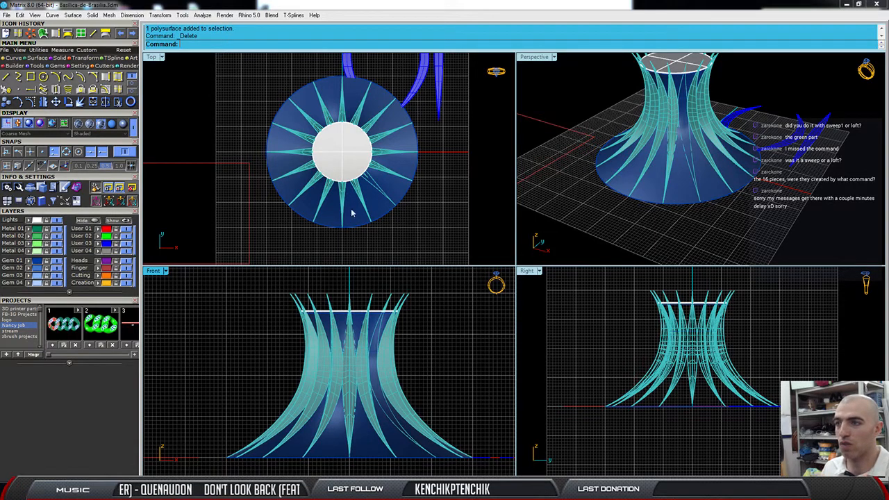
right_click_drag(687, 153, 663, 219)
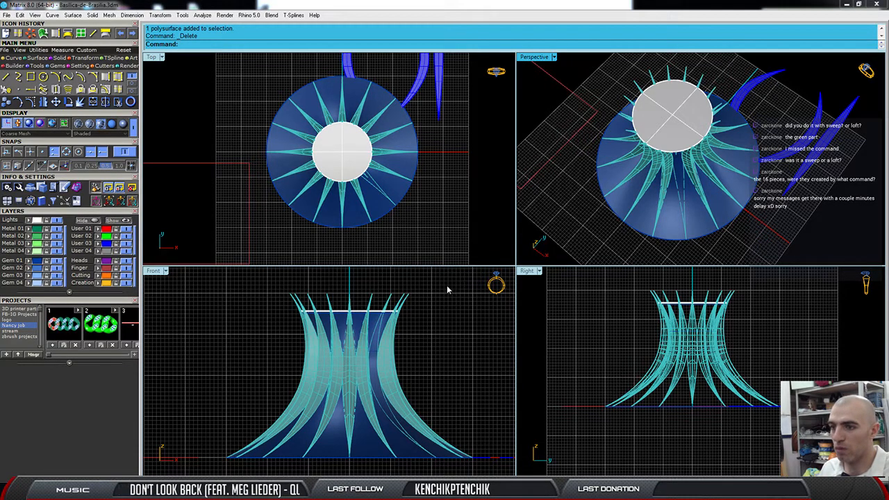
right_click_drag(628, 180, 611, 147)
scroll(611, 147, "up", 3)
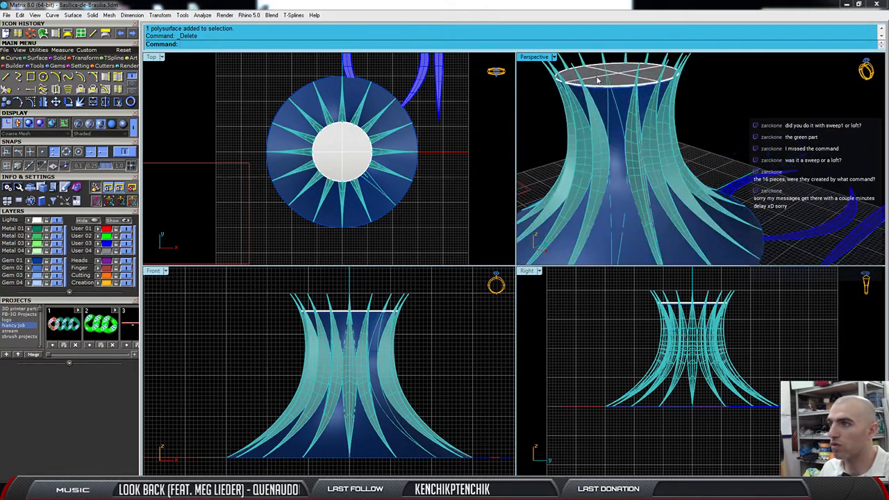
Delete all the arrayed ribs except the one on the negative Y axis, together with the two duplicated edge curves.
left_click(634, 122)
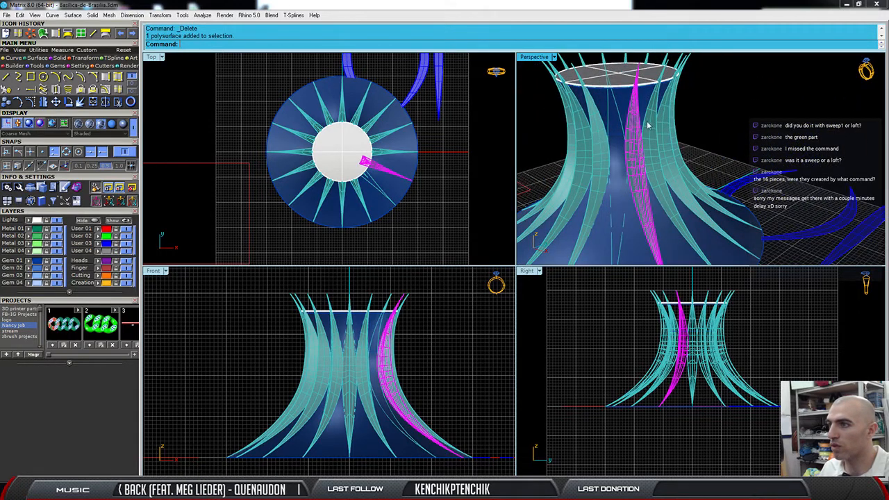
left_click(651, 126)
left_click(662, 128)
left_click(673, 124)
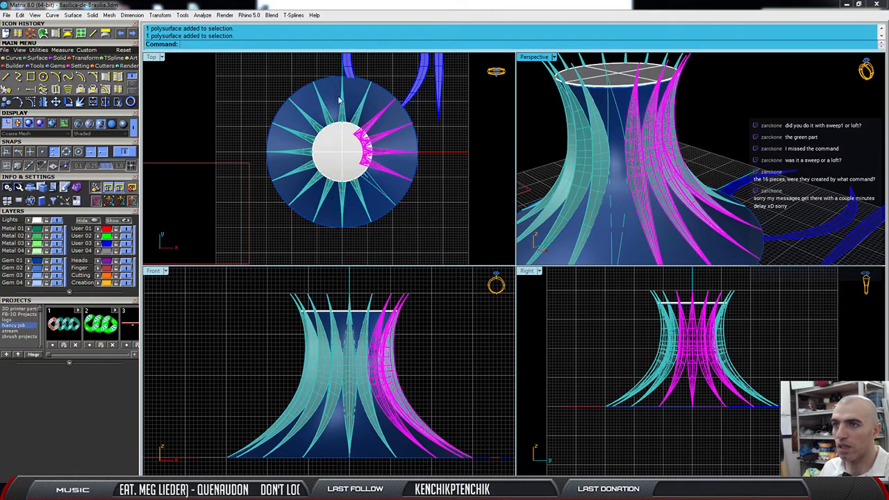
left_click_drag(263, 67, 379, 138, "shift")
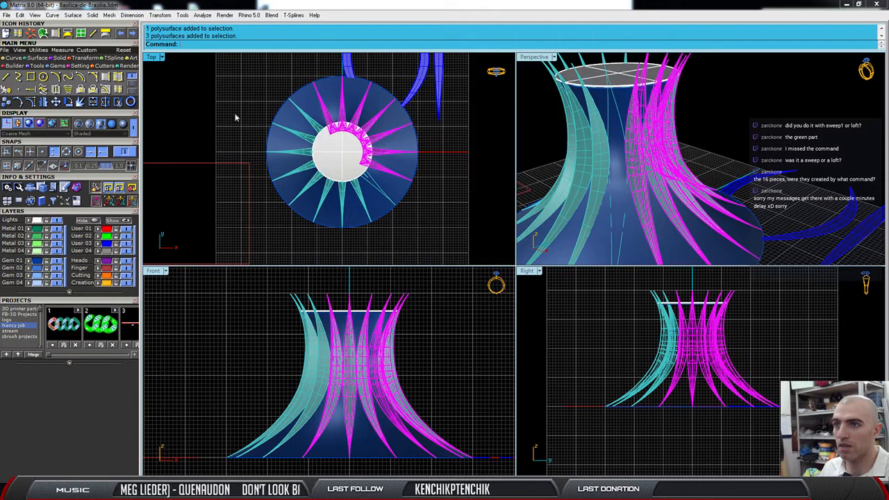
left_click_drag(226, 91, 333, 248)
left_click(327, 195, "shift")
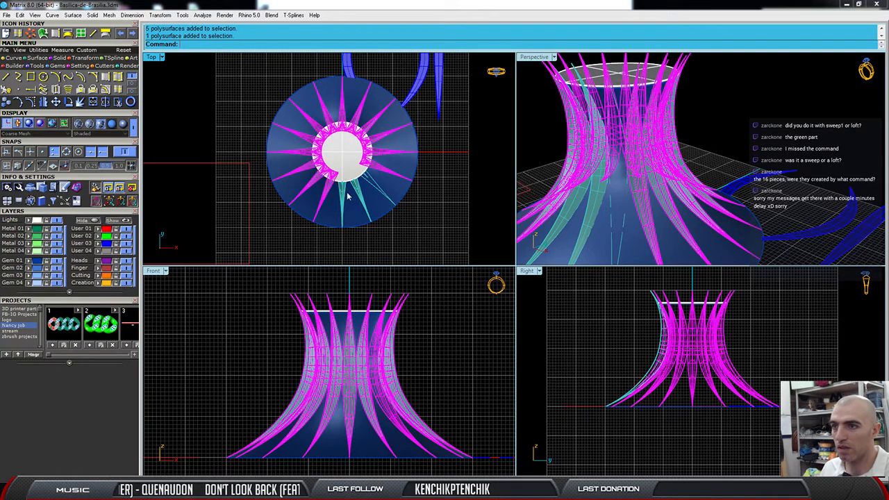
left_click(377, 184, "shift")
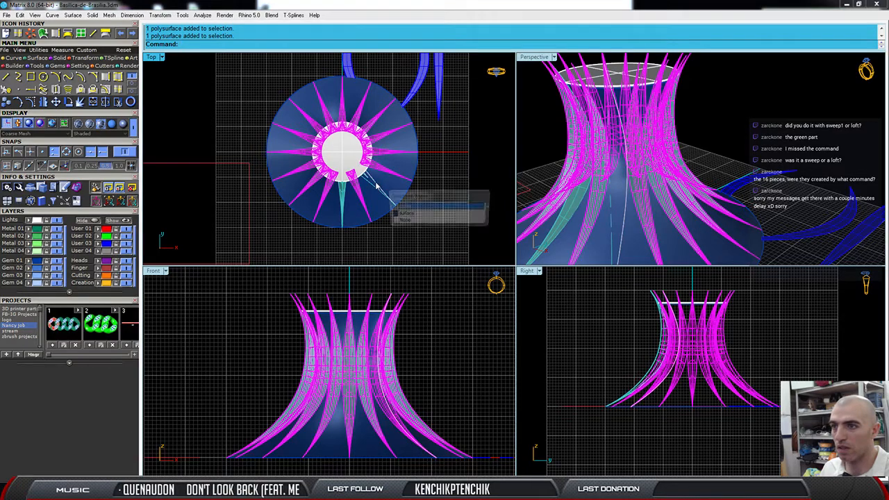
left_click(418, 205)
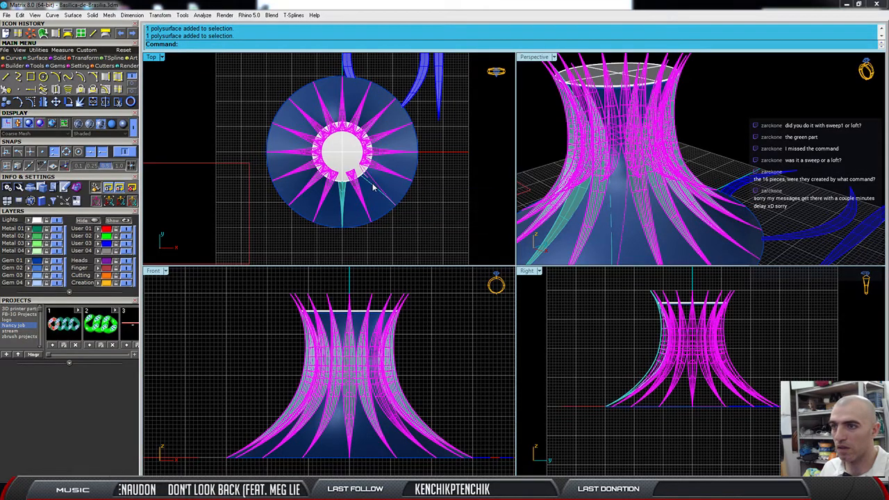
left_click(379, 189, "shift")
left_click(424, 206)
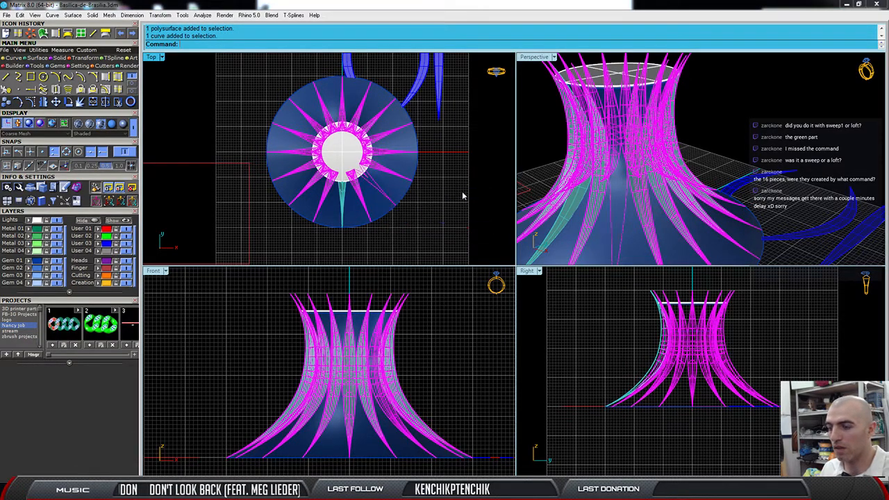
key("Delete")
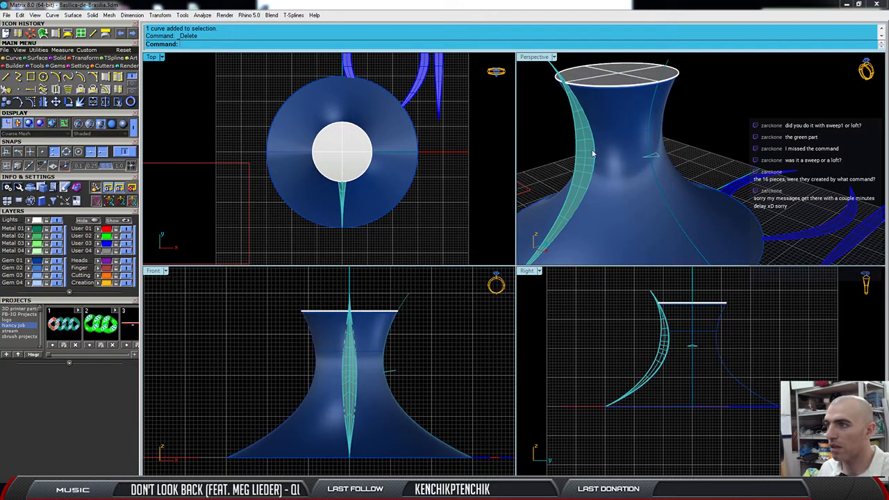
Rotate the remaining rib around the origin 0,0,0 from the negative Y axis onto the positive X axis.
right_click_drag(593, 154, 675, 179)
scroll(351, 396, "down", 3)
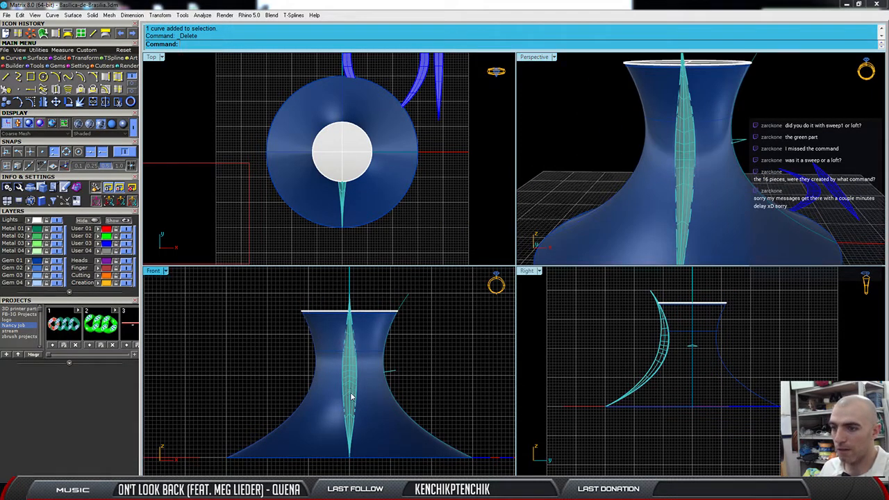
scroll(352, 396, "up", 1)
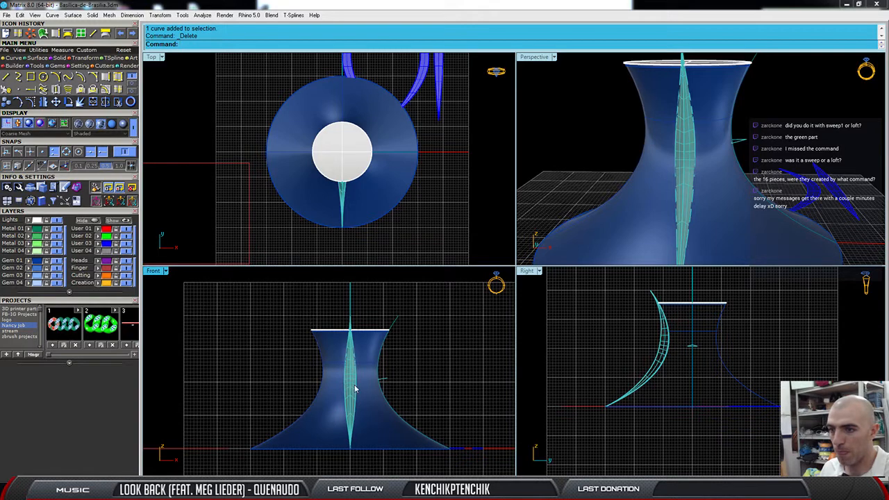
left_click(351, 389)
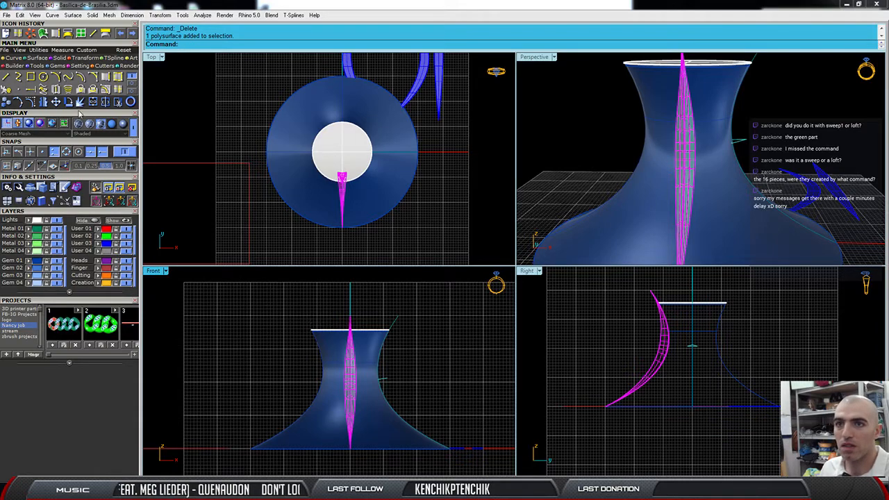
left_click(68, 101)
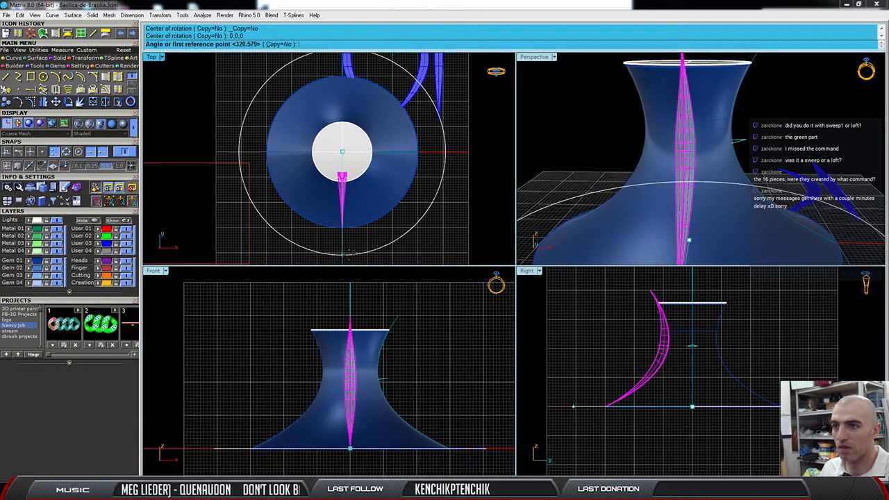
left_click(347, 253)
left_click(495, 264)
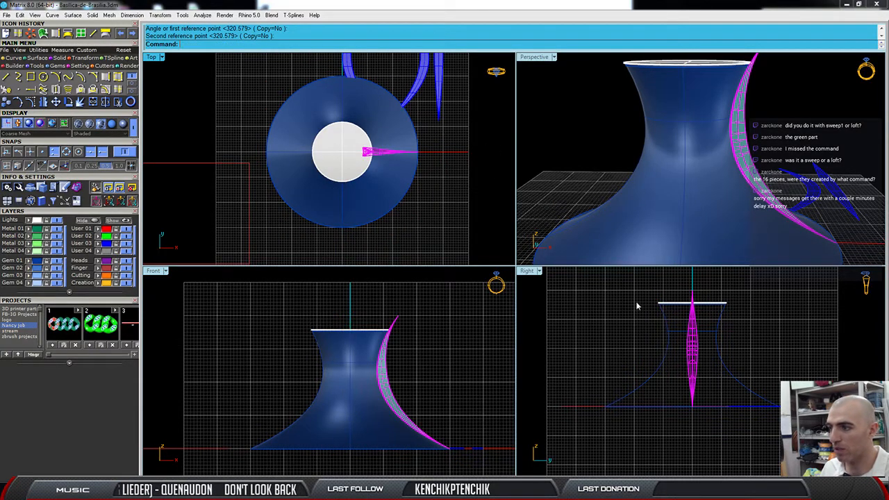
Duplicate one long side edge of the rotated rib as a curve, and select the rib.
right_click_drag(703, 361, 695, 384)
scroll(630, 365, "up", 4)
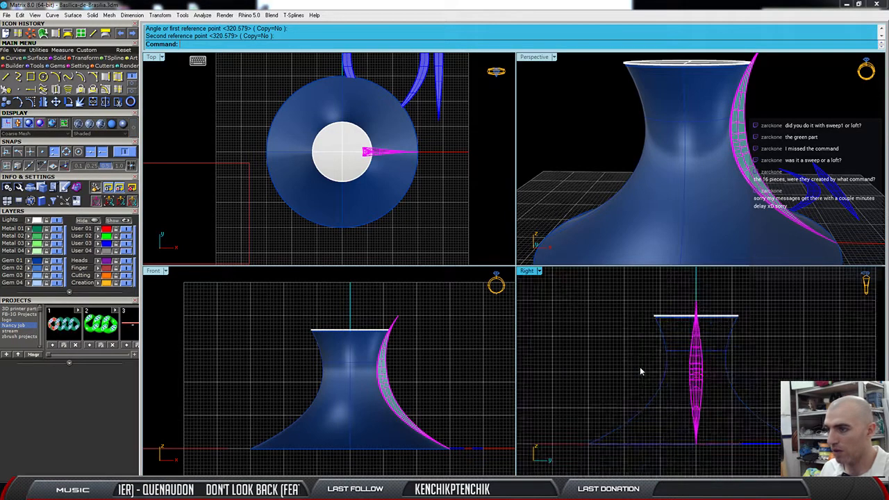
right_click_drag(642, 369, 593, 351)
left_click(565, 340)
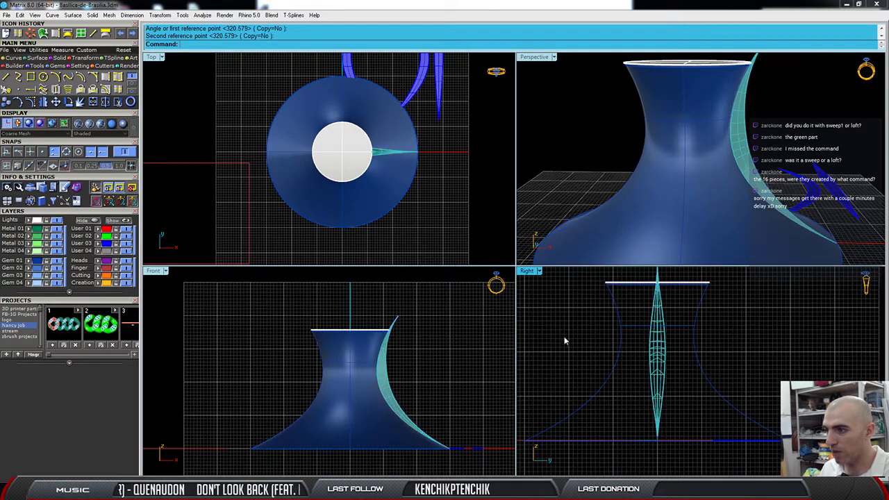
left_click(658, 338)
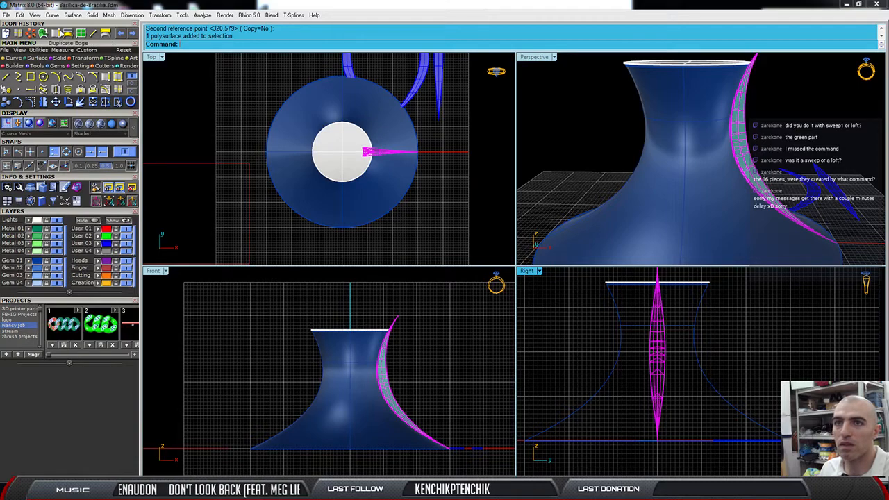
left_click(56, 33)
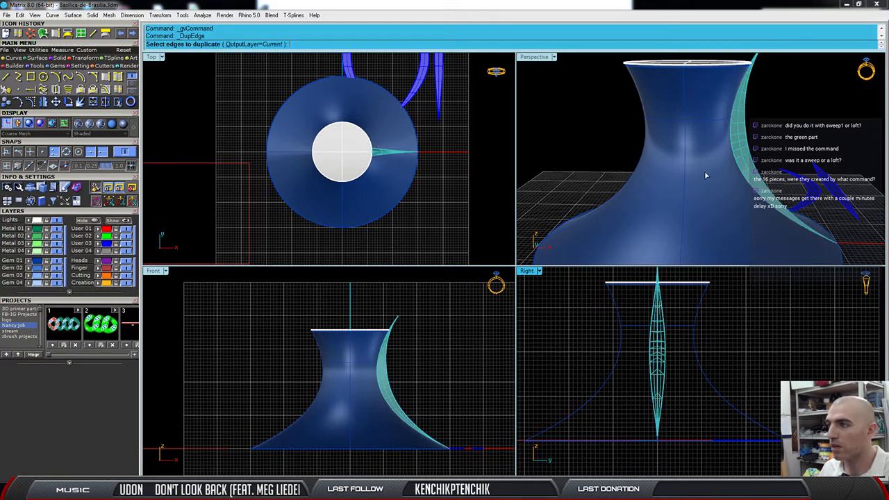
left_click(738, 157)
right_click_drag(739, 157, 615, 132)
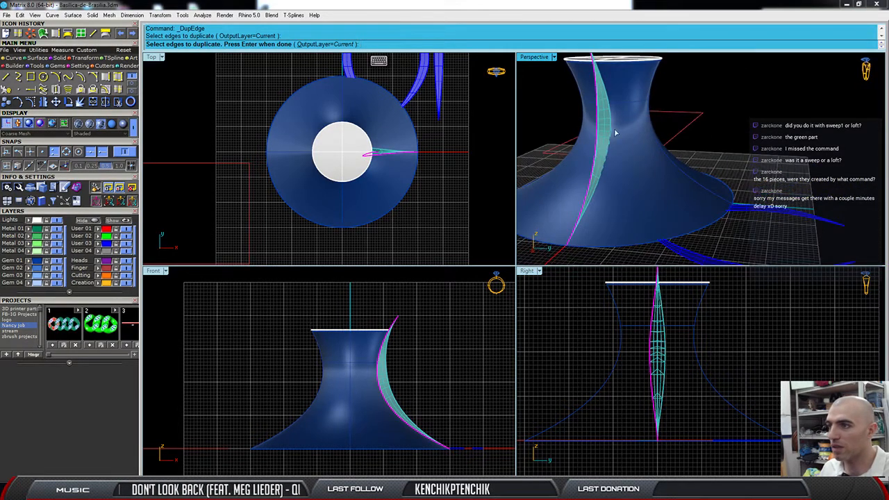
key("Return")
left_click(606, 128)
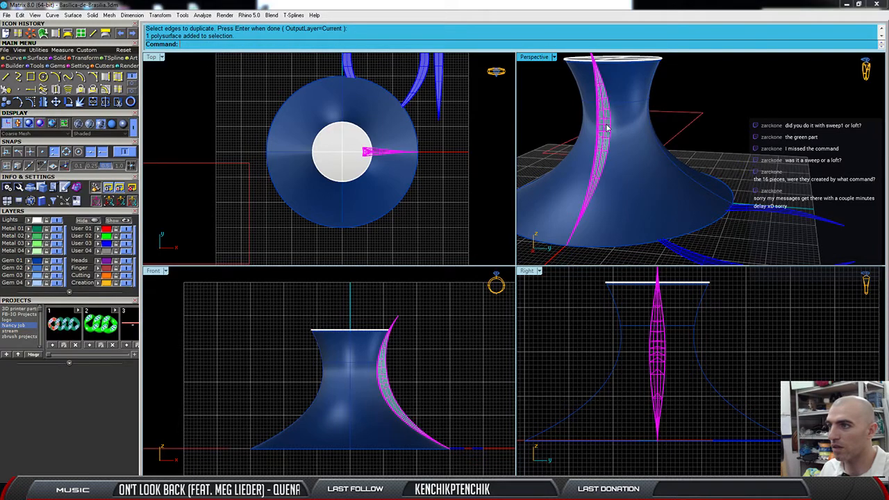
Delete the rib polysurface, keeping its duplicated edge curves, and select the two long side curves.
key("Delete")
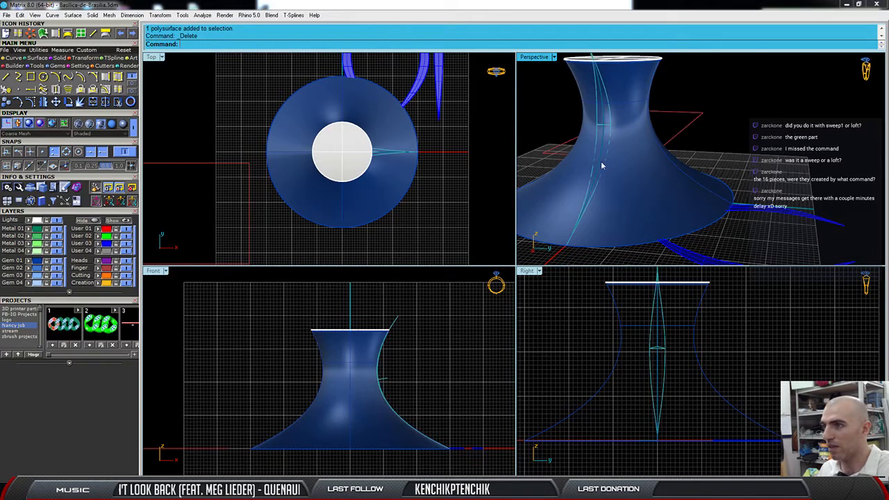
left_click(658, 348)
left_click(654, 342)
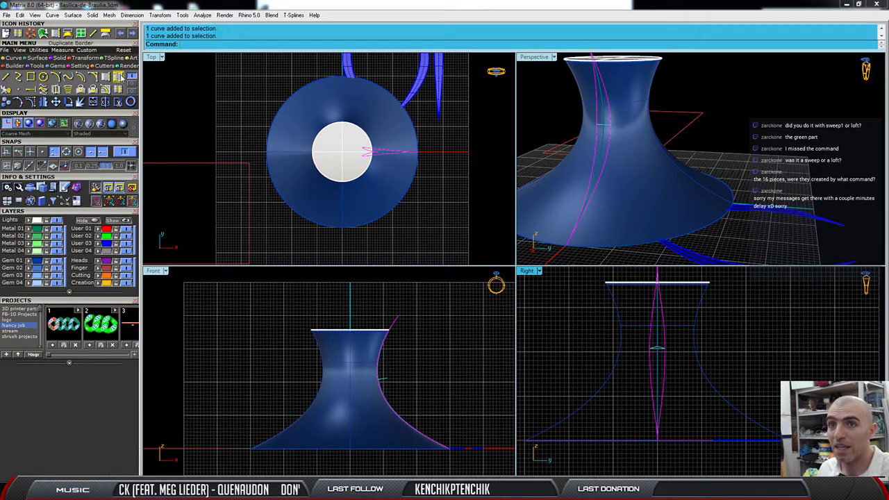
Delete the long side curve on the positive Y side of the axis, leaving the one on the negative Y side.
scroll(671, 444, "up", 3)
scroll(642, 445, "up", 3)
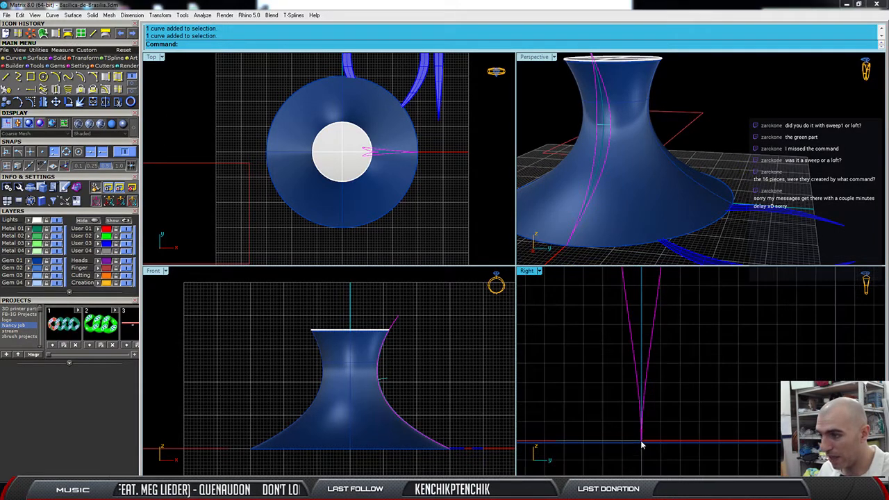
scroll(645, 403, "up", 2)
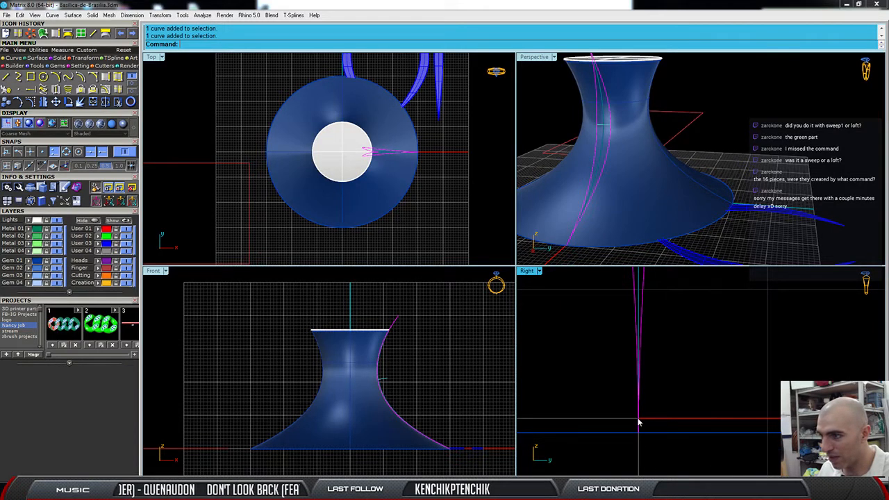
scroll(638, 419, "down", 6)
left_click(632, 337)
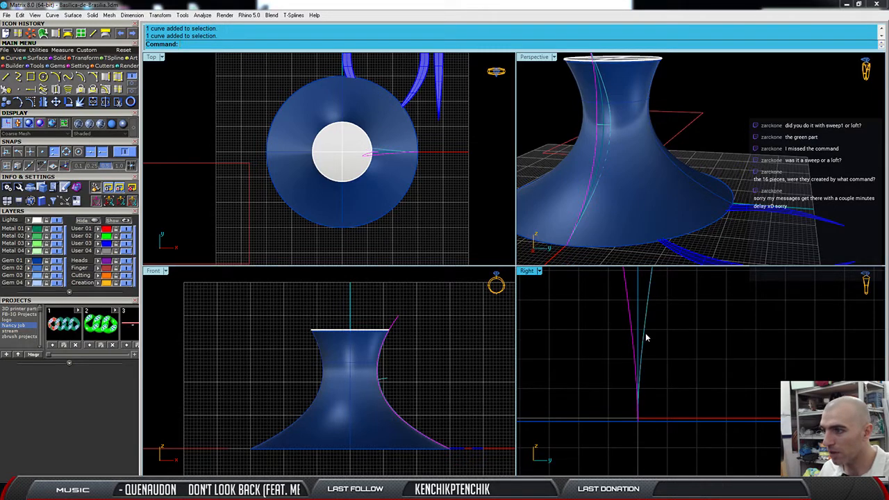
left_click(646, 339)
key("Delete")
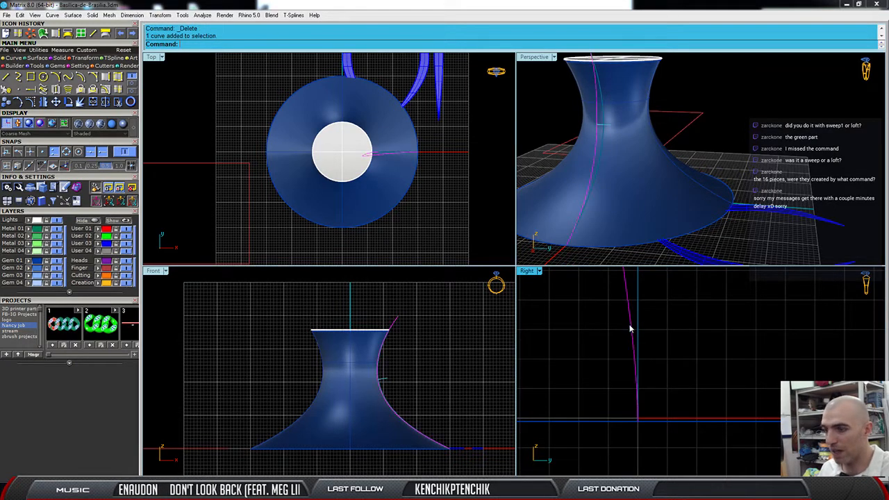
Show the remaining side curve's control points and shift the second point from its lower end slightly toward negative Y.
key("F10")
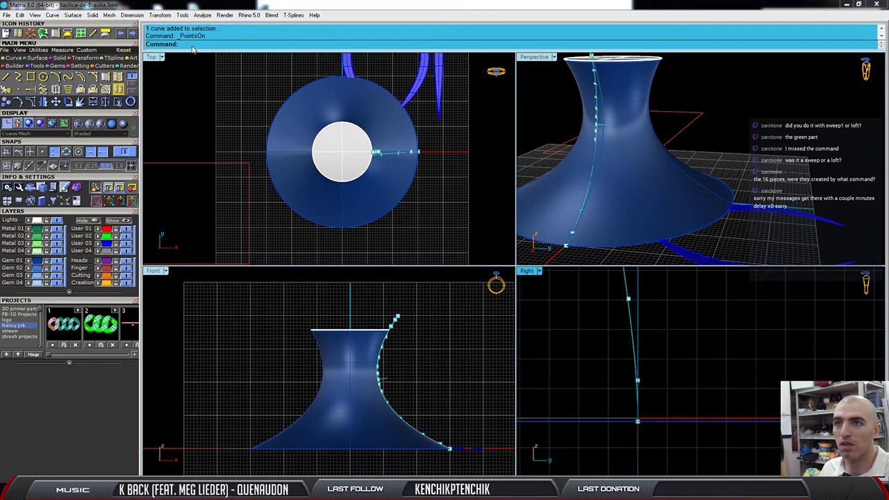
scroll(653, 397, "up", 2)
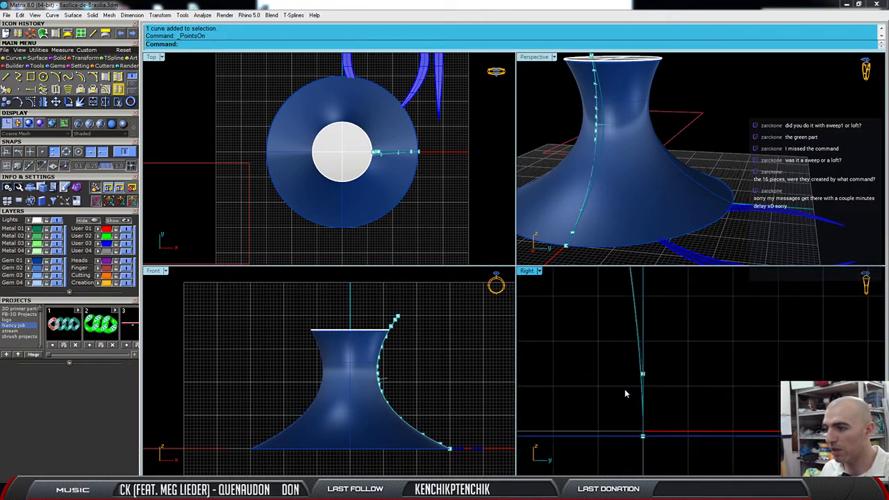
left_click_drag(618, 366, 633, 379)
key("ctrl+z")
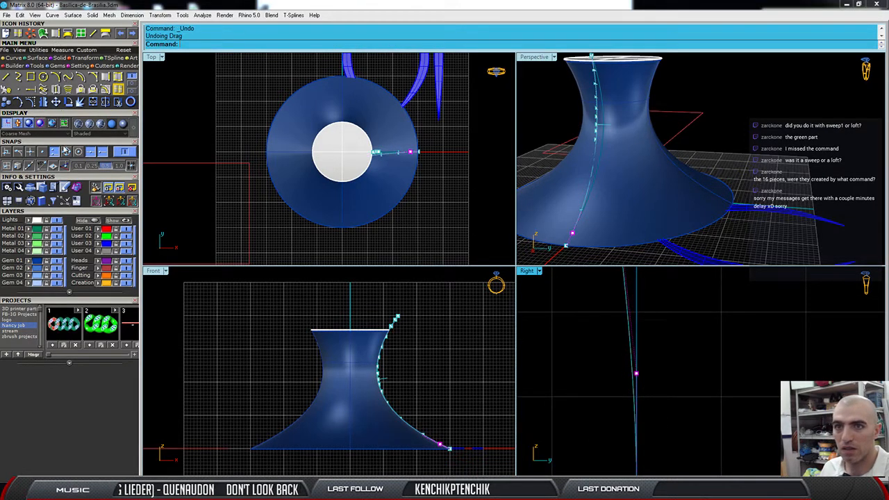
left_click_drag(636, 373, 629, 374)
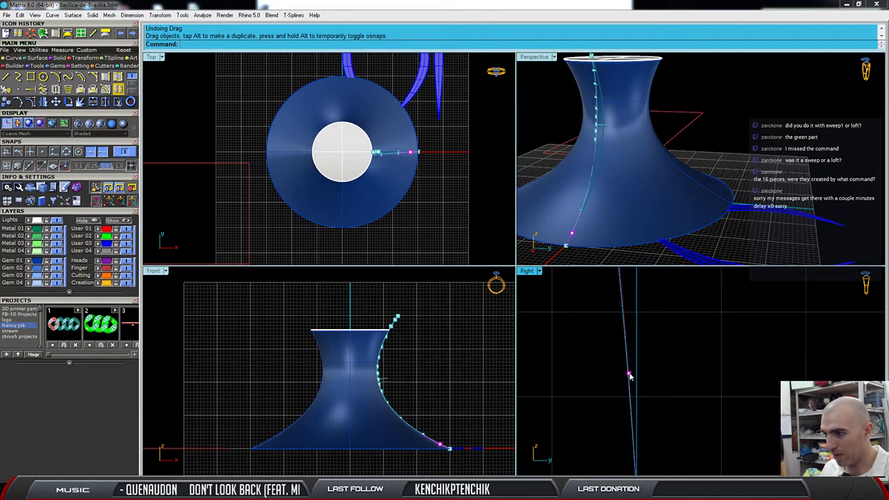
scroll(630, 373, "down", 6)
scroll(634, 440, "up", 4)
scroll(634, 444, "up", 5)
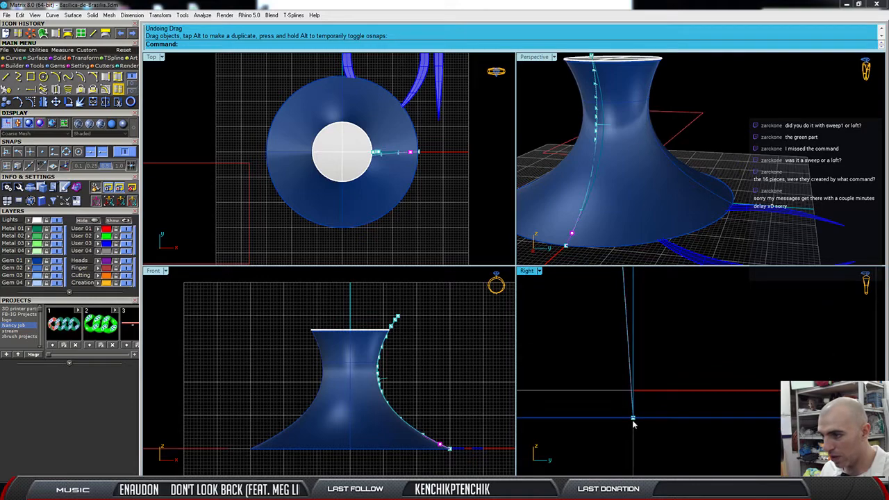
scroll(629, 389, "down", 8)
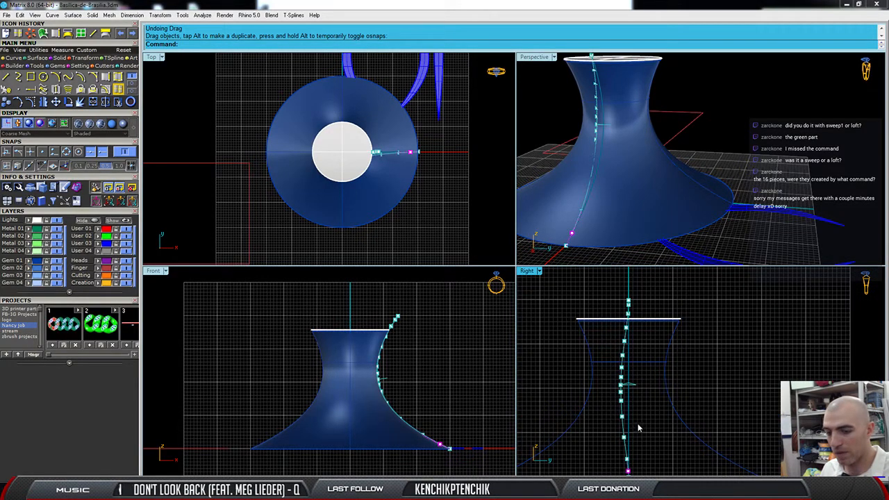
scroll(638, 429, "up", 3)
key("Escape")
left_click(591, 373)
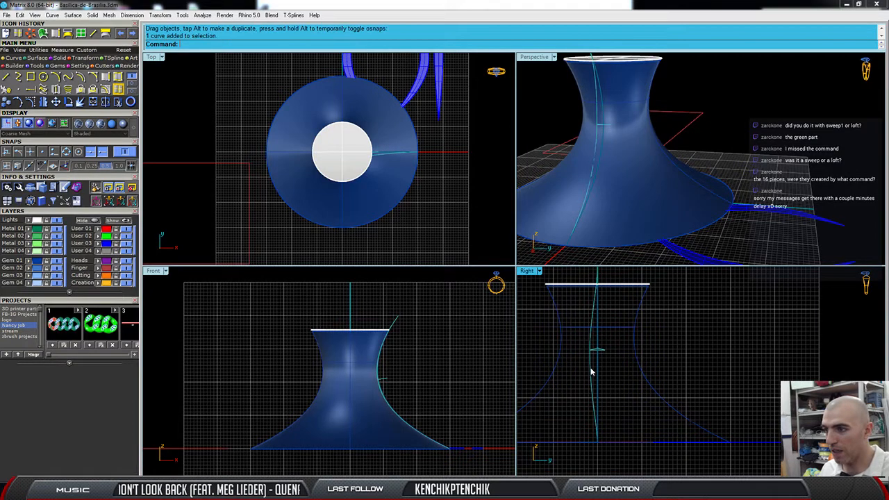
scroll(606, 317, "up", 5)
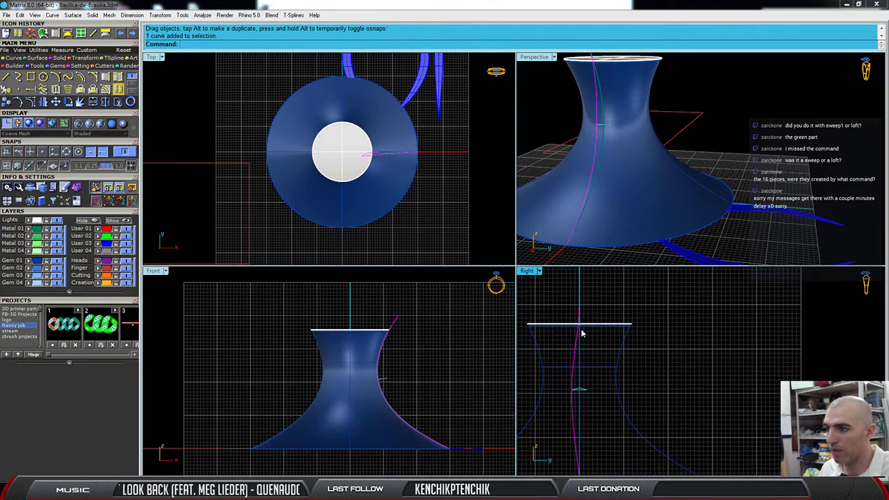
right_click_drag(579, 326, 572, 404)
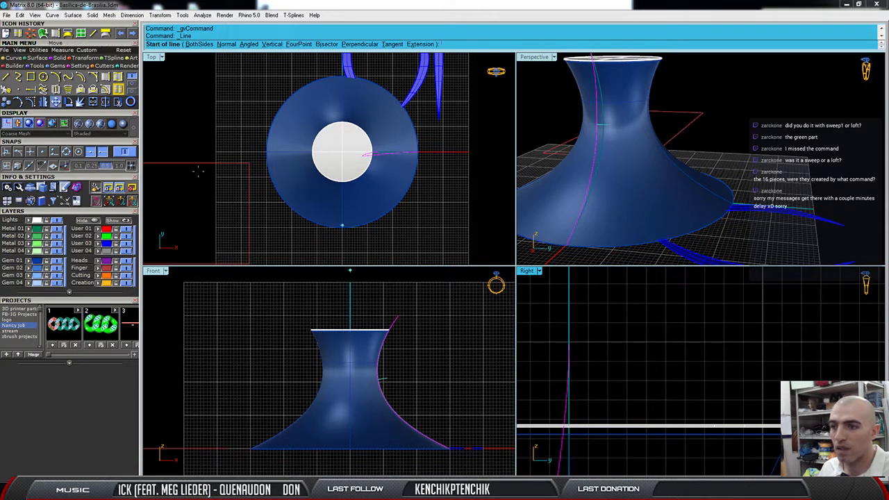
left_click(6, 78)
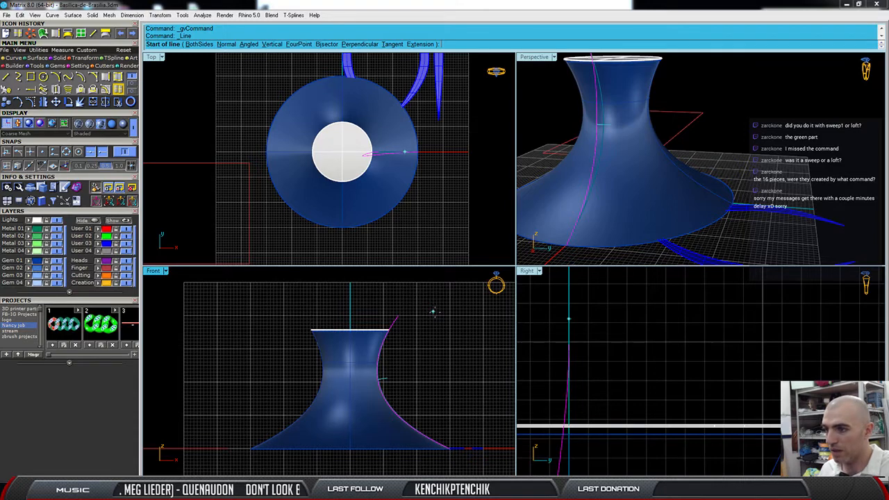
key("Escape")
scroll(568, 358, "up", 8)
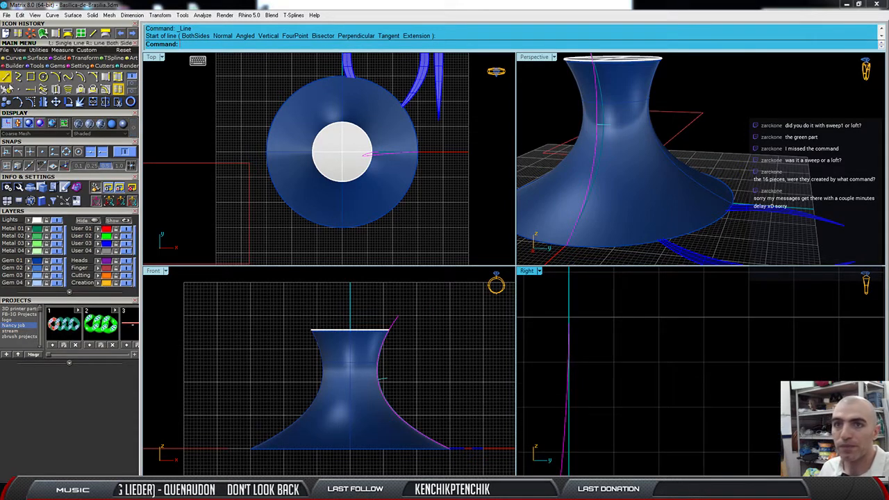
Extend the upper end of the side curve with an arc extension so it runs past the vertical axis.
left_click(30, 89)
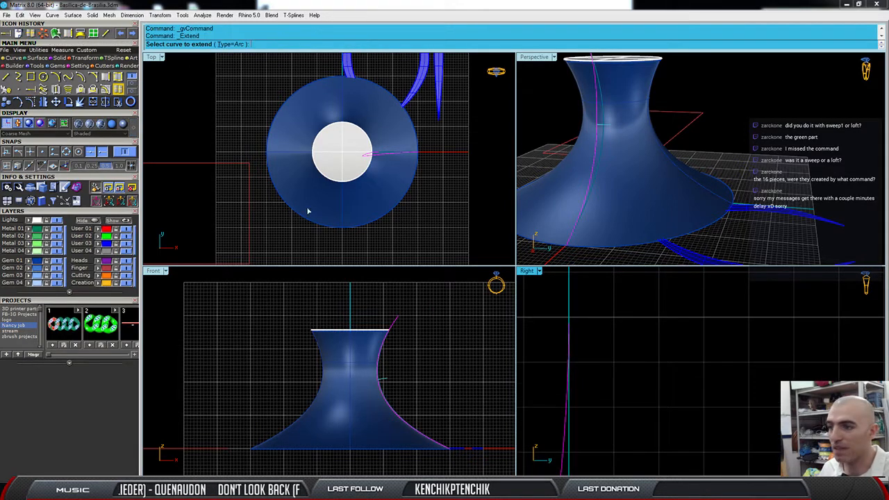
left_click(569, 337)
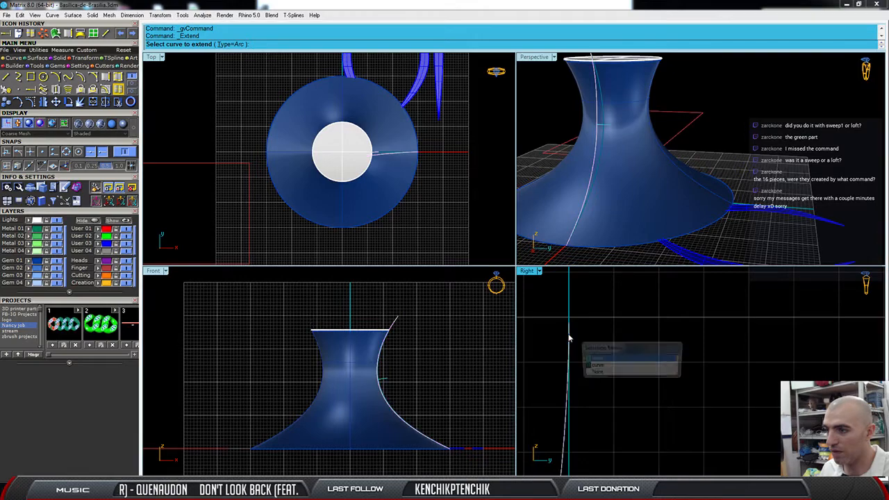
left_click(606, 358)
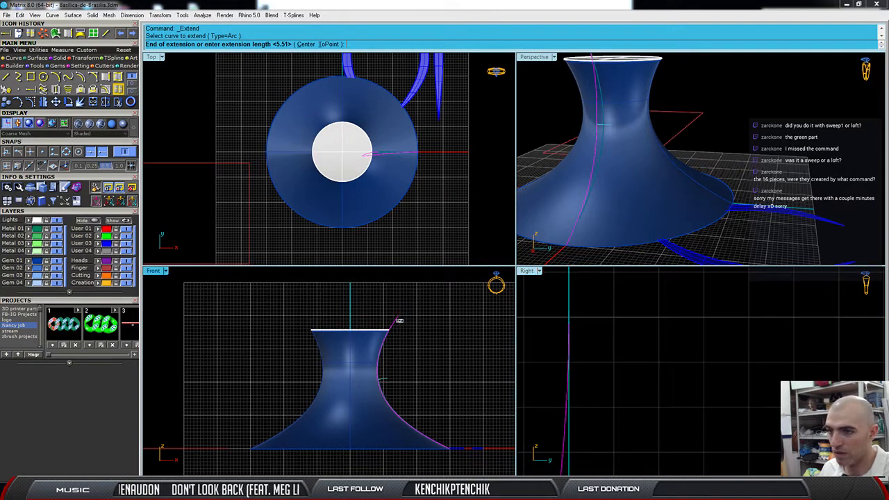
scroll(399, 316, "up", 2)
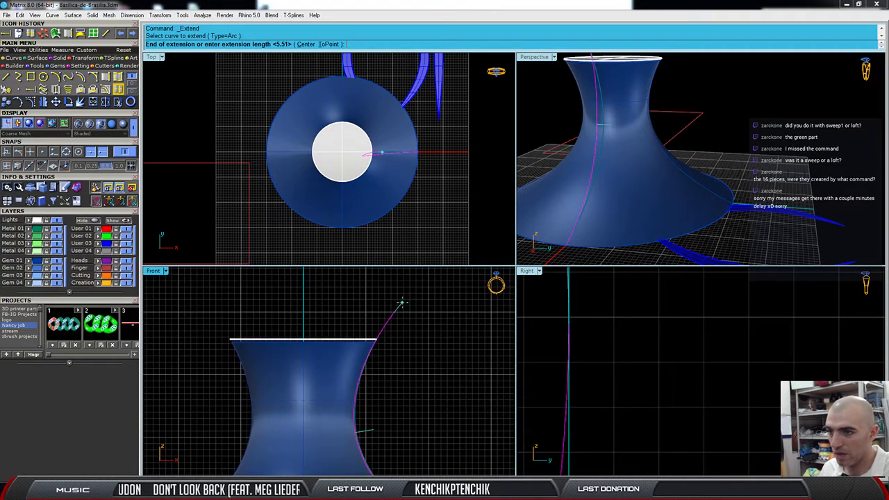
left_click(401, 303)
scroll(591, 328, "down", 3)
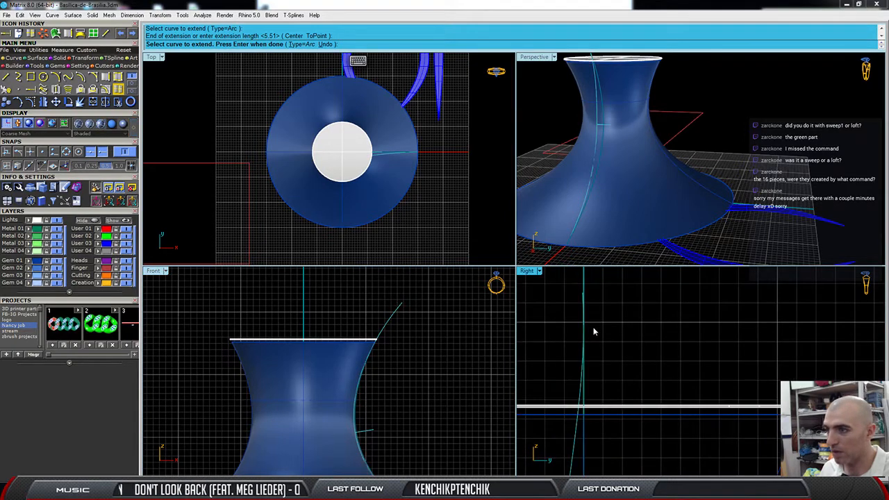
scroll(586, 306, "up", 3)
left_click(577, 279)
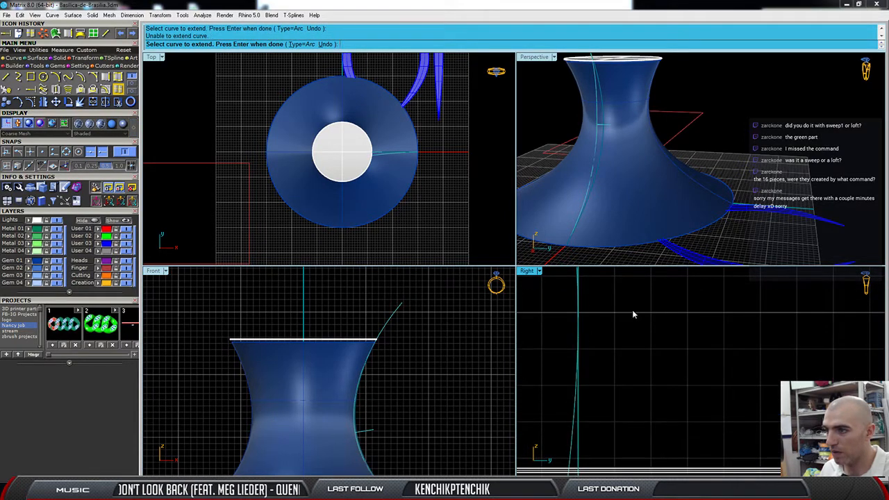
right_click(602, 306)
Split the extended side curve at a point where it meets the vertical axis, and select the lower piece.
right_click_drag(584, 289, 575, 323)
left_click(568, 305)
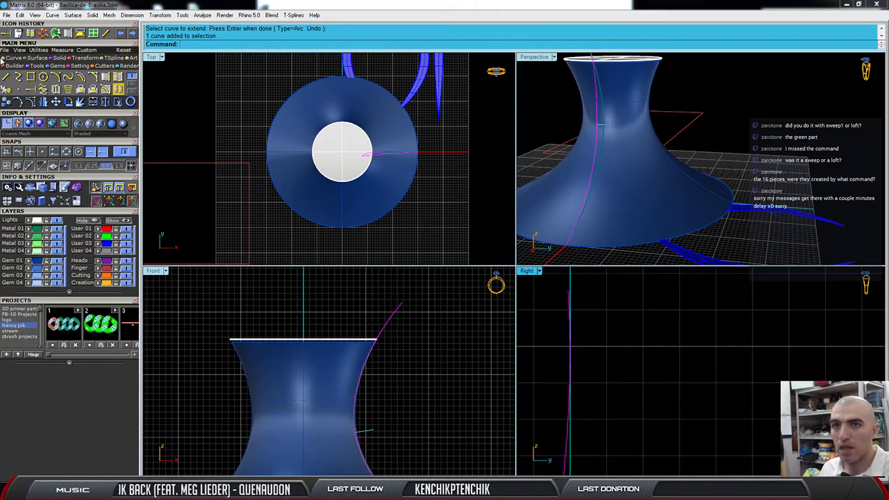
left_click(106, 101)
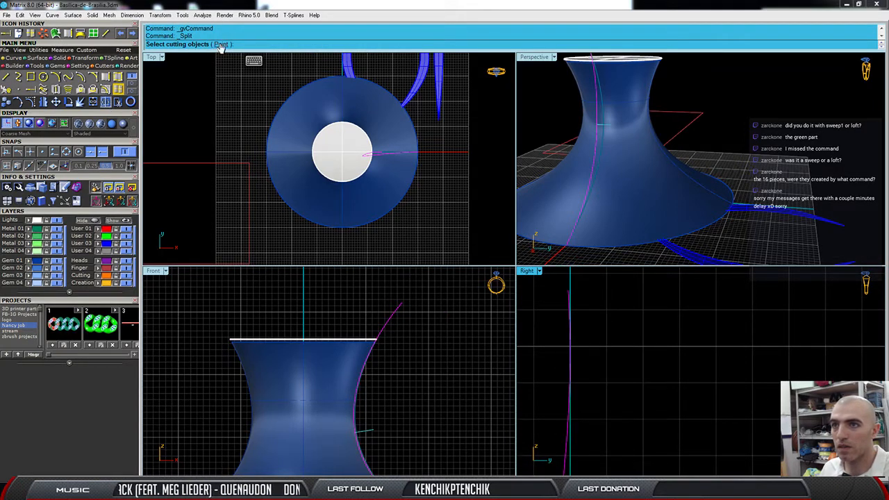
left_click(221, 44)
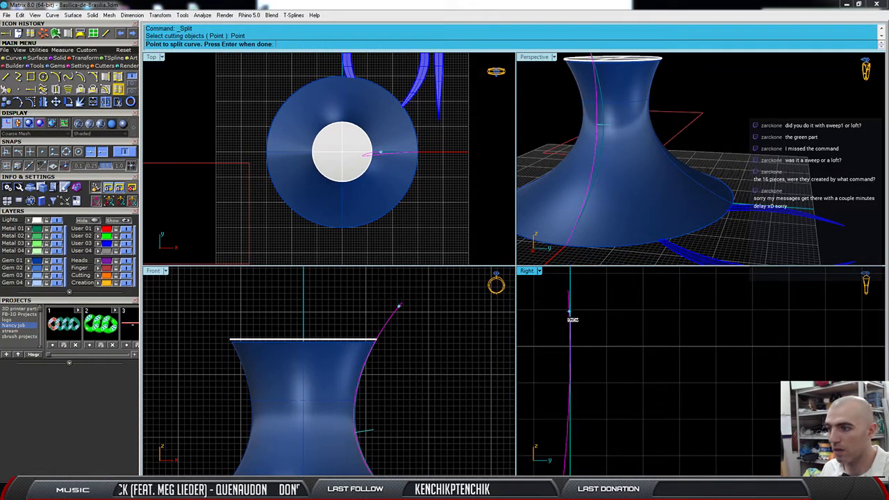
left_click(573, 353)
key("Return")
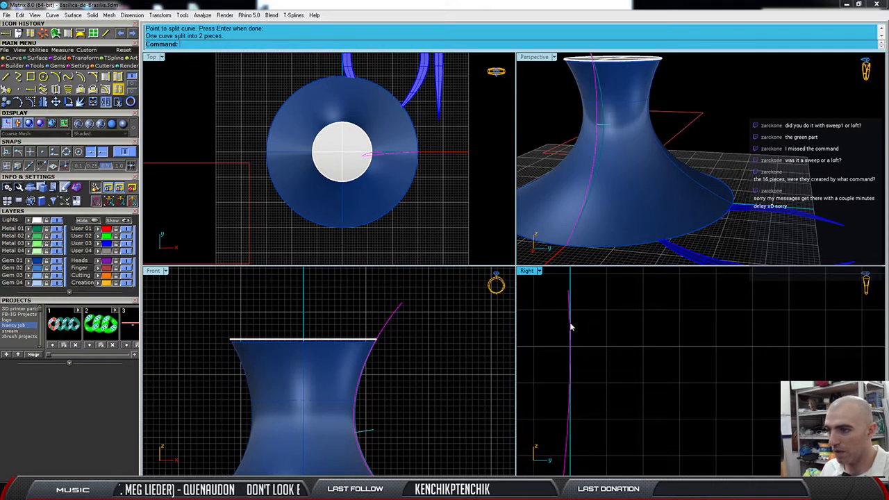
left_click(568, 390)
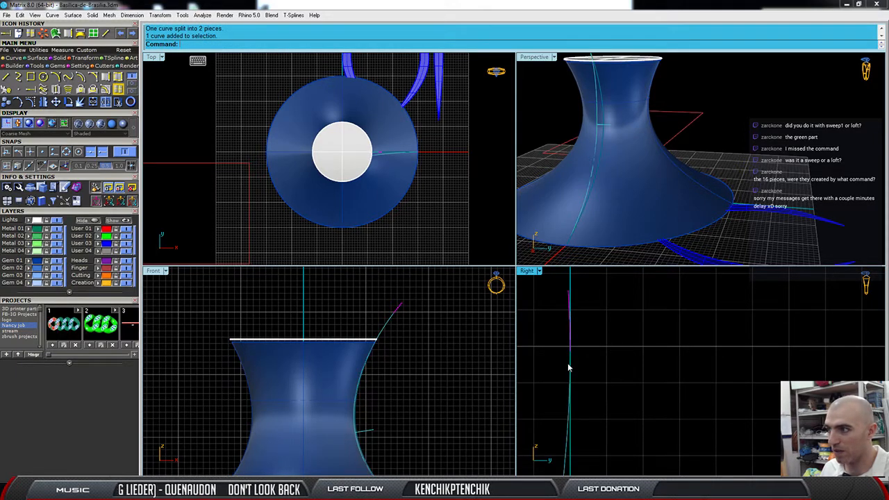
left_click(569, 375)
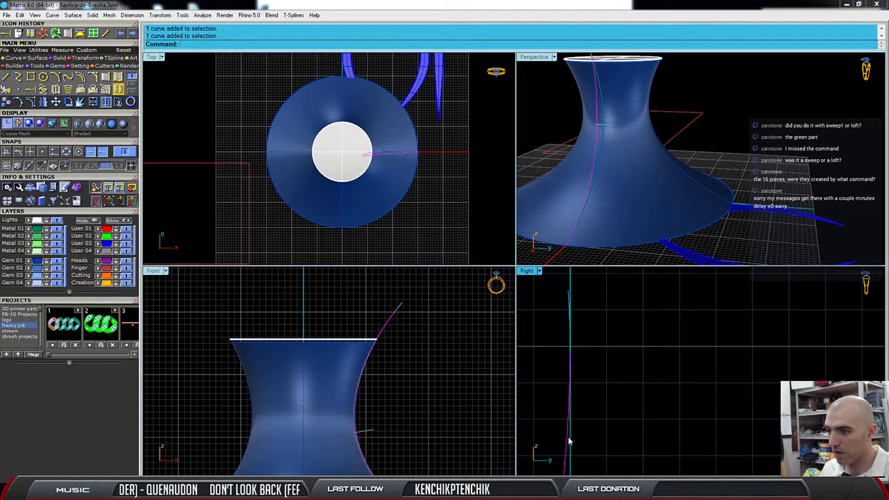
Select the long lower piece of the split curve and start projecting it onto the body in the Right view.
scroll(611, 368, "down", 4)
scroll(656, 359, "down", 2)
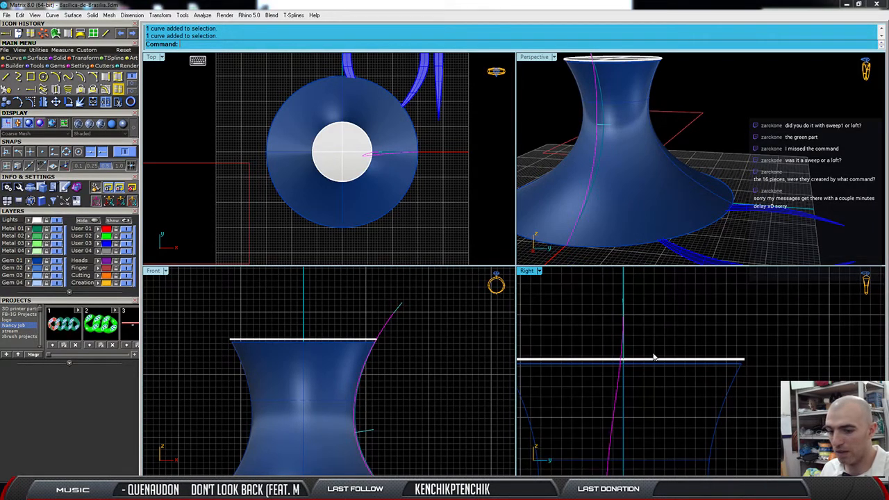
left_click(661, 310)
scroll(643, 369, "down", 3)
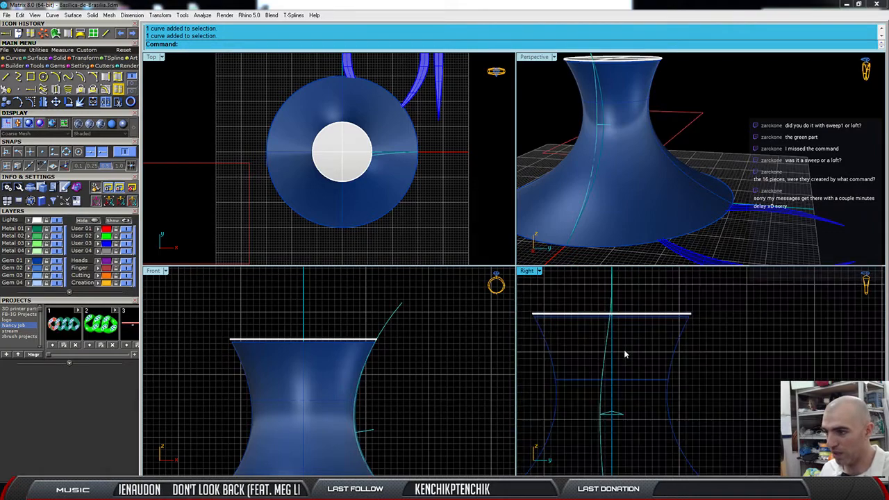
right_click_drag(624, 428, 614, 333)
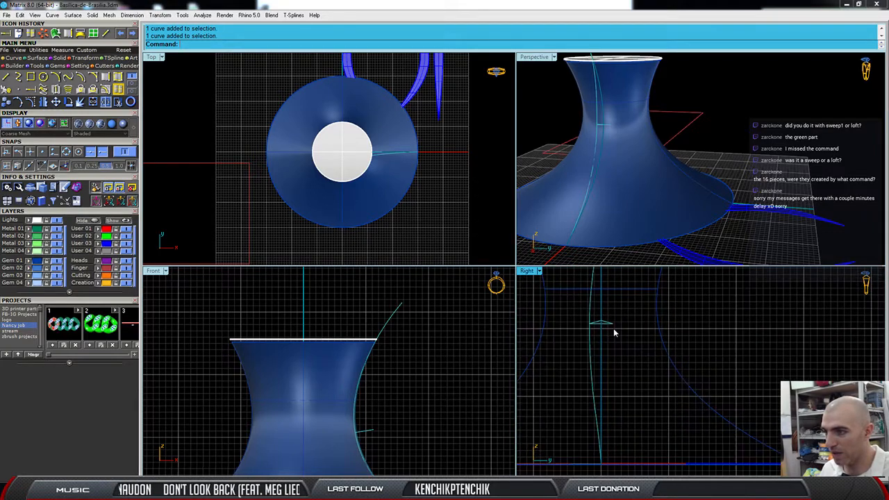
left_click(595, 390)
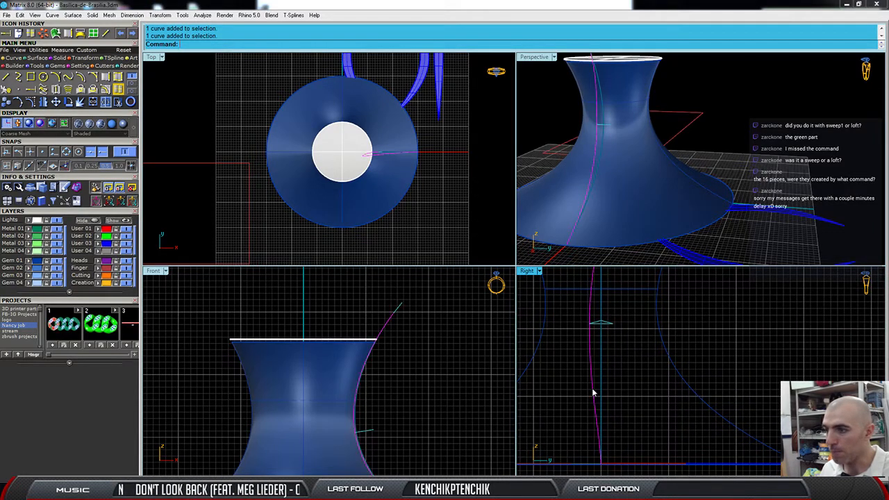
scroll(583, 328, "down", 4)
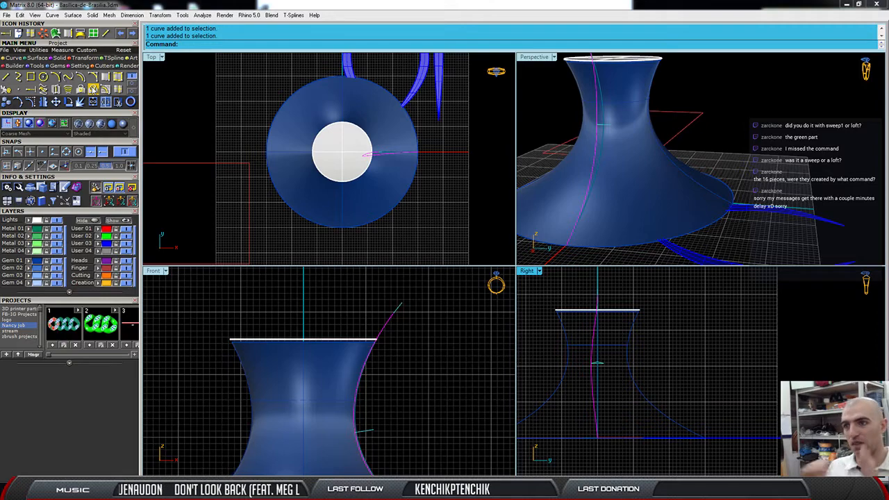
left_click(93, 90)
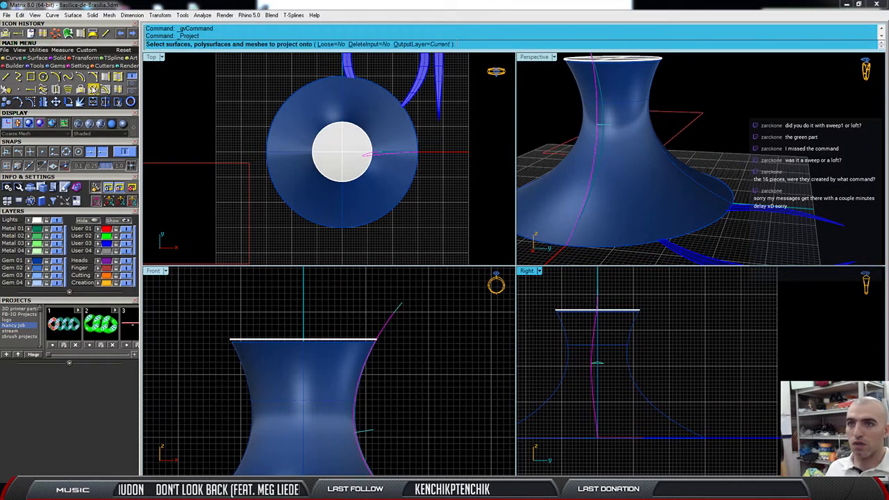
scroll(673, 317, "down", 3)
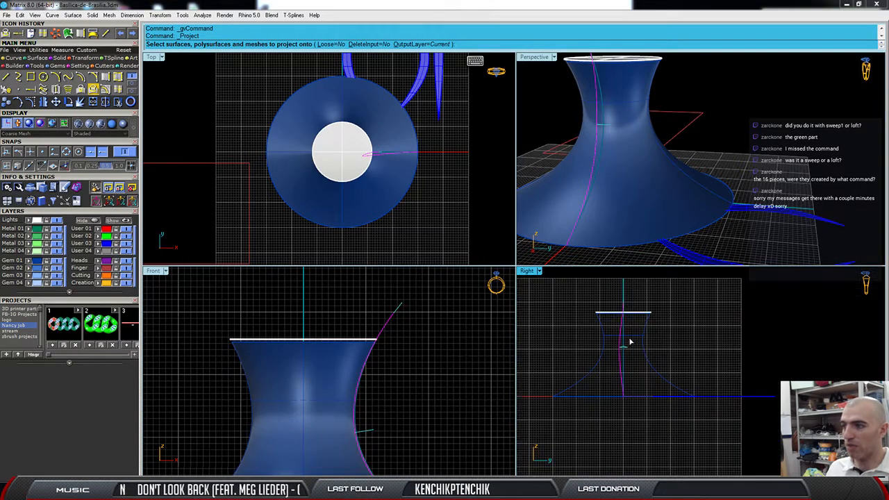
Project the selected curve onto the blue flared surface from the Right view and delete the projected copy on the far side.
scroll(612, 342, "up", 5)
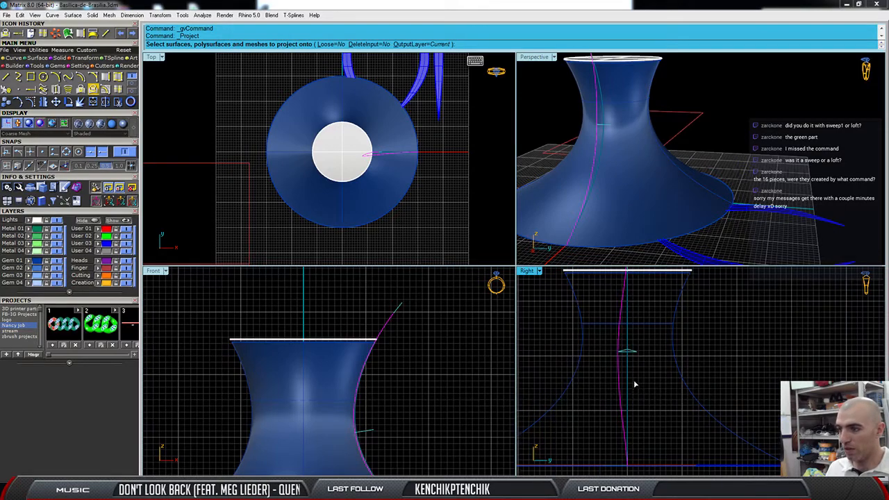
left_click(638, 327)
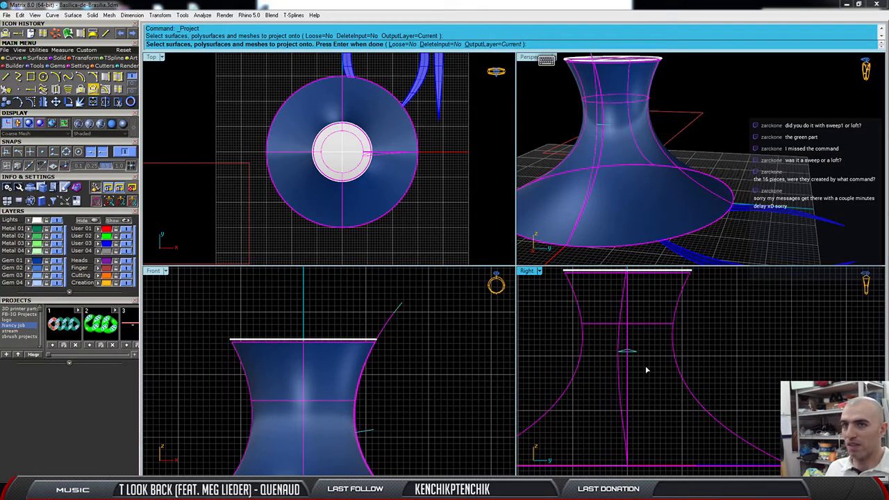
key("Return")
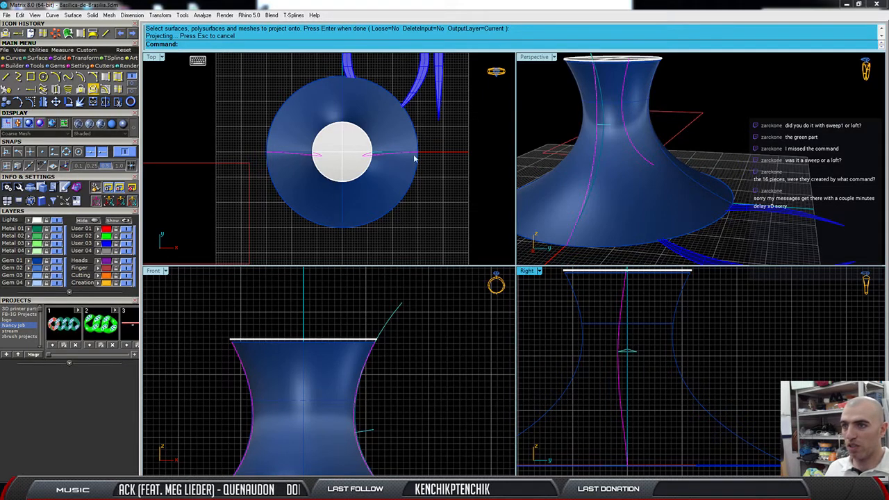
left_click(304, 159)
left_click(331, 181)
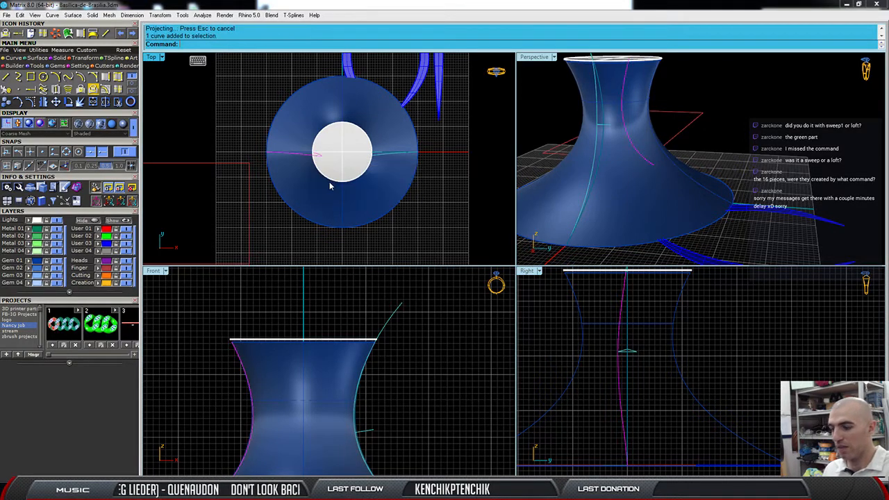
key("Delete")
Delete the original bowed curve that rises above the rim, keeping the curve projected on the blue surface.
left_click(383, 156)
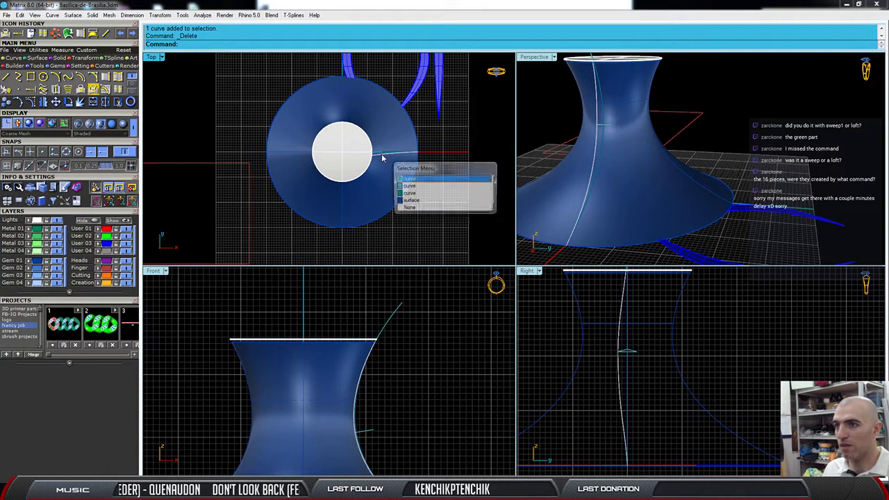
left_click(412, 179)
scroll(616, 392, "down", 2)
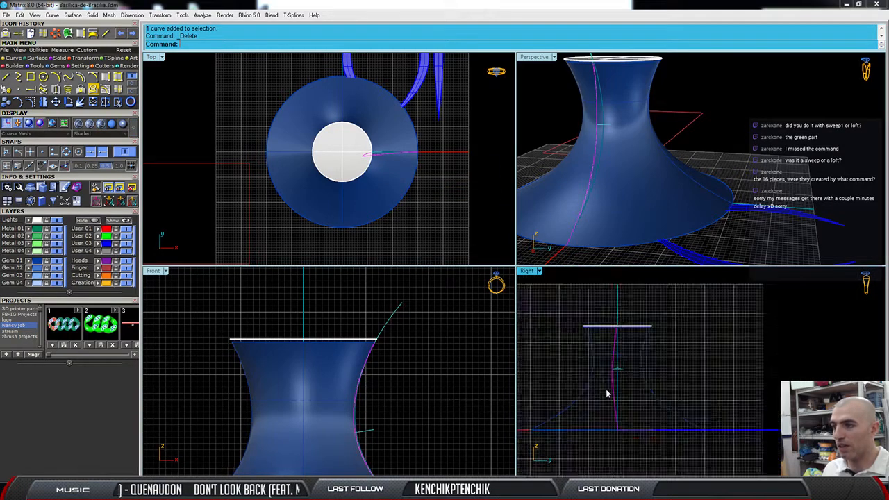
scroll(618, 332, "up", 4)
scroll(557, 433, "up", 2)
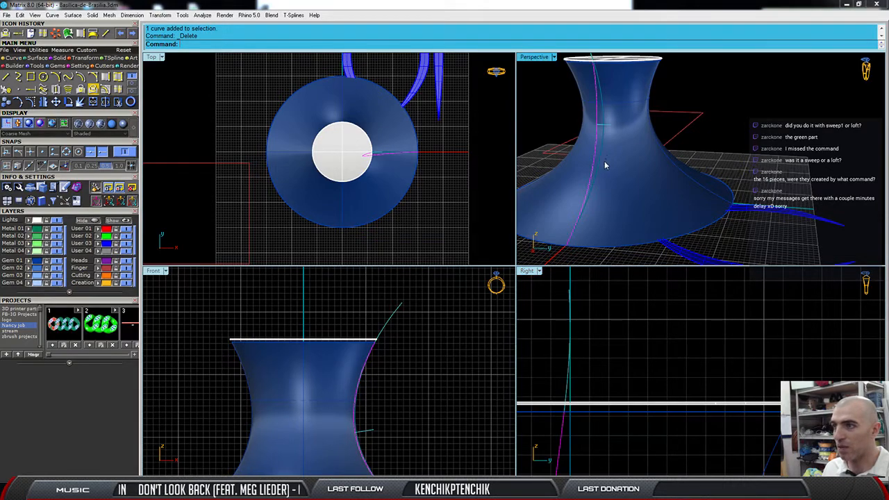
scroll(590, 186, "down", 5)
scroll(601, 179, "up", 5)
scroll(601, 179, "up", 3)
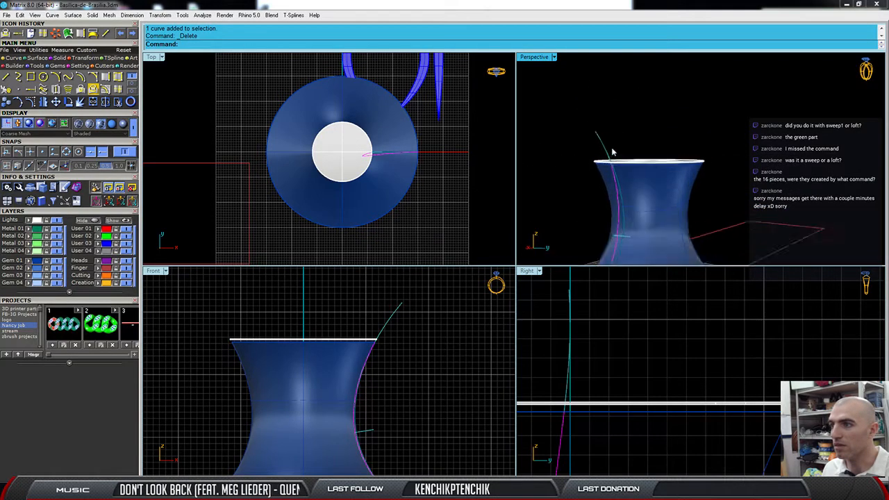
left_click(603, 149)
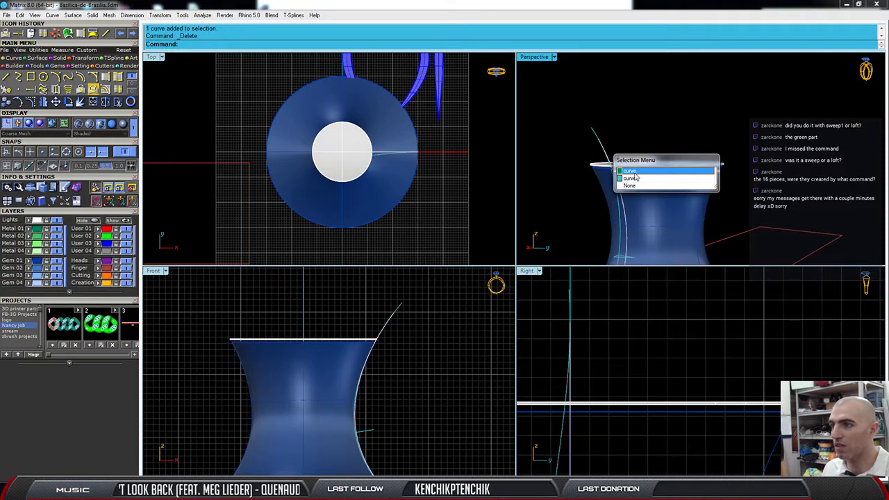
right_click_drag(574, 148, 679, 202)
scroll(632, 181, "up", 5)
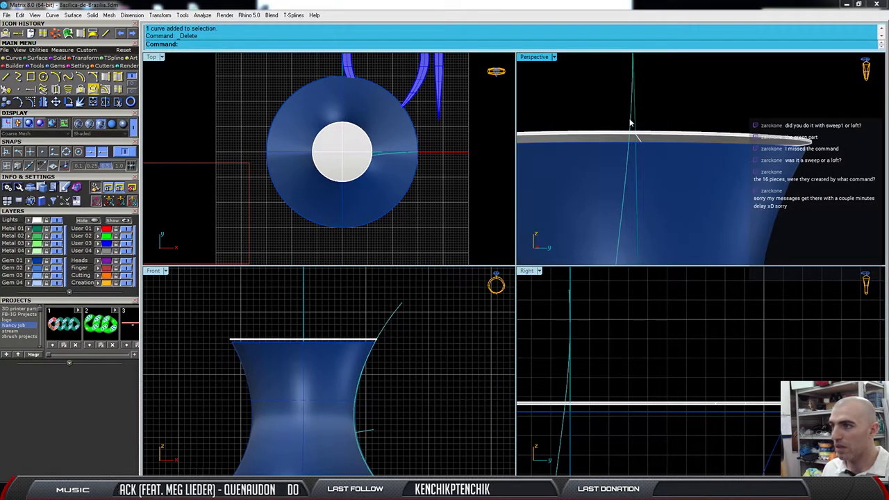
left_click(629, 123)
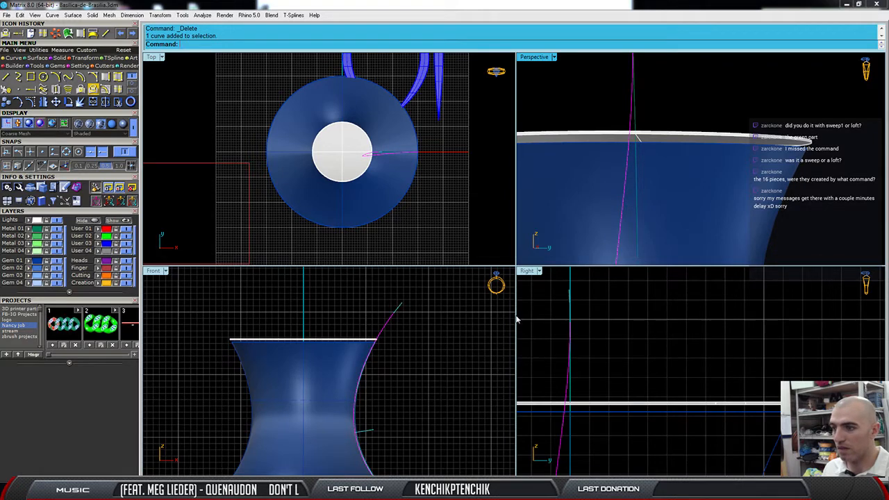
scroll(614, 129, "down", 4)
scroll(646, 194, "down", 3)
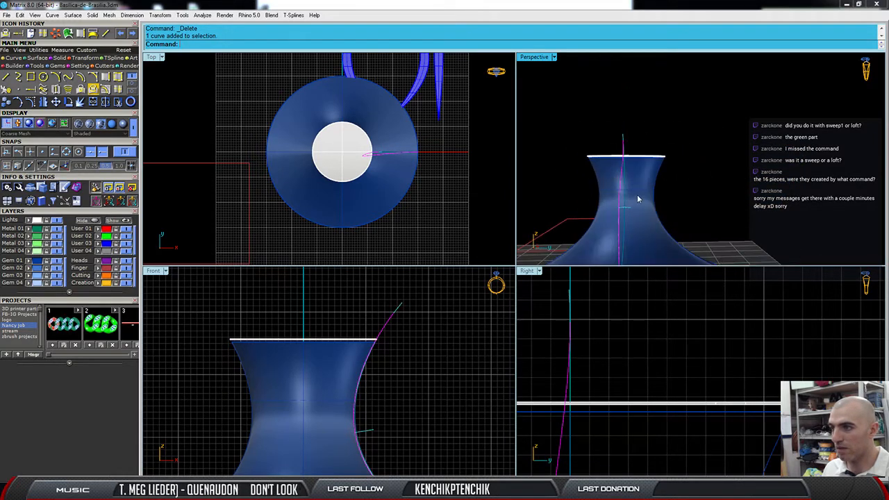
right_click_drag(637, 194, 636, 218)
key("Delete")
Extend the upper end of the projected curve above the white rim with an arc, up to about the central curve's tip.
scroll(625, 209, "up", 3)
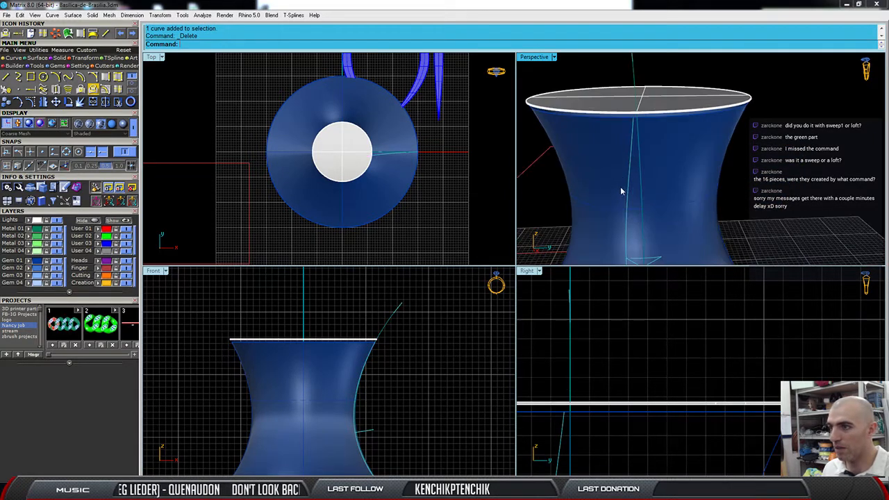
left_click(630, 184)
left_click(665, 204)
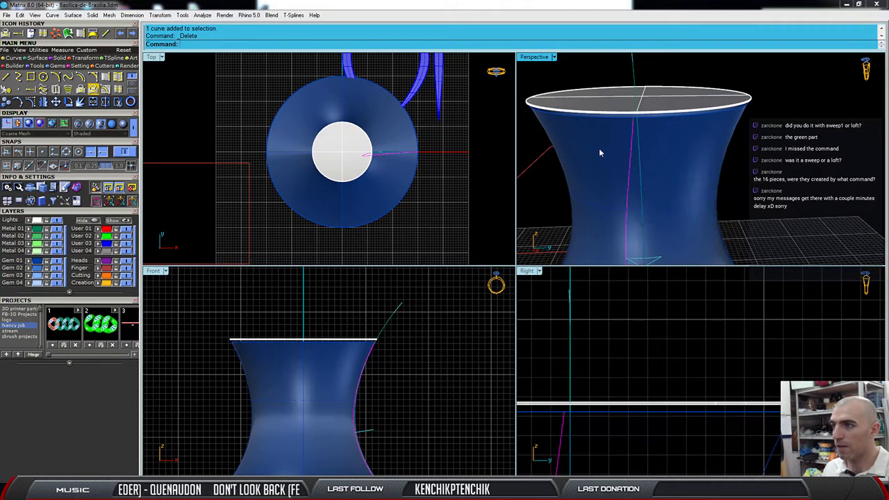
right_click_drag(621, 139, 618, 183, "shift")
mouse_move(635, 179)
right_mouse_down()
mouse_move(642, 190)
mouse_move(649, 157)
mouse_move(651, 176)
right_mouse_up()
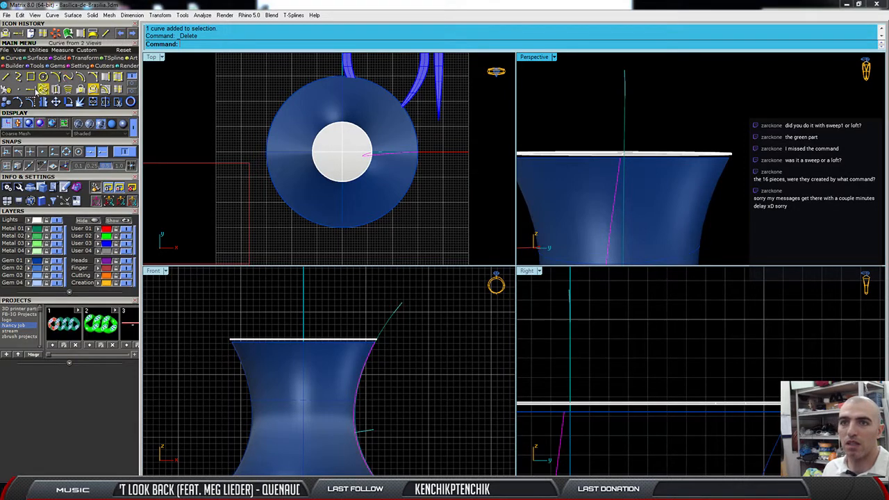
left_click(31, 91)
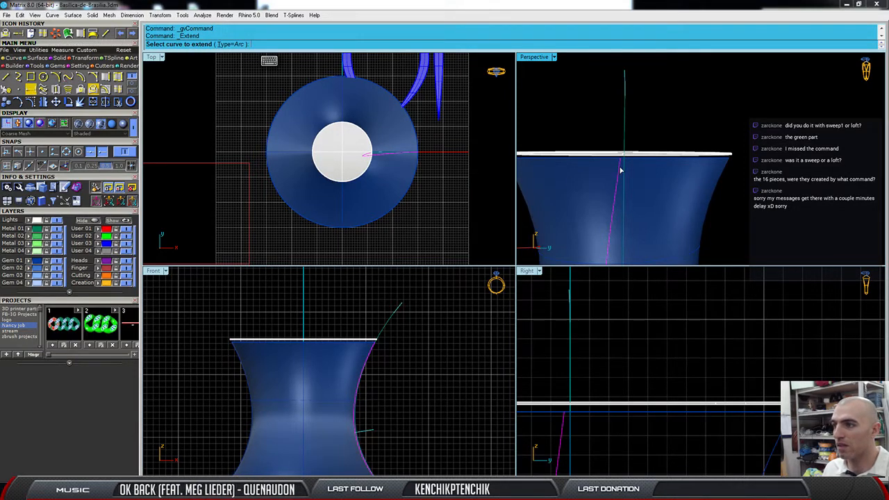
left_click(621, 169)
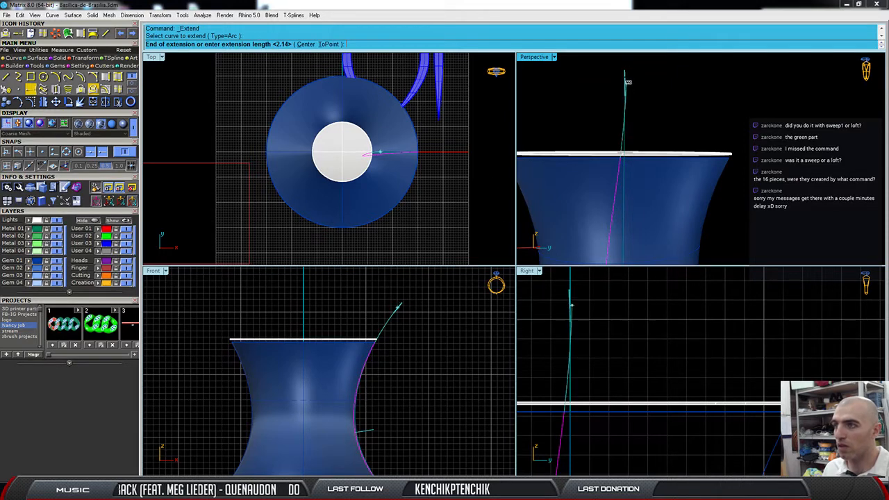
left_click(633, 62)
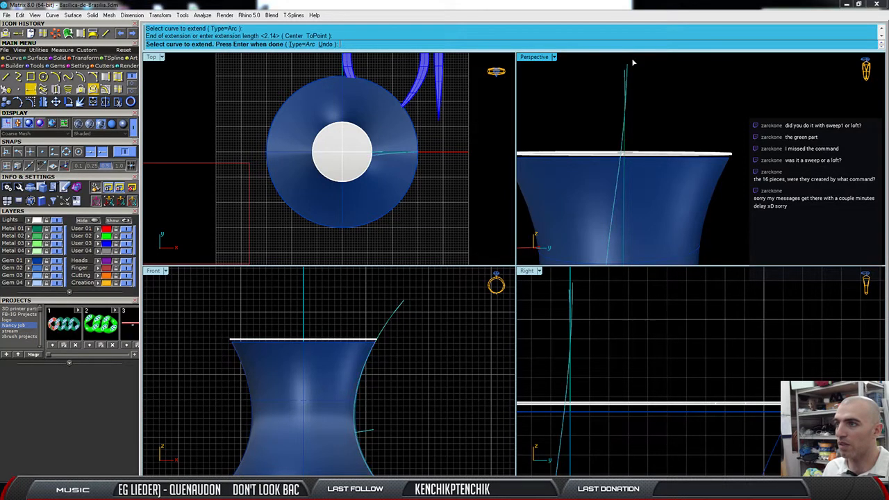
left_click(628, 74)
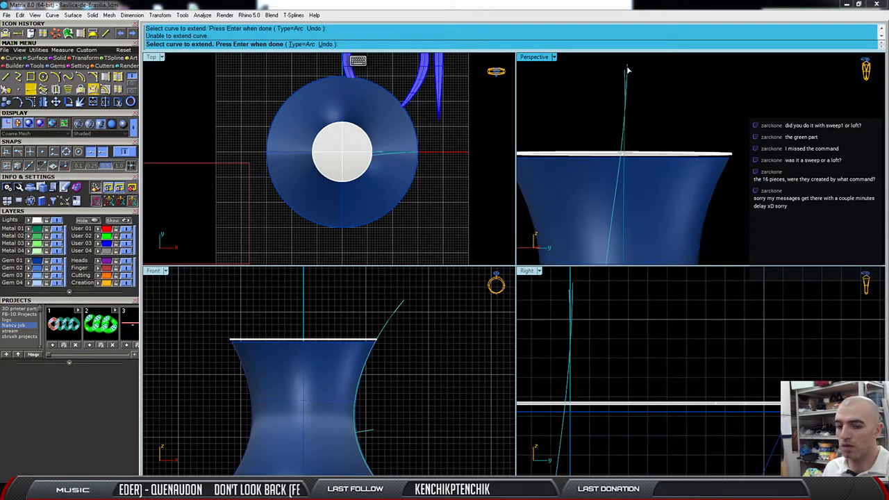
Mirror a copy of the extended curve across the X axis, starting the mirror plane at 0,0,0.
left_click(628, 66)
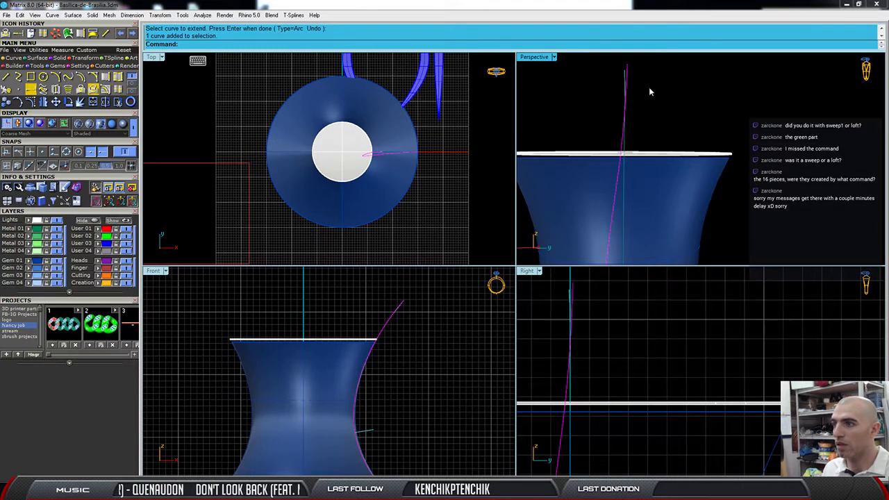
scroll(625, 83, "down", 3)
scroll(605, 92, "down", 2)
scroll(609, 111, "up", 2)
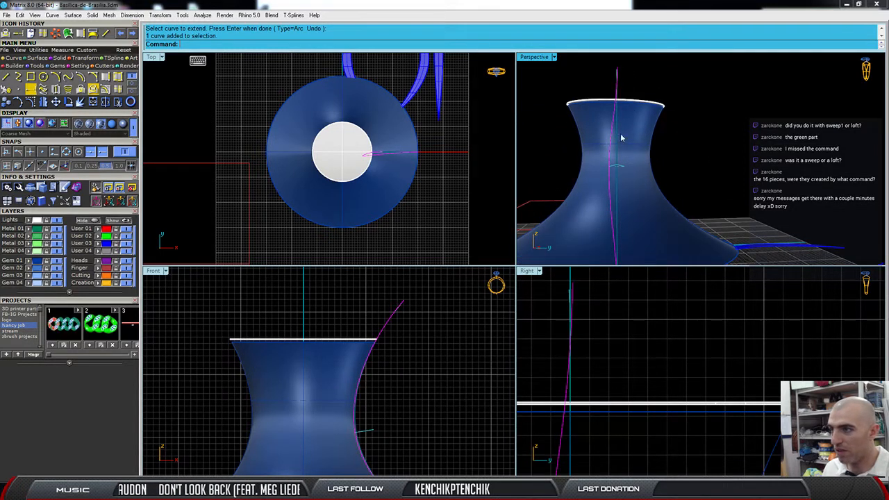
scroll(373, 388, "down", 3)
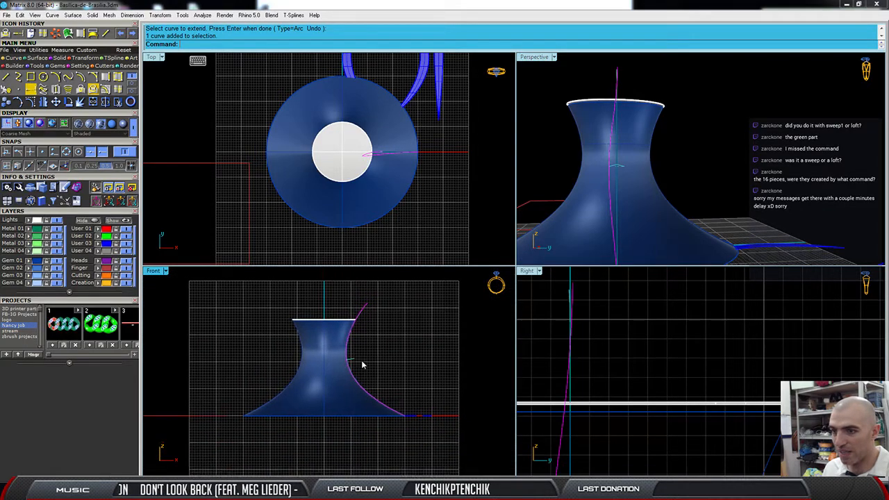
scroll(361, 367, "up", 3)
scroll(357, 360, "down", 2)
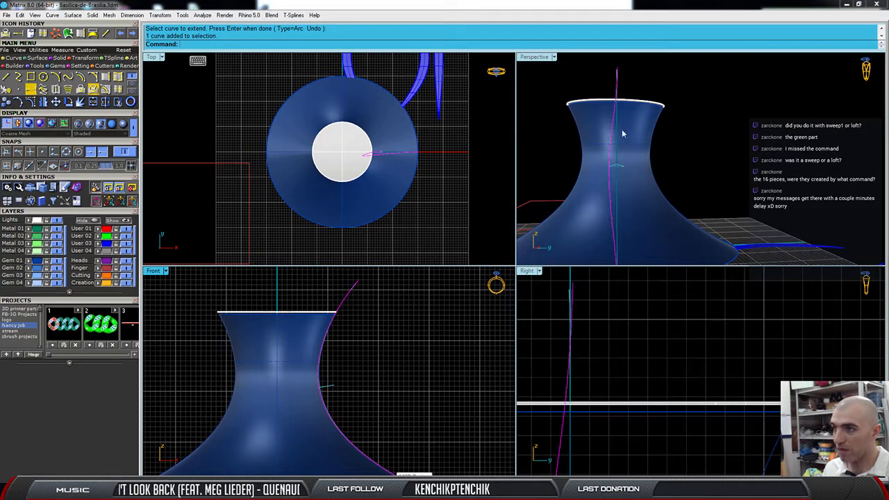
right_click_drag(587, 113, 628, 145)
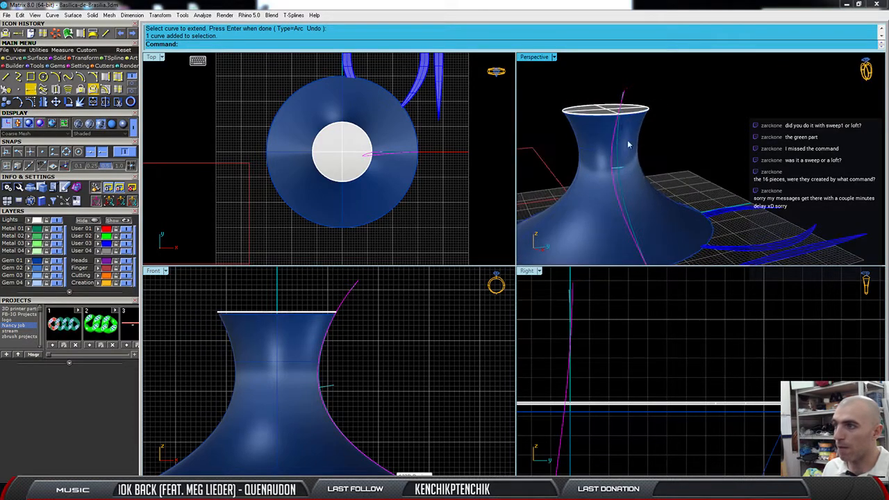
left_click(33, 102)
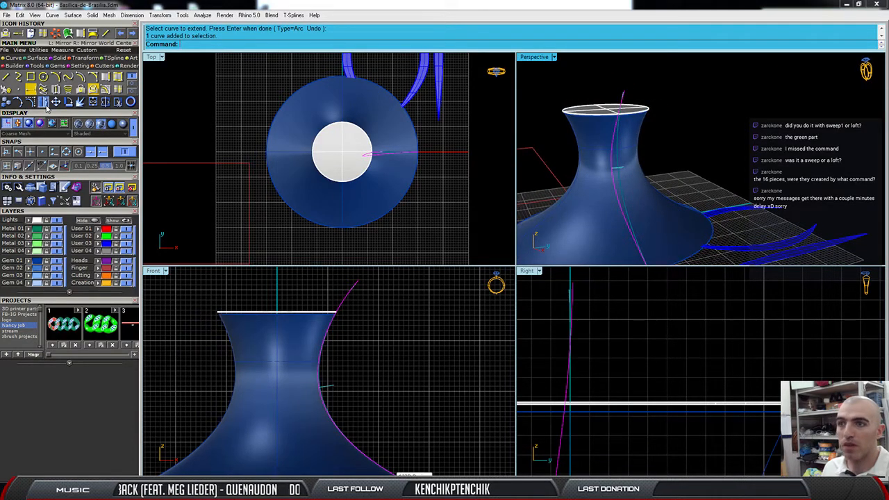
type("0,0,0")
key("Return")
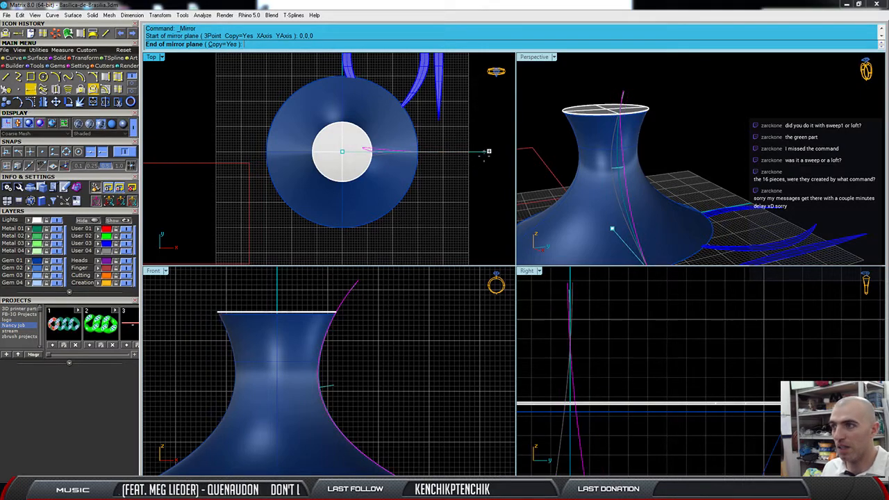
left_click(486, 150)
Trim both mirrored curves above the point where they cross over the rim.
scroll(625, 139, "up", 5)
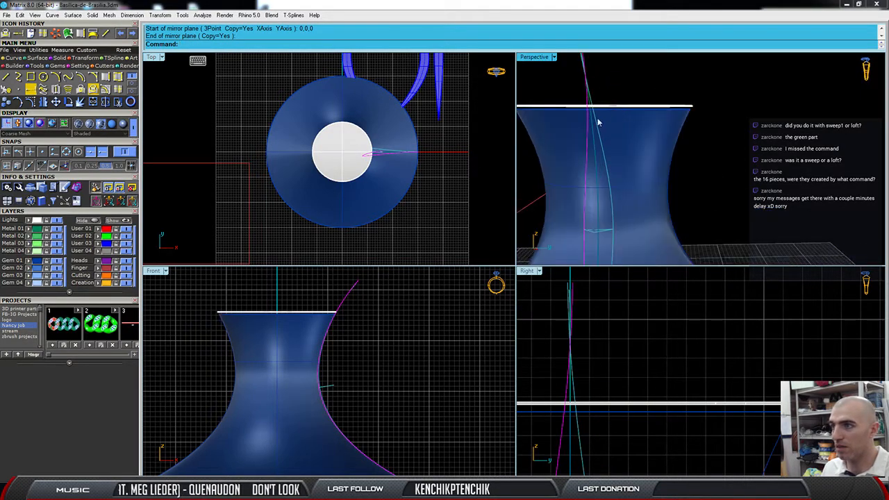
scroll(616, 127, "up", 4)
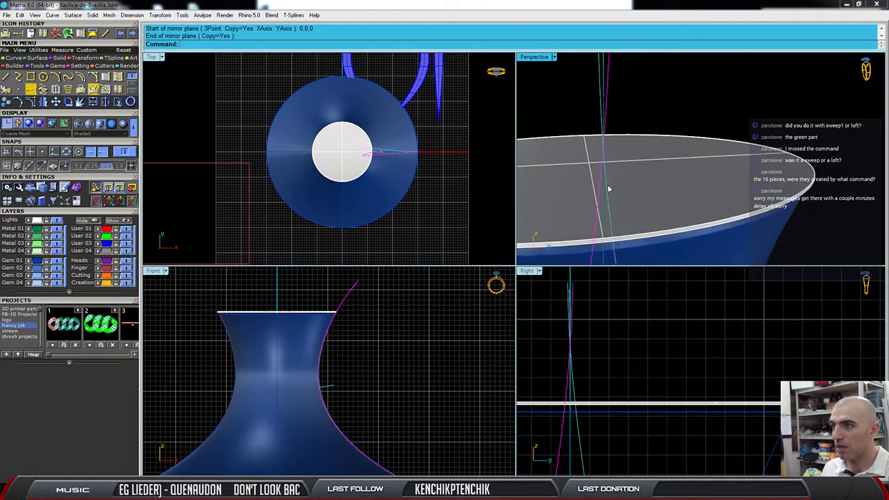
left_click(608, 195)
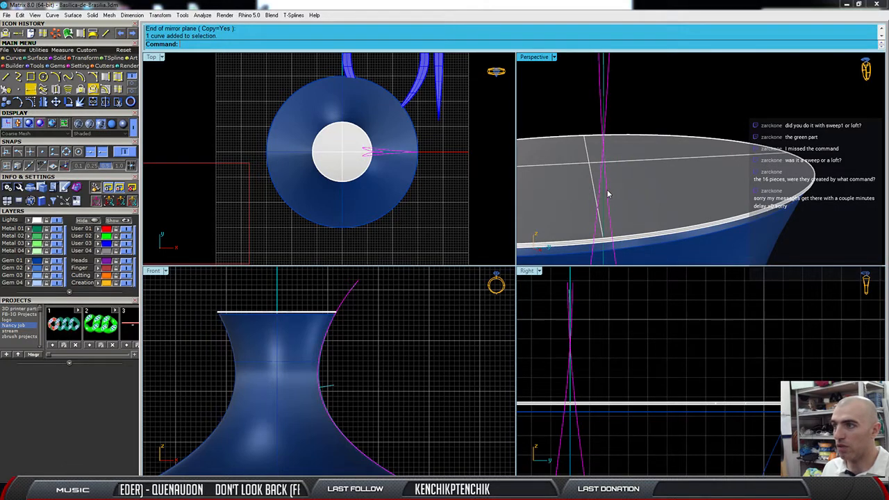
left_click(120, 102)
right_click_drag(627, 112, 602, 162)
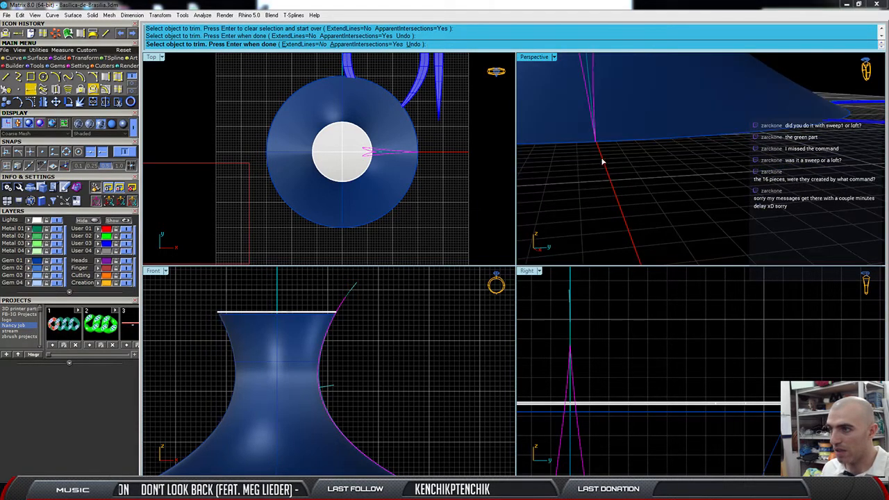
key("Return")
Start a two-rail sweep with the two mirrored side curves of the rib as rails.
right_click_drag(613, 193, 592, 169)
left_click(597, 171)
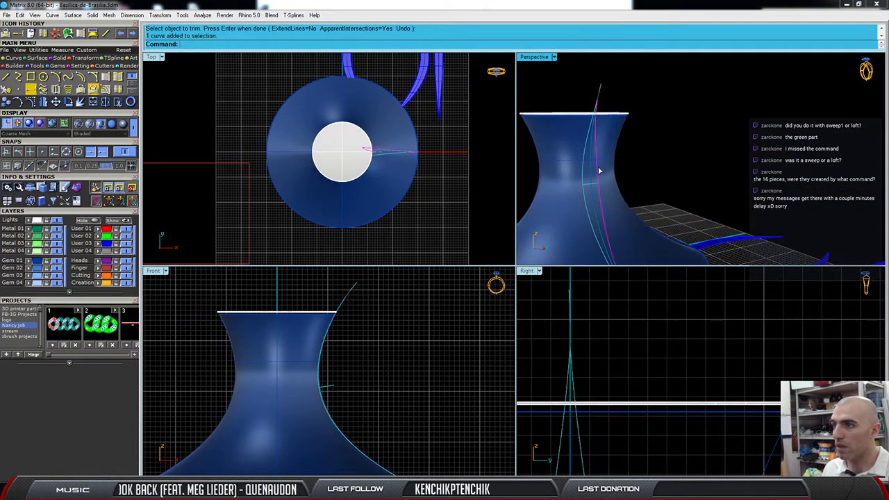
left_click(583, 182)
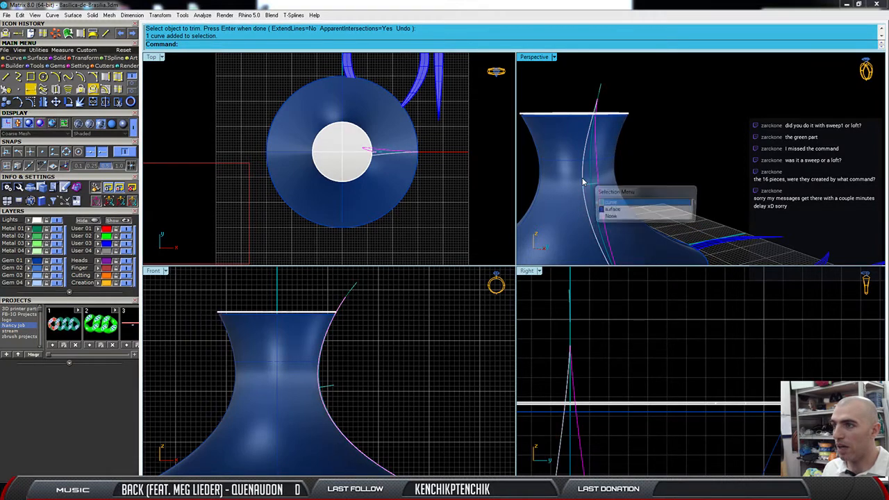
left_click(620, 203)
right_click_drag(619, 137, 574, 152)
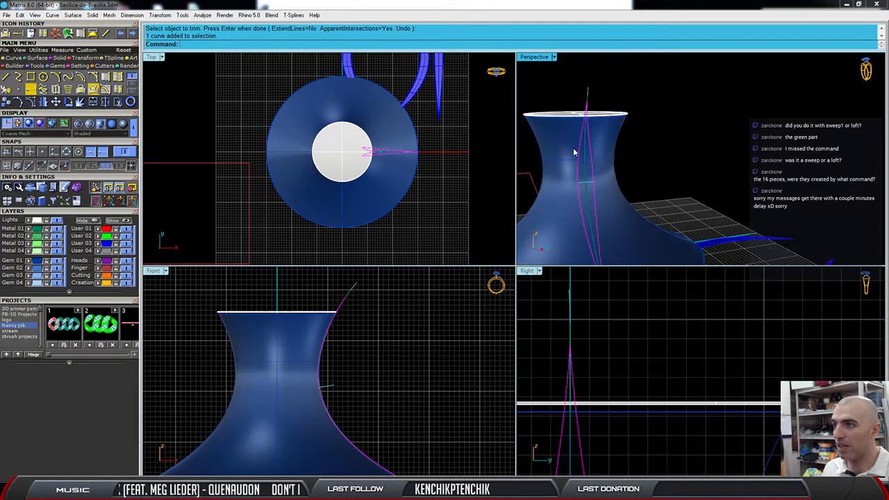
right_click_drag(588, 182, 584, 81)
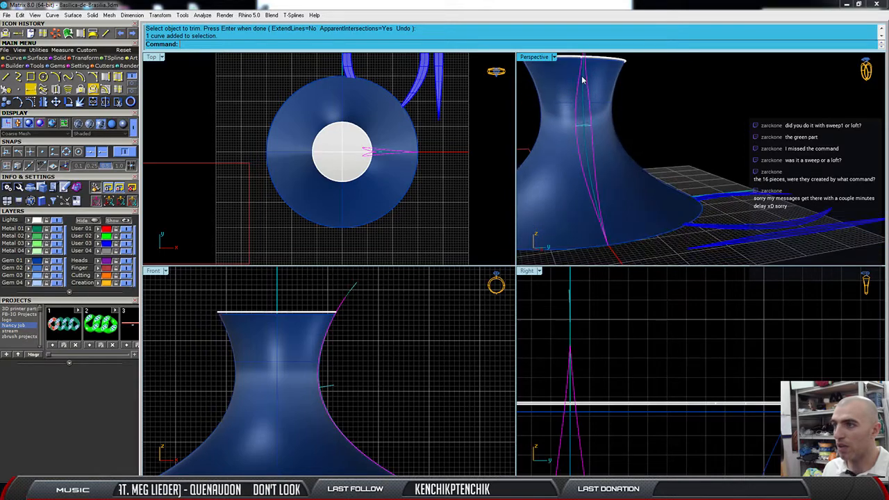
scroll(579, 148, "down", 3)
right_click_drag(578, 148, 604, 194)
scroll(596, 143, "up", 5)
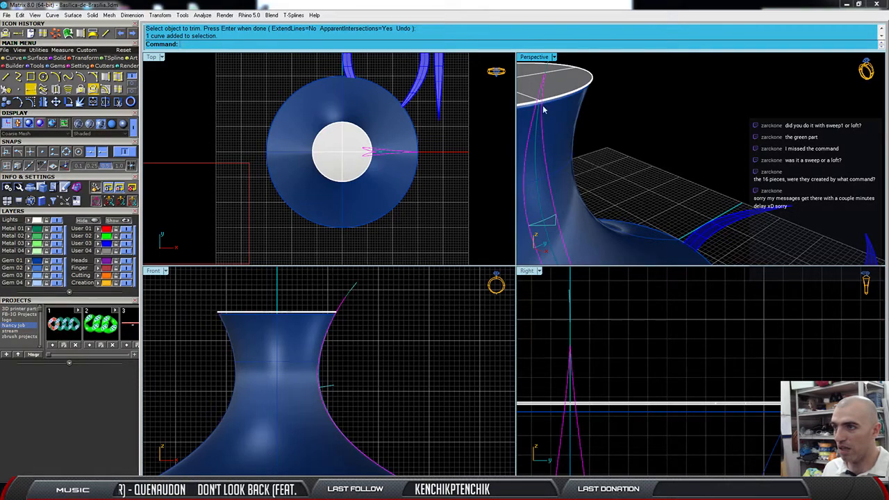
scroll(548, 111, "down", 2)
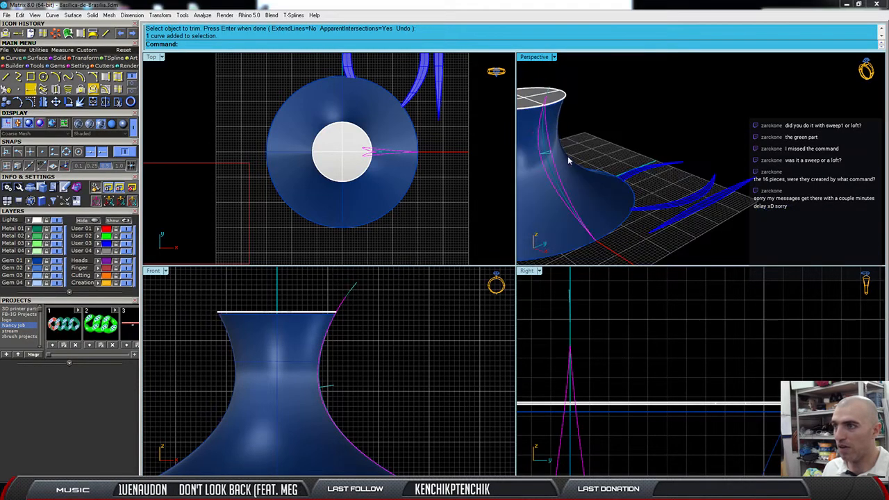
scroll(568, 158, "down", 2)
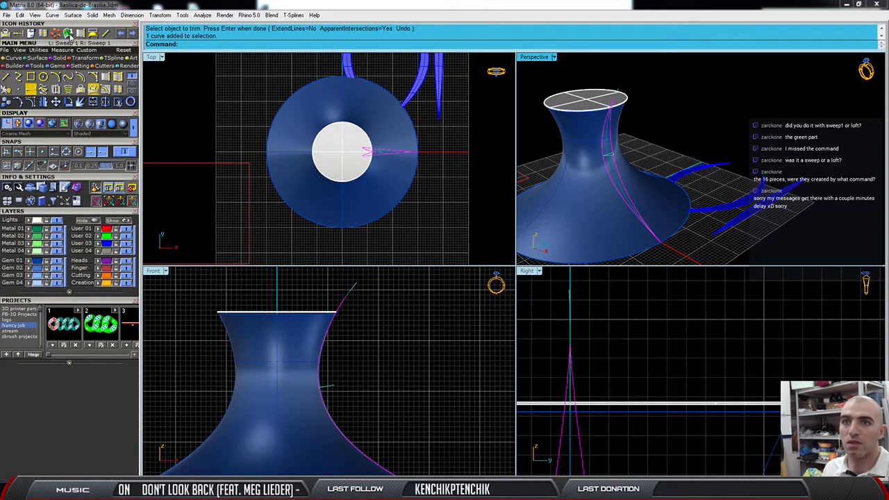
left_click(37, 58)
left_click(31, 77)
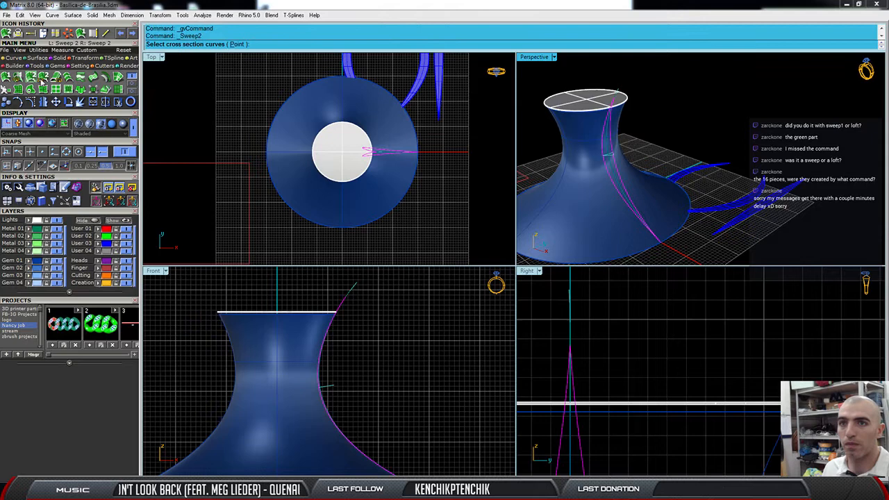
Sweep the rib from a point at the rails' upper tip, through the small cross-section curve at the neck, to a point at their lower end.
left_click(237, 44)
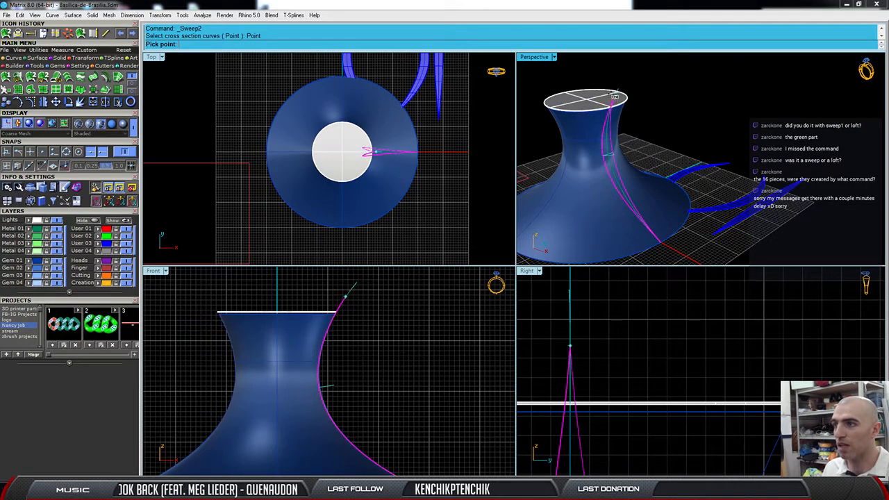
left_click(614, 97)
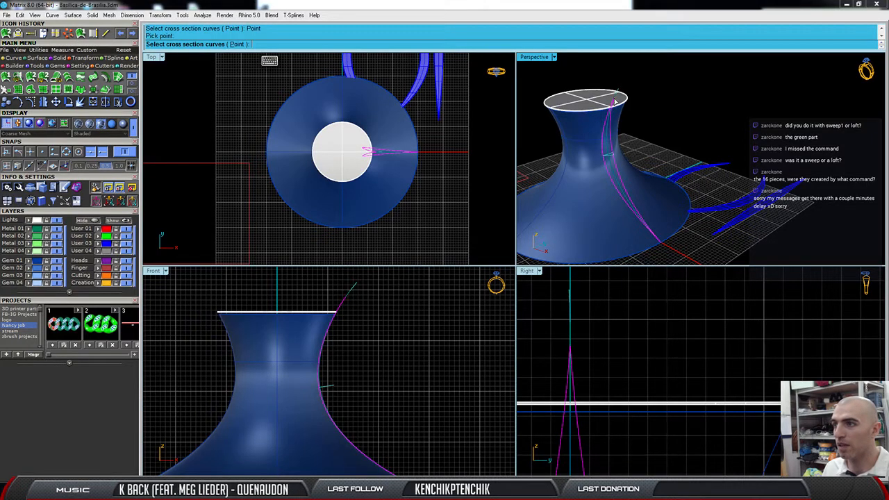
left_click(613, 158)
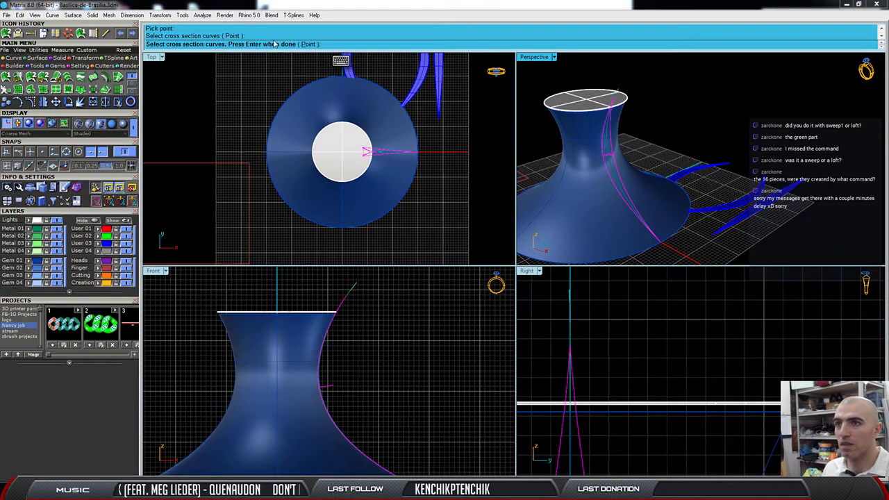
left_click(308, 44)
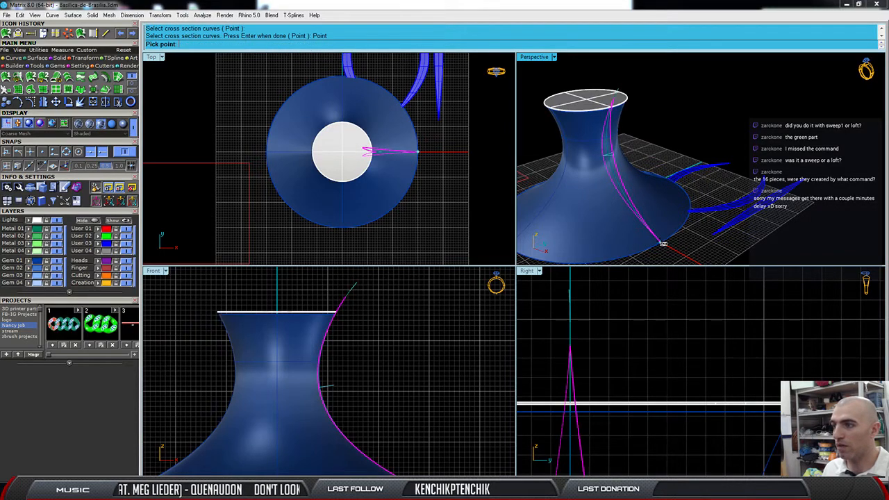
left_click(659, 242)
right_click_drag(626, 188, 592, 193)
scroll(582, 179, "up", 3)
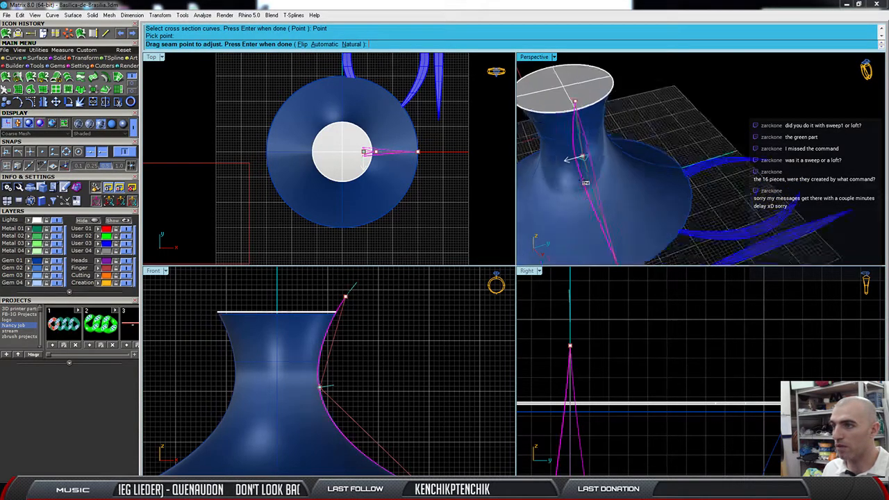
scroll(575, 159, "up", 2)
scroll(660, 219, "down", 6)
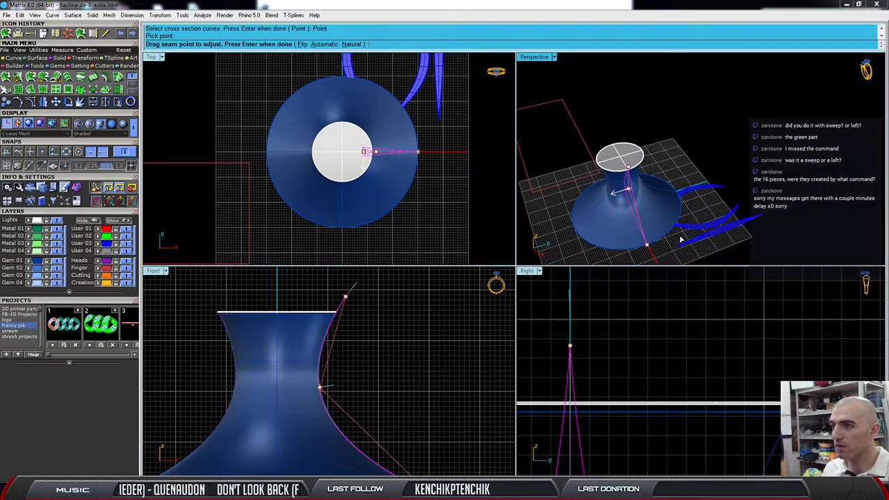
key("Return")
key("Return")
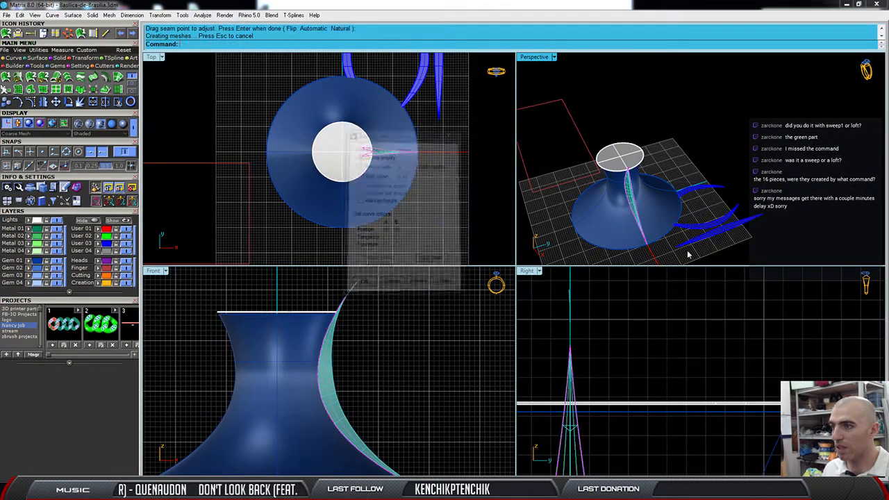
Polar array the swept rib around the body with 16 items over 360 degrees, centred at 0,0,0.
scroll(699, 164, "up", 5)
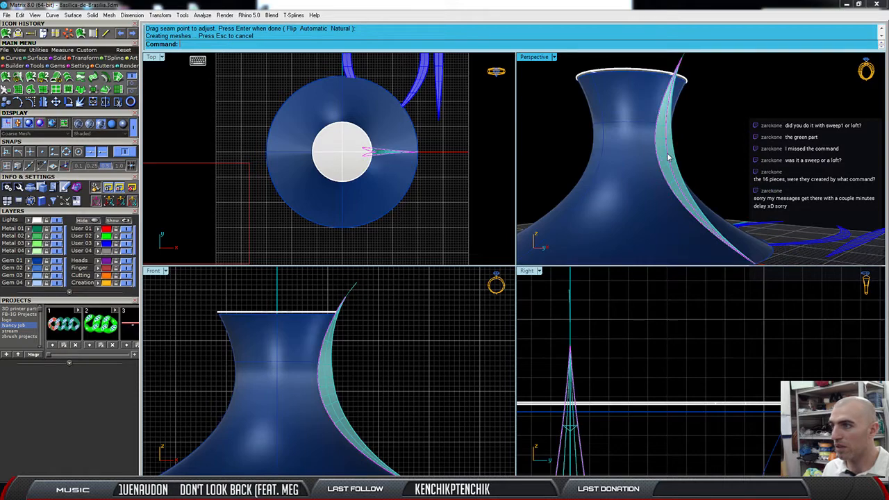
left_click(665, 161)
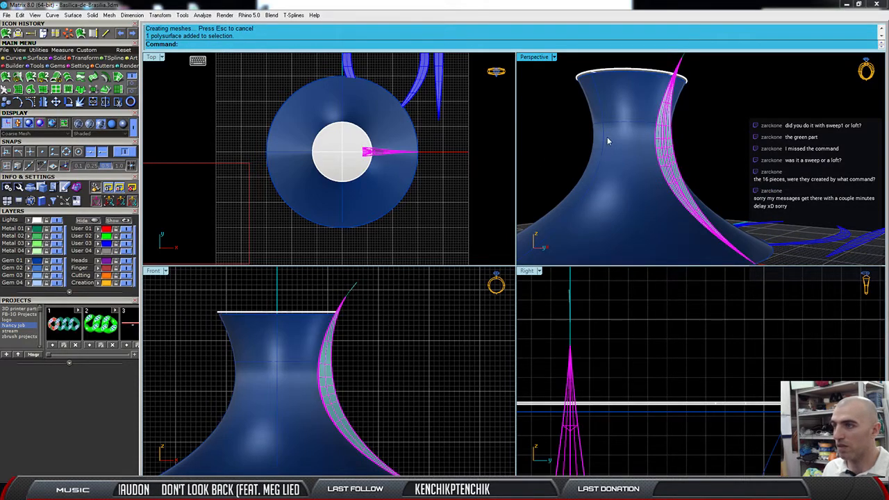
scroll(606, 137, "down", 6)
right_click_drag(660, 206, 594, 244)
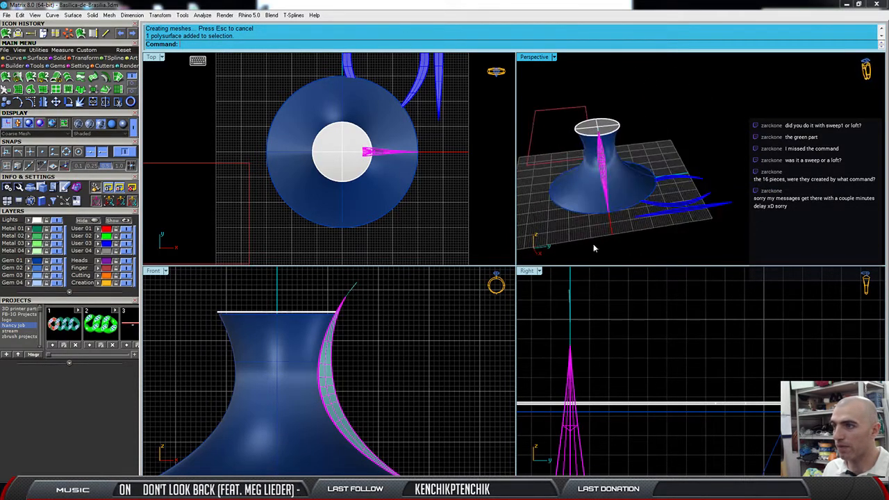
scroll(596, 147, "up", 4)
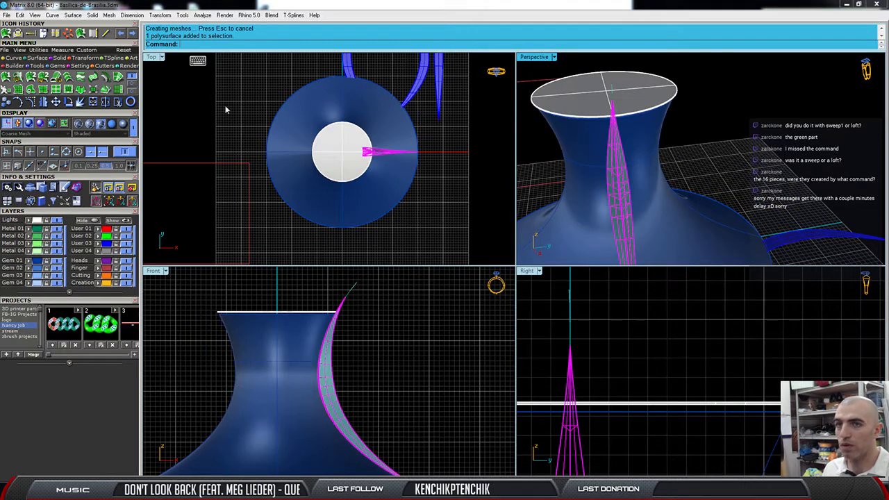
left_click(67, 34)
type("0")
key("Return")
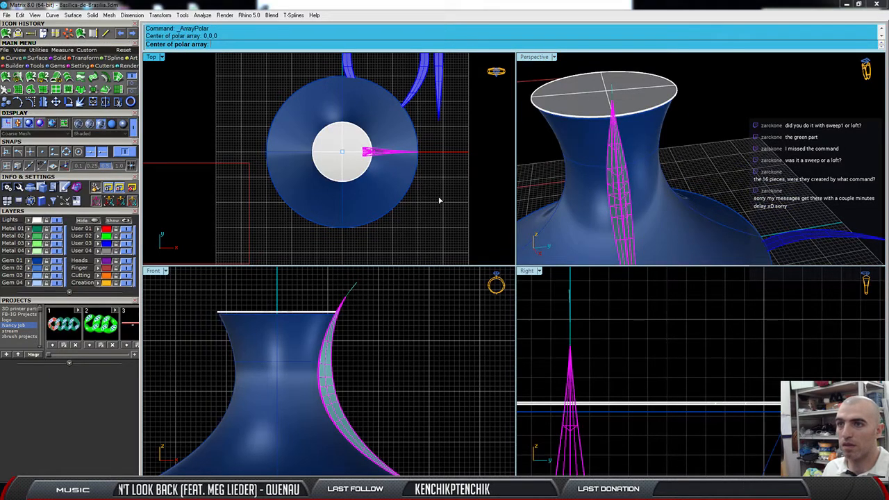
key("Return")
key("Return")
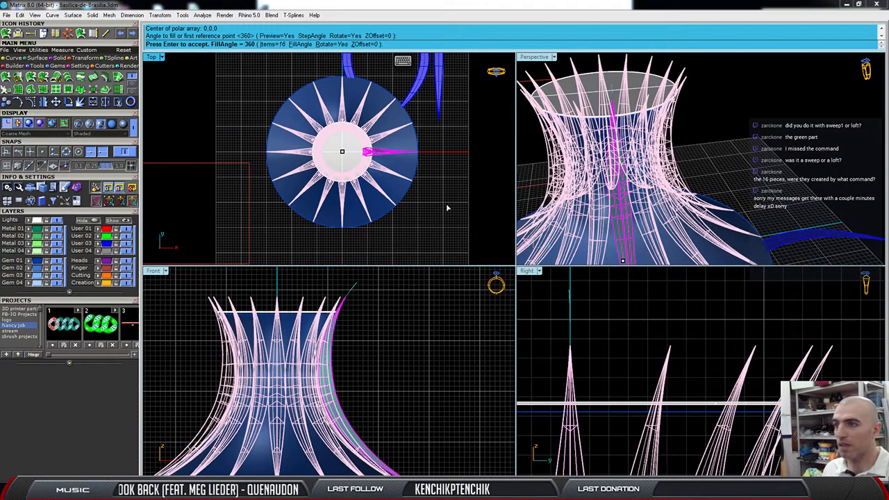
key("Return")
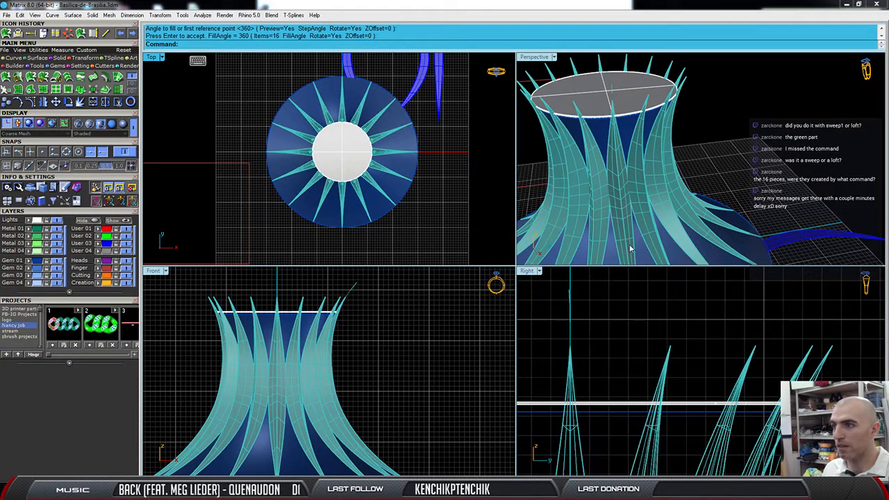
Try to split the blue body surface using two neighbouring ribs as the cutting objects.
scroll(630, 248, "up", 5)
left_click(597, 204)
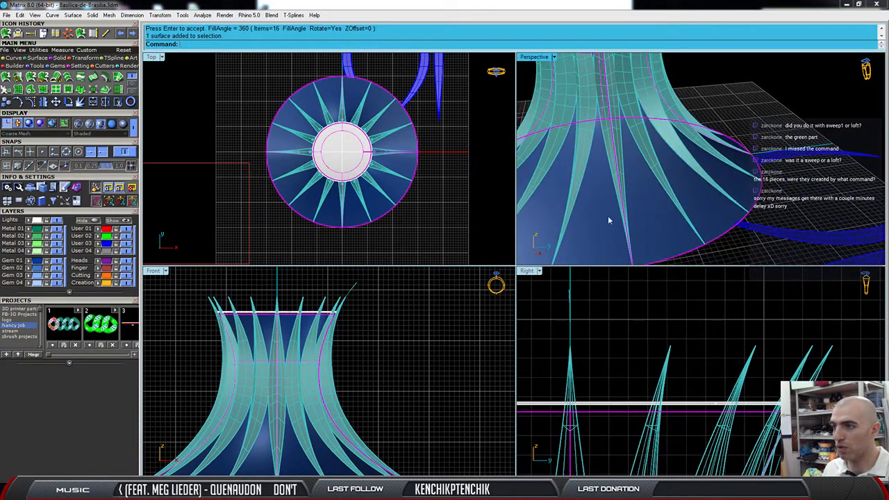
mouse_move(594, 209)
right_mouse_down()
mouse_move(598, 162)
mouse_move(597, 206)
right_mouse_up()
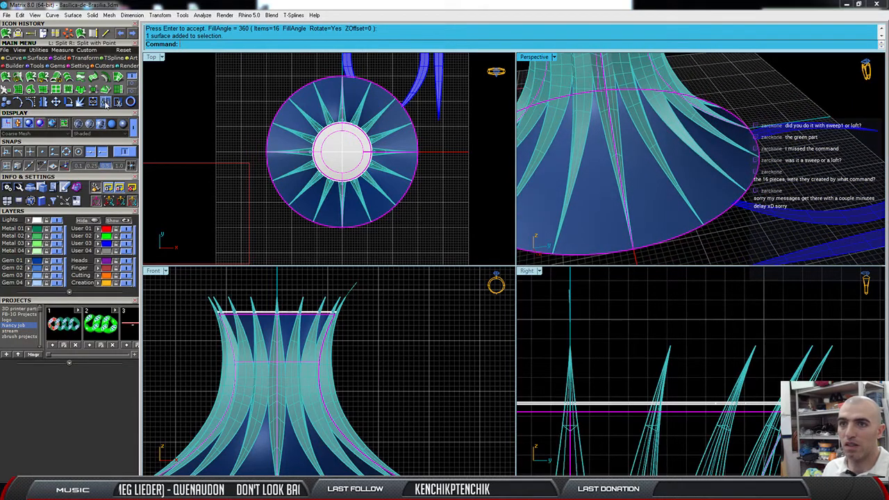
left_click(106, 102)
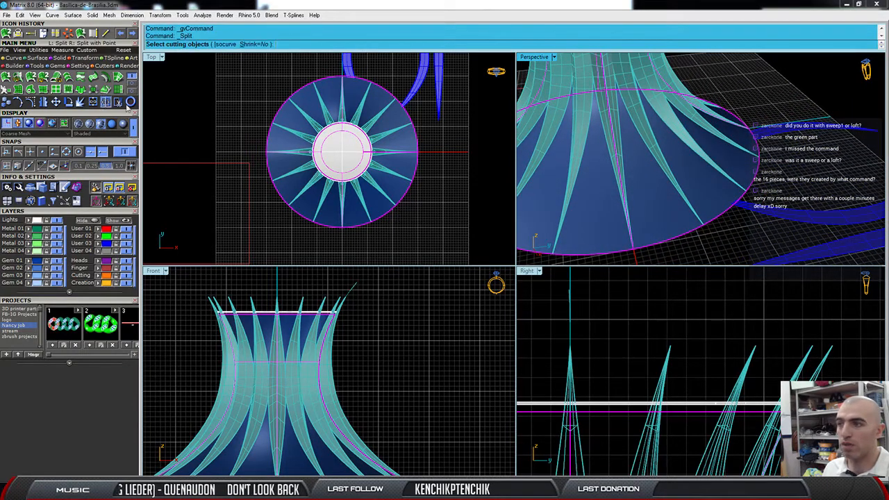
left_click(606, 135)
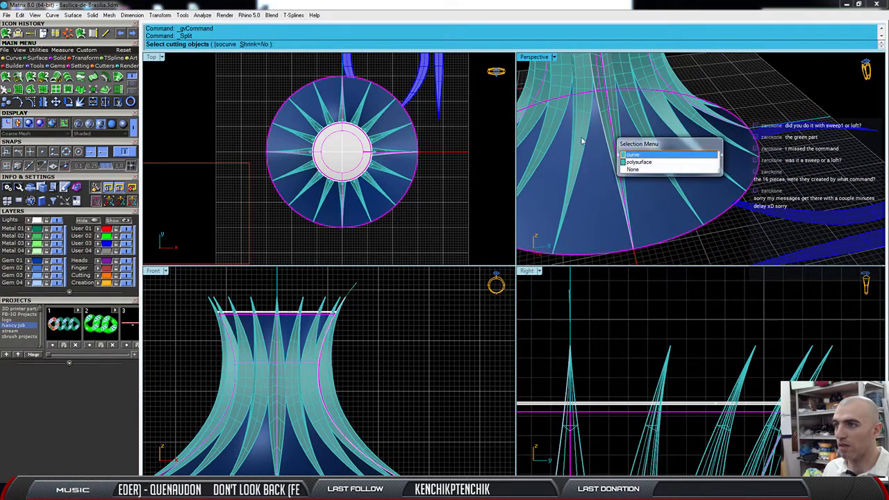
left_click(643, 162)
left_click(591, 199)
key("Return")
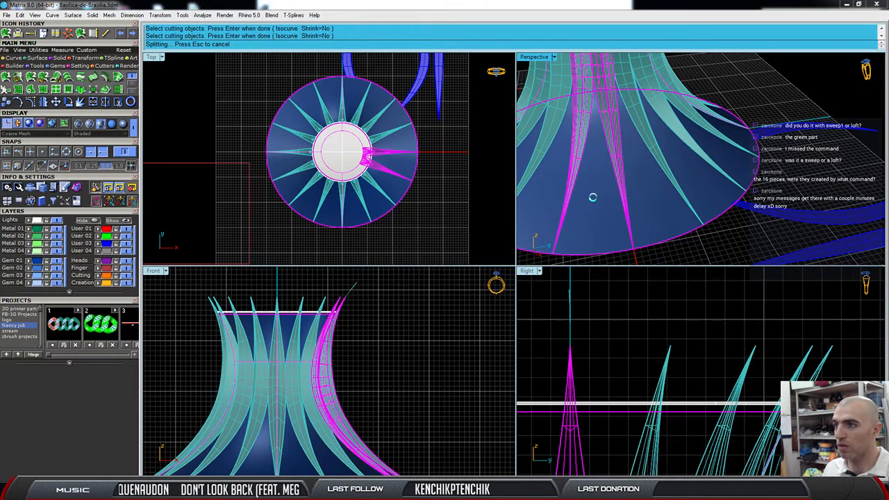
Move the selected piece of the split body surface off to the side of the model to check the cut.
scroll(577, 198, "down", 6)
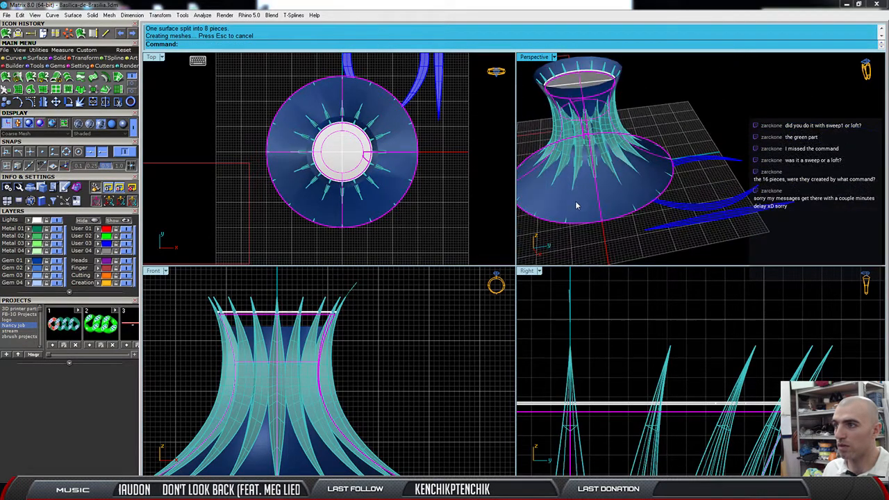
right_click_drag(577, 203, 592, 176)
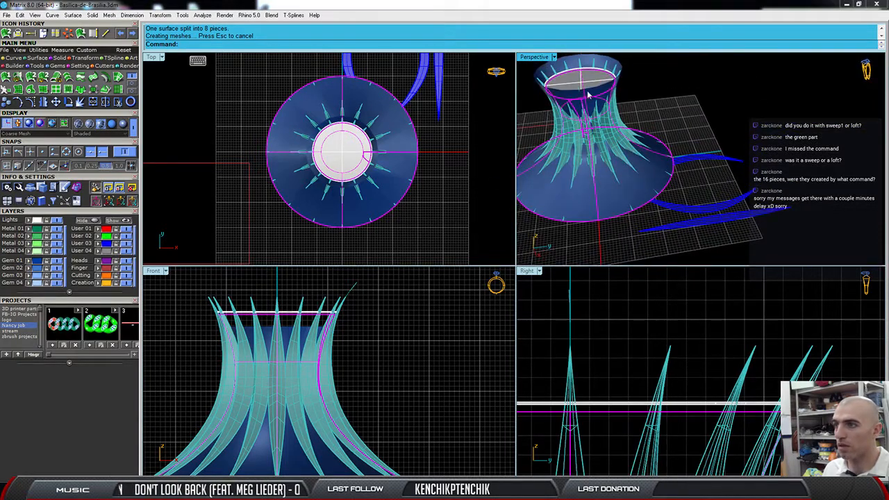
left_click(611, 200)
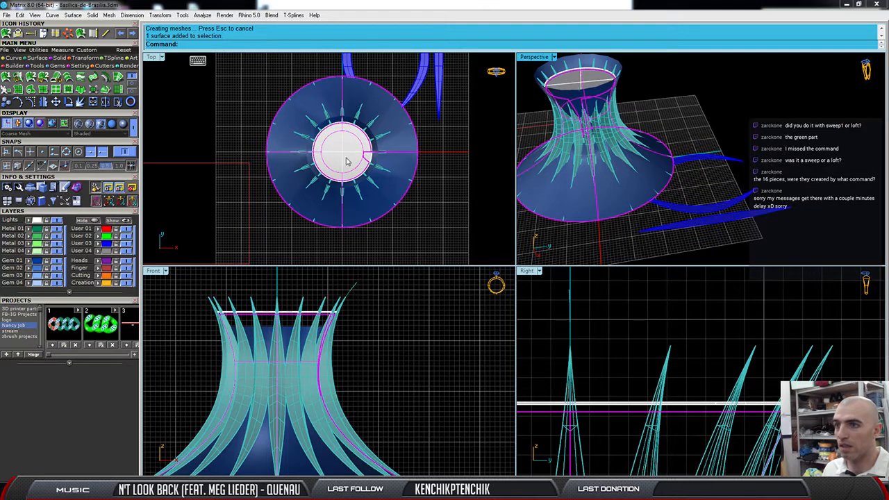
left_click_drag(398, 137, 212, 182)
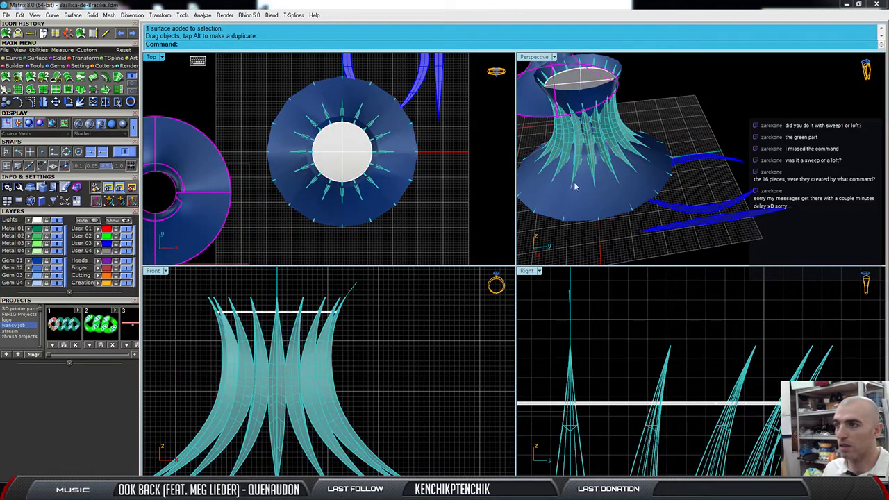
key("Escape")
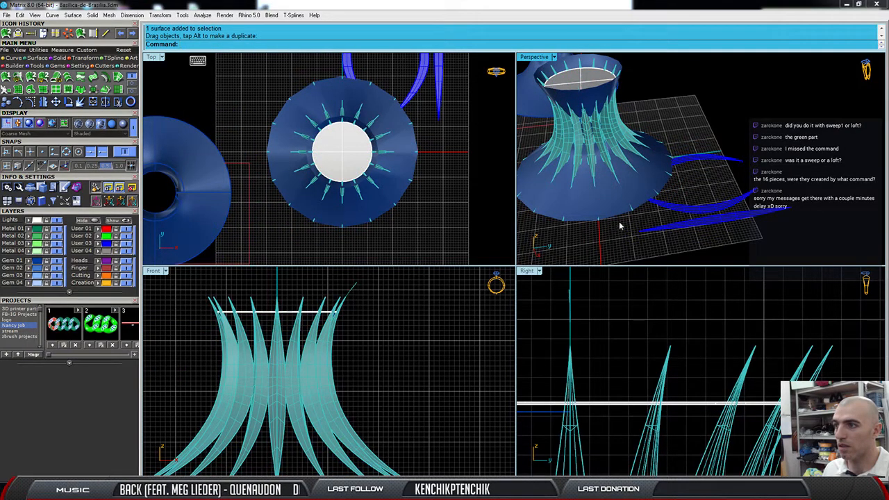
right_click_drag(618, 250, 591, 211)
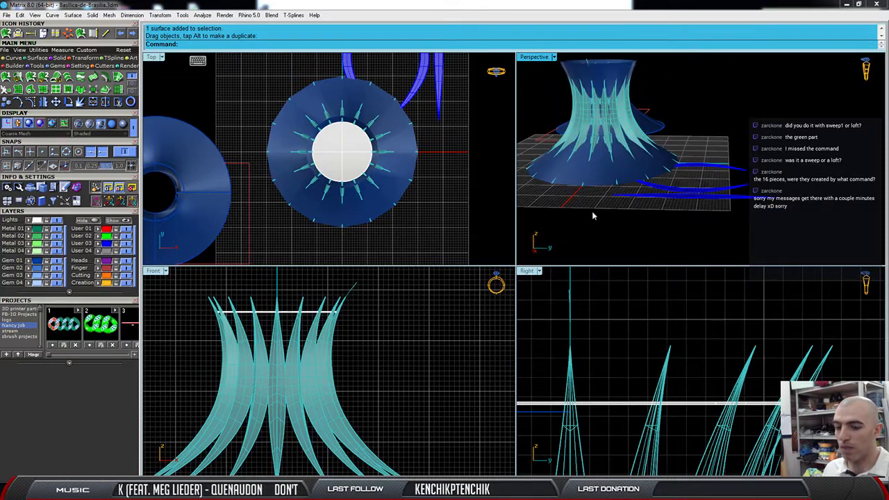
Undo the move of the surface piece and the split of the blue body.
key("ctrl+z")
scroll(592, 216, "up", 6)
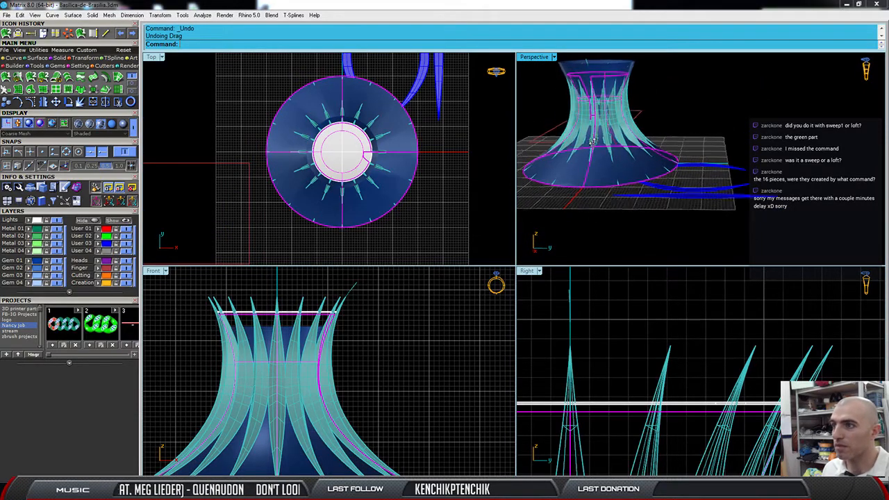
right_click_drag(624, 117, 659, 196)
key("ctrl+z")
scroll(642, 99, "down", 5)
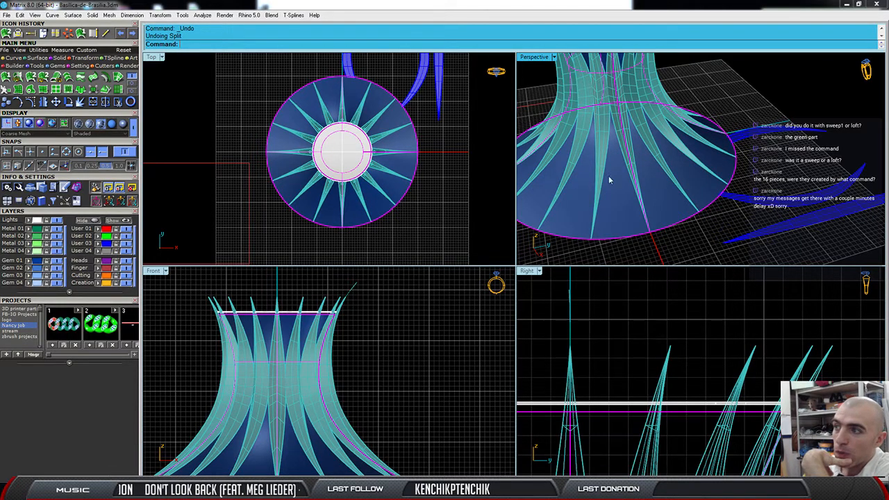
Undo the polar array of the swept rib around the body.
right_click_drag(609, 181, 595, 213)
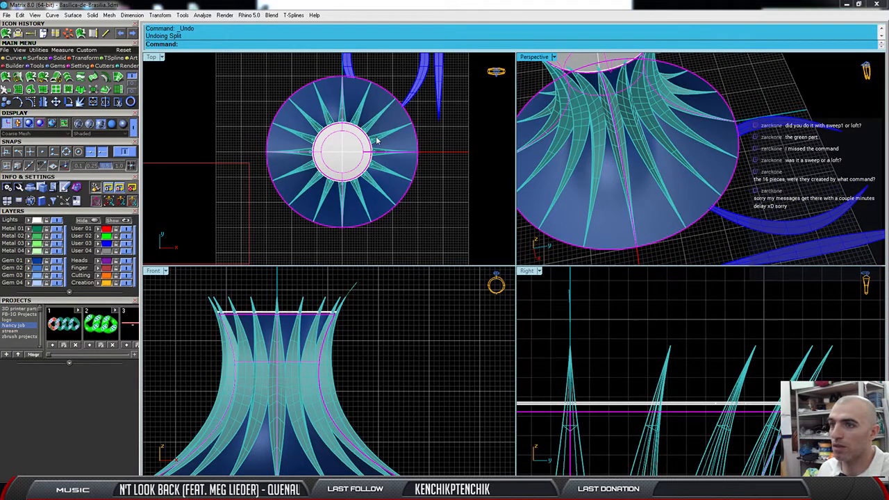
key("ctrl+z")
right_click_drag(523, 190, 618, 111)
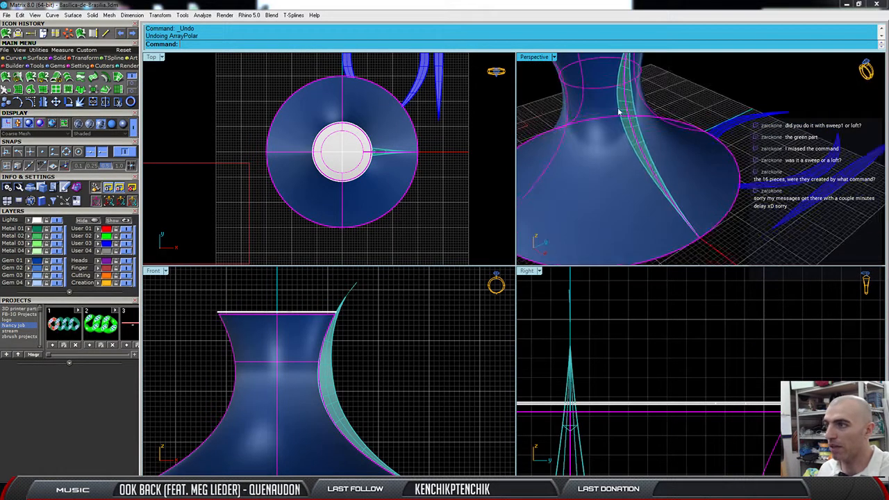
Polar array the remaining rib's two side edge curves with 16 items over 360 degrees, centred at 0,0,0.
left_click(633, 147)
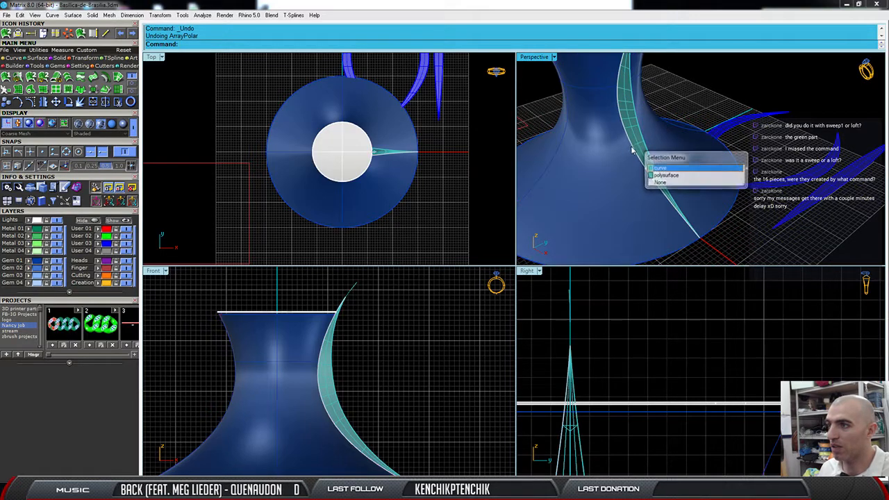
left_click(657, 173)
right_click_drag(657, 174, 627, 170)
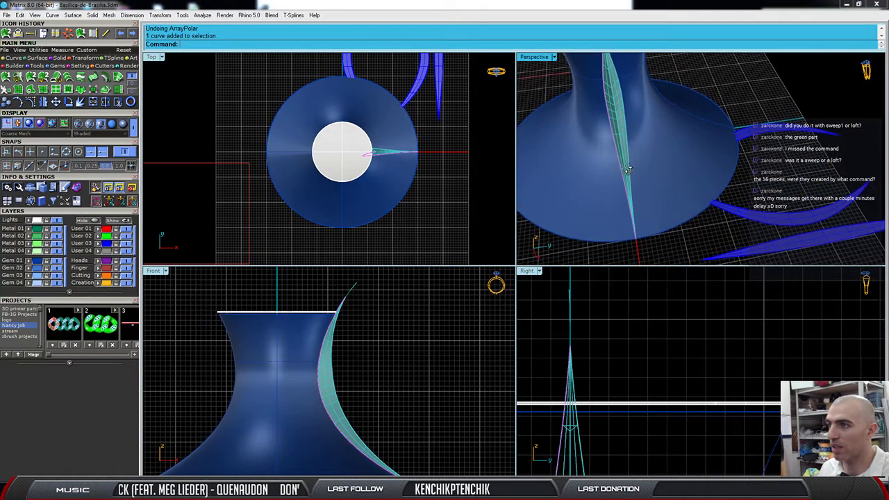
left_click(628, 131)
left_click(660, 150)
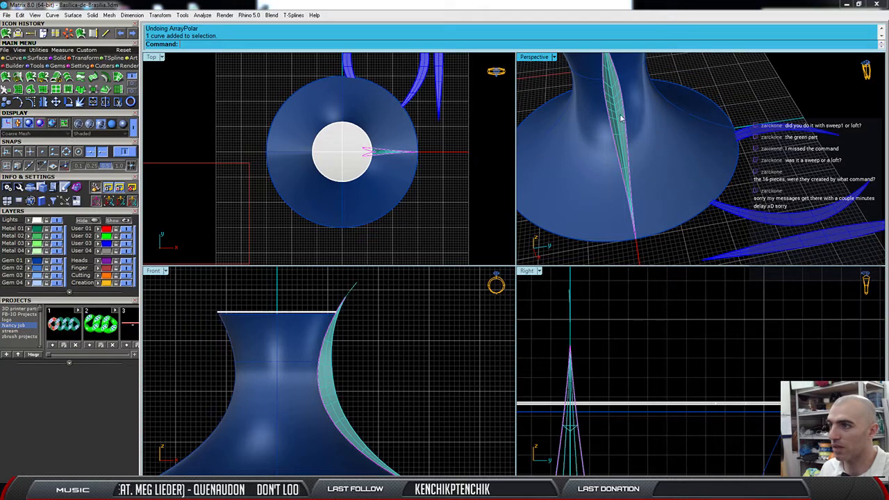
scroll(434, 179, "down", 4)
right_click_drag(405, 172, 379, 185)
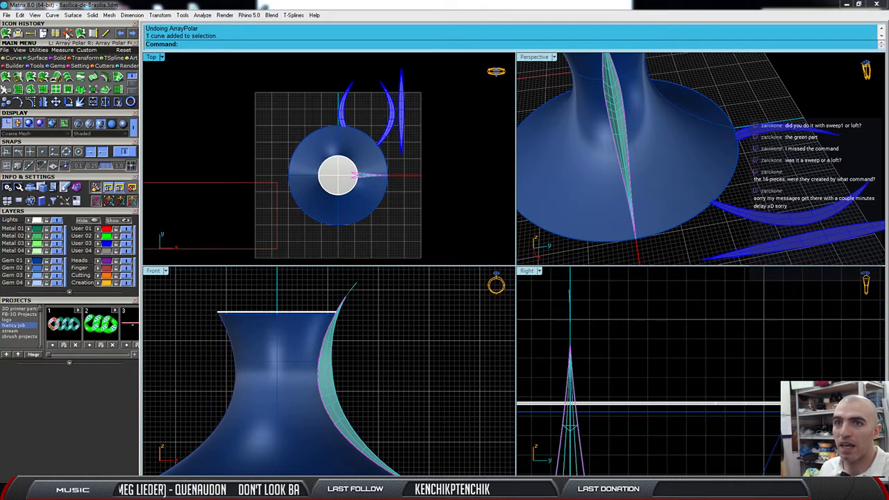
left_click(68, 33)
type("0,0,0")
key("Return")
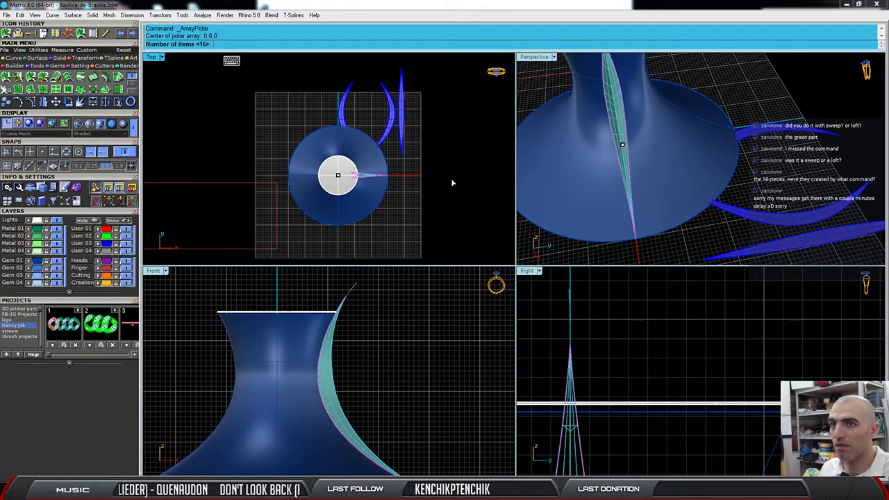
key("Return")
key("Return")
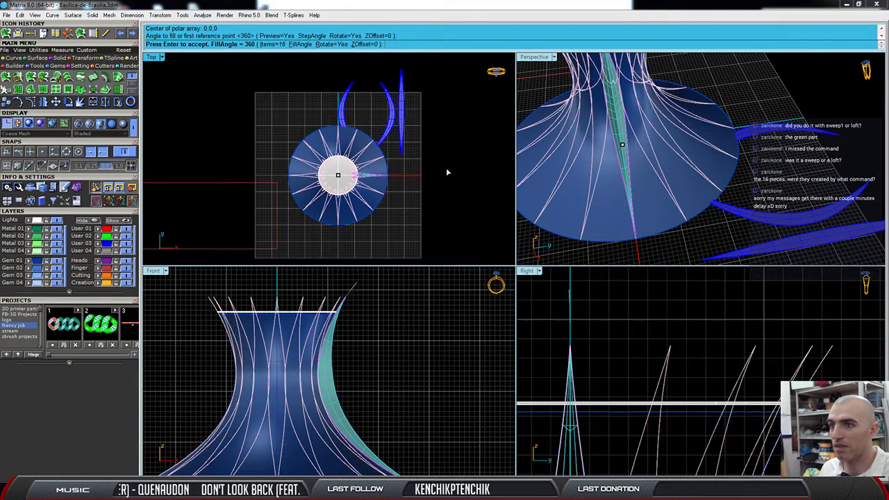
key("Return")
Split the blue body surface using the edge curves of neighbouring ribs as the cutting objects.
right_click_drag(656, 175, 704, 150)
right_click_drag(630, 148, 649, 149)
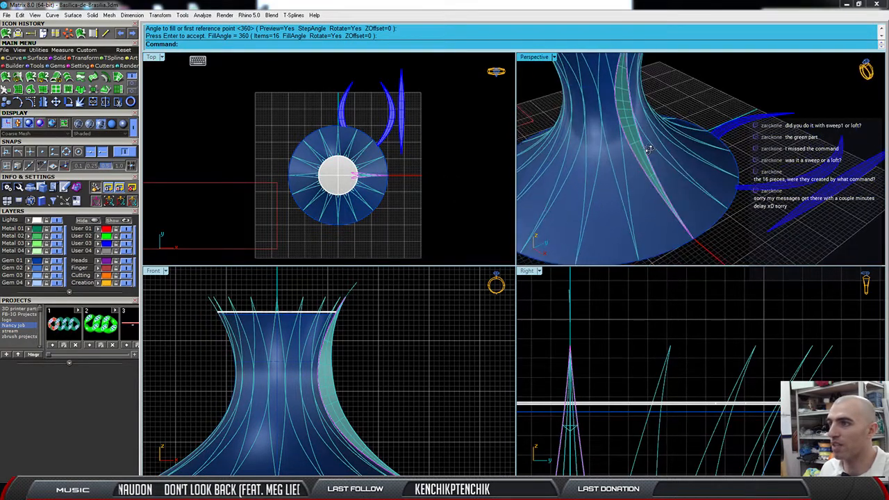
left_click(652, 219)
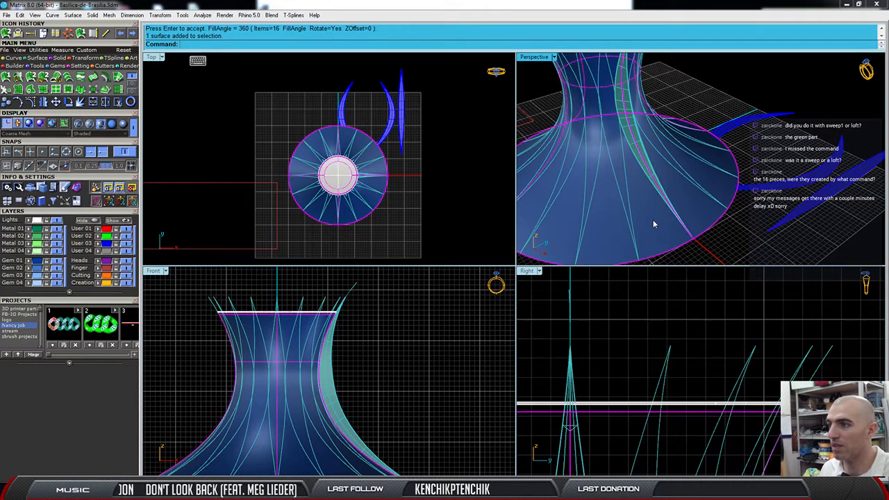
right_click_drag(652, 220, 622, 222)
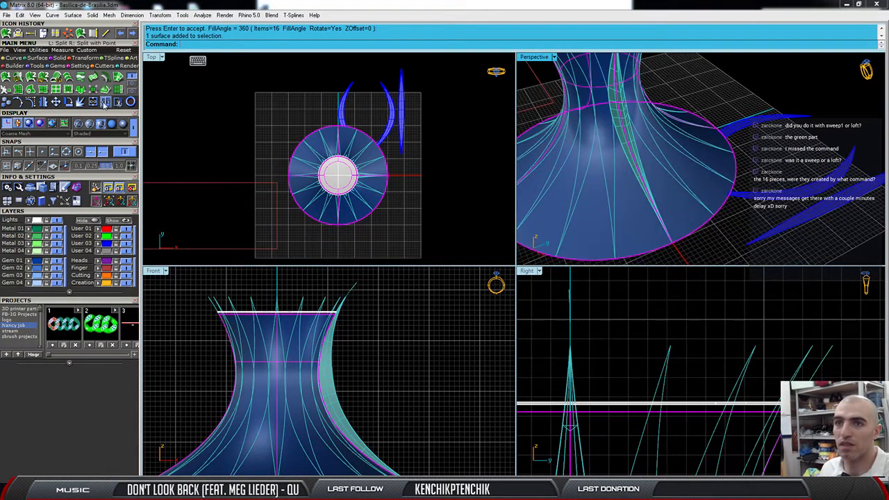
left_click(106, 102)
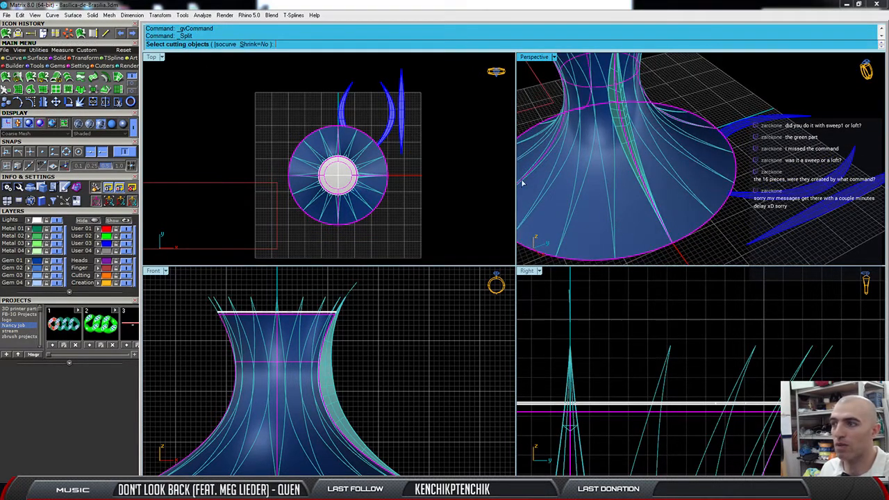
left_click(645, 195)
left_click(670, 221)
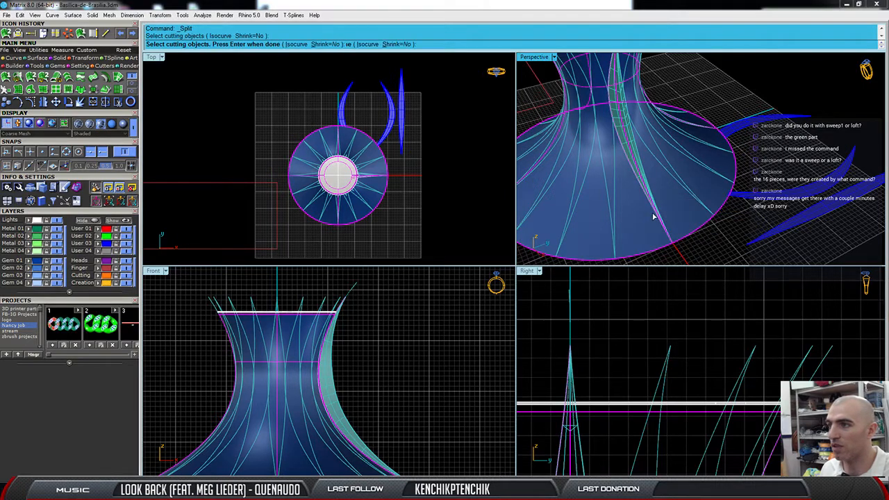
left_click(615, 214)
left_click(607, 210)
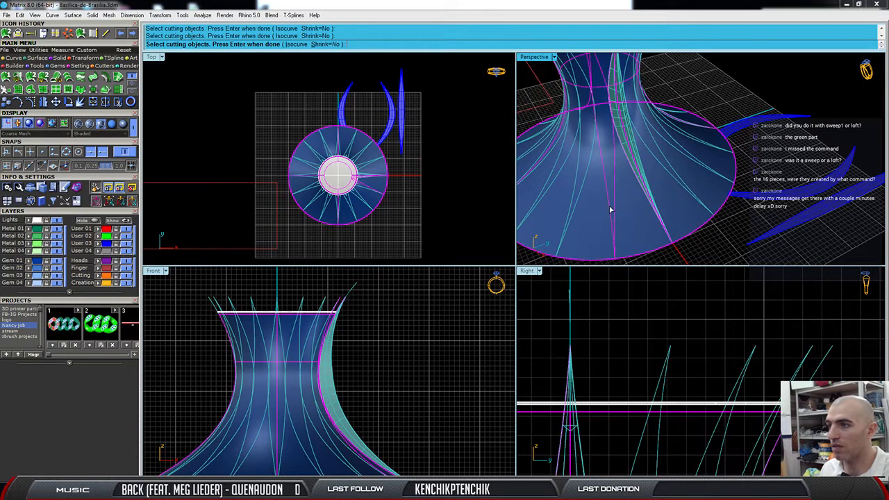
left_click(576, 205)
scroll(595, 222, "down", 2)
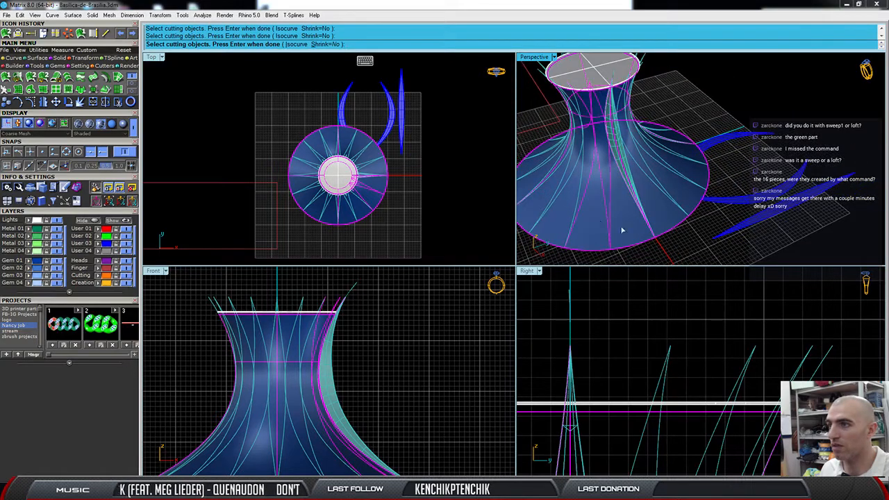
right_click_drag(666, 228, 688, 226)
key("Return")
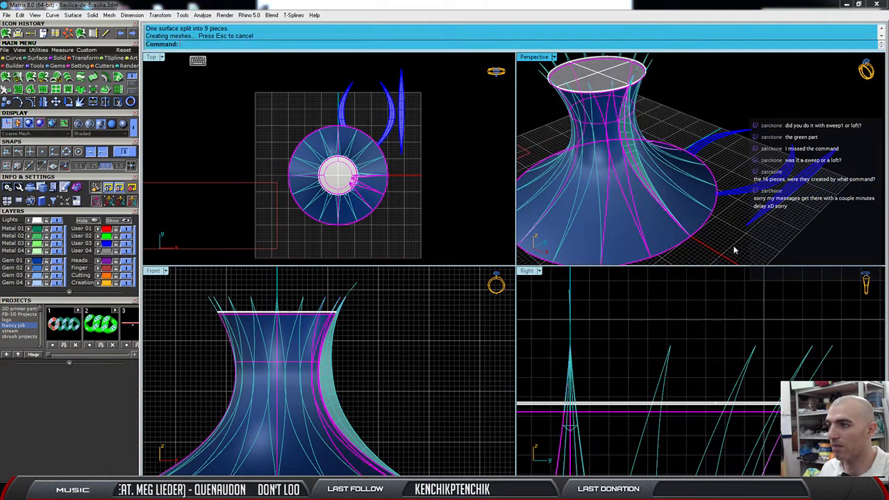
Assign the split body panels between the neighbouring ribs, both lower and upper pieces, to the Metal 04 layer.
right_click_drag(736, 250, 616, 218)
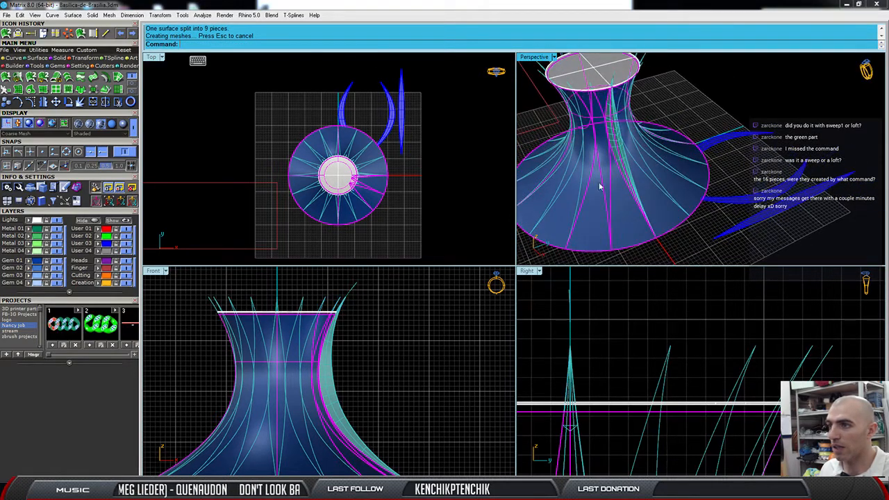
scroll(564, 139, "down", 5)
right_click_drag(564, 139, 634, 194)
scroll(583, 190, "up", 6)
left_click(706, 239)
left_click(647, 200)
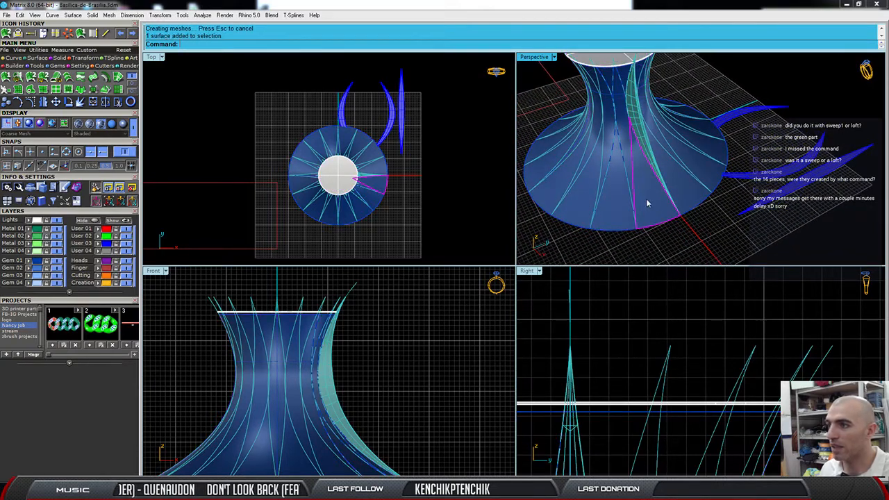
left_click(614, 215)
left_click(618, 77)
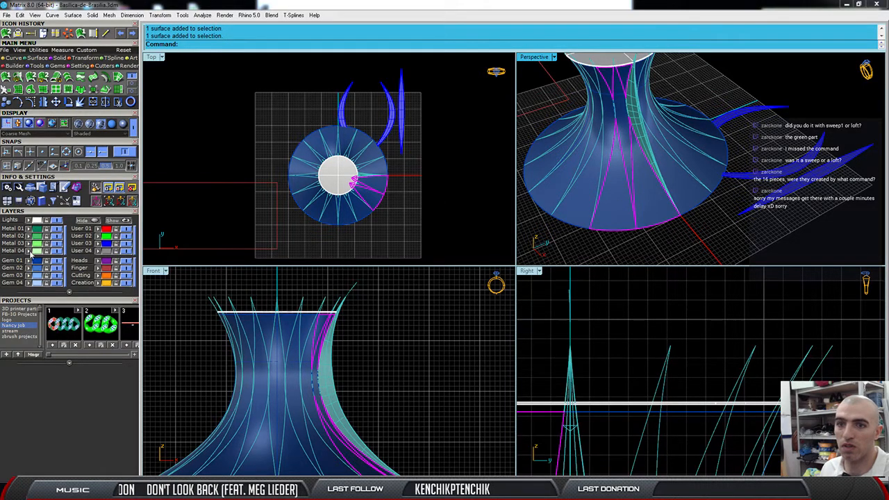
left_click(29, 252)
left_click(677, 258)
right_click_drag(680, 216, 672, 170)
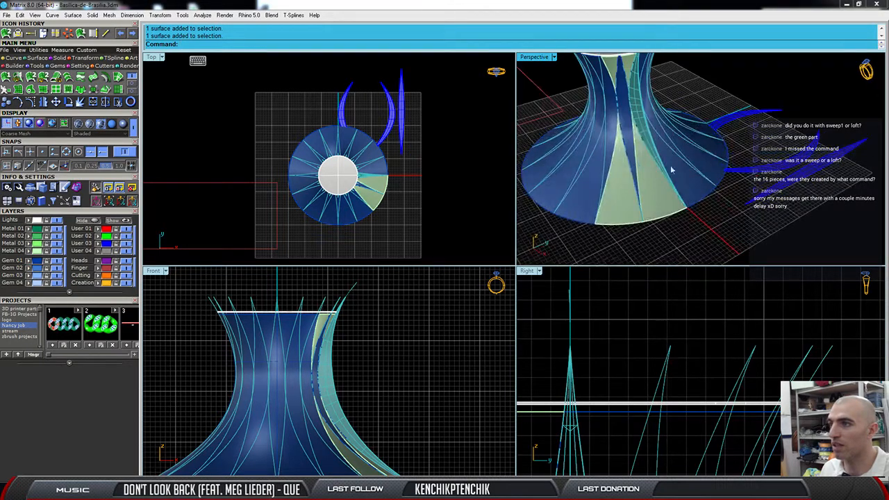
Select the remaining blue body surface together with the second green panel's pieces, delete them and undo the deletion.
left_click(623, 194)
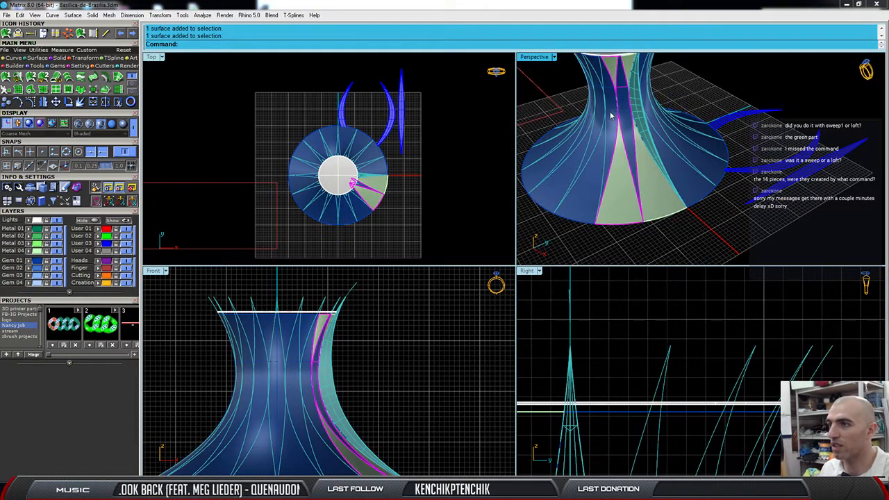
left_click(611, 116, "shift")
key("Delete")
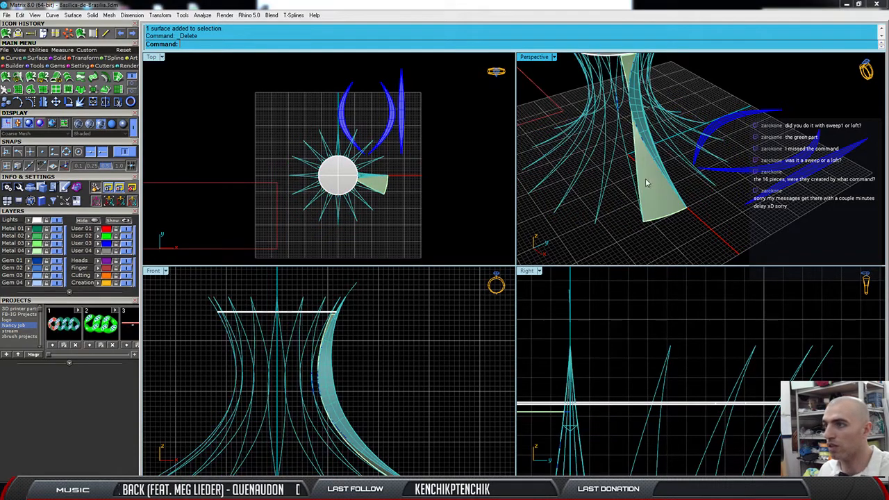
key("ctrl+z")
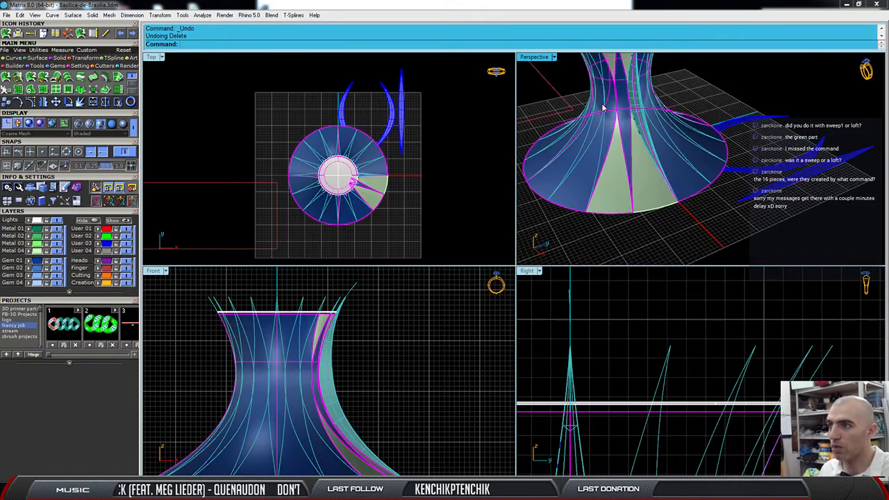
Move the selected body surfaces and the leftover thin blue sliver to the User 01 layer, with that layer hidden.
left_click(98, 232)
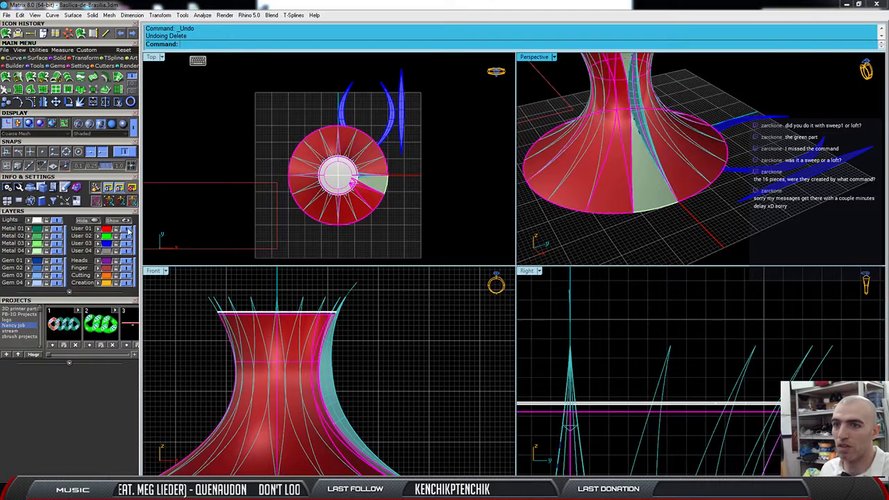
left_click(128, 232)
right_click_drag(575, 184, 601, 158)
scroll(604, 157, "up", 5)
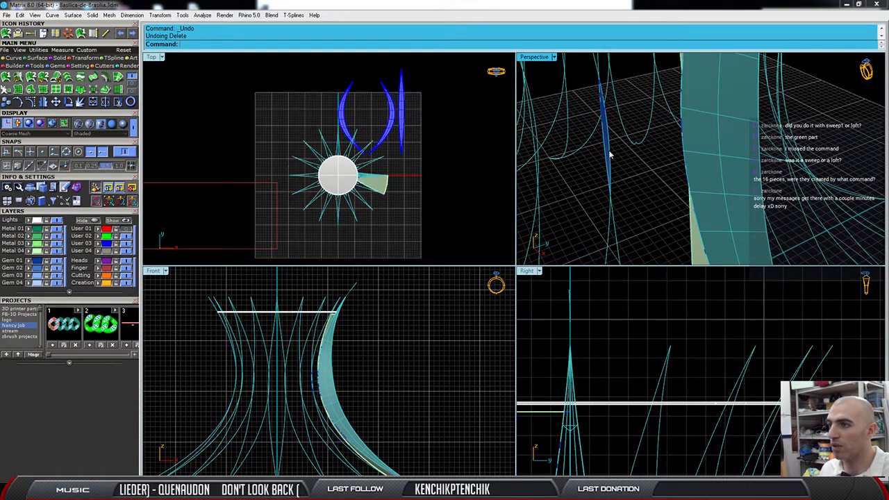
left_click(609, 155)
left_click(647, 191)
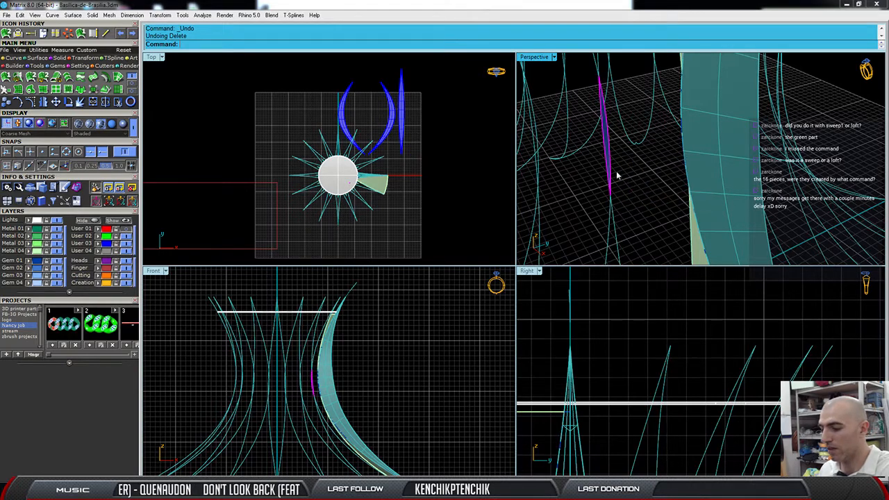
left_click(97, 230)
Polar array the remaining panel's lower and upper green surfaces with 16 items over 360 degrees, centred at 0,0,0.
right_click_drag(666, 145, 615, 189)
scroll(585, 158, "down", 5)
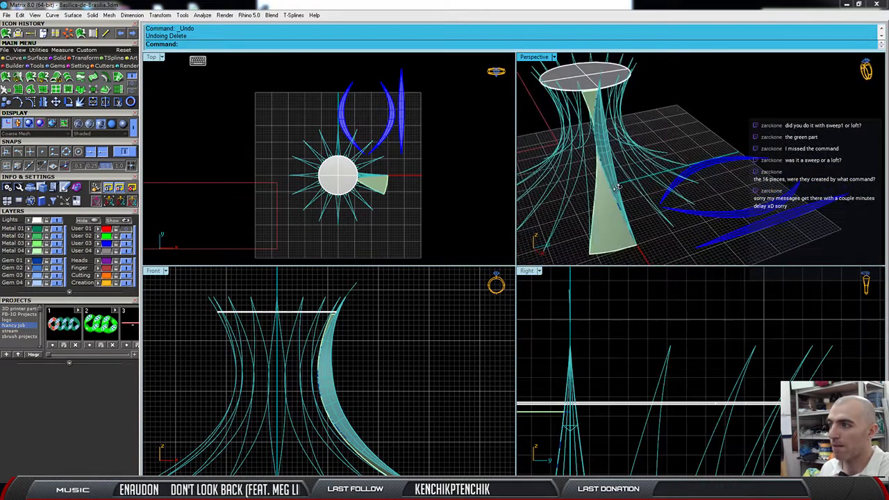
left_click(609, 225)
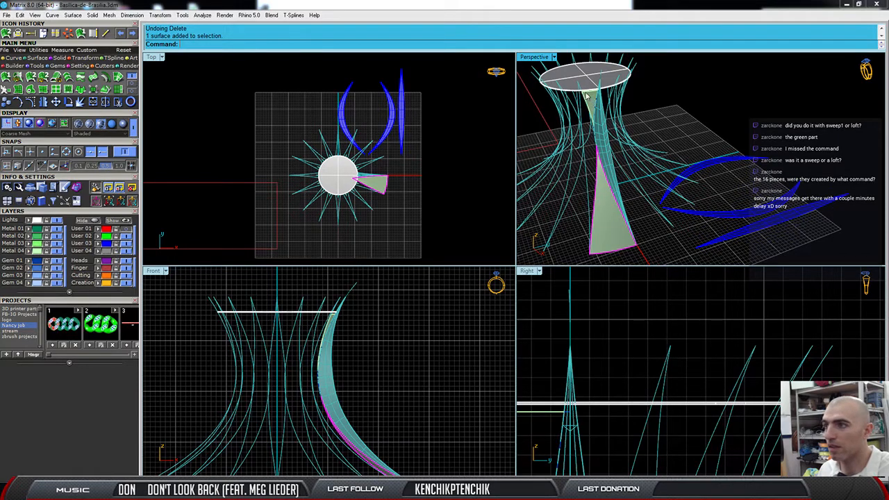
left_click(598, 129)
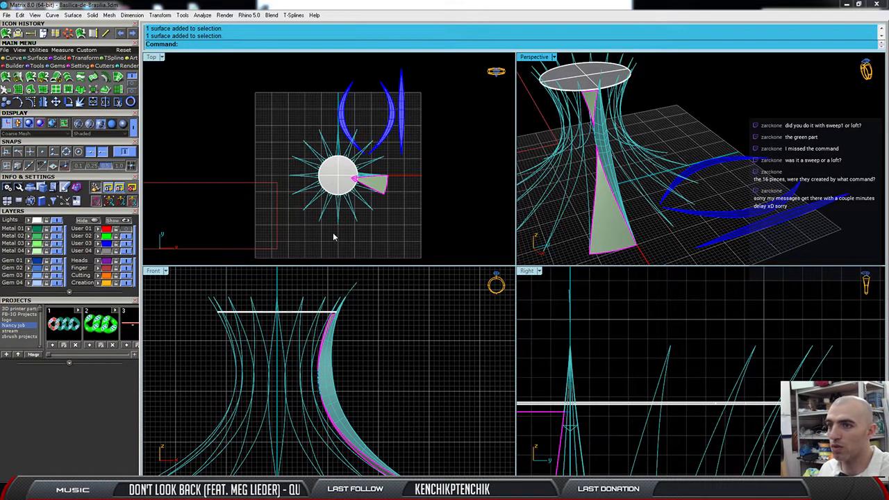
left_click(68, 34)
scroll(383, 214, "up", 2)
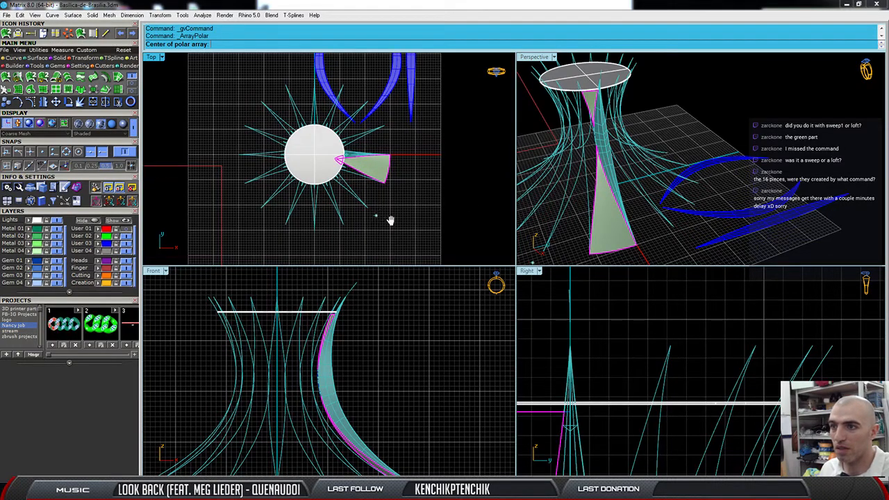
right_click_drag(390, 220, 428, 239)
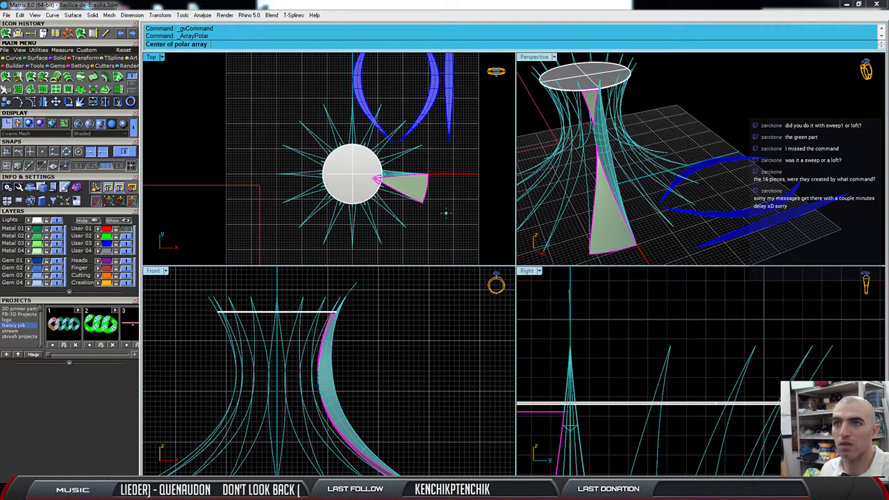
key("Escape")
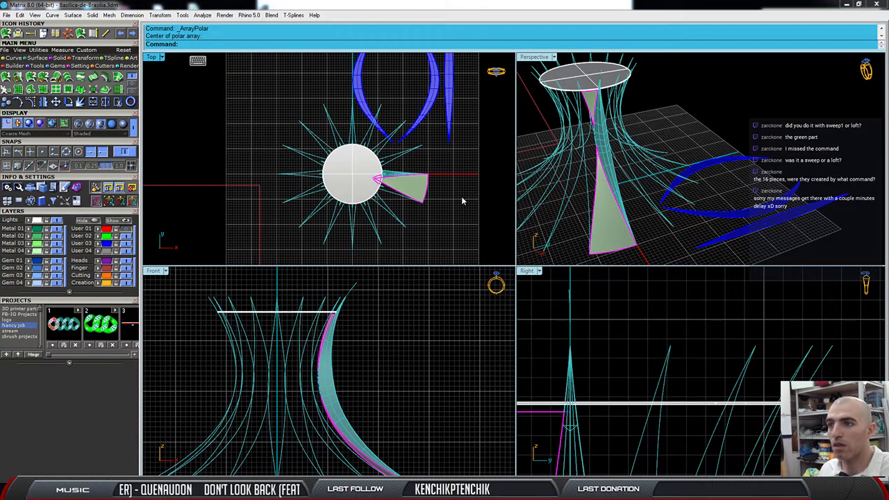
right_click(463, 200)
type("0,0,0")
key("Return")
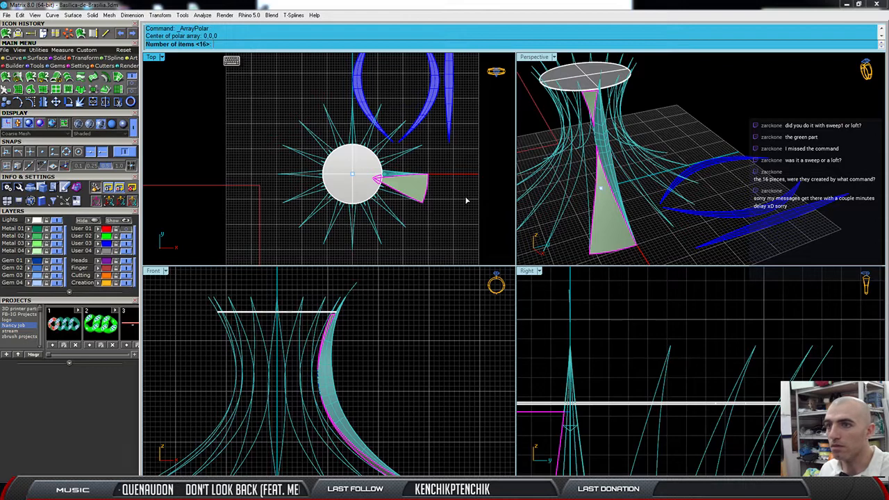
key("Return")
key("Return")
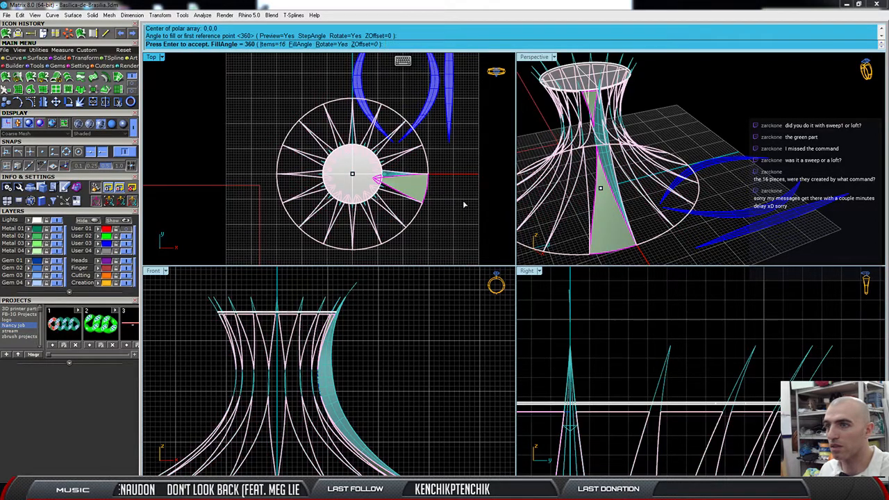
key("Return")
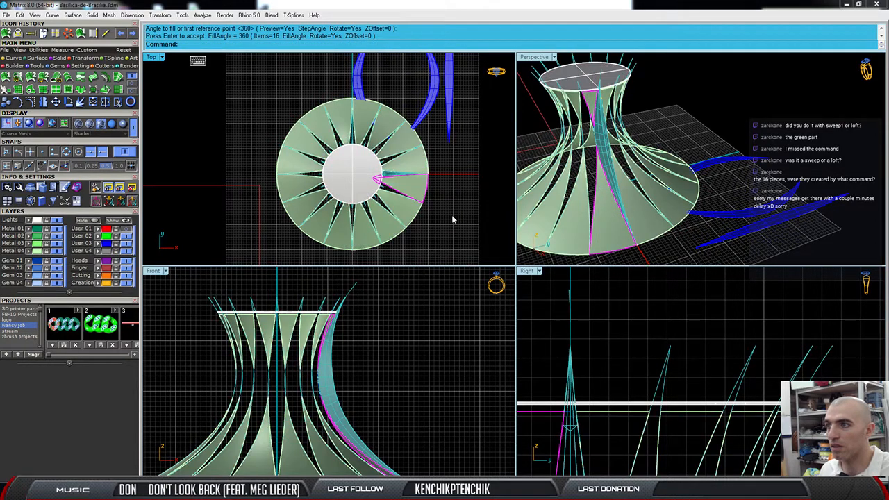
Polar array the tapered rib with 16 items over 360 degrees, centred at 0,0,0.
left_click(603, 151)
key("Return")
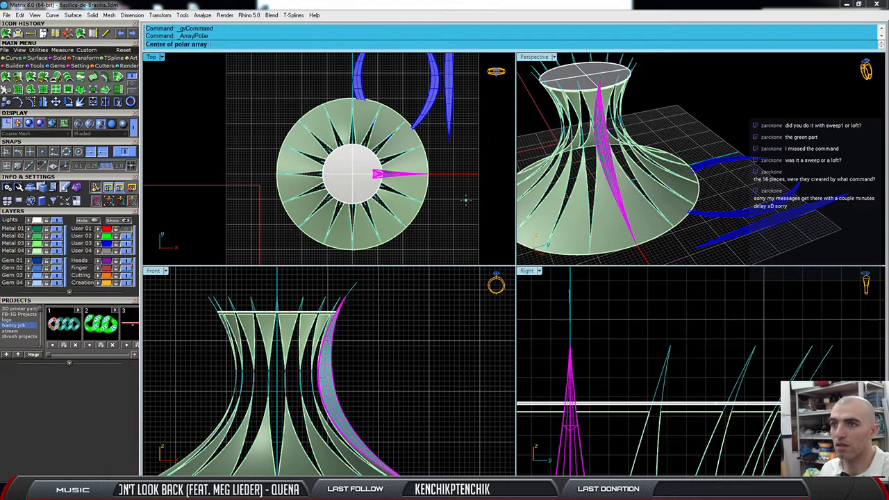
type("0")
key("Return")
key("Return")
key("Return")
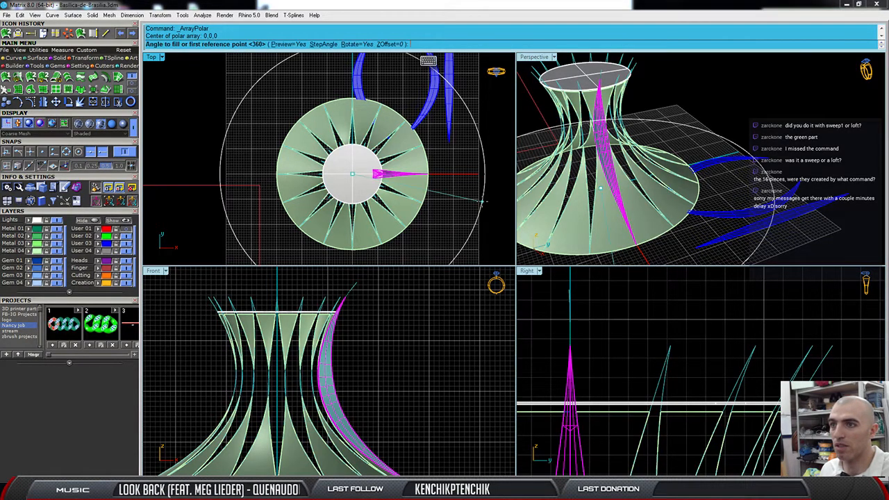
key("Return")
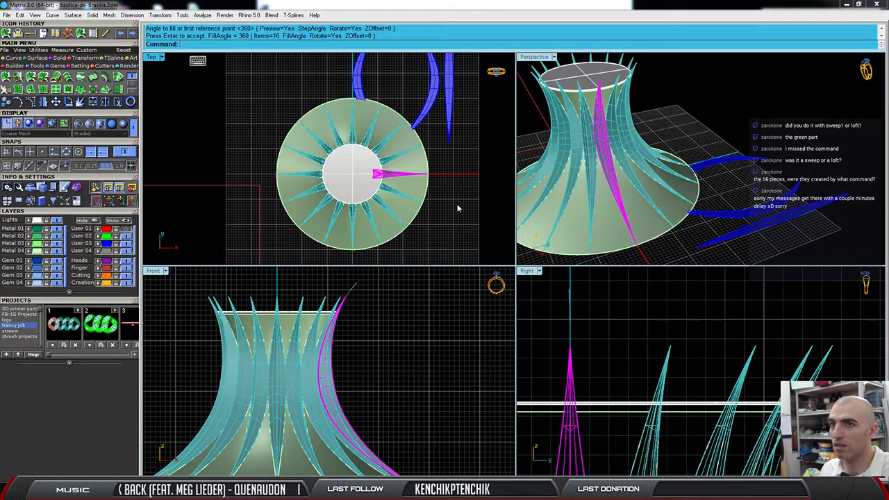
Inspect the arrayed ribs in the Perspective view, selecting the lower panels between them one after another.
scroll(646, 212, "down", 5)
right_click_drag(685, 200, 618, 205)
scroll(602, 179, "up", 4)
scroll(602, 179, "up", 2)
scroll(605, 165, "up", 8)
scroll(595, 165, "down", 9)
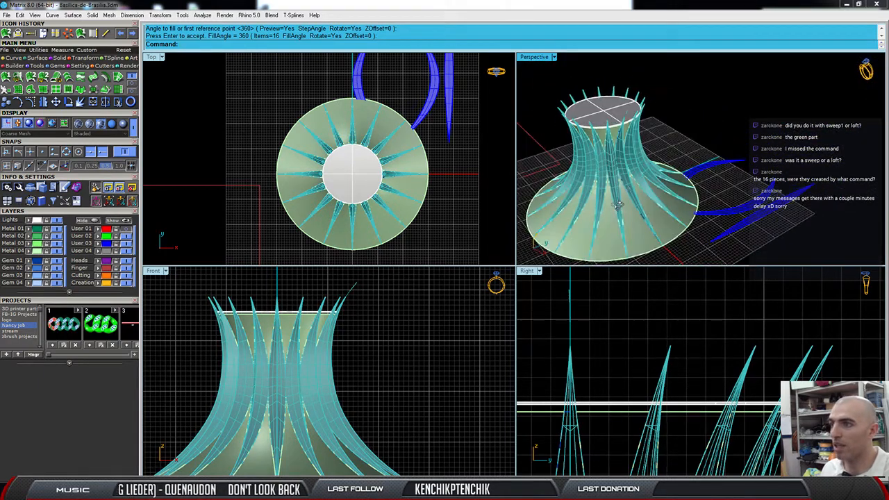
left_click(615, 132)
left_click(630, 222)
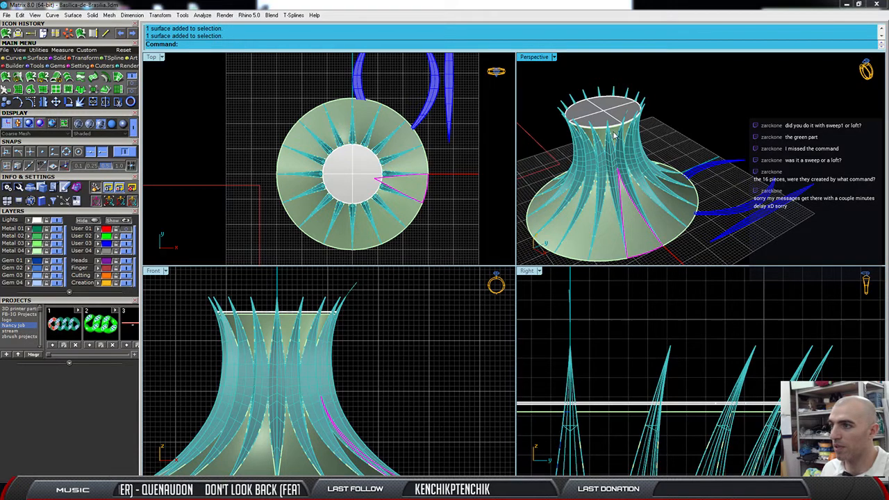
left_click(615, 134)
left_click(630, 229)
left_click(605, 242)
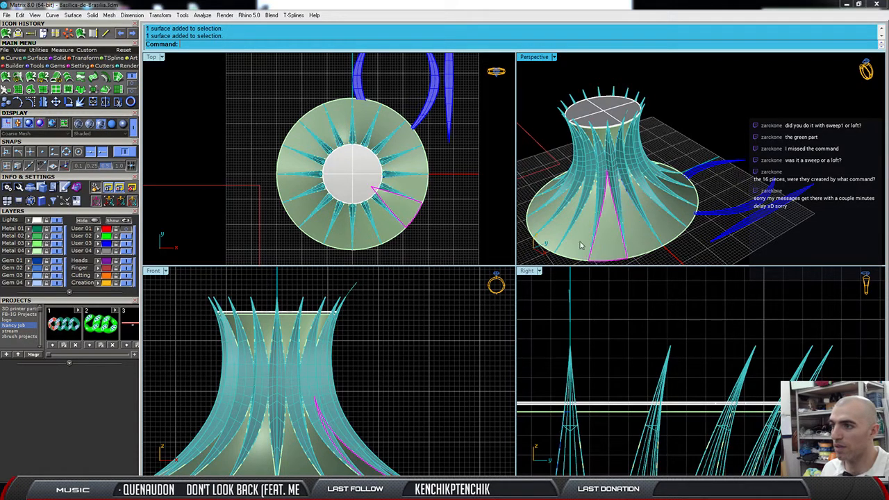
left_click(575, 242)
right_click_drag(541, 208, 710, 235)
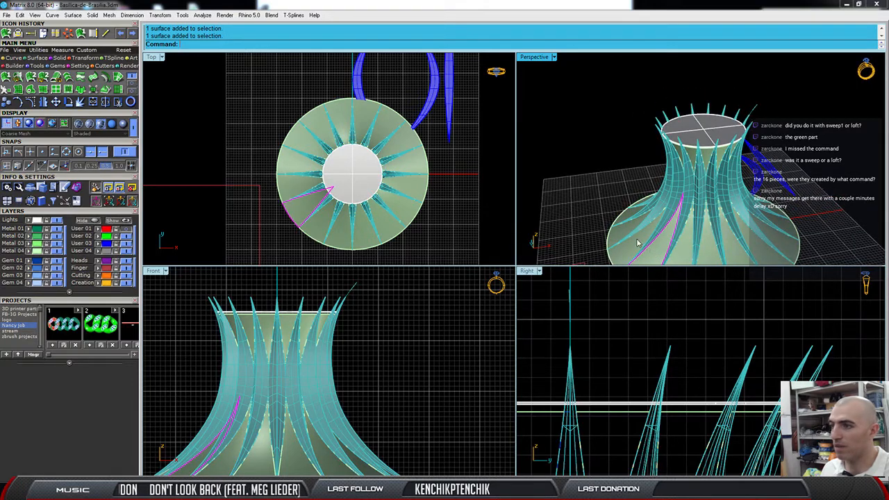
Enlarge the Perspective view to fill the workspace, clear the panel selection and examine the ribs and body from the opposite side.
scroll(644, 203, "down", 3)
scroll(645, 203, "up", 1)
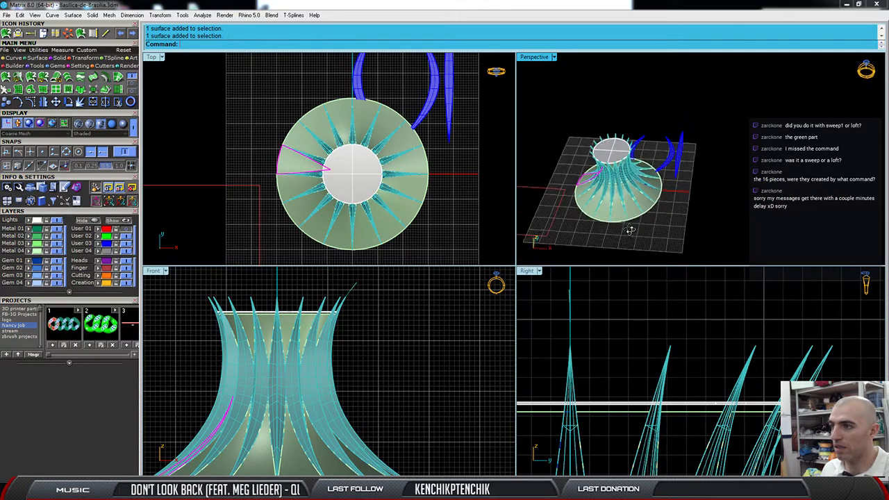
scroll(611, 210, "up", 3)
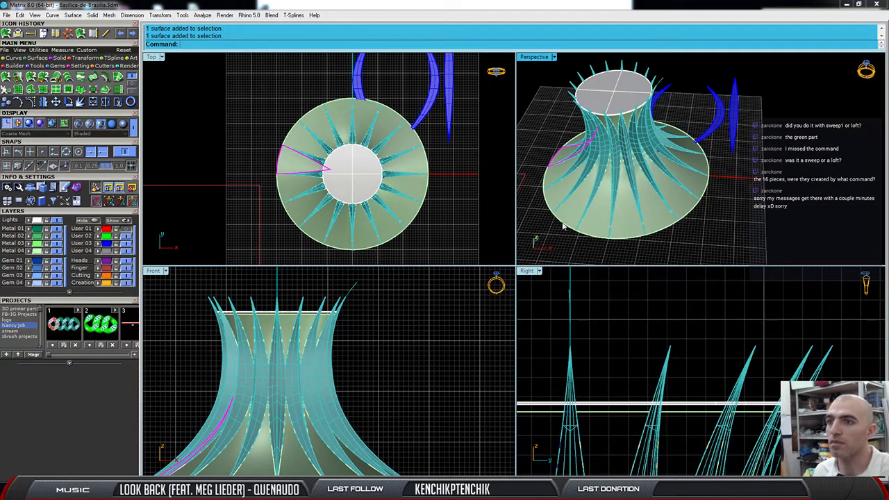
scroll(617, 161, "down", 2)
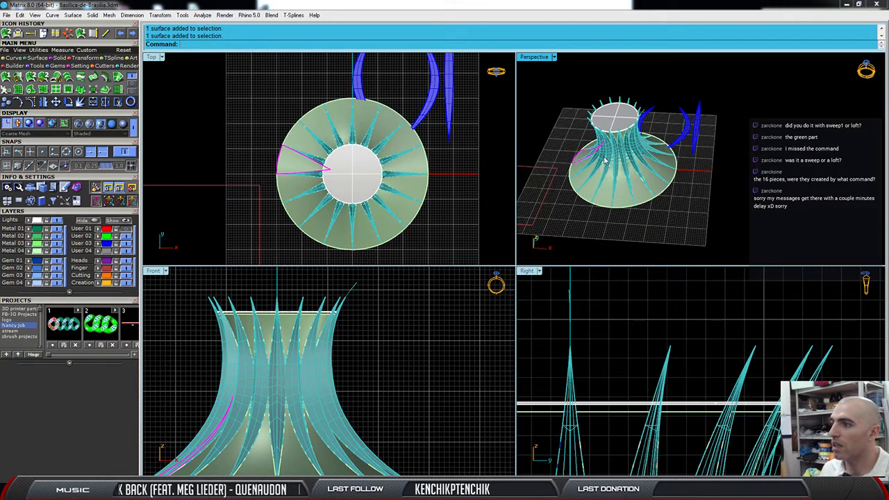
scroll(604, 161, "up", 5)
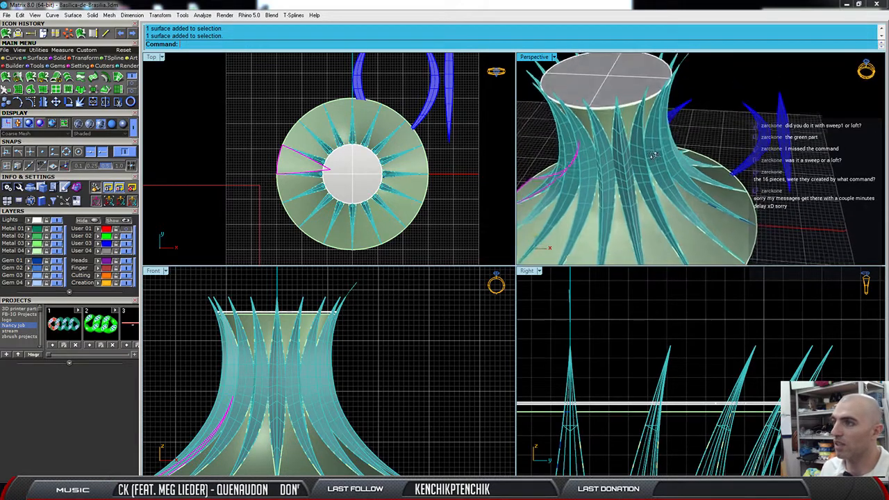
scroll(653, 156, "down", 2)
scroll(646, 151, "down", 3)
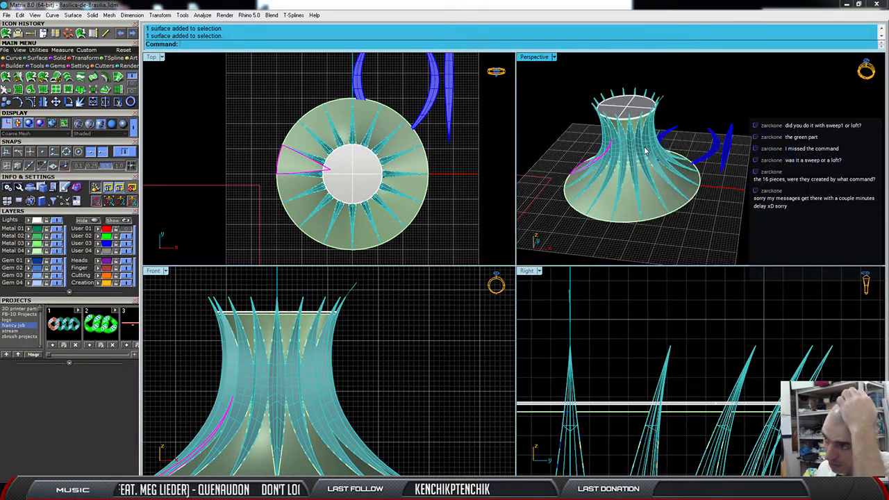
right_click_drag(634, 133, 655, 170, "shift")
double_click(539, 60)
scroll(530, 145, "down", 5)
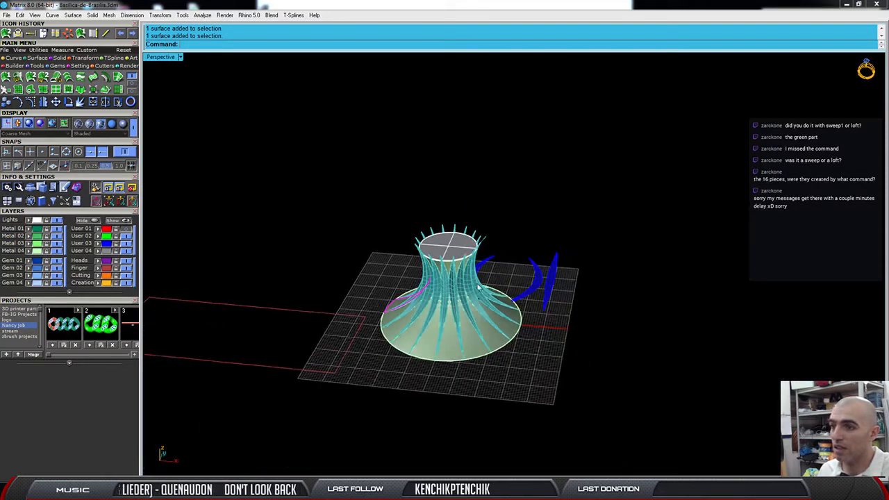
right_click_drag(587, 306, 550, 332)
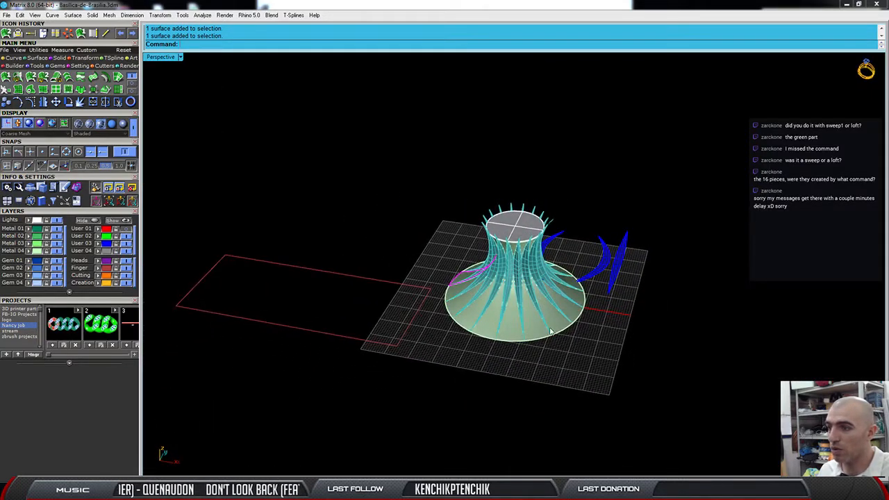
right_click_drag(547, 283, 322, 308)
left_click(596, 374)
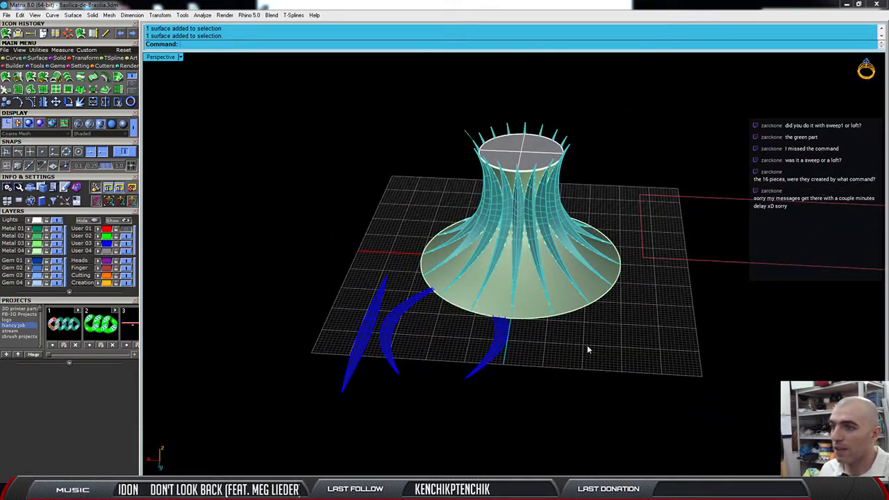
right_click_drag(539, 314, 600, 341)
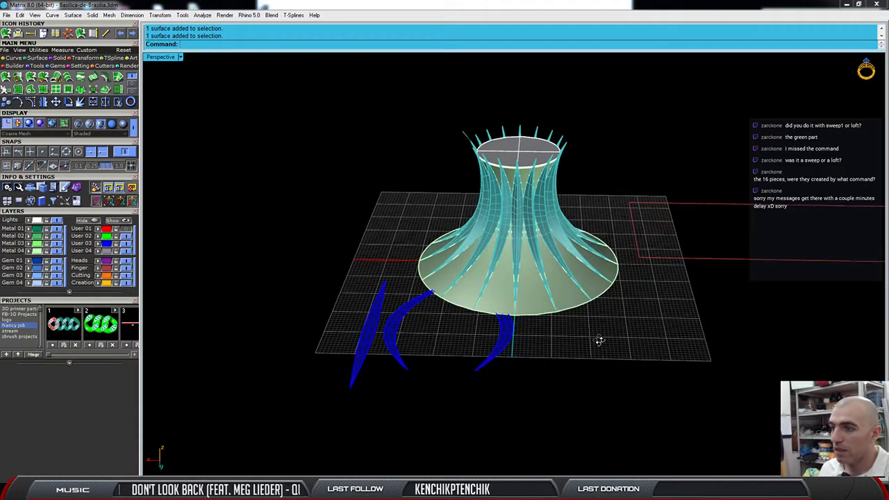
Delete the flat round disc closing the top of the body.
left_click(525, 147)
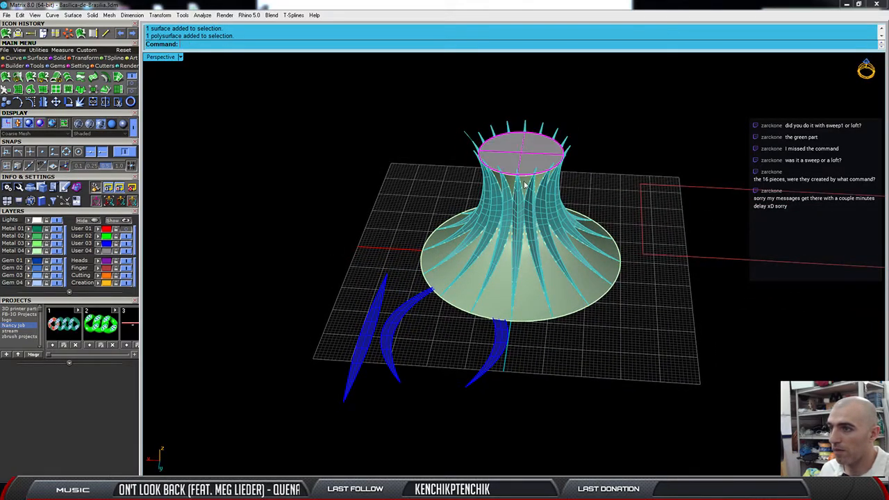
scroll(526, 182, "up", 4)
scroll(524, 172, "up", 2)
scroll(549, 201, "up", 2)
scroll(551, 213, "down", 1)
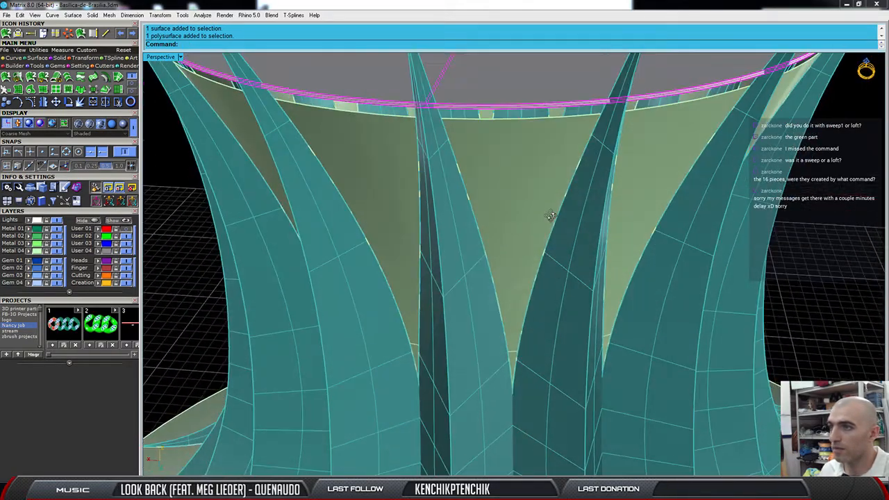
scroll(523, 129, "down", 3)
scroll(520, 201, "down", 4)
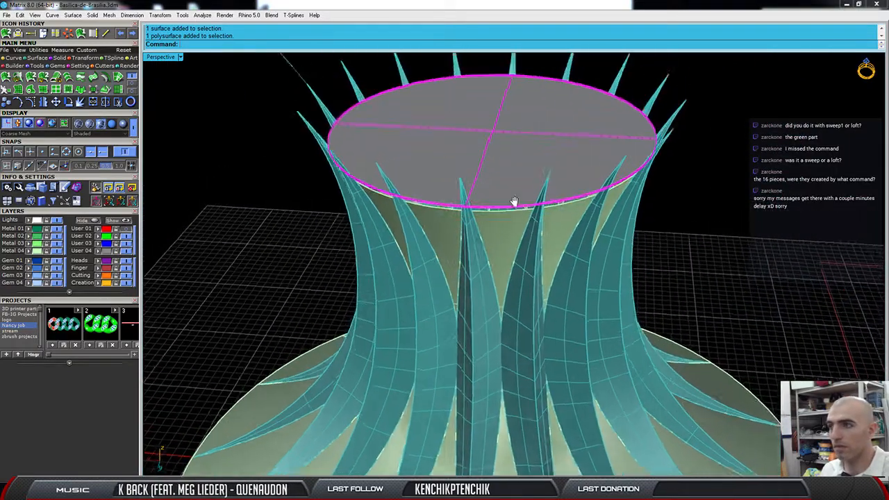
key("Delete")
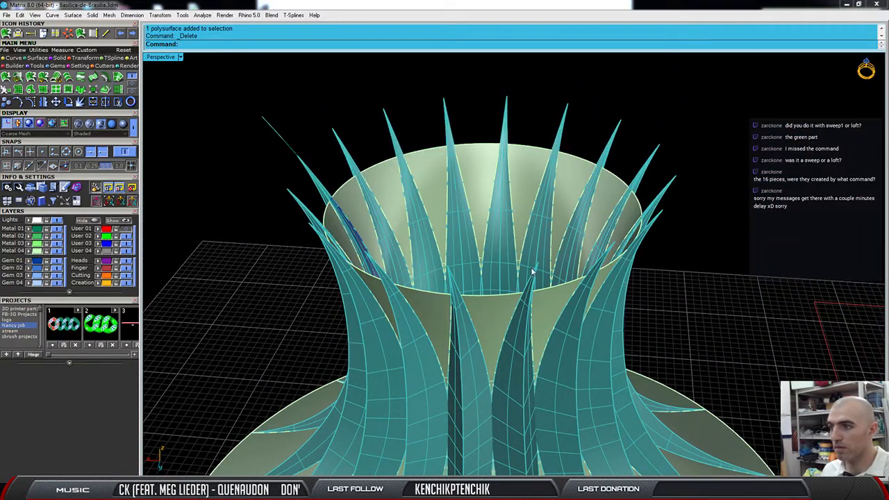
Move the leftover dark blue body surface inside the neck and the thin blue sliver beside it to the hidden User 01 layer.
right_click_drag(402, 256, 397, 311)
scroll(379, 261, "up", 7)
left_click(389, 256)
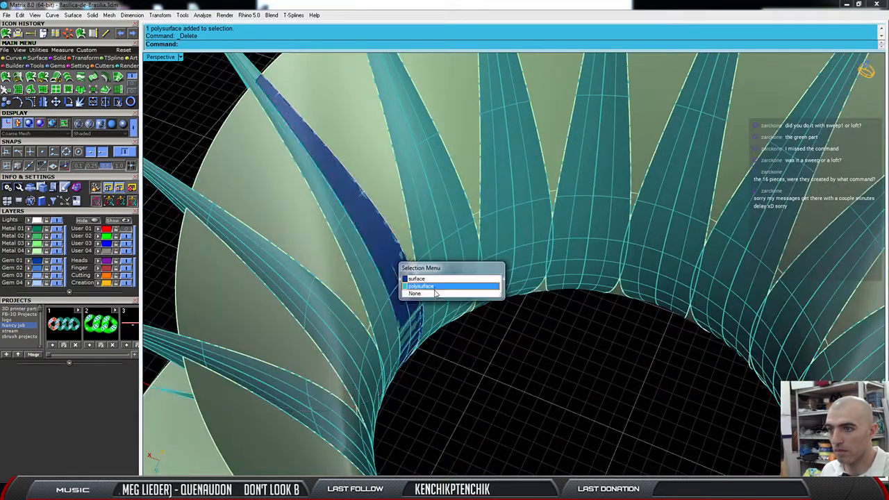
left_click(432, 285)
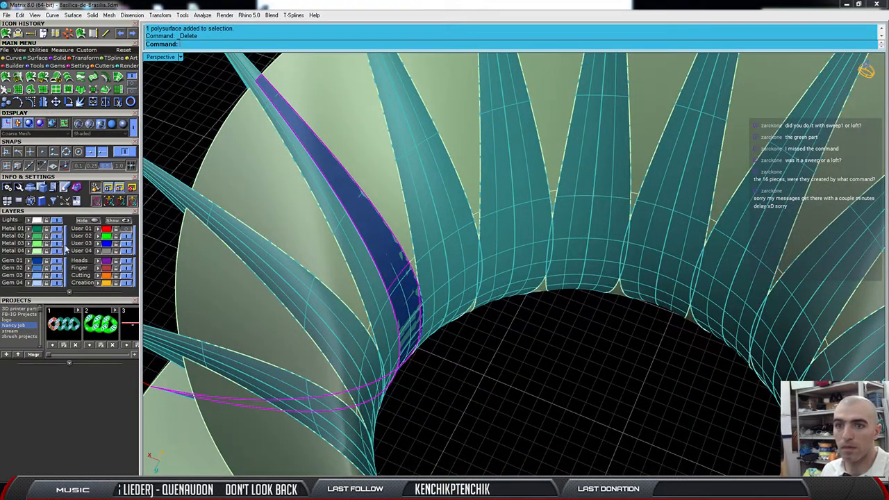
key("Delete")
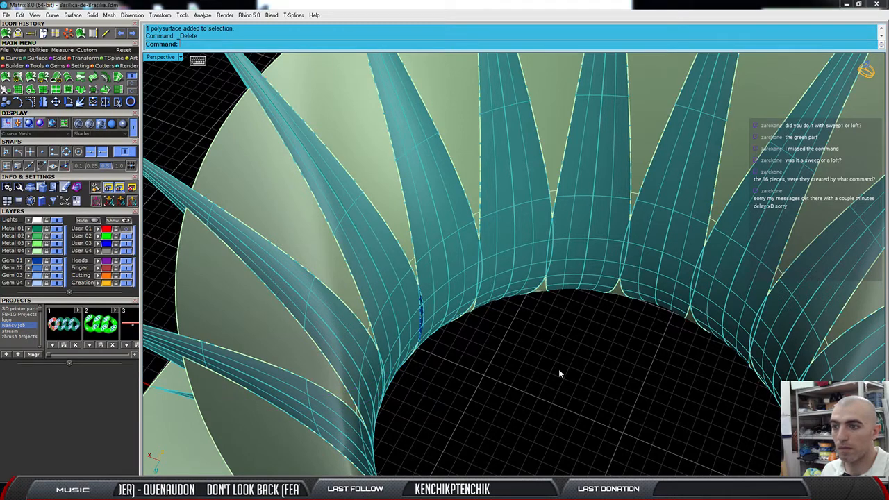
right_click_drag(410, 313, 423, 315)
left_click(422, 316)
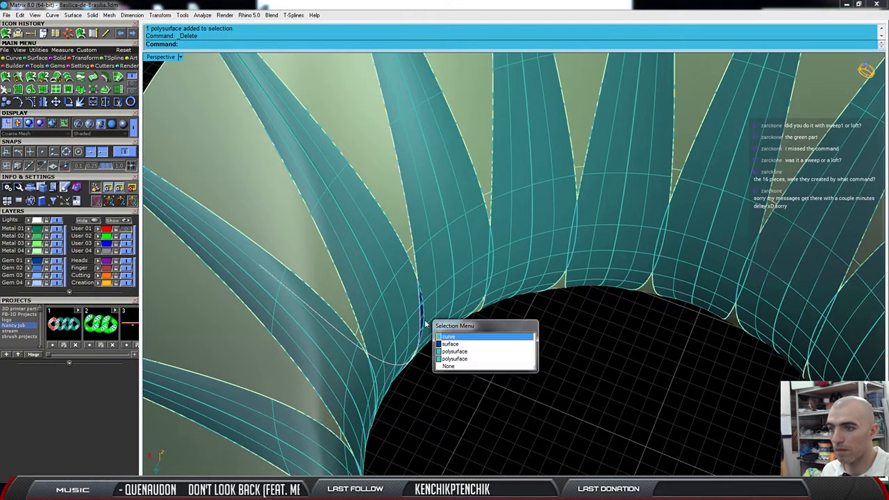
left_click(445, 338)
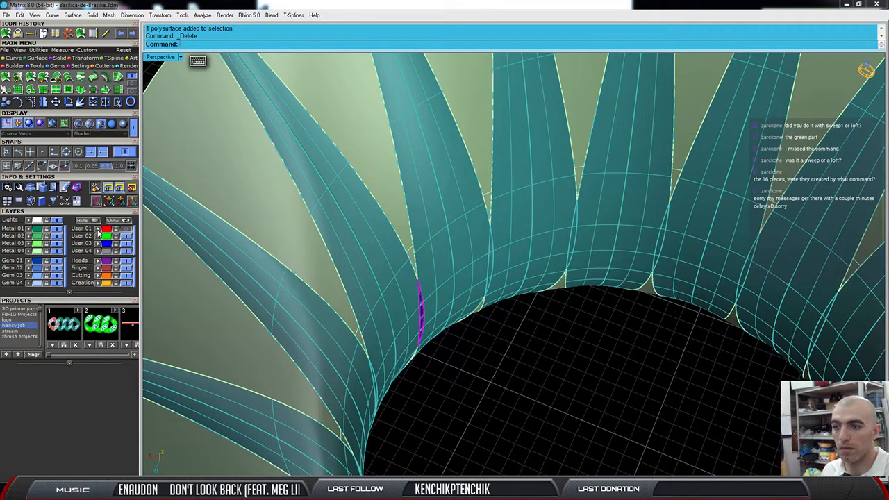
left_click(98, 230)
Restore the four-viewport layout and frame the body's open neck in the Top view.
scroll(442, 314, "down", 10)
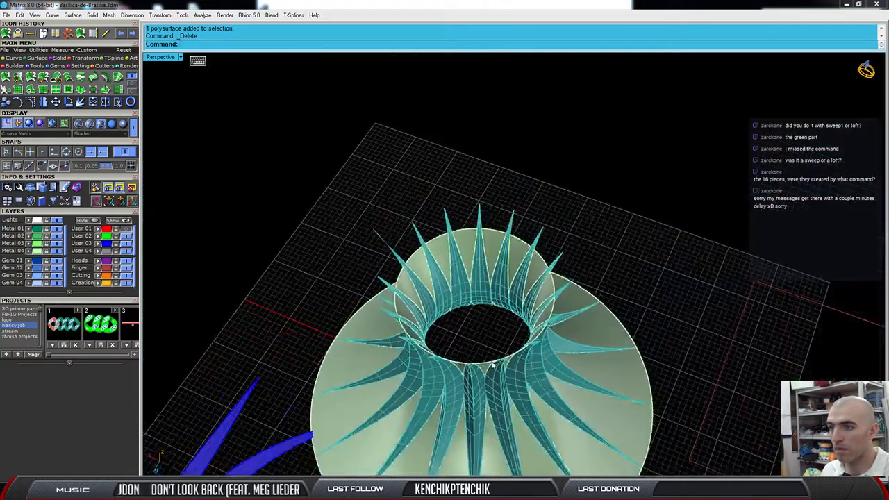
right_click_drag(491, 364, 454, 323)
scroll(447, 263, "up", 2)
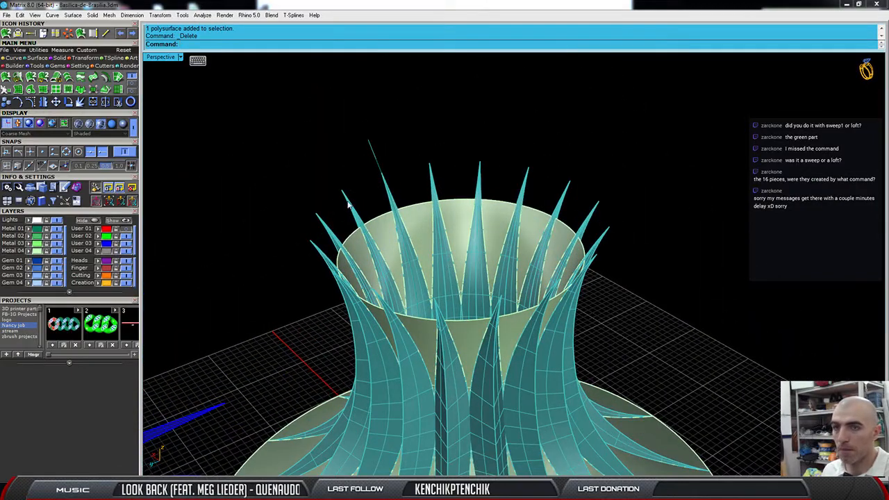
double_click(161, 58)
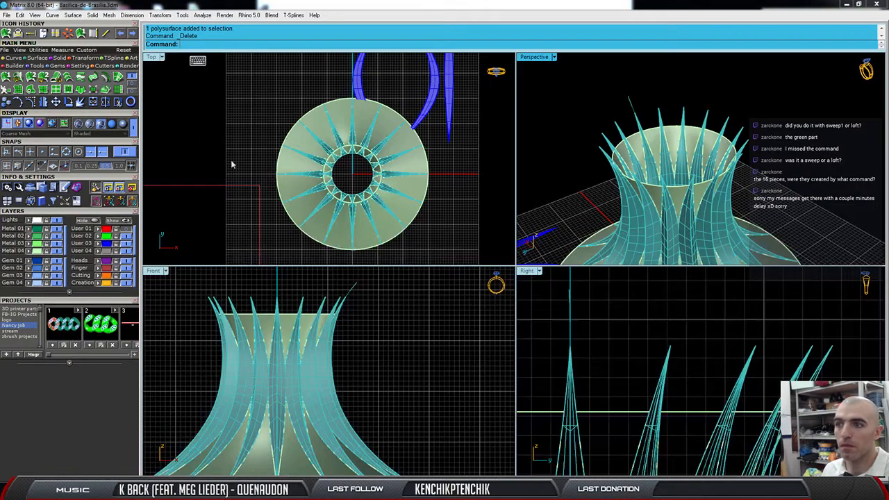
scroll(348, 183, "up", 5)
scroll(329, 163, "down", 2)
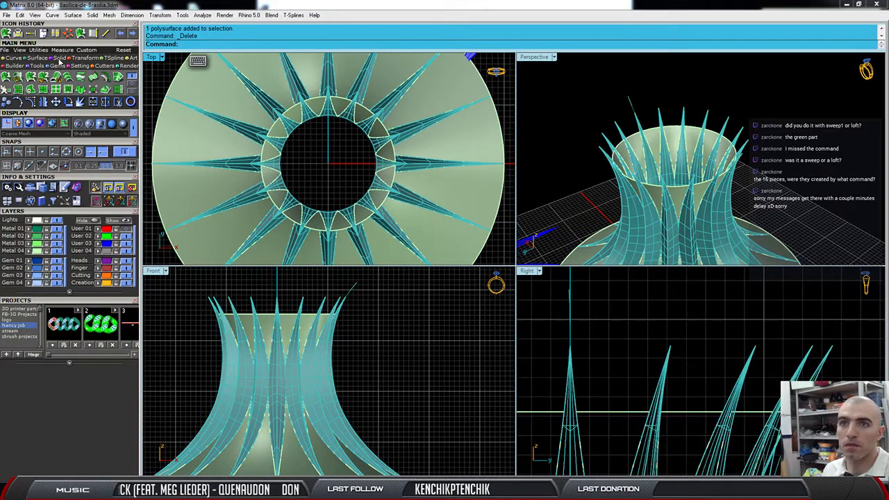
left_click(16, 59)
left_click(44, 77)
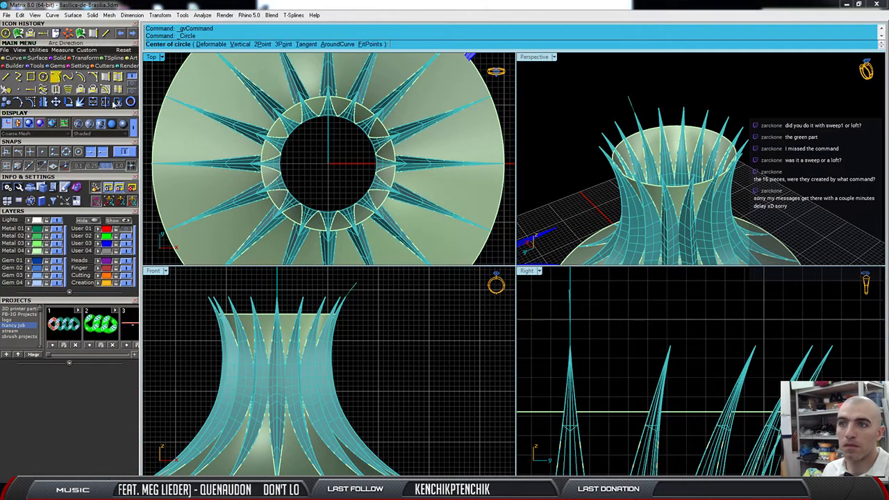
left_click(320, 153)
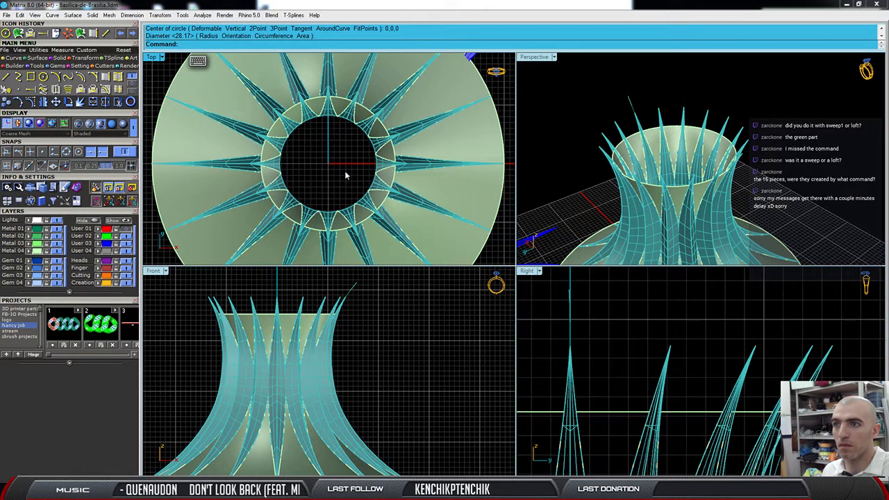
left_click(675, 190)
left_click(552, 147)
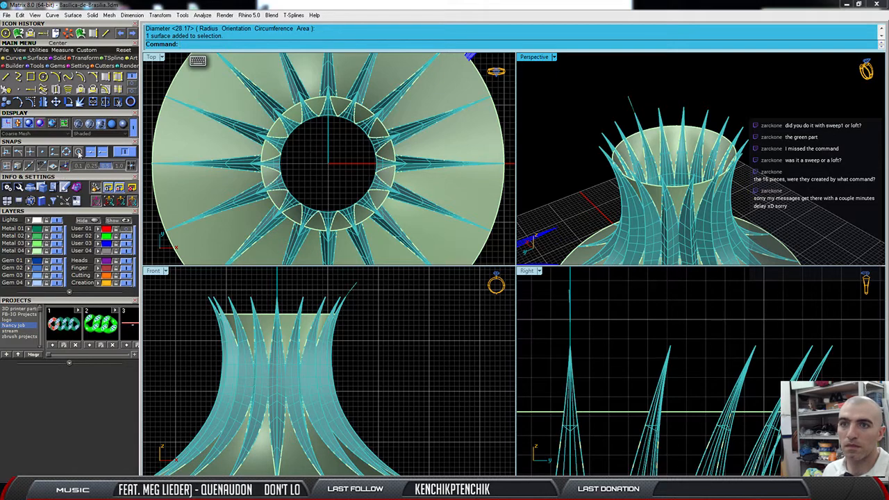
Draw a circle centred on the origin 0,0,0 in the Top view, sized to the outer rim of the neck.
left_click(43, 77)
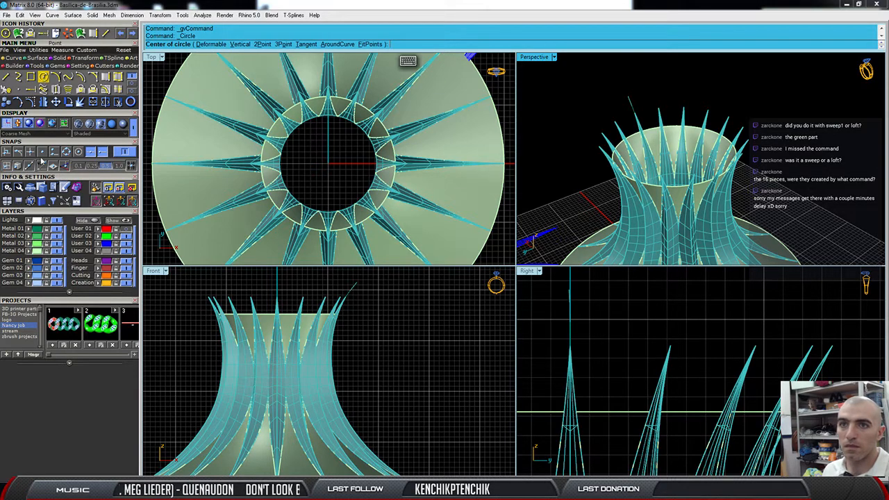
left_click(327, 164)
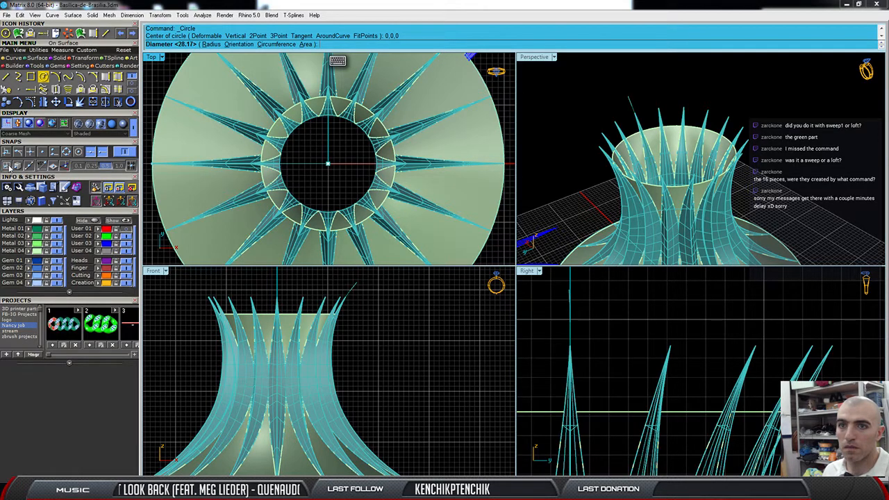
left_click(65, 167)
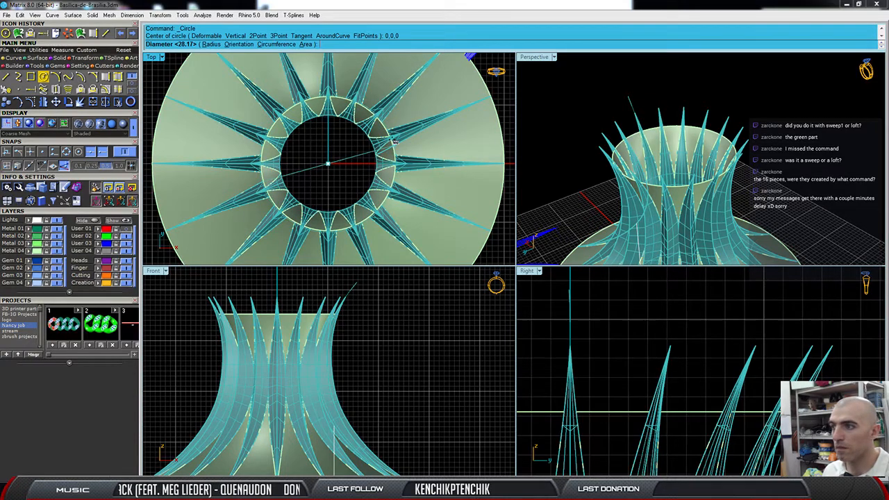
scroll(394, 143, "up", 5)
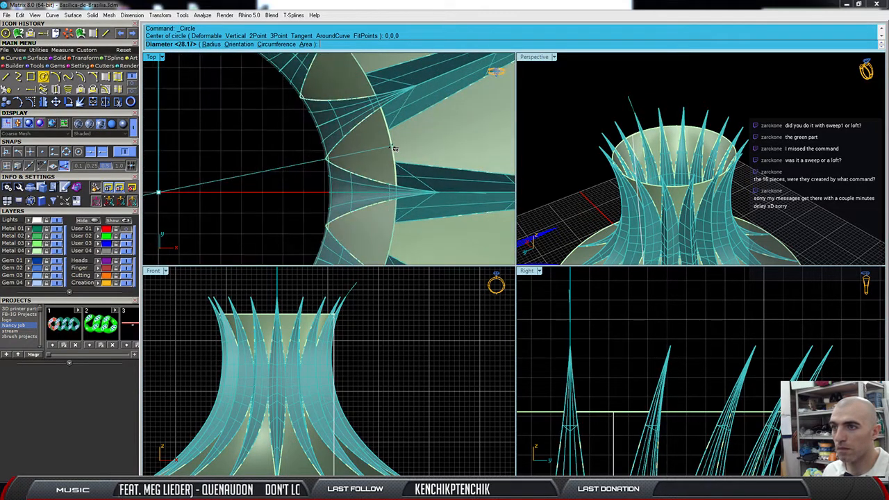
left_click(395, 151)
scroll(606, 163, "down", 2)
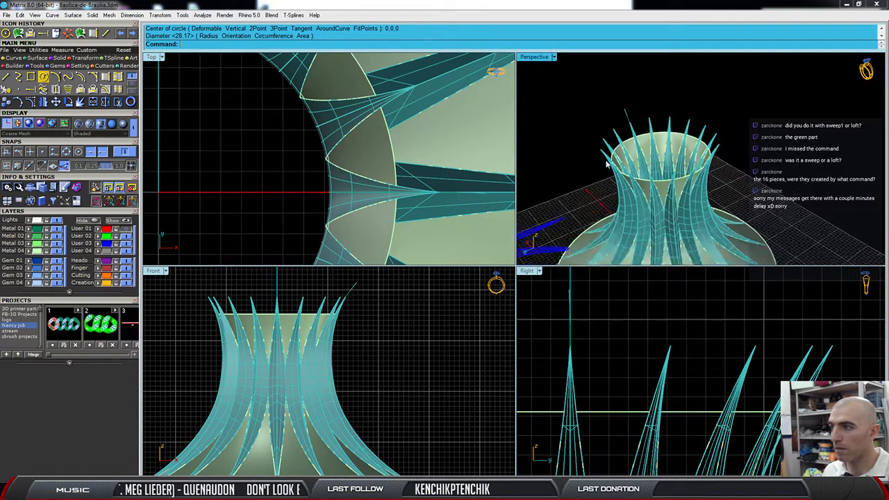
Select the new circle lying at the base of the body and frame the model in the Front view.
scroll(606, 164, "down", 5)
right_click_drag(606, 164, 648, 137)
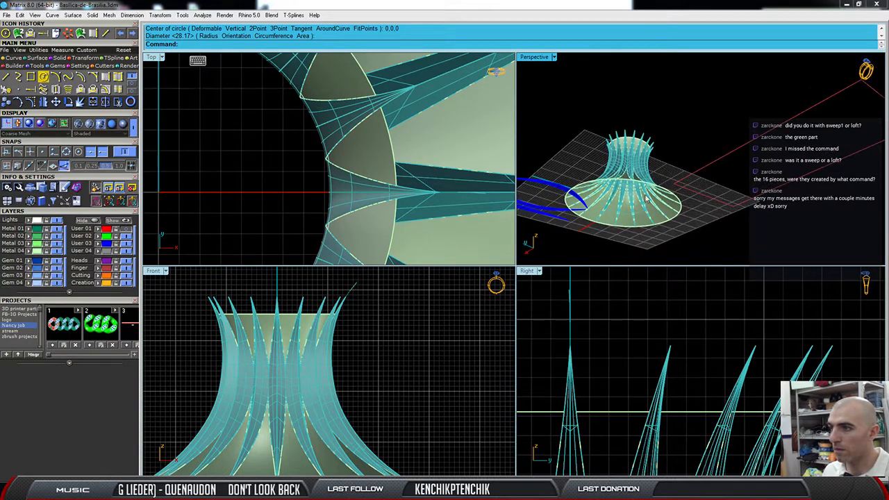
scroll(630, 201, "up", 3)
left_click(629, 202)
scroll(349, 373, "down", 2)
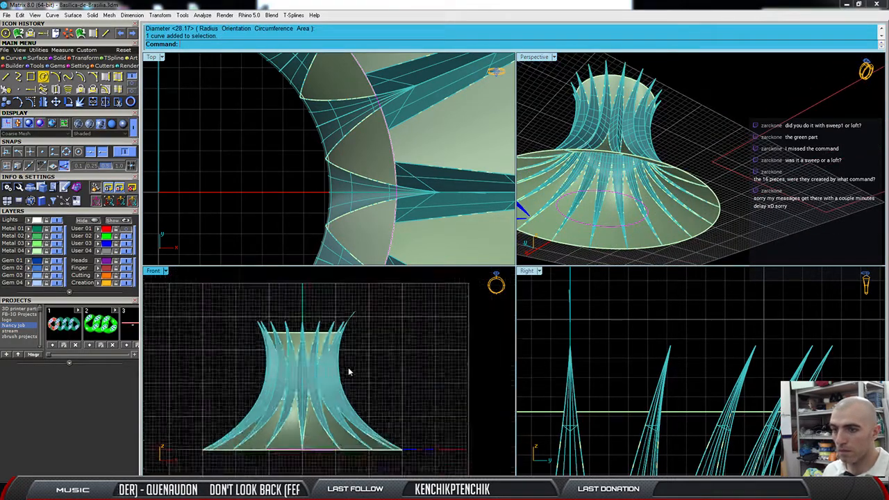
scroll(334, 419, "up", 3)
right_click_drag(348, 389, 373, 441)
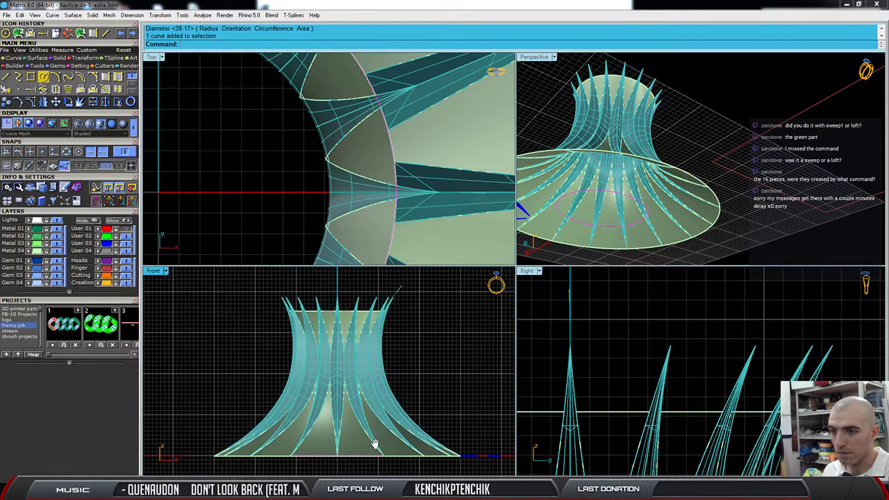
left_click_drag(366, 457, 364, 316)
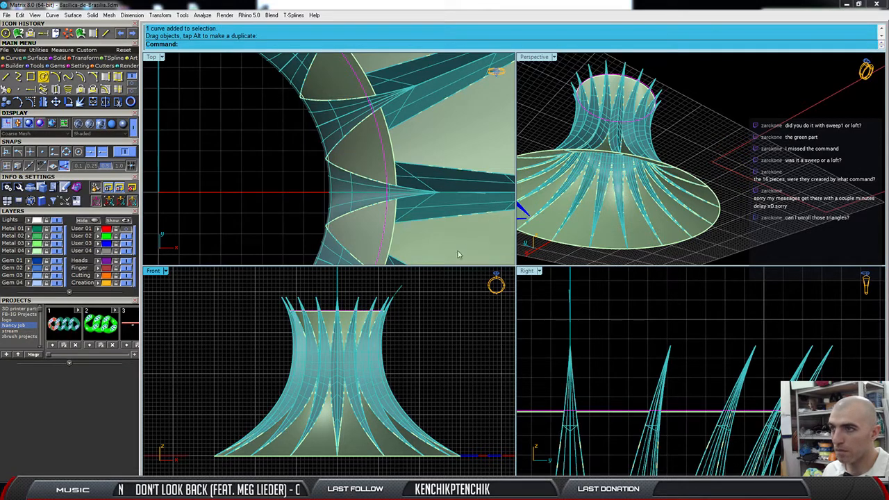
scroll(332, 161, "down", 5)
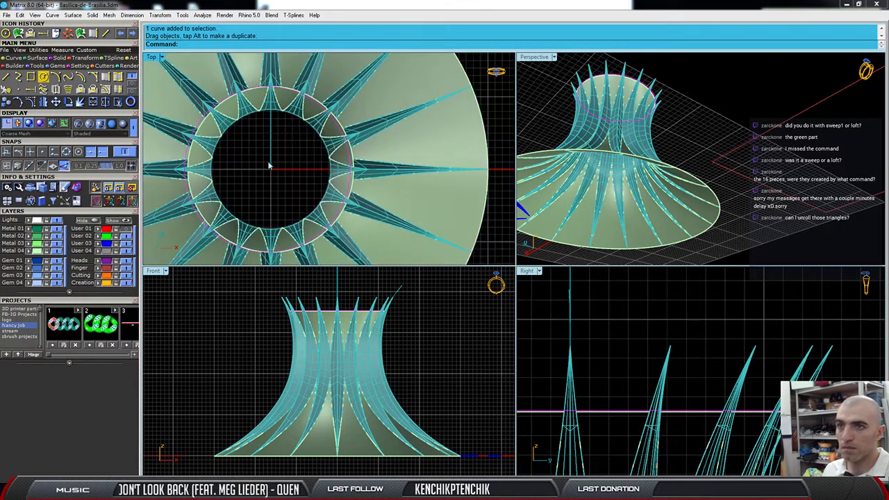
key("ctrl+z")
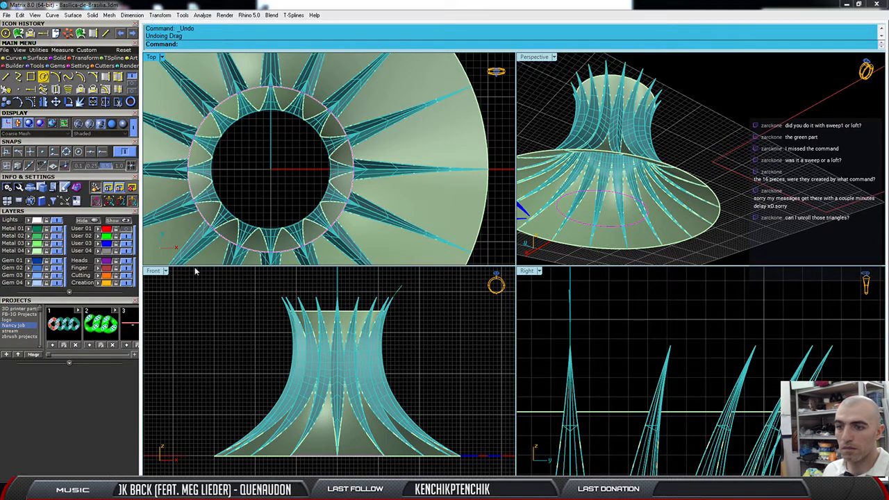
Raise the selected circle straight up from the base to the neck's open upper rim in the Front view.
left_click_drag(364, 456, 360, 311)
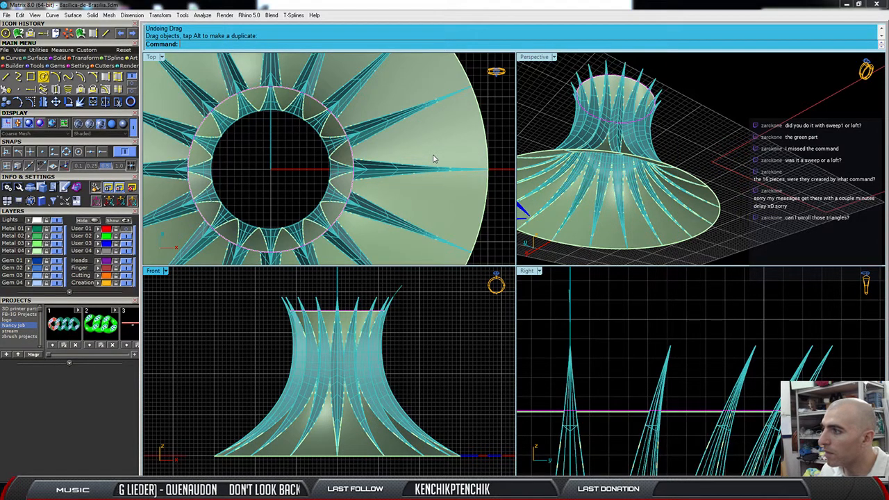
scroll(376, 189, "down", 3)
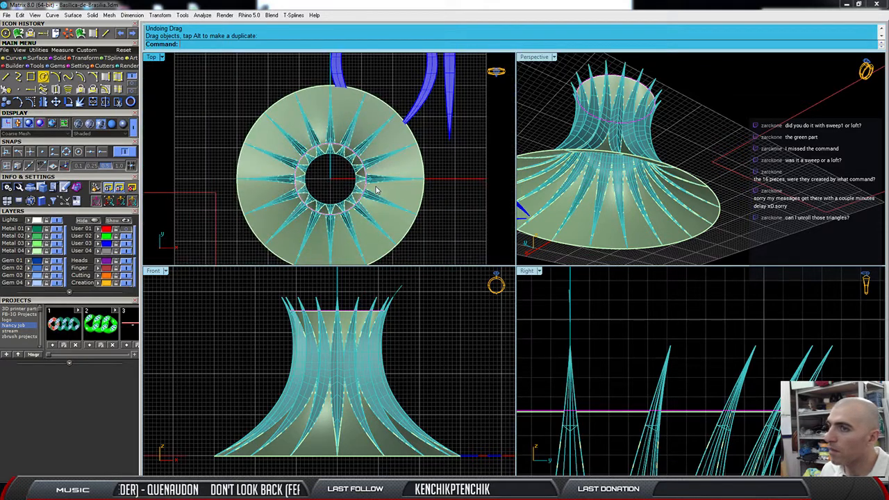
scroll(376, 189, "down", 3)
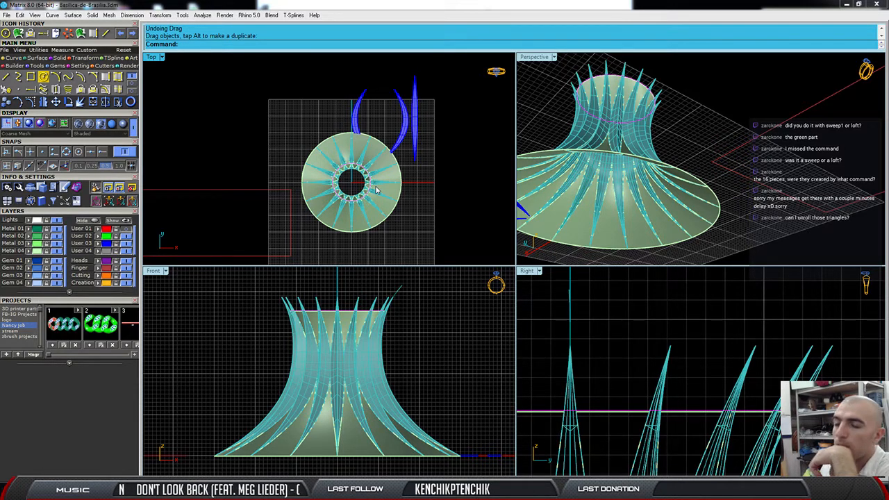
right_click_drag(350, 182, 382, 161)
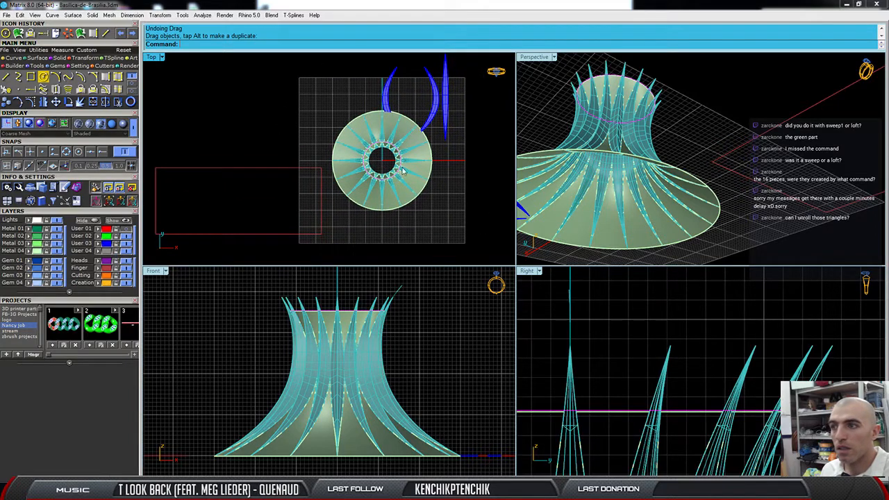
scroll(600, 161, "down", 4)
scroll(600, 161, "up", 5)
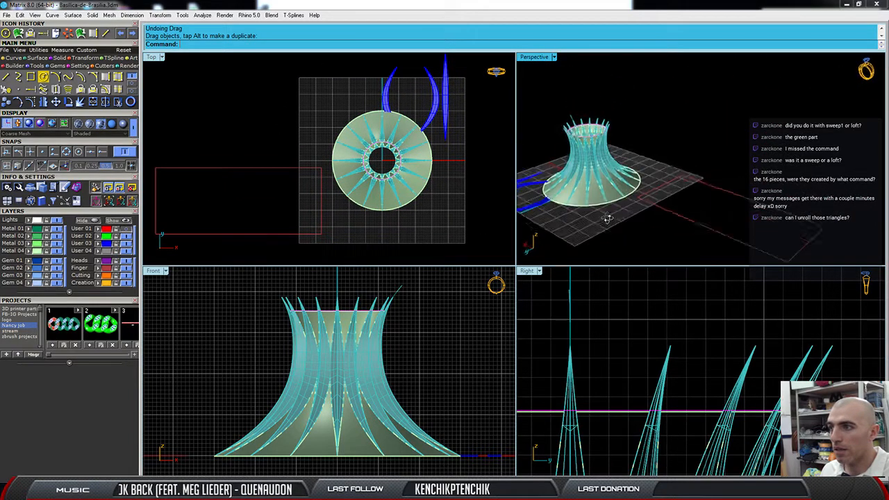
left_click(596, 182)
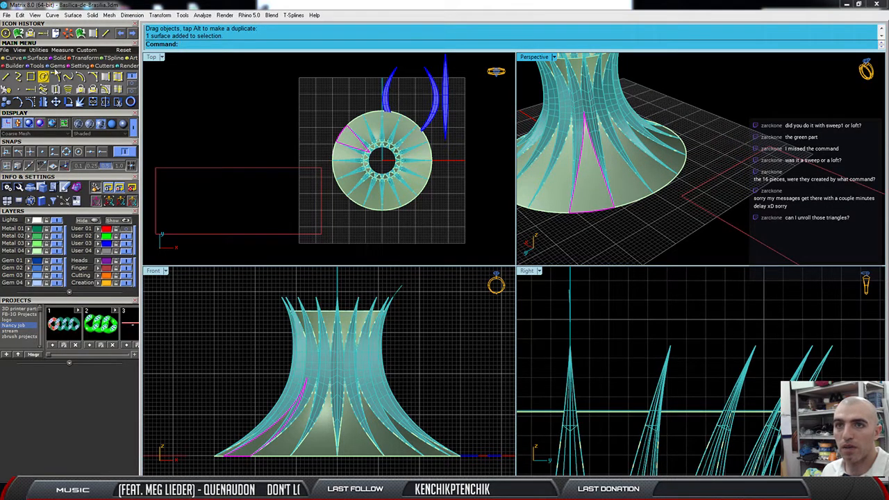
left_click(6, 89)
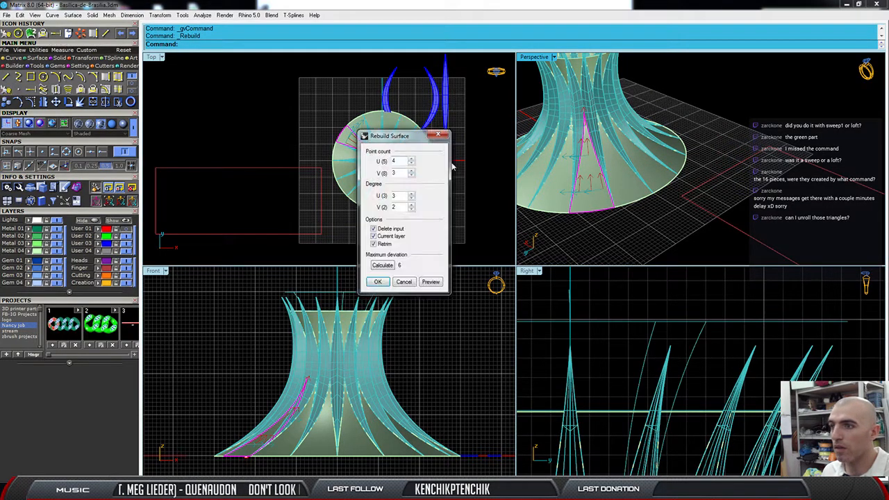
left_click(402, 283)
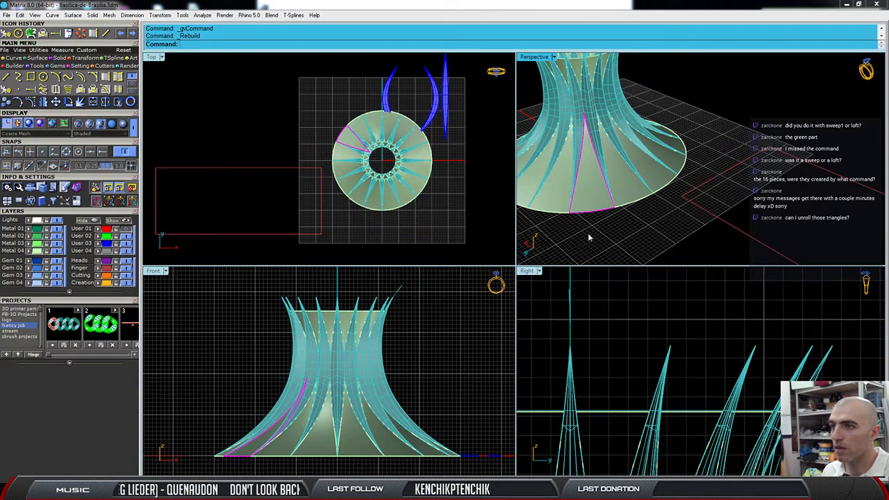
Try the FlattenSrf command on the model, picking a rib edge as the first edge, and cancel it.
right_click_drag(588, 237, 619, 247)
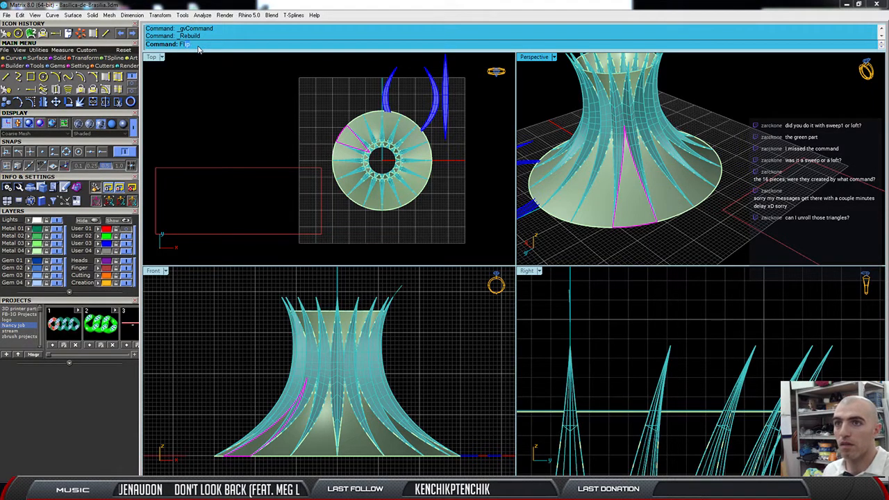
type("a")
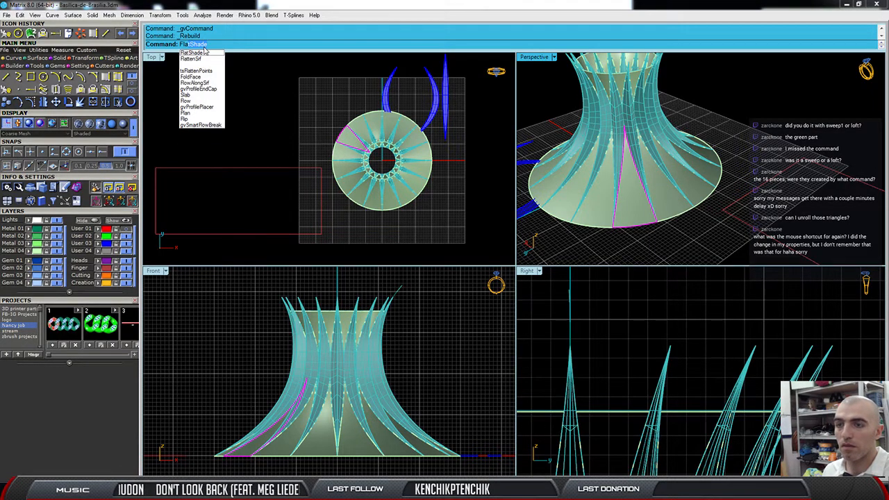
type("t")
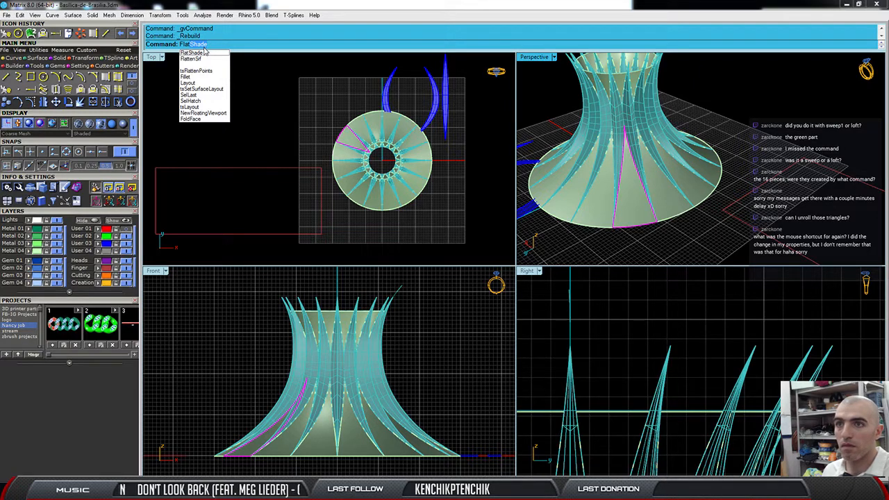
left_click(204, 58)
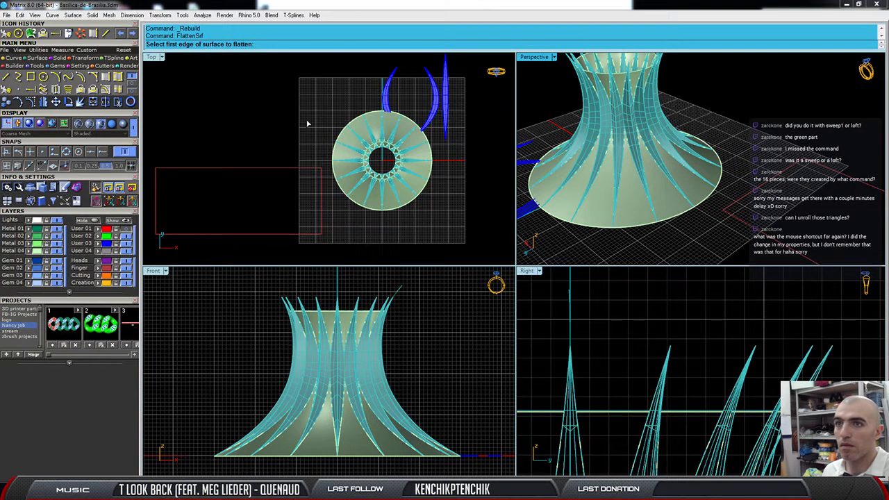
left_click(350, 185)
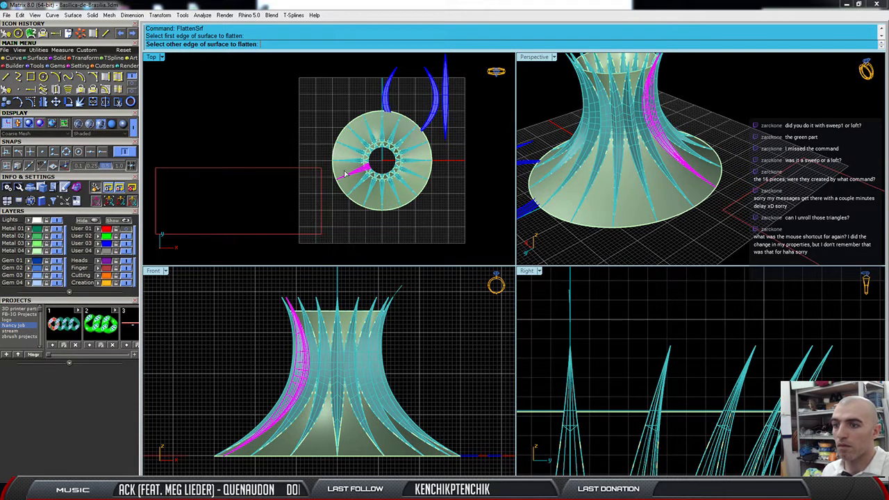
key("Escape")
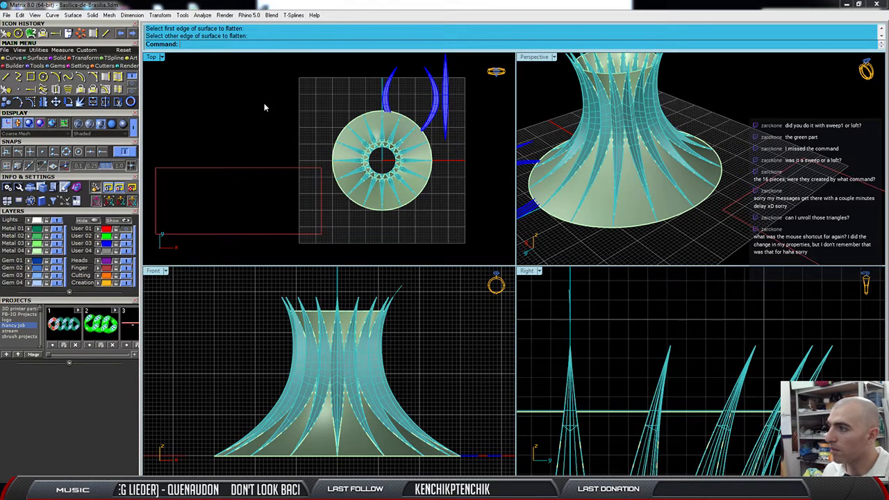
Examine the macro assigned to the middle mouse button in the Mouse page of the document properties.
left_click(6, 15)
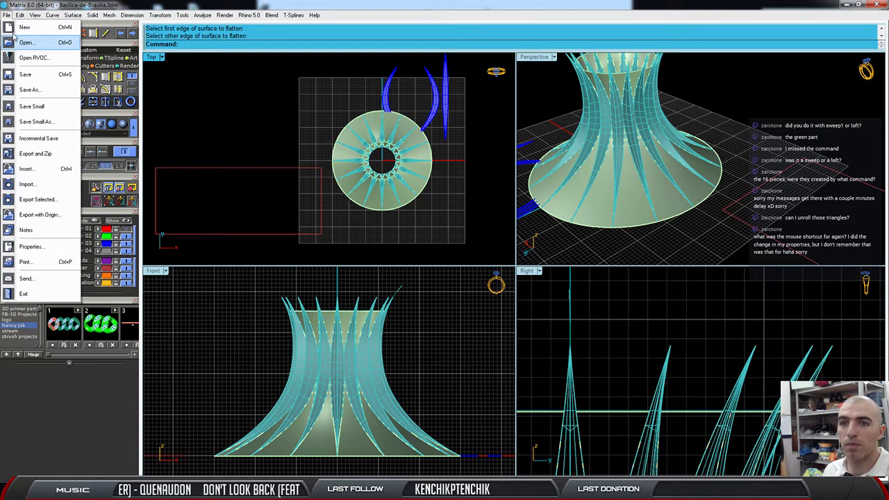
left_click(31, 246)
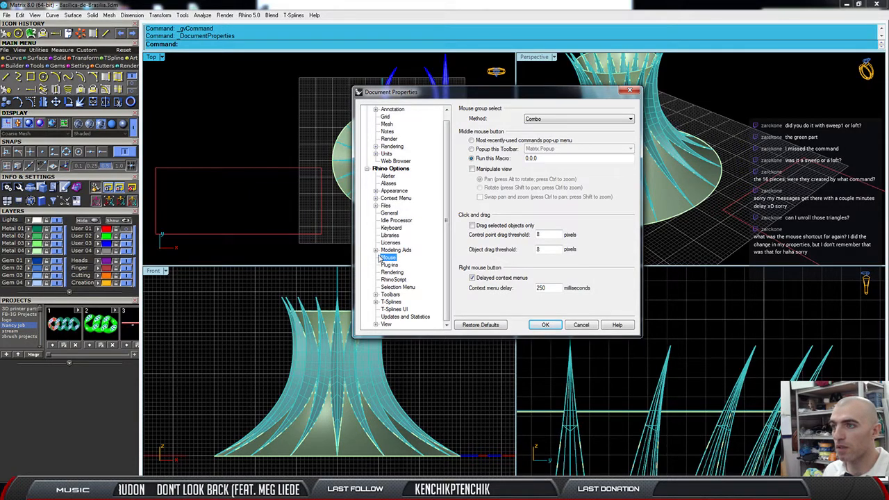
double_click(541, 158)
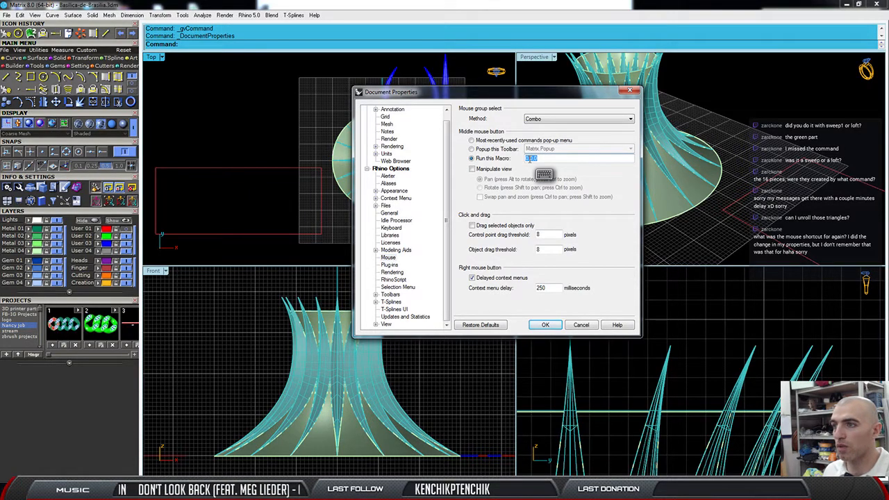
left_click(530, 159)
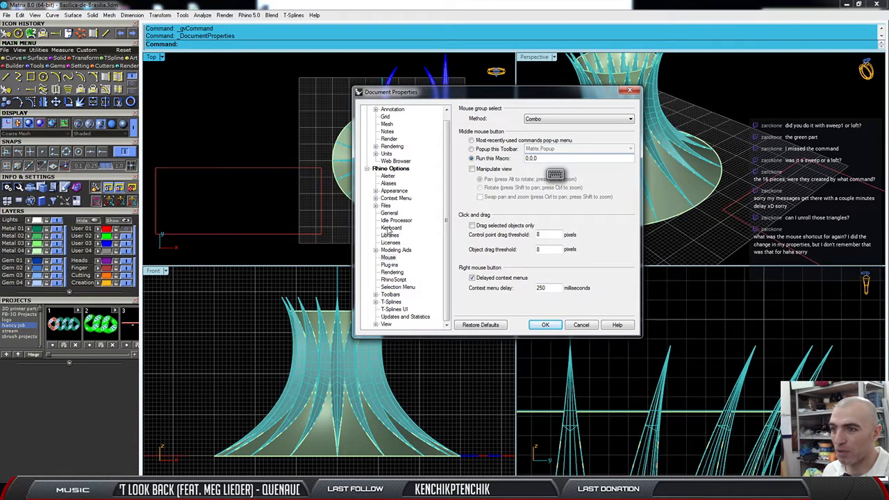
Copy the F4 shortcut's 0,0,0 macro into the middle mouse button's macro and return to the keyboard shortcut list.
left_click(390, 229)
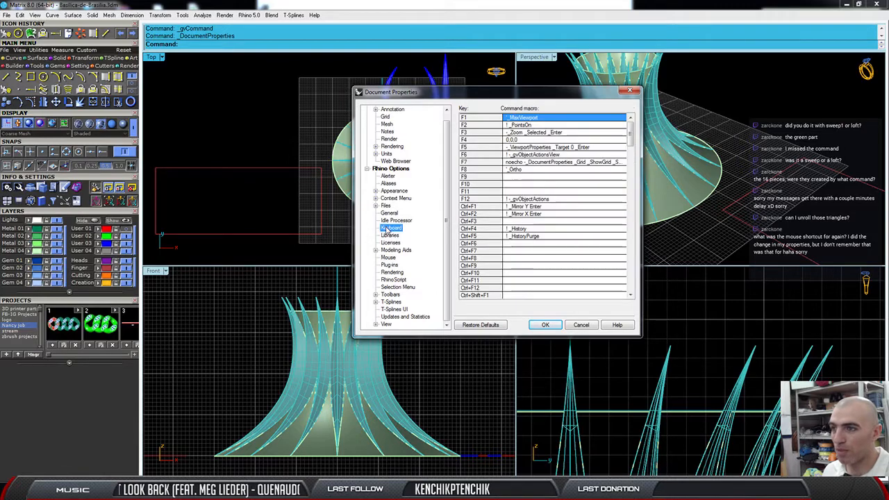
left_click(507, 140)
key("ctrl+c")
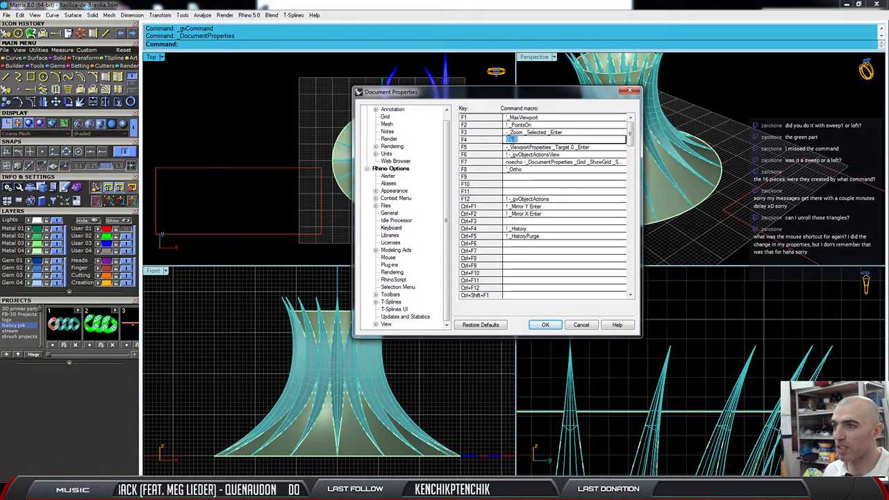
left_click(388, 257)
left_click_drag(568, 161, 495, 162)
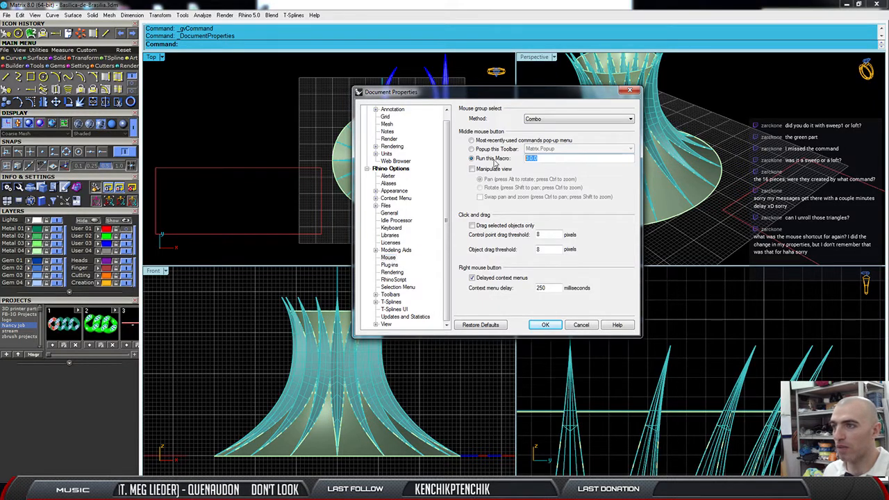
key("ctrl+v")
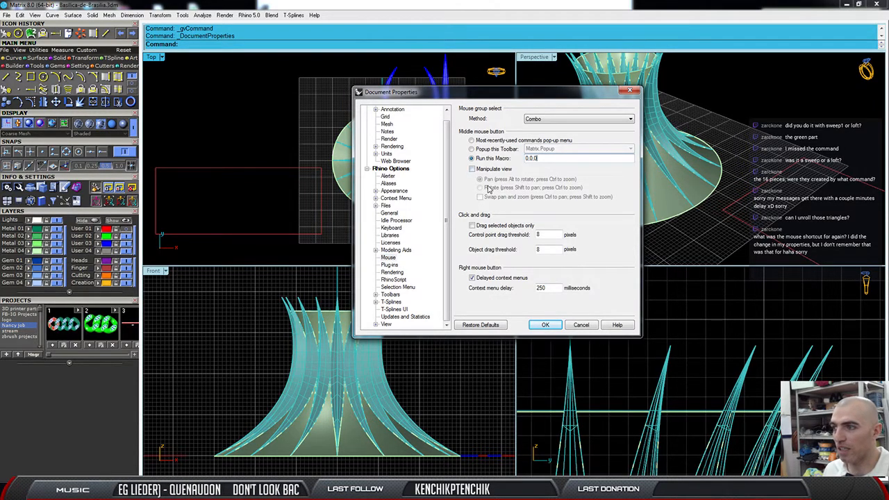
left_click(393, 229)
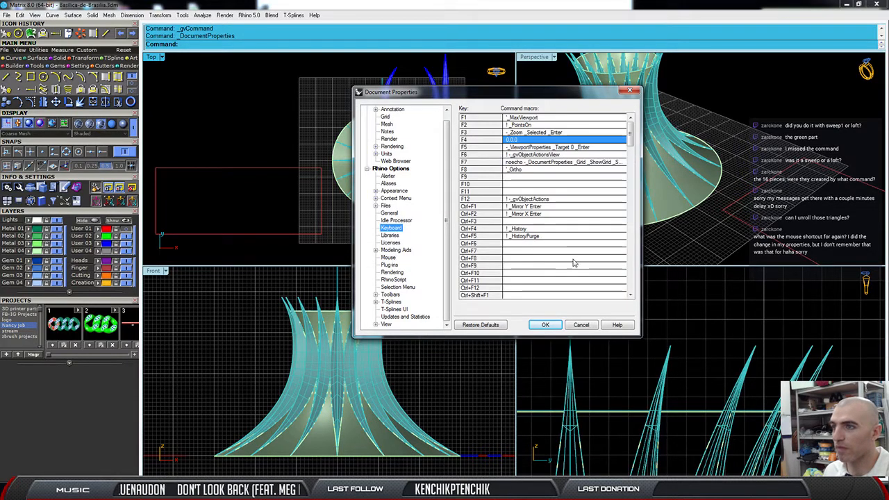
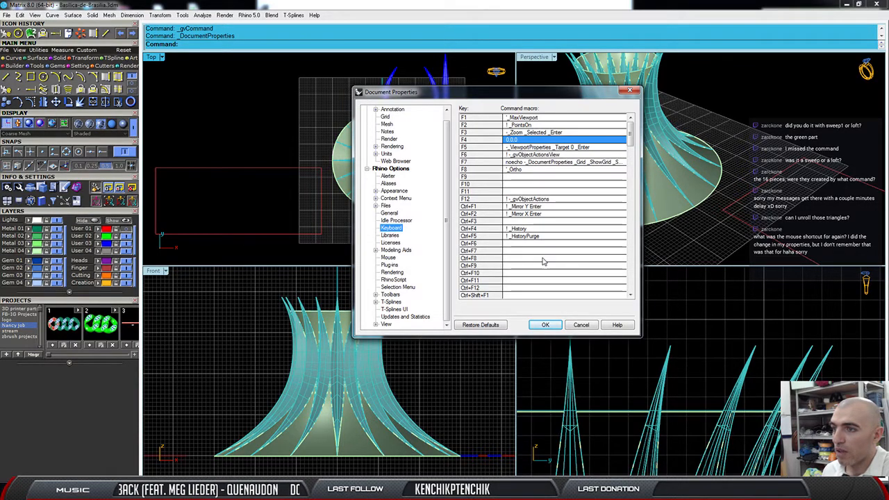
Examine the rest of the keyboard shortcut macros and leave the document properties without applying changes.
left_click_drag(630, 133, 630, 175)
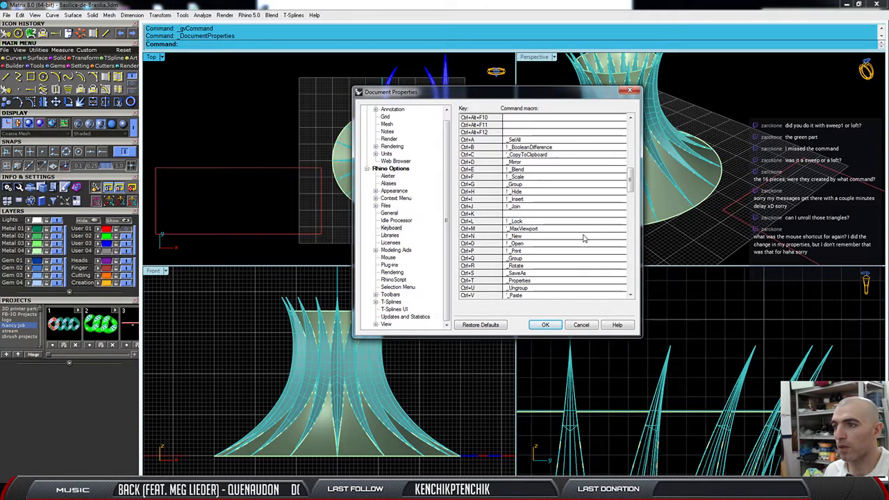
scroll(576, 296, "down", 2)
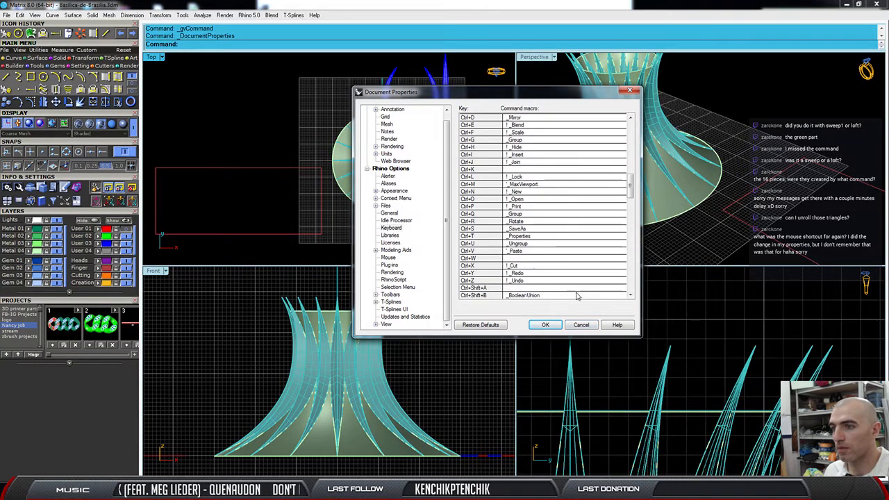
left_click(581, 325)
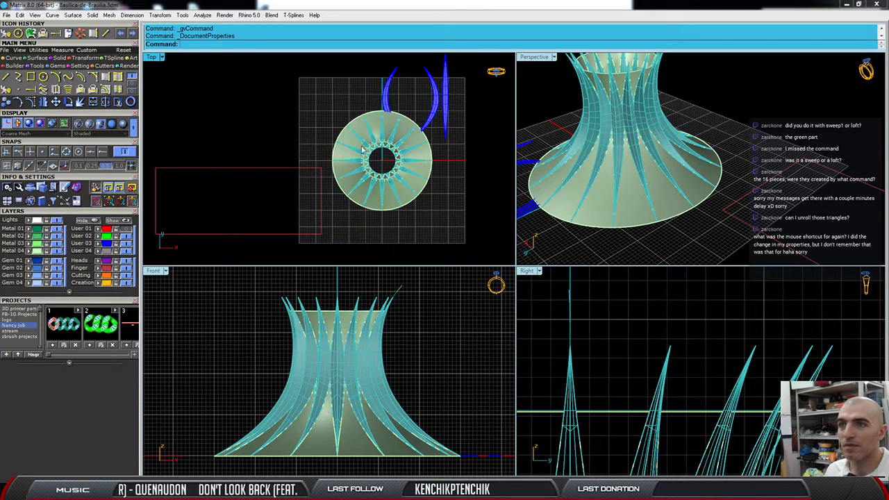
Try creating UV curves of a lower green panel and placing them beside the model in the Top view, and undo both operations.
left_click(602, 214)
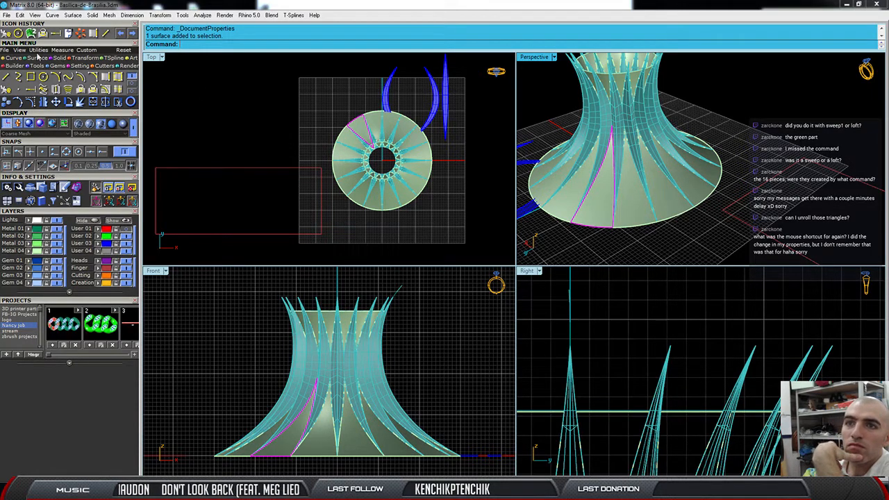
left_click(132, 86)
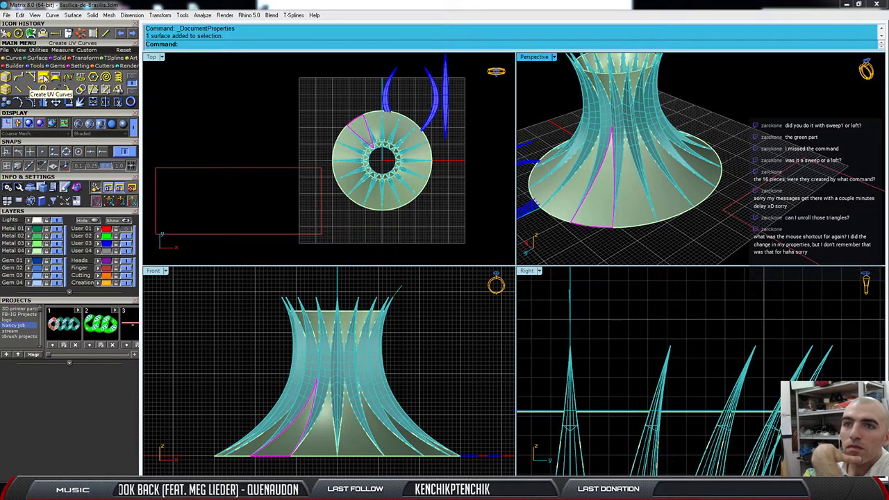
left_click(44, 78)
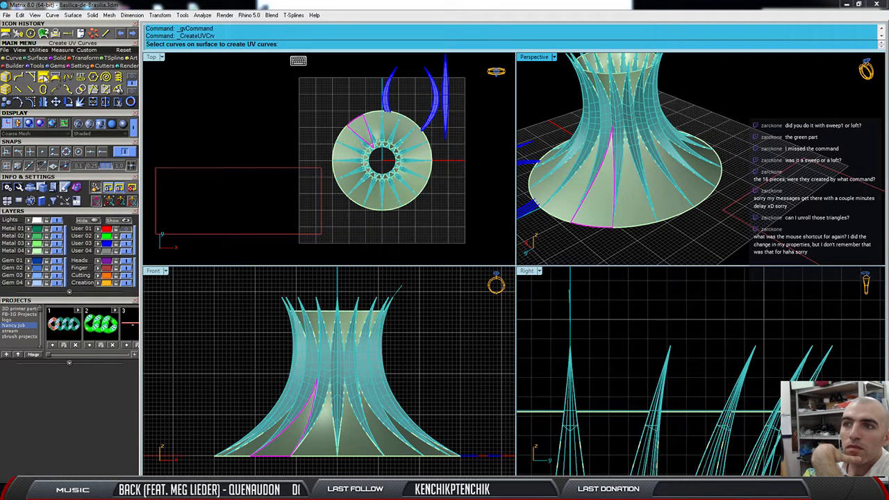
left_click(341, 137)
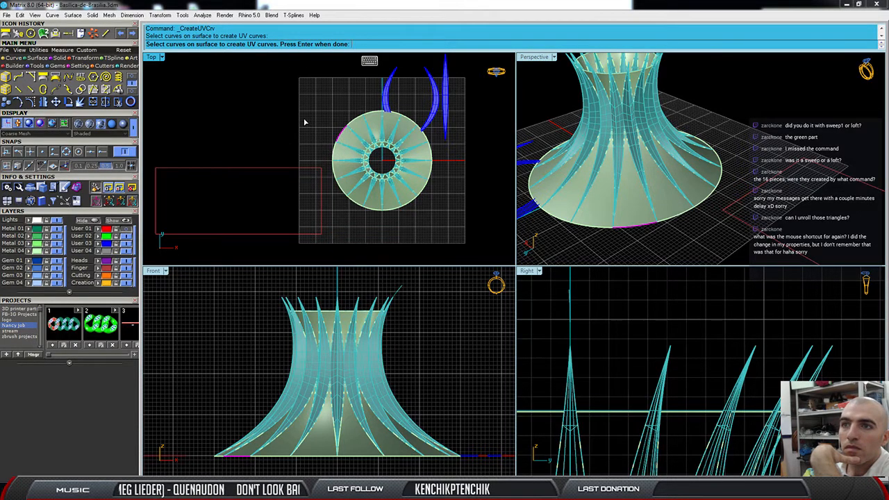
key("Return")
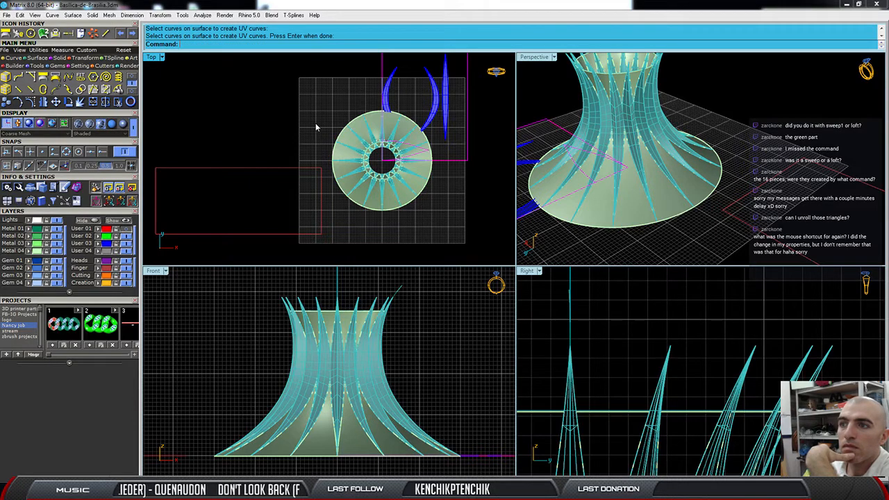
left_click_drag(468, 137, 286, 195)
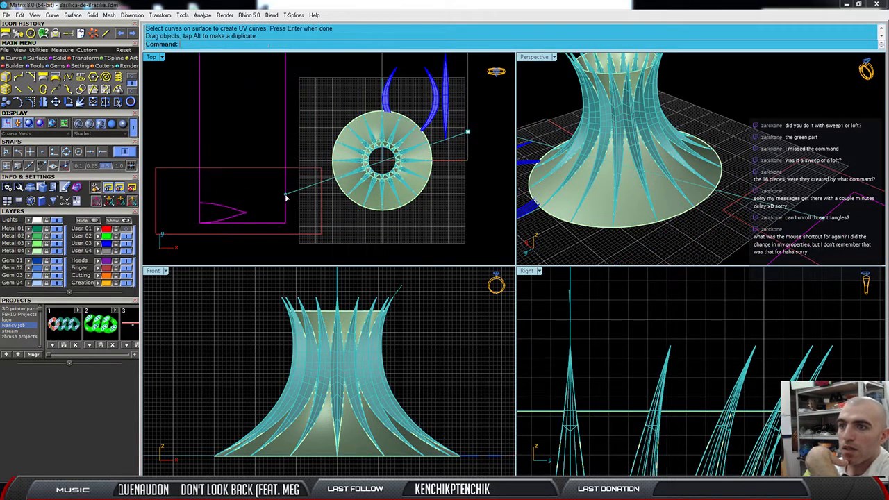
key("ctrl+z")
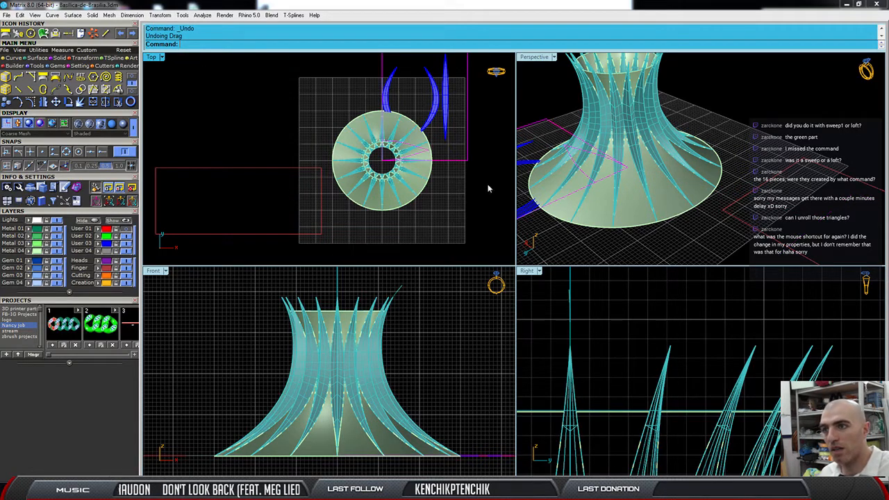
key("ctrl+z")
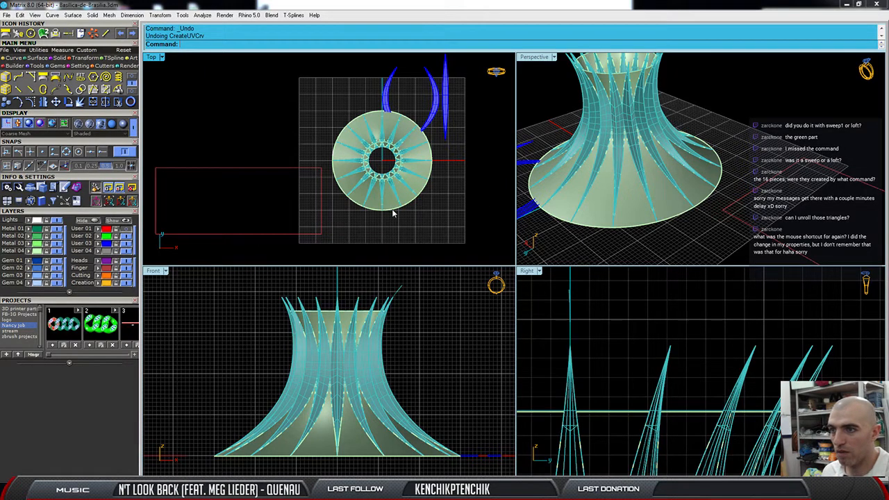
Create UV curves of a lower green panel including its outline and move them over the red rectangle in the Top view.
left_click(335, 174)
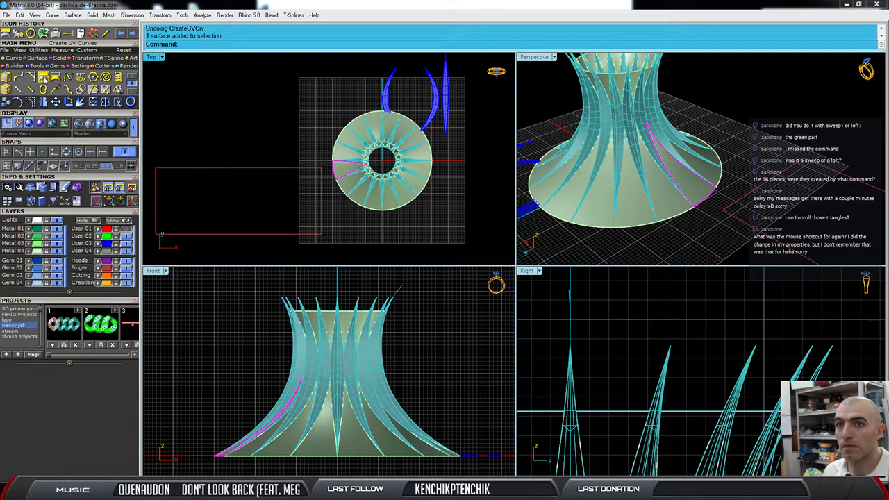
left_click(52, 15)
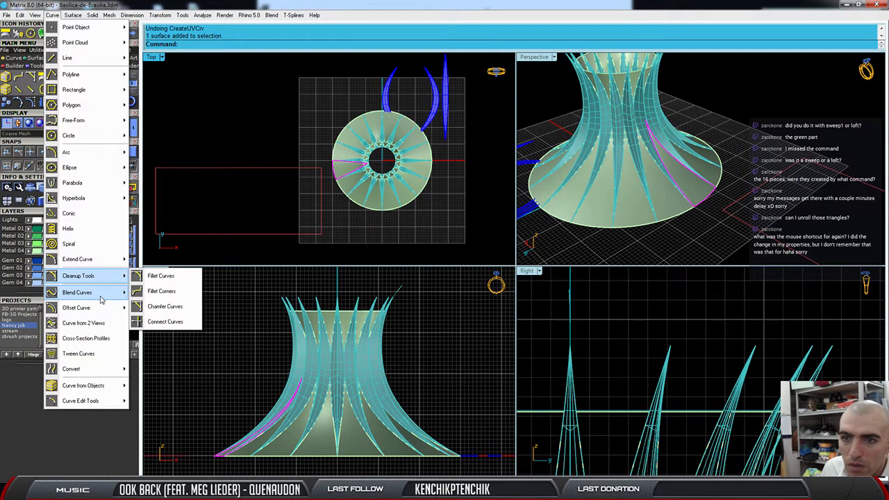
mouse_move(103, 313)
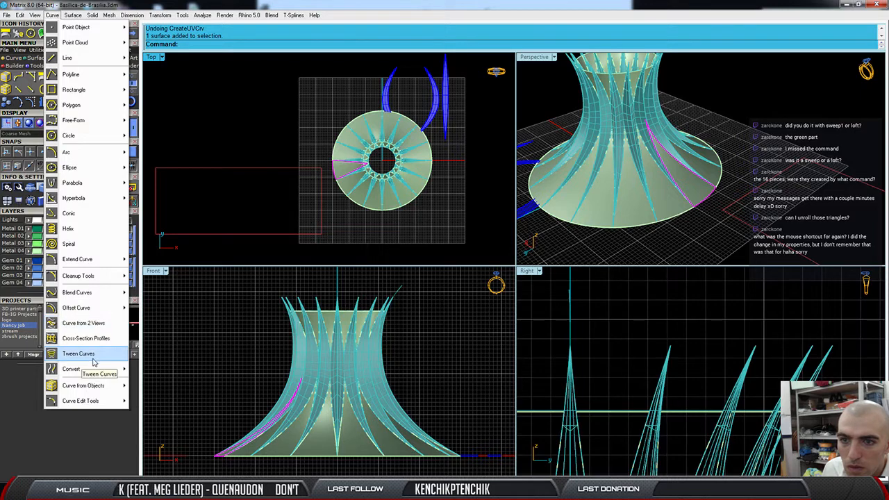
mouse_move(96, 386)
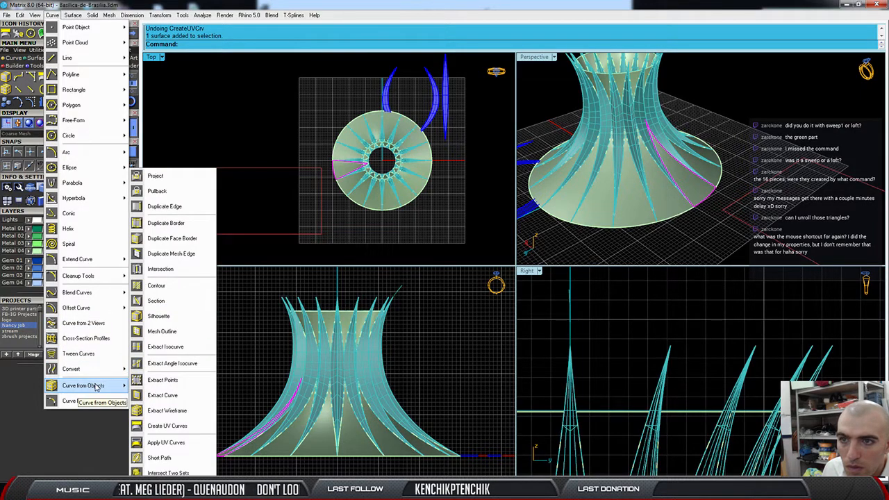
left_click(166, 427)
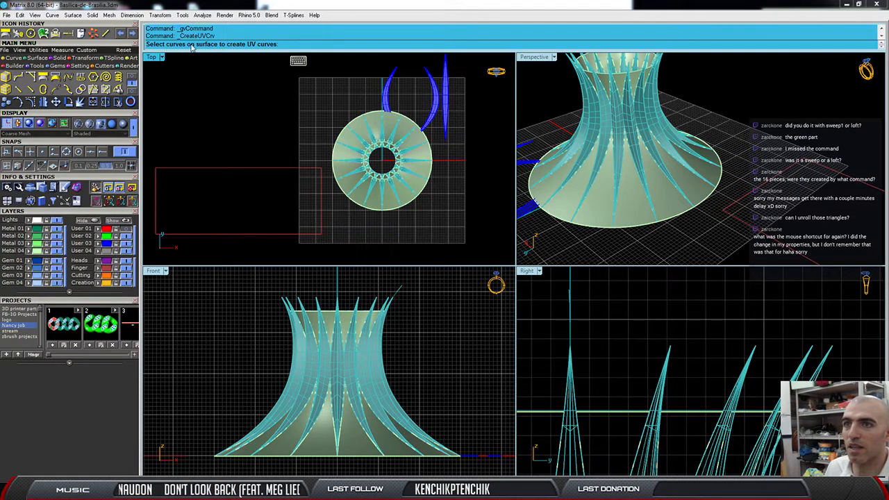
left_click(334, 175)
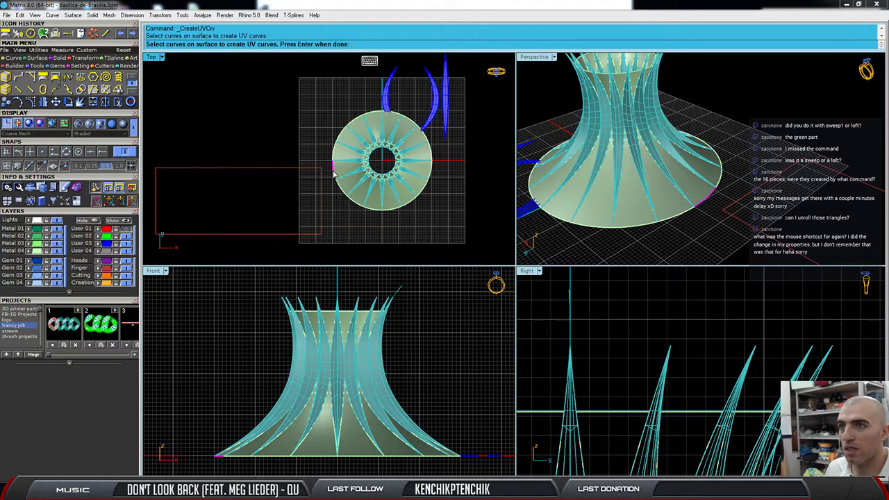
key("Return")
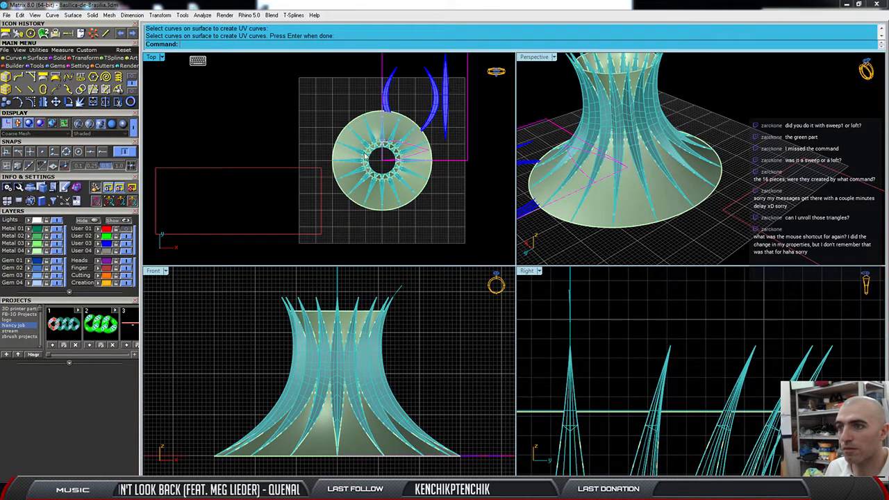
left_click_drag(468, 141, 293, 193)
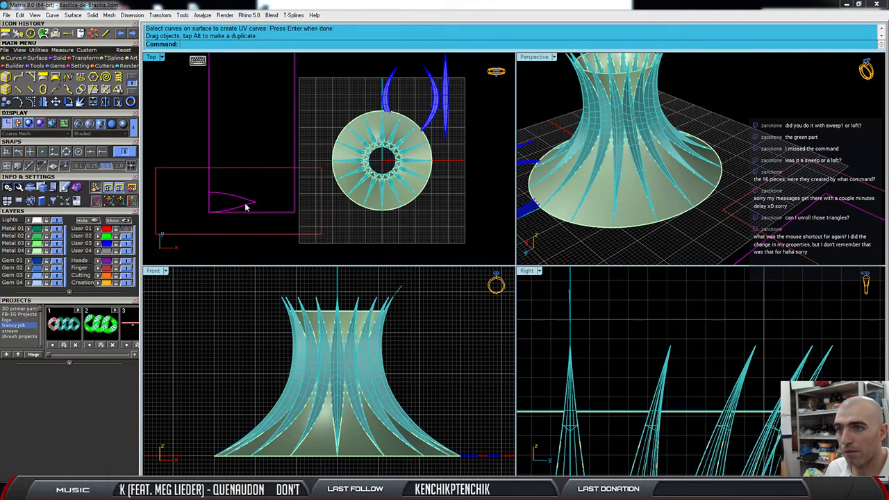
Create UV curves of an upper triangular panel at the neck's rim, including its outline.
scroll(609, 96, "up", 5)
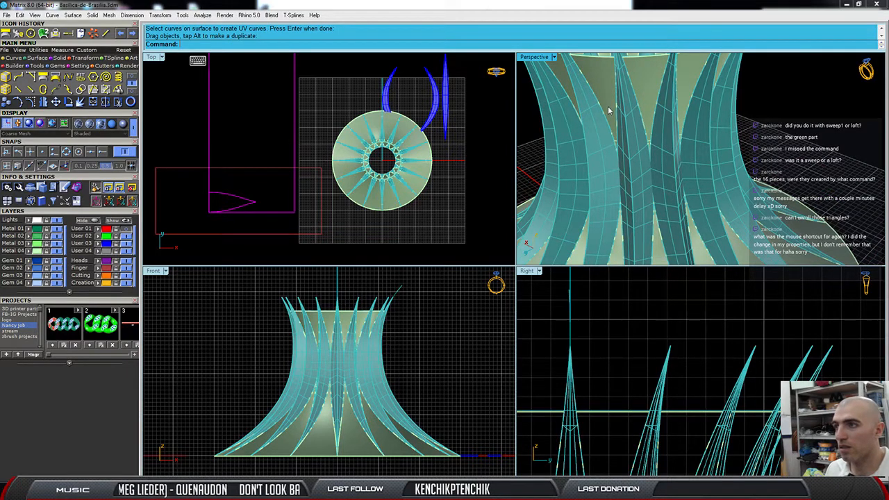
scroll(608, 110, "down", 5)
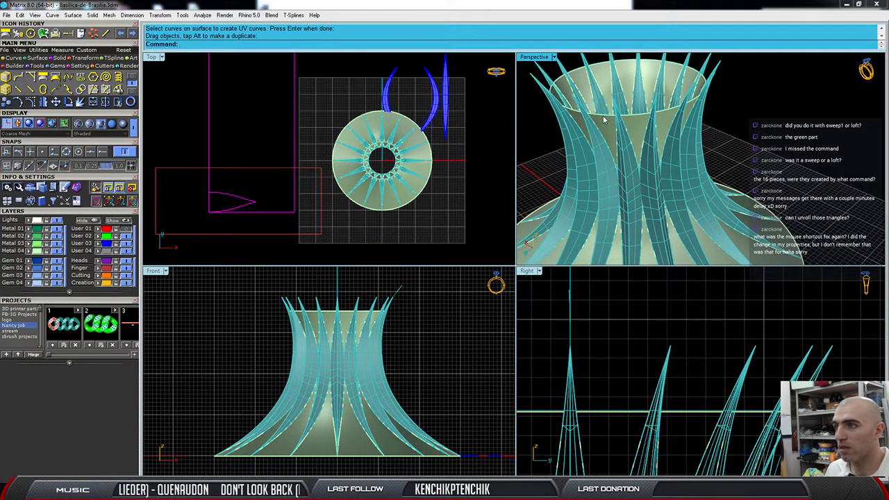
key("Return")
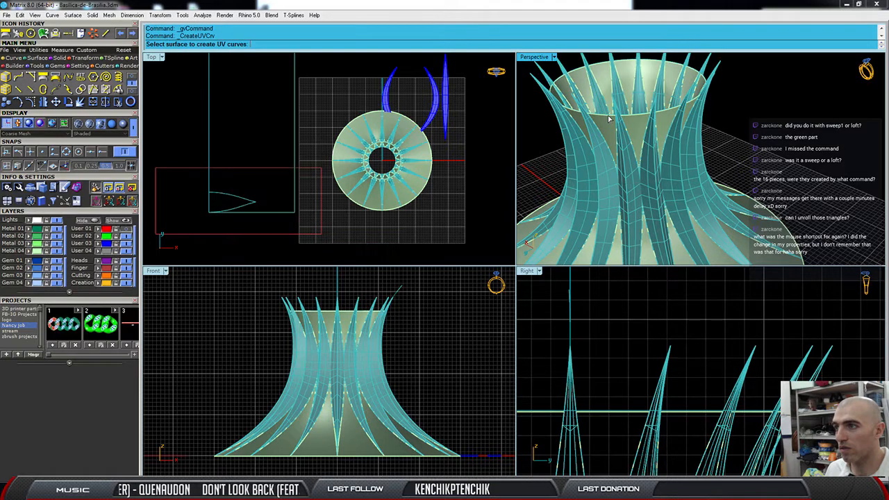
left_click(609, 119)
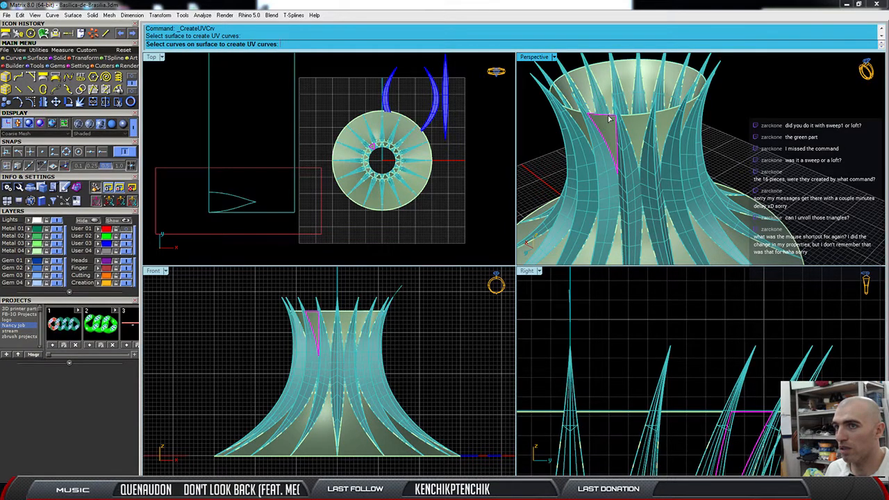
key("Return")
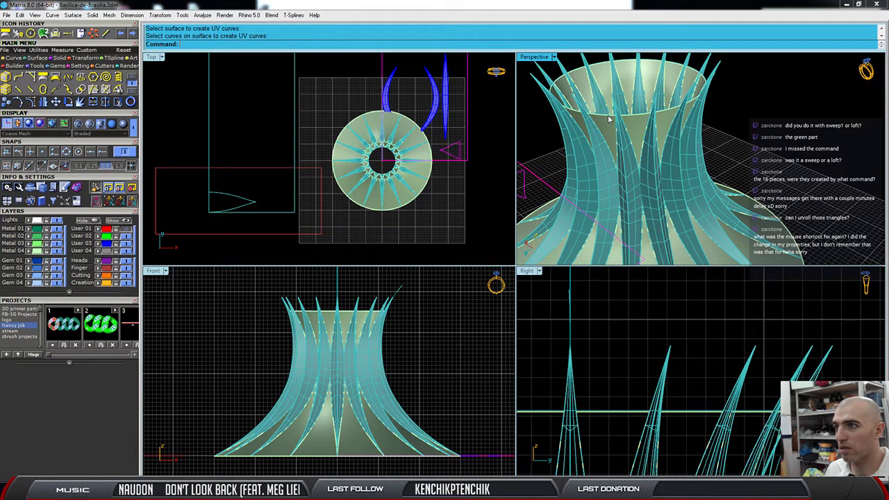
Move the upper panel's UV curves so their frame's lower corner coincides with the matching corner of the lower panel's frame.
left_click_drag(466, 148, 283, 148)
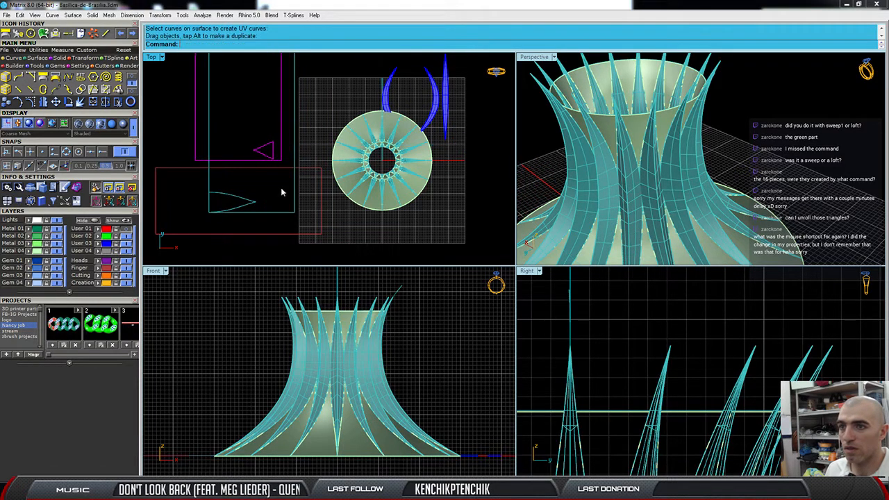
left_click(56, 102)
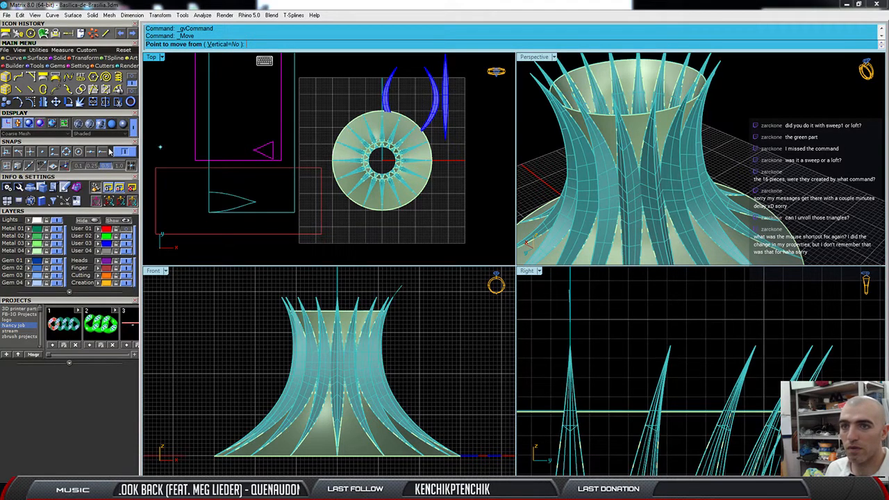
left_click(281, 161)
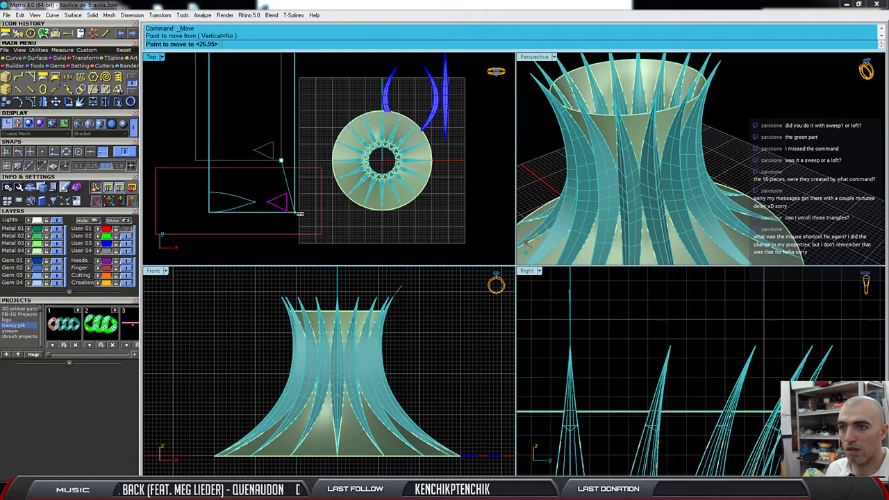
left_click(295, 211)
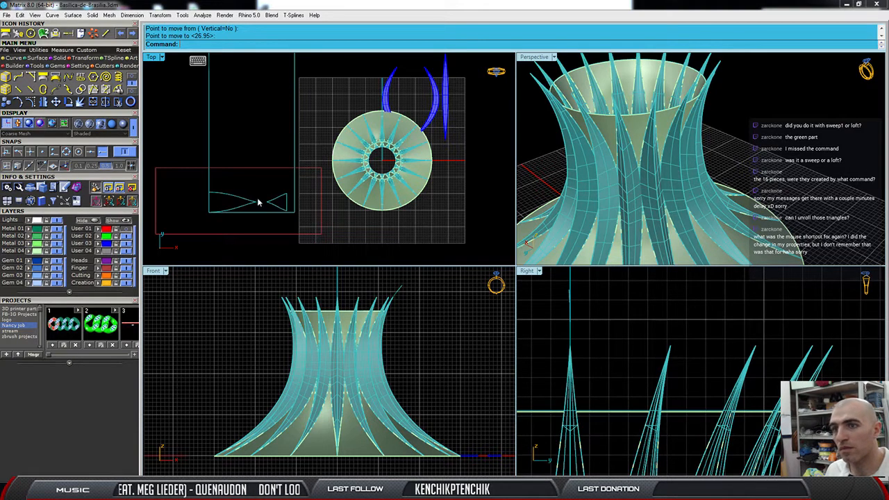
scroll(597, 157, "down", 2)
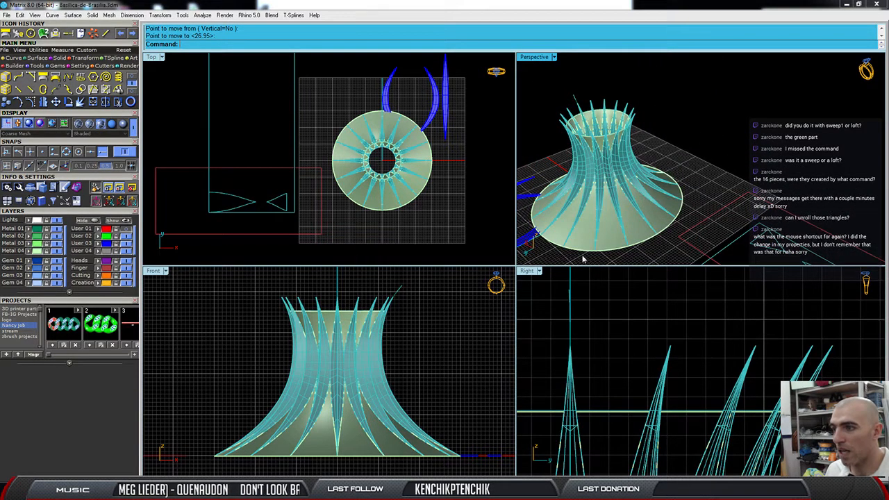
scroll(604, 257, "up", 5)
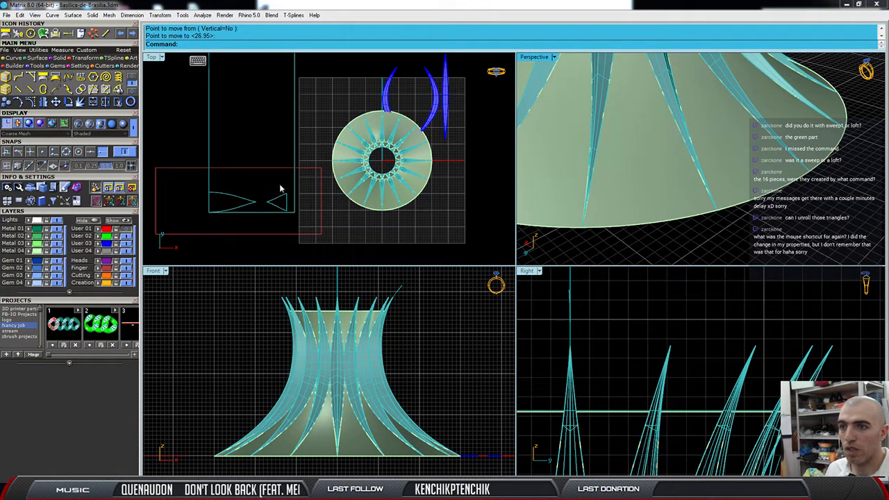
left_click_drag(282, 188, 236, 206)
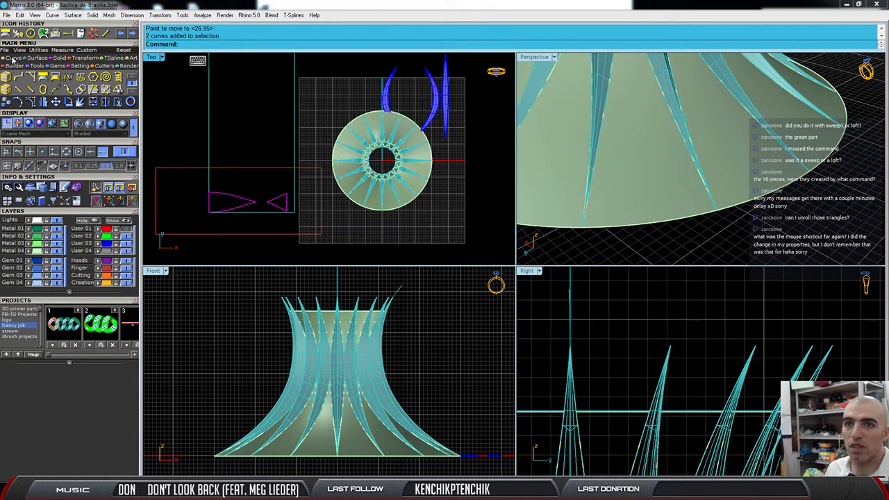
left_click(87, 59)
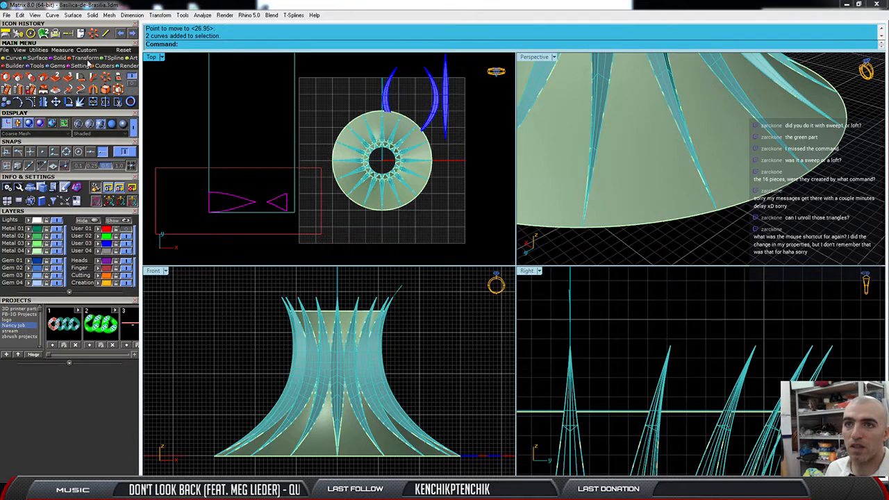
left_click(160, 15)
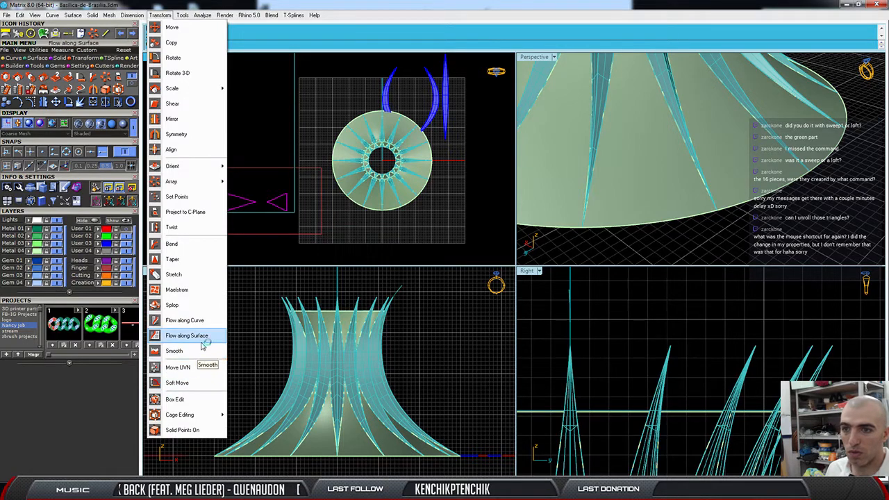
mouse_move(191, 182)
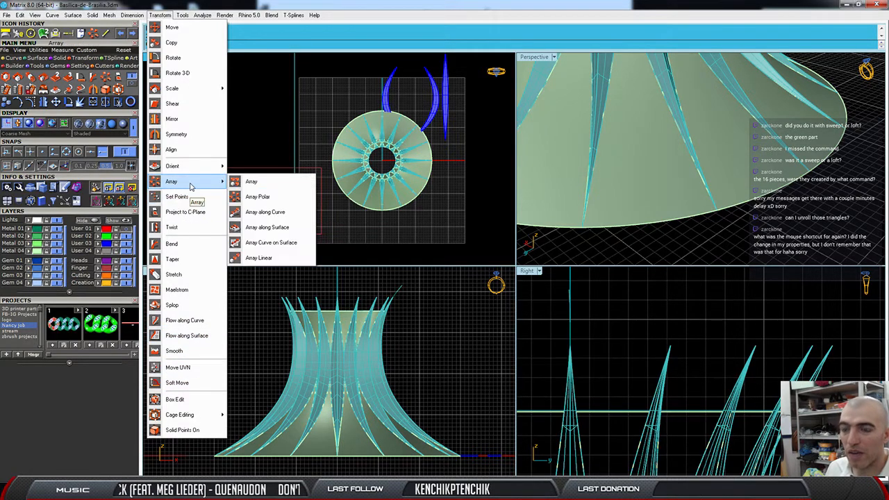
left_click(256, 213)
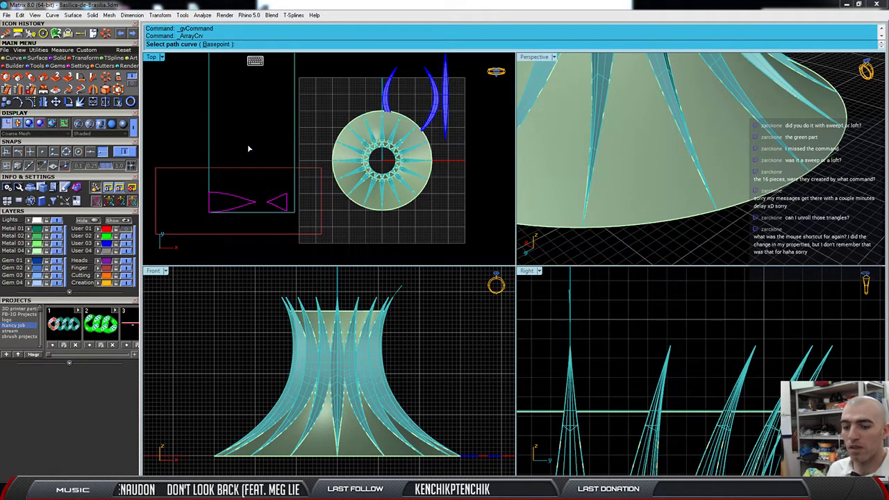
Delete one of the two overlapping UV frames and the red rectangle in the Top view.
left_click(209, 154)
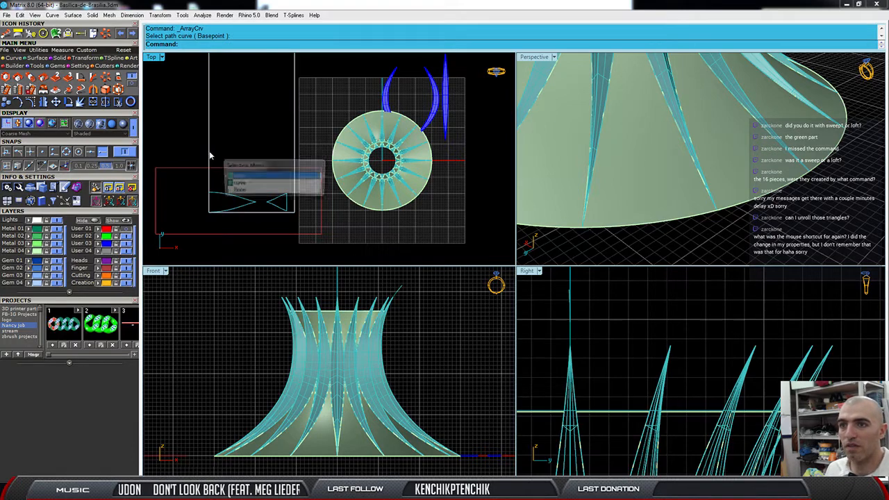
left_click(259, 177)
scroll(231, 219, "down", 2)
key("Escape")
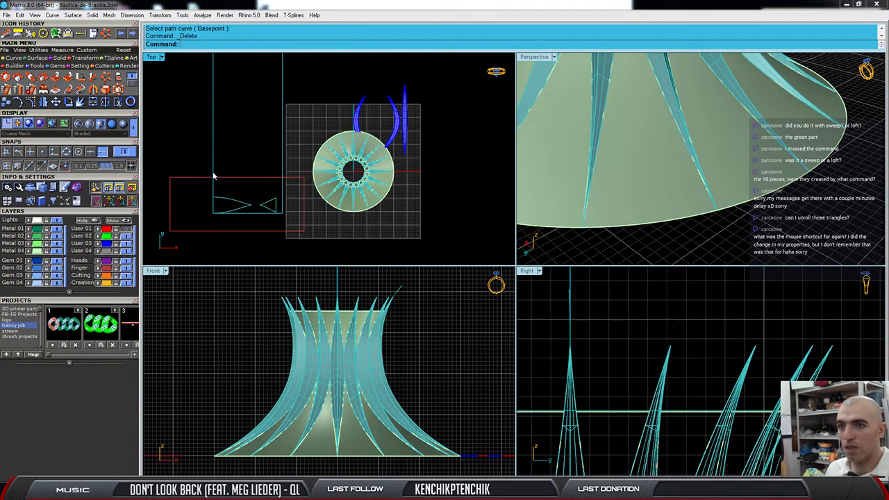
left_click(214, 167)
left_click(253, 177)
key("Delete")
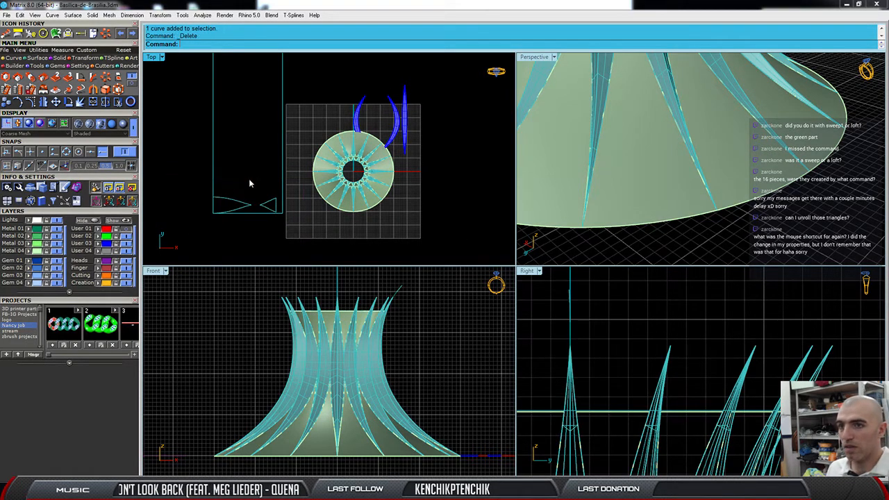
Split the remaining UV frame at both ends of the long edge touching the lower panel outline's base.
scroll(243, 208, "down", 4)
scroll(236, 228, "up", 3)
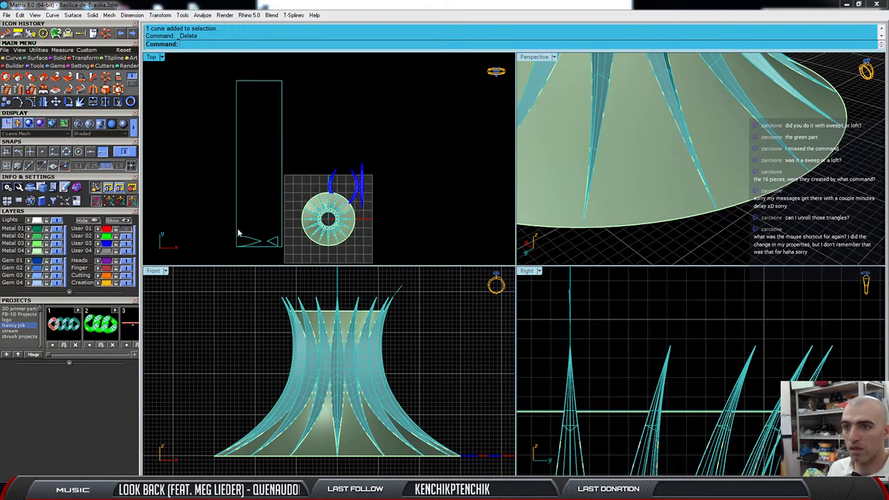
left_click(238, 222)
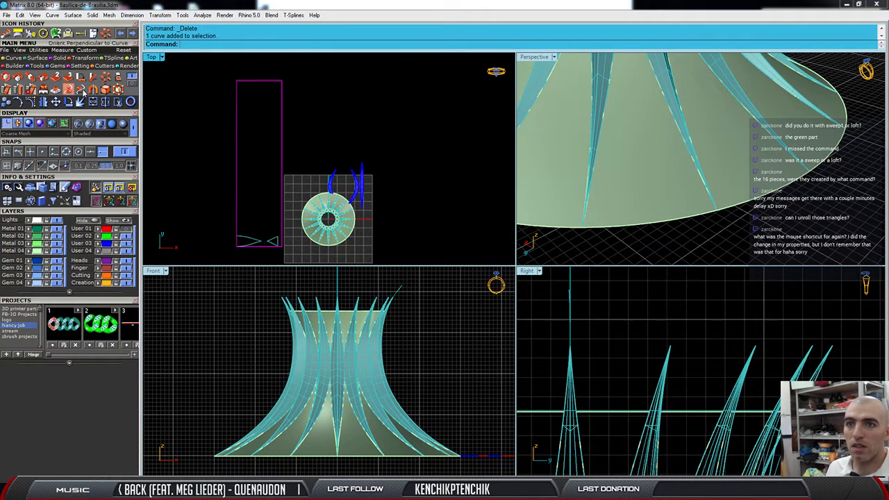
left_click(117, 101)
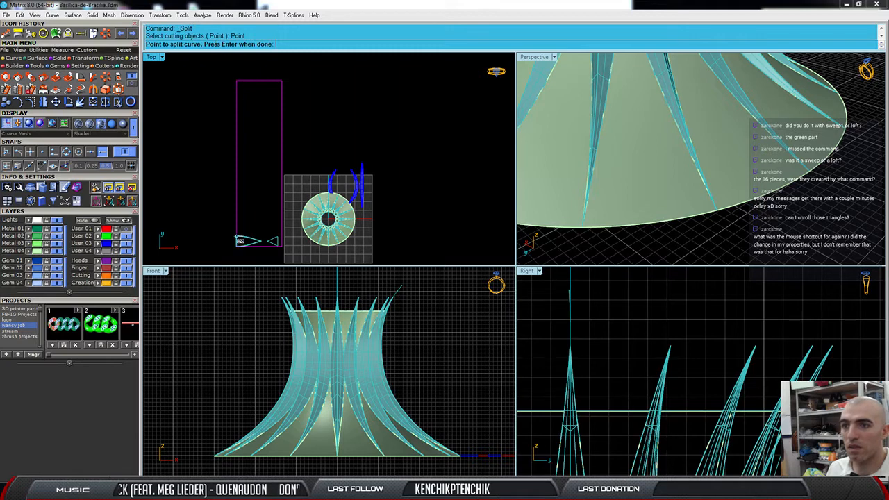
left_click(235, 245)
left_click(237, 83)
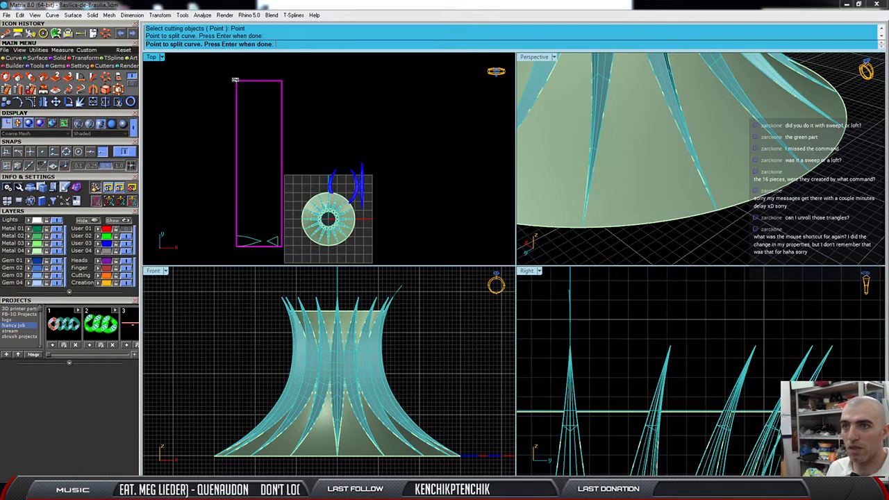
key("Return")
left_click_drag(245, 116, 223, 137)
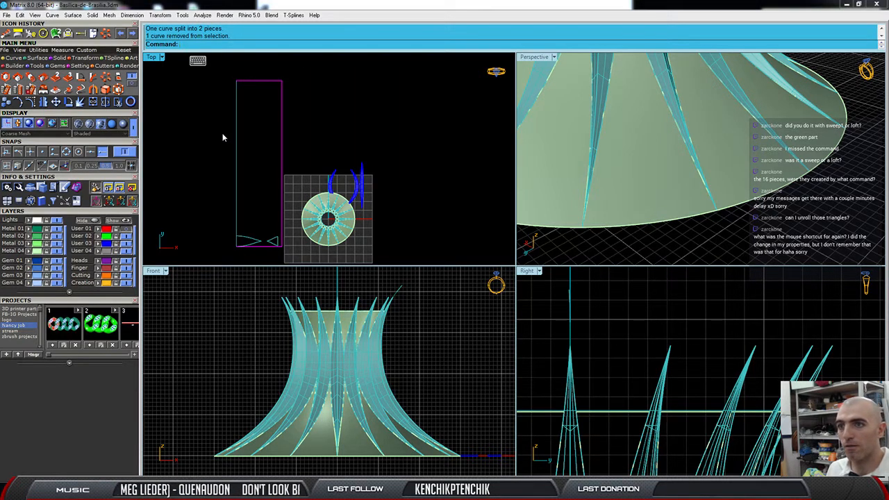
Array the lower and upper panel outlines along the frame's split long edge with 16 items and Freeform orientation.
scroll(263, 240, "up", 5)
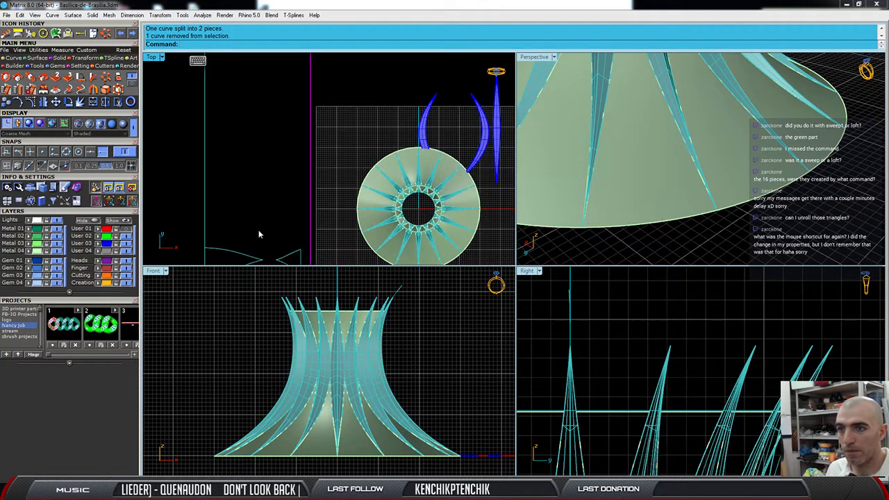
left_click_drag(305, 151, 244, 188)
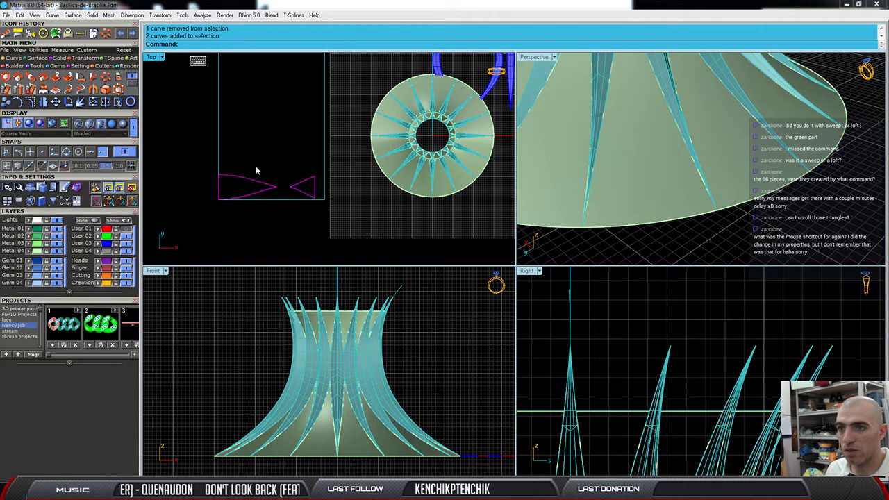
scroll(250, 170, "down", 5)
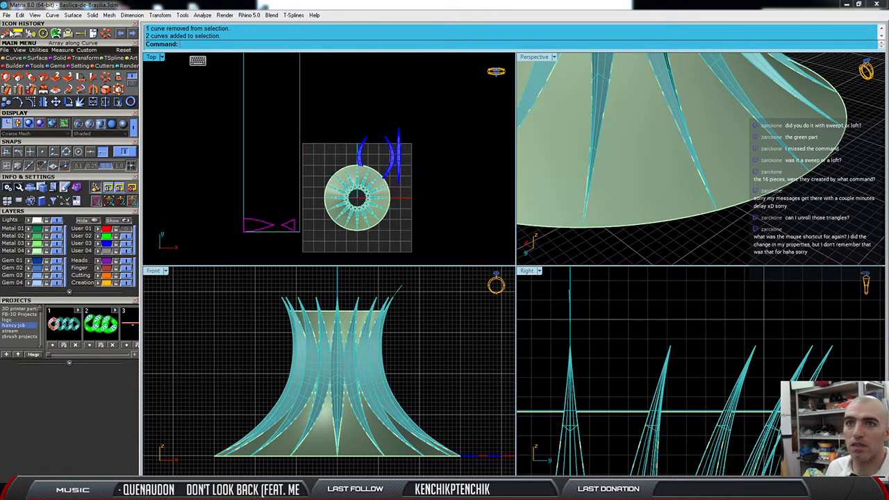
left_click(6, 34)
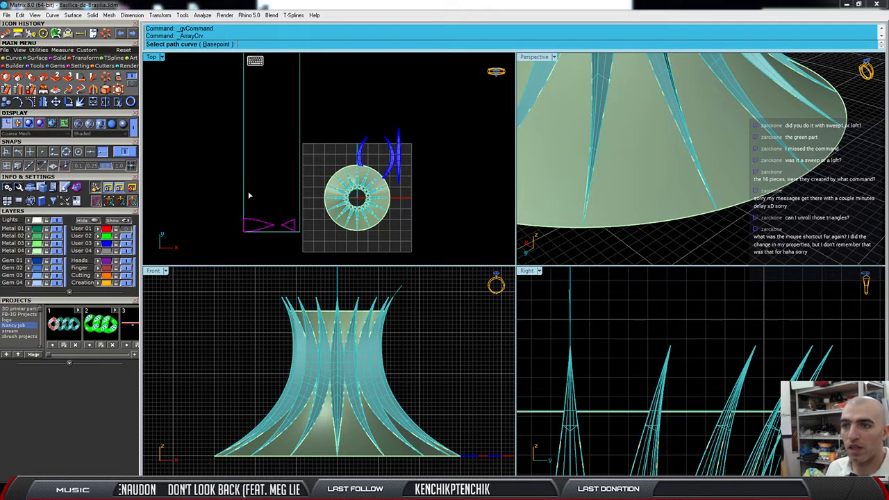
left_click(243, 194)
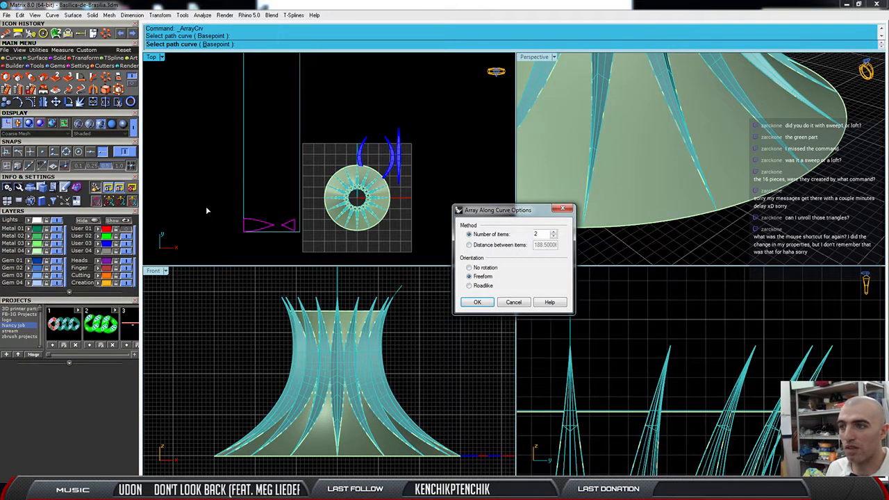
double_click(539, 234)
type("16")
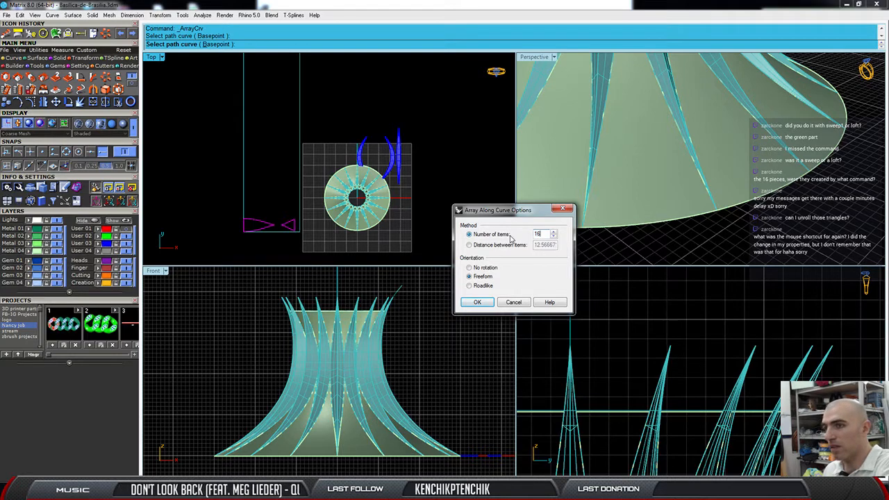
left_click(478, 302)
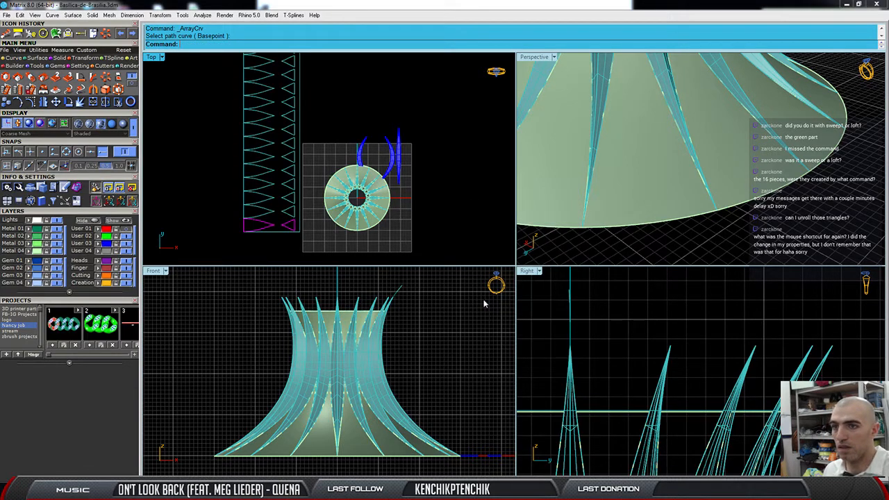
Maximize the Top view and examine the whole array of panel outlines against the frame.
scroll(185, 182, "down", 2)
right_click_drag(197, 174, 238, 196)
scroll(216, 226, "down", 2)
scroll(242, 213, "up", 2)
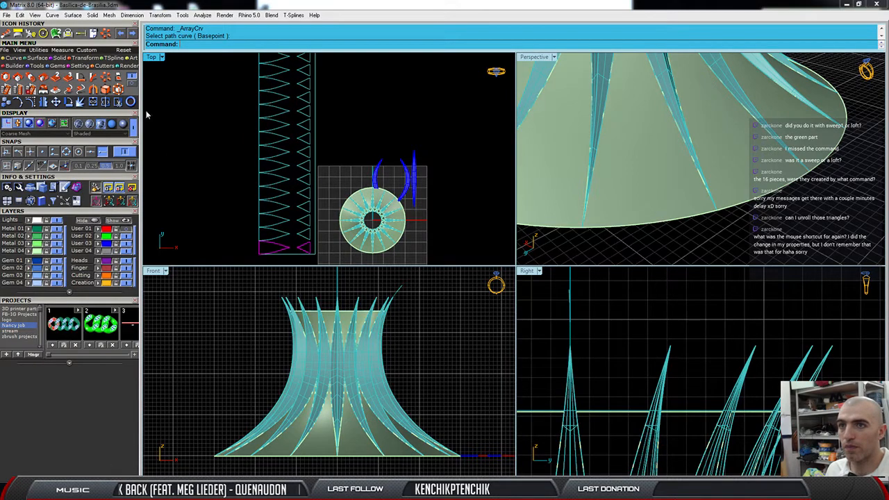
double_click(152, 59)
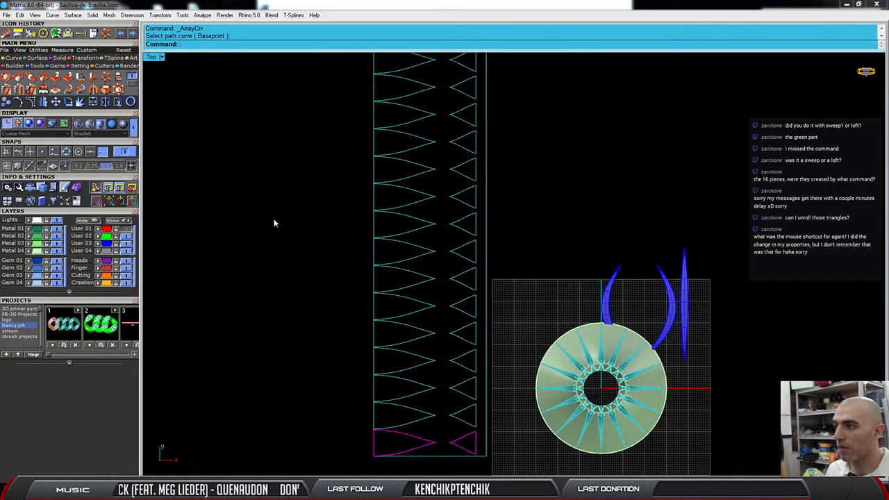
scroll(274, 222, "down", 2)
scroll(292, 242, "down", 1)
right_click_drag(292, 241, 279, 254)
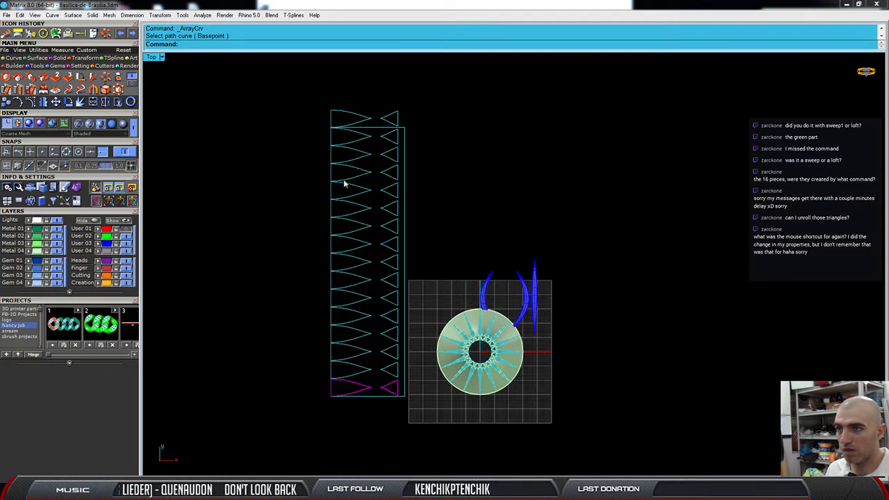
Delete the pair of lower and upper panel outlines lying beyond the frame's upper edge.
left_click_drag(304, 68, 378, 419)
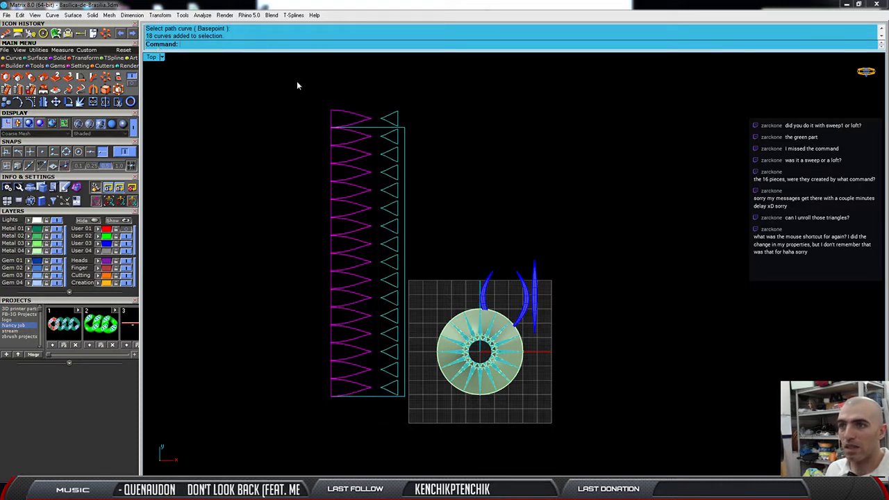
left_click_drag(358, 101, 341, 112)
left_click_drag(409, 95, 336, 123)
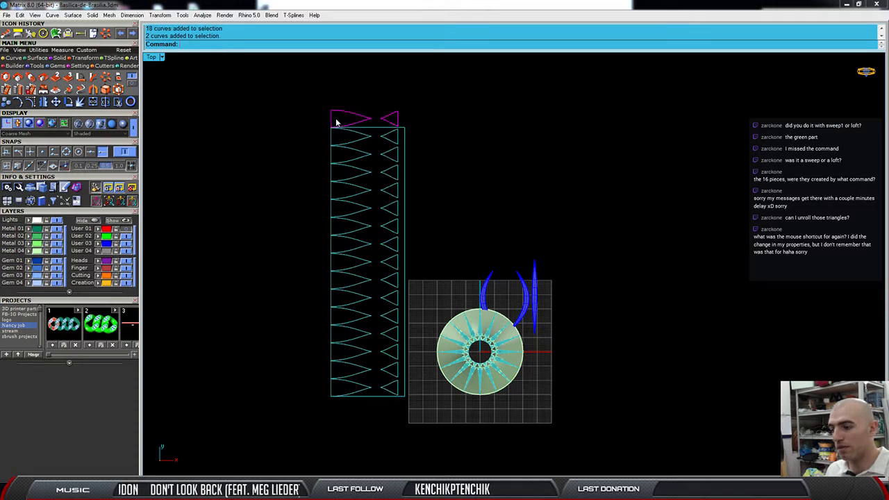
key("Delete")
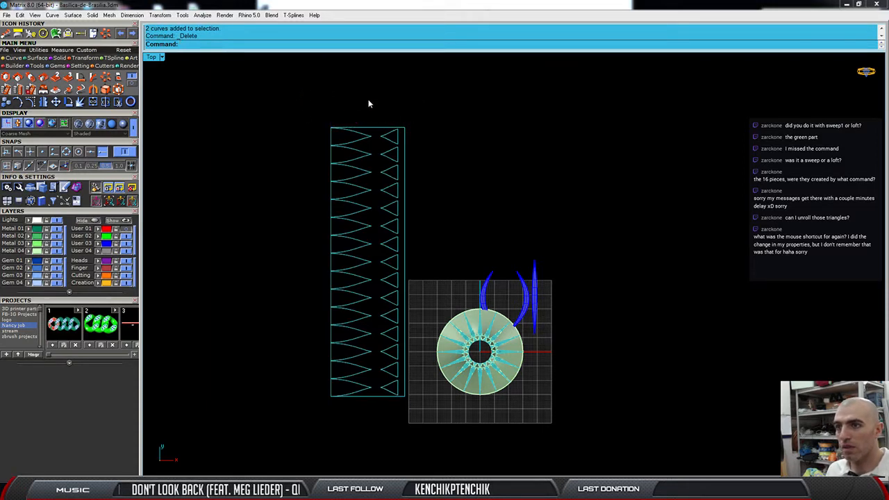
Count the lower panel outlines inside the frame by selecting them one by one from the lowest to the highest.
left_click_drag(313, 98, 375, 409)
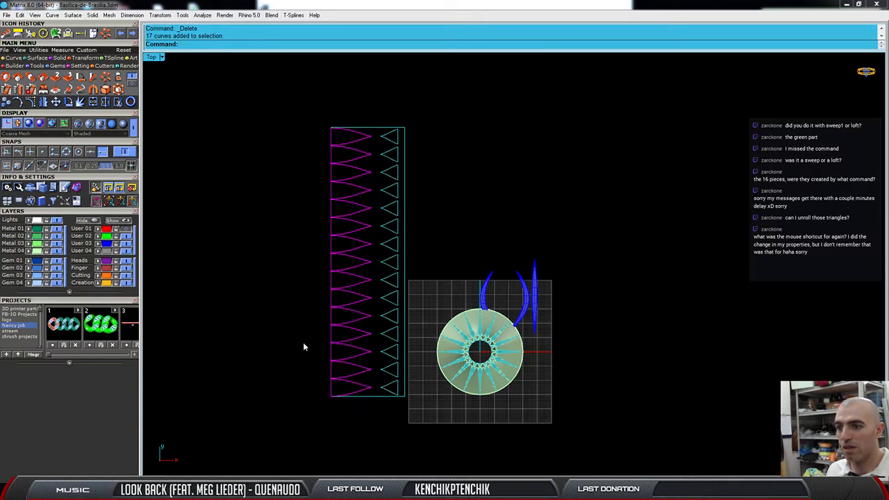
left_click(293, 349)
left_click(368, 389)
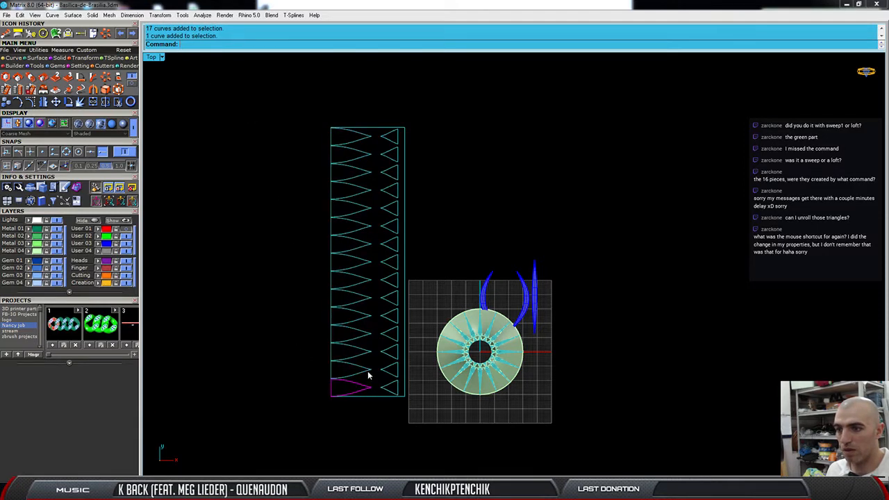
left_click(367, 370)
left_click(366, 353)
left_click(366, 335)
left_click(366, 318)
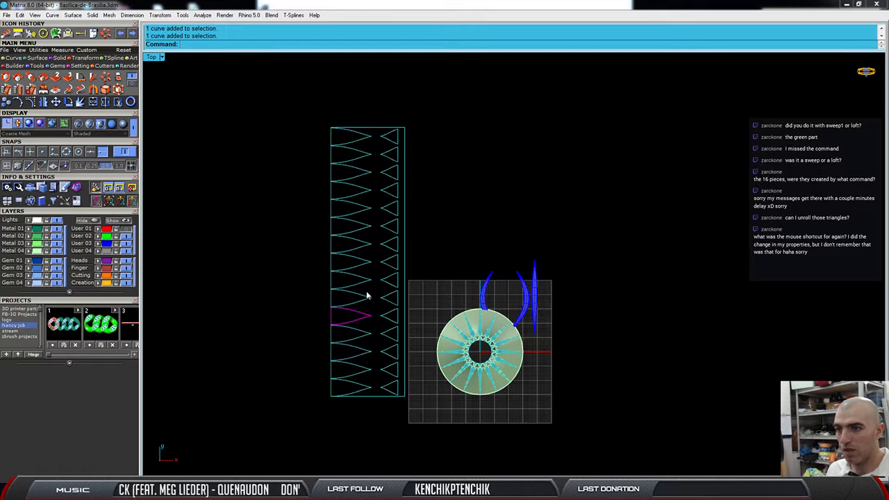
left_click(367, 295)
left_click(367, 298)
left_click(366, 279)
left_click(366, 260)
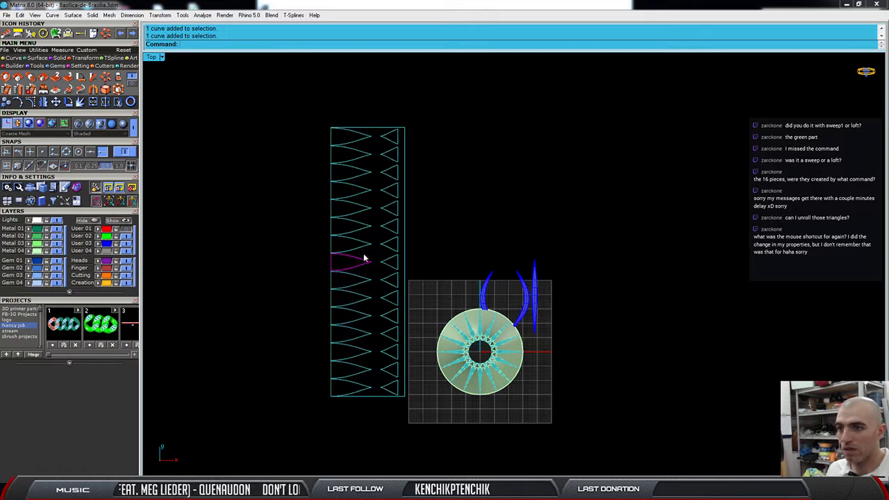
left_click(366, 240)
left_click(367, 221)
left_click(367, 201)
left_click(368, 182)
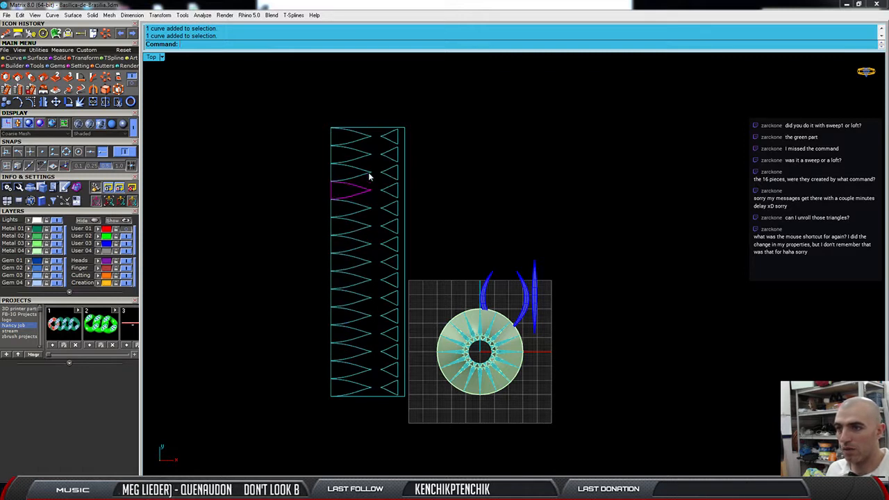
left_click(369, 165)
left_click(368, 154)
left_click(370, 137)
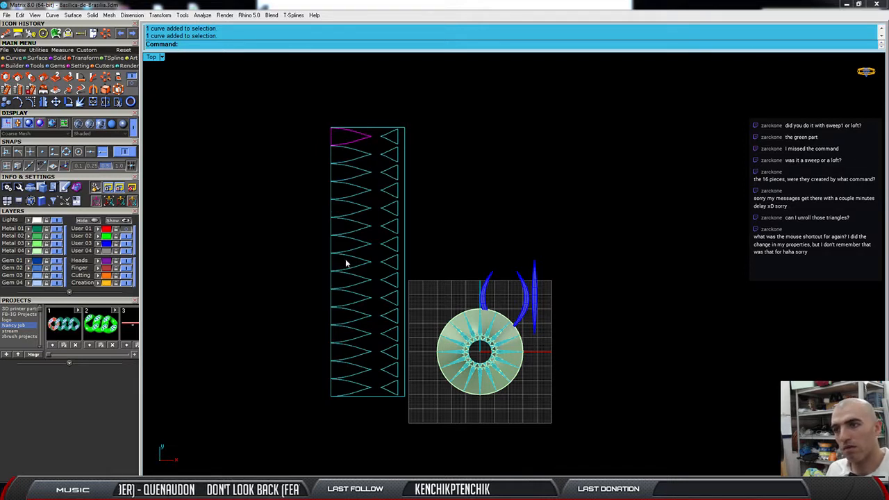
Undo the deletion of the outline pair beyond the frame and clear the selection.
key("ctrl+z")
left_click(293, 144)
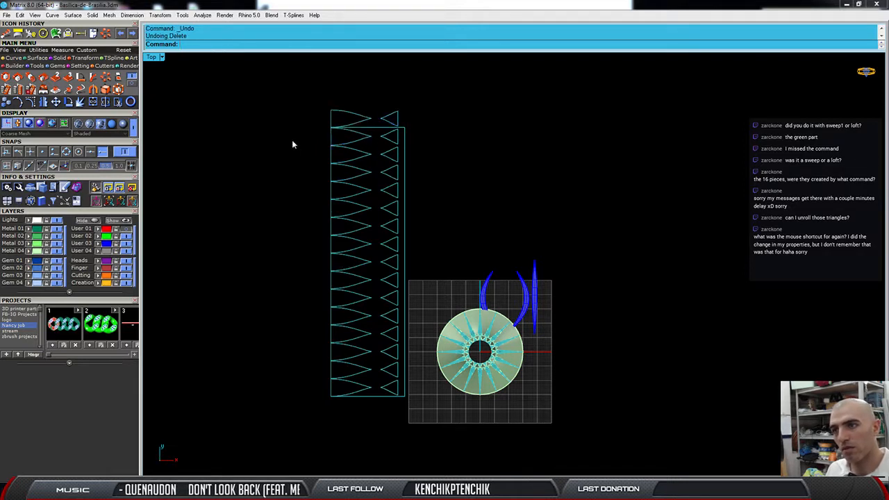
Delete the duplicate curve lying on the third lower panel outline from the array's upper end.
left_click(367, 138)
left_click(357, 123)
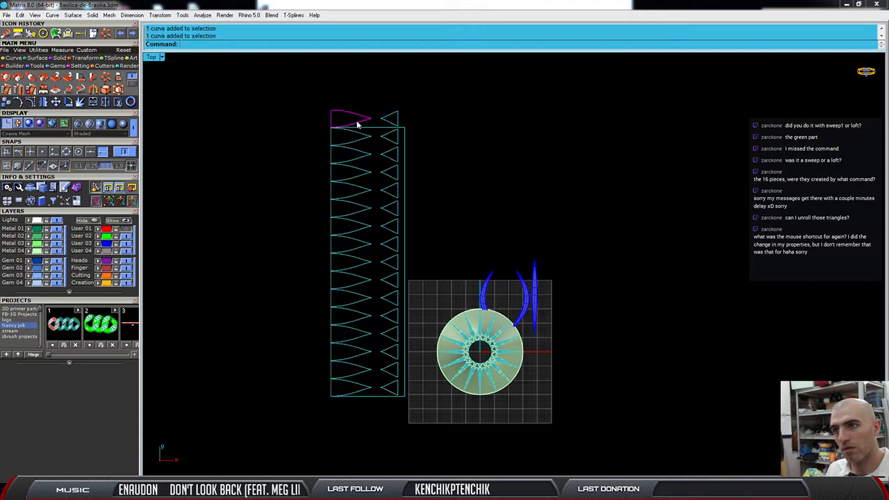
left_click(333, 157)
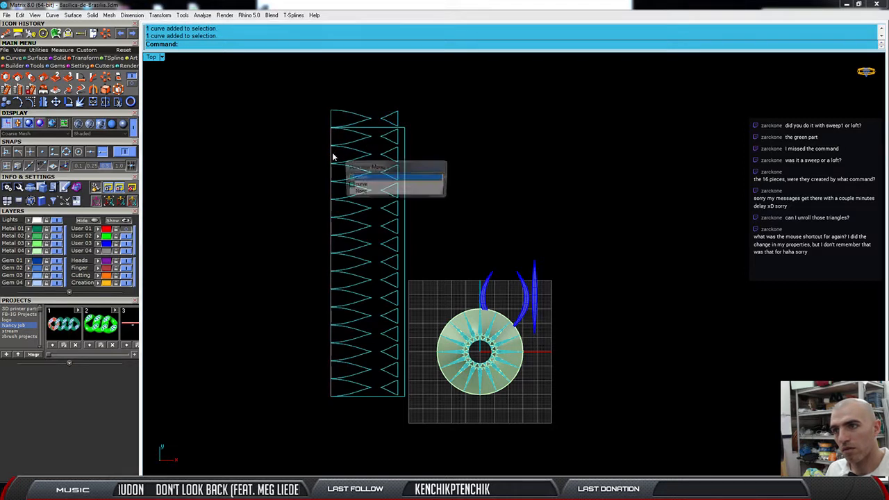
left_click(375, 186)
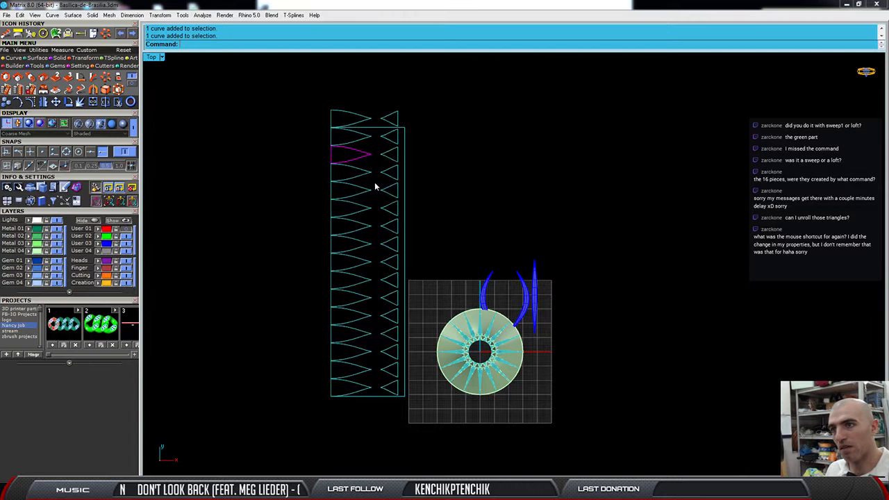
left_click(333, 157)
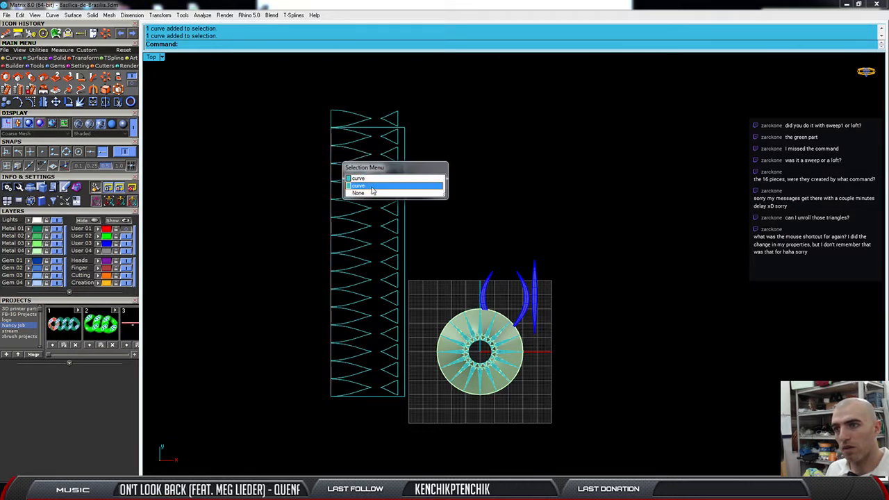
left_click(372, 185)
key("Delete")
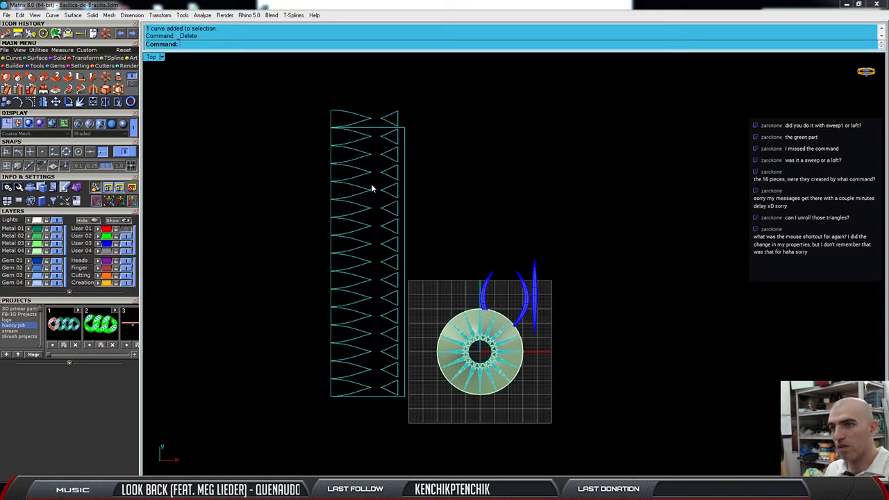
Select all lower panel outlines, then shift the third one sideways to check for a duplicate and undo the move.
left_click_drag(303, 104, 375, 401)
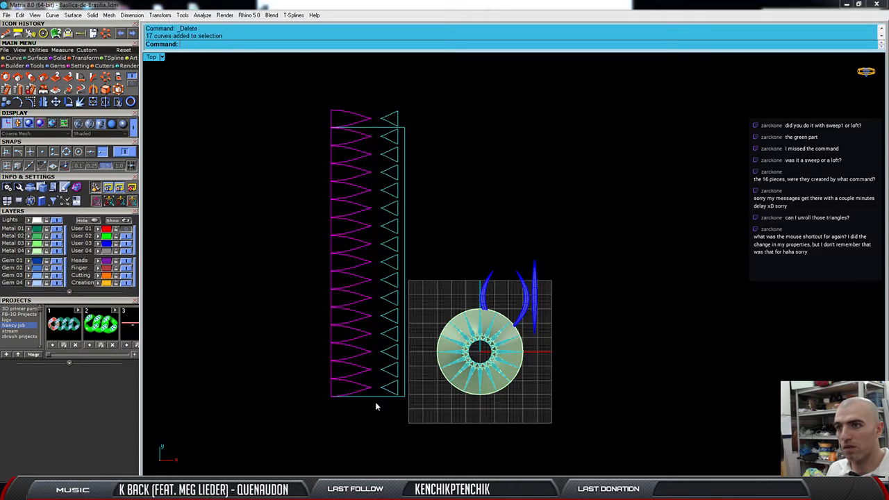
left_click(289, 119)
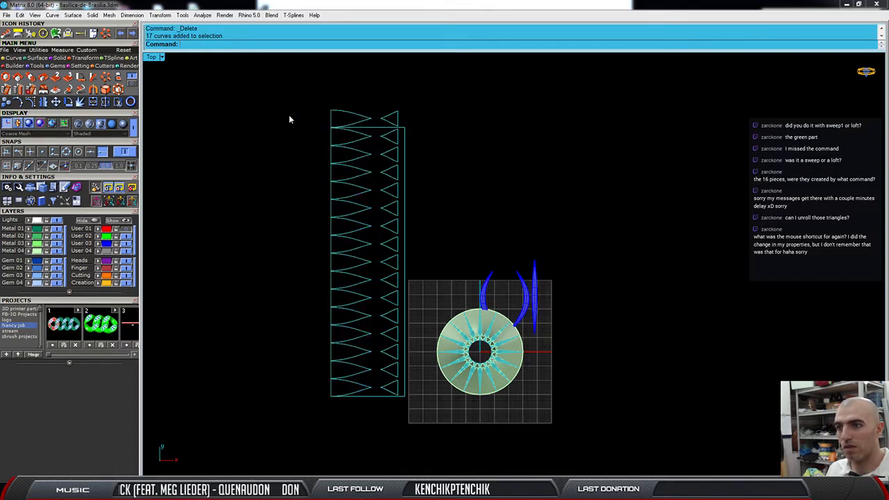
left_click(331, 109)
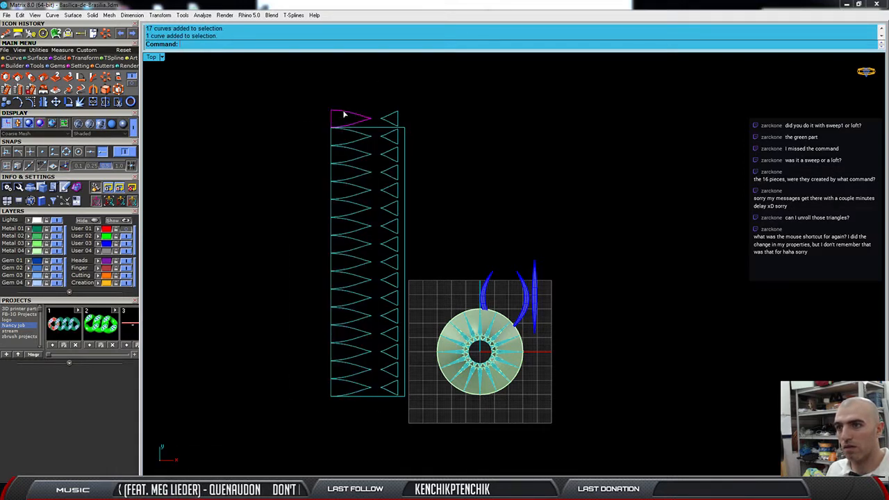
left_click(352, 154)
left_click_drag(352, 153, 372, 154)
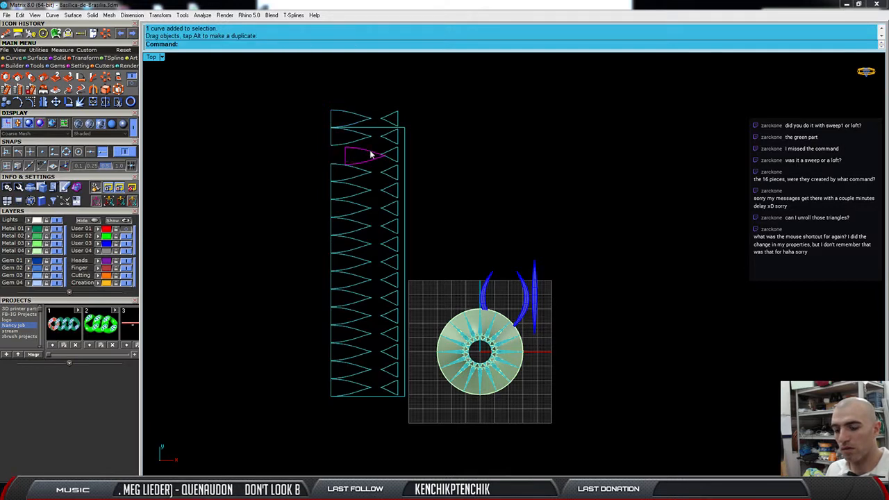
key("ctrl+z")
Recount the lower panel outlines, selecting them individually from the lowest upward and then the whole column together.
left_click(360, 389)
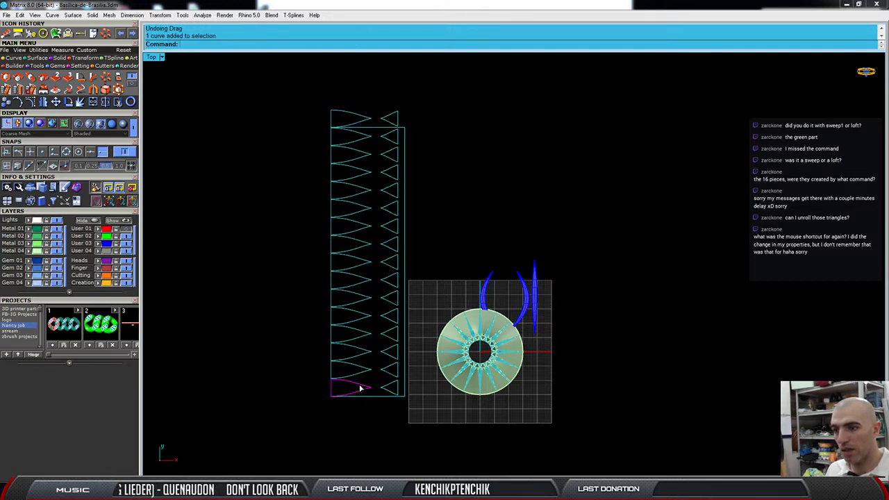
left_click(359, 374)
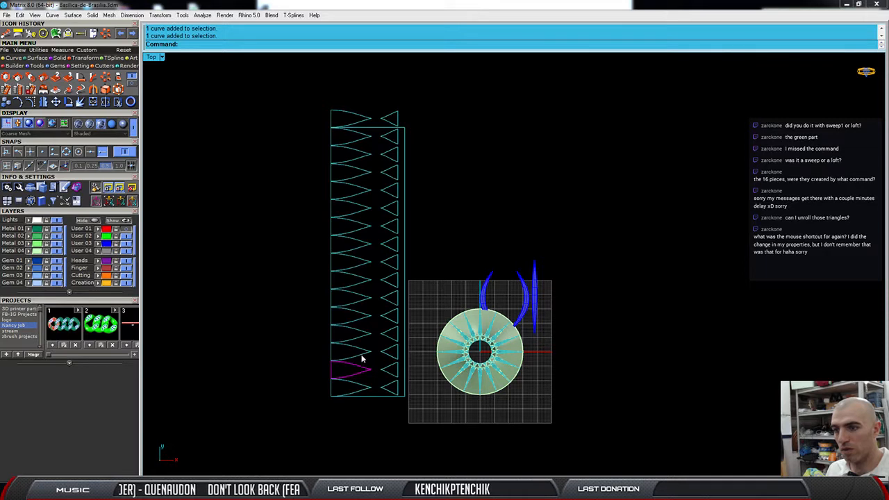
left_click(362, 356)
left_click(361, 339)
left_click(363, 318)
left_click(362, 302)
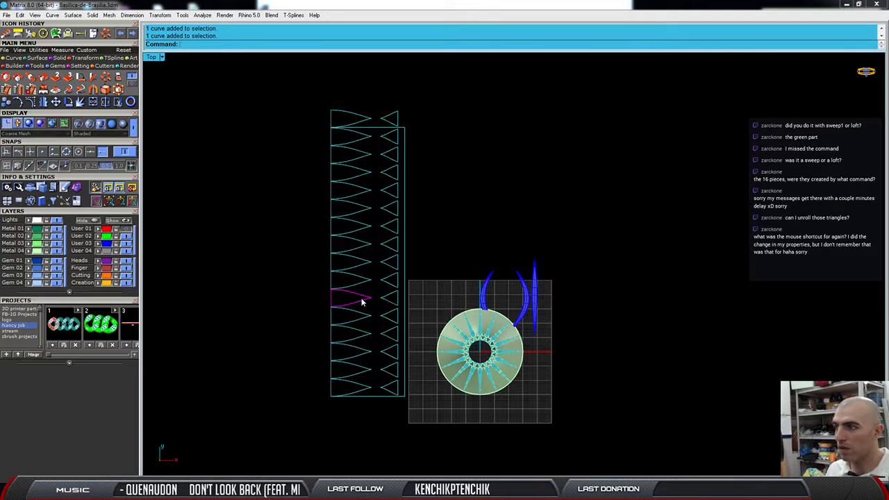
left_click(360, 281)
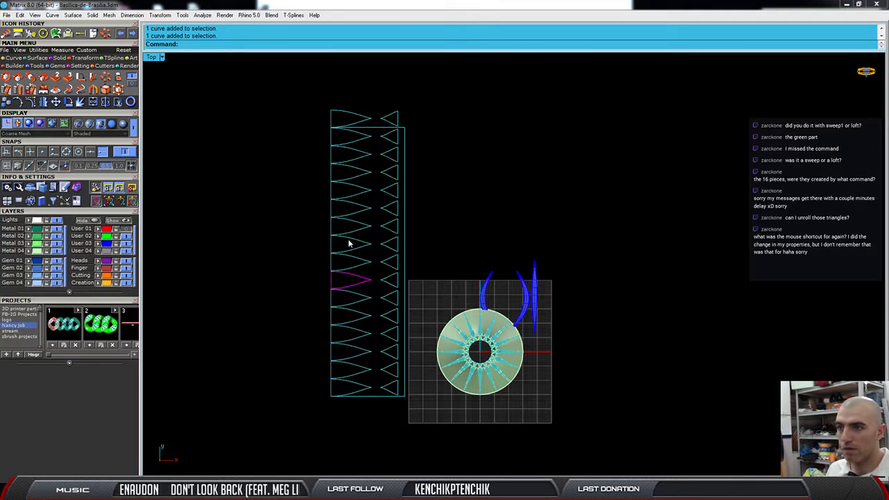
left_click_drag(303, 81, 378, 416)
key("Delete")
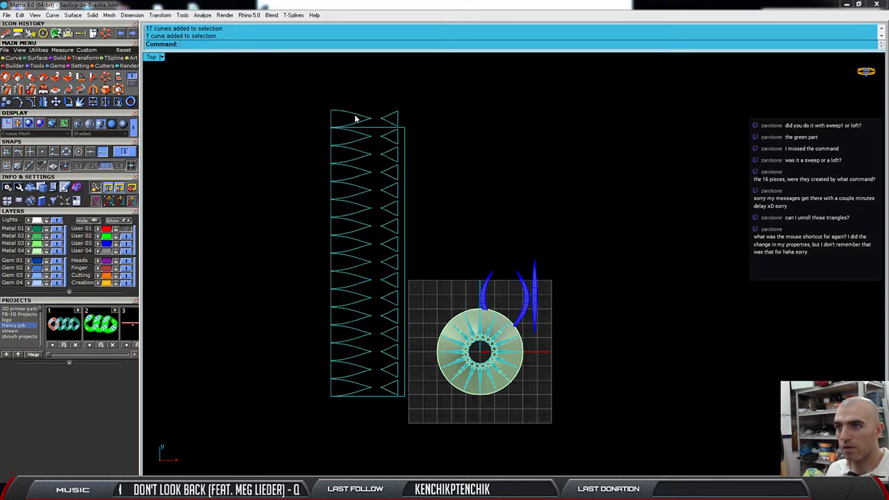
Delete the lower and upper panel outlines beyond the frame's upper edge, checking the remaining lower outlines.
left_click(355, 117)
key("Delete")
left_click_drag(282, 91, 376, 398)
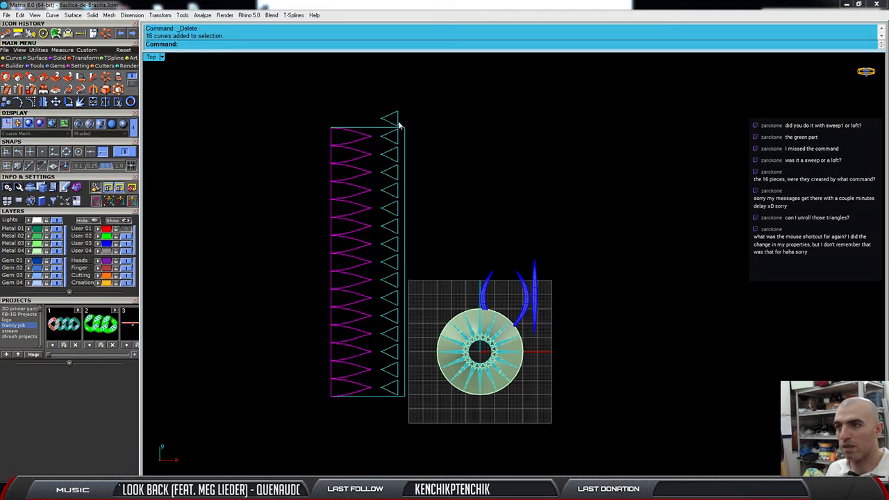
left_click_drag(369, 95, 404, 129)
key("Delete")
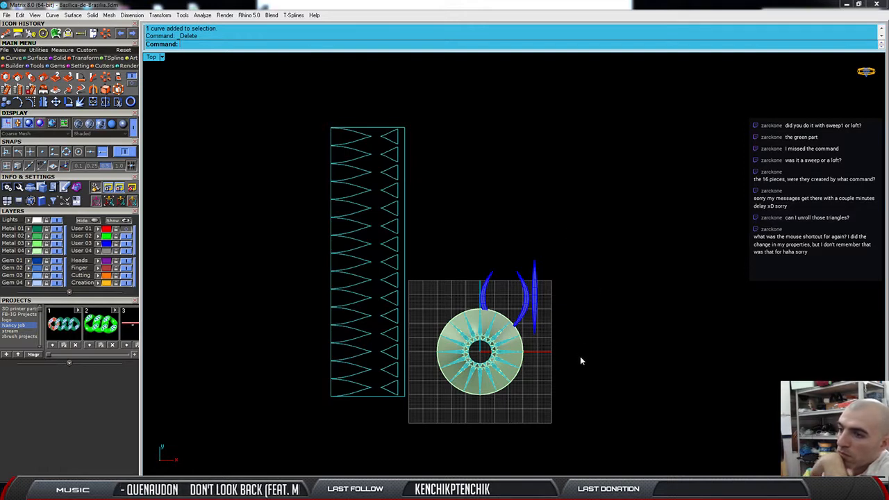
Create a rectangular plane surface between the opposite corners of the frame around the panel outlines.
right_click_drag(582, 359, 618, 304)
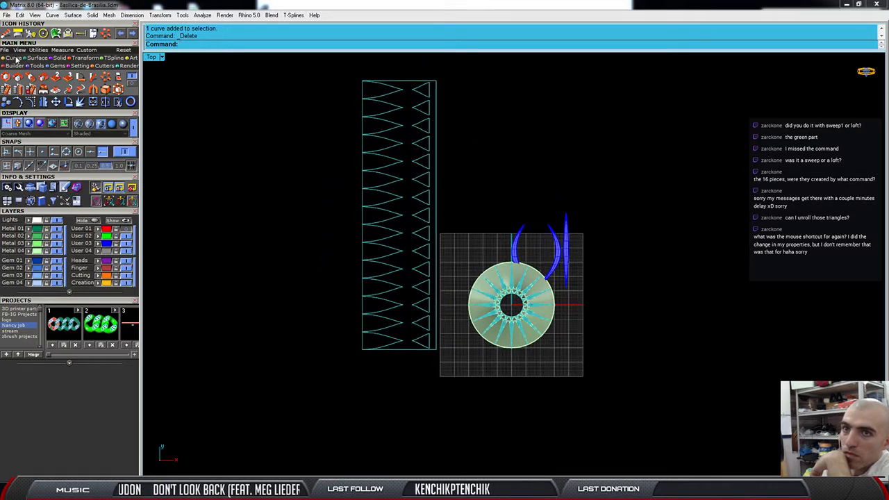
left_click(15, 57)
left_click(31, 58)
left_click(57, 89)
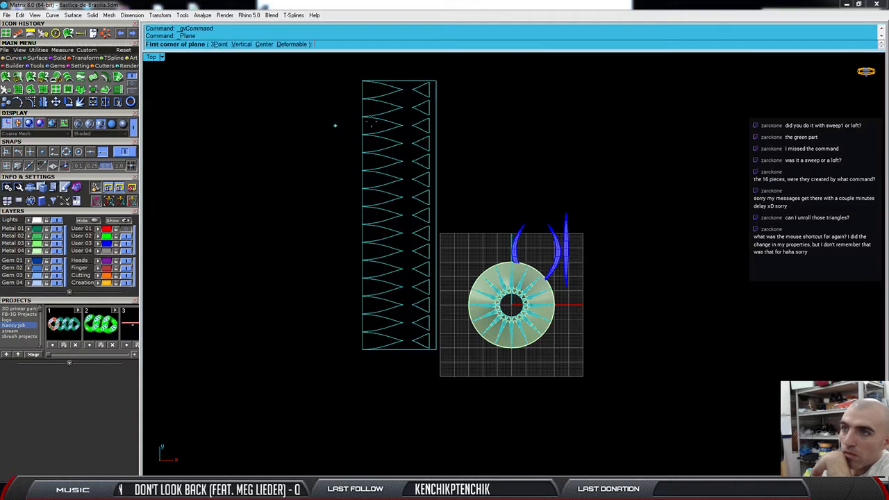
left_click(362, 80)
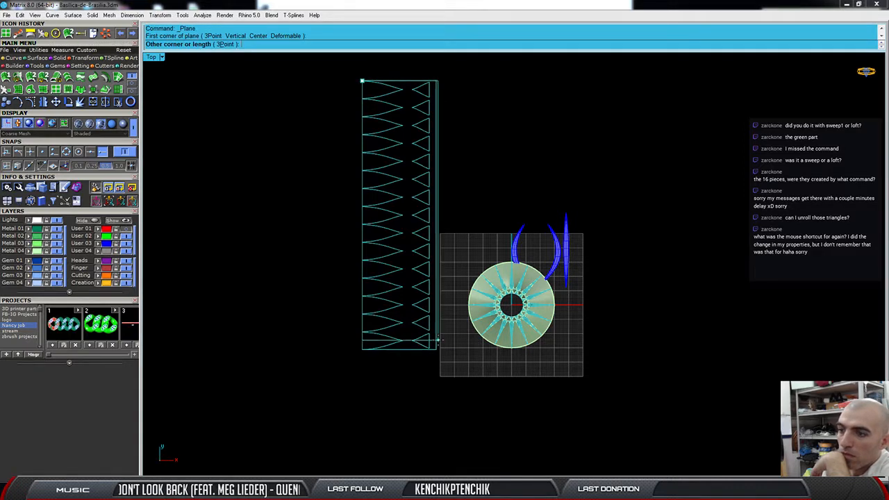
left_click(436, 349)
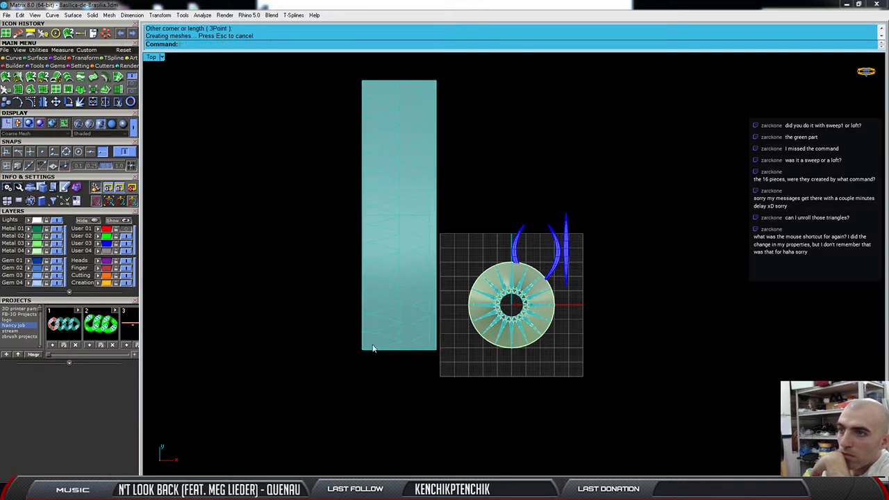
Assign the plane to the Metal 01 layer and split it with the panel outlines.
left_click(406, 243)
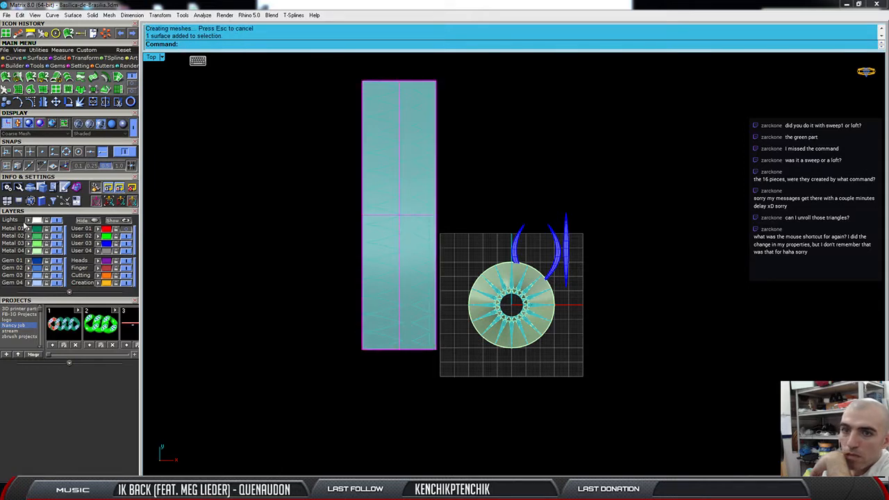
left_click(25, 228)
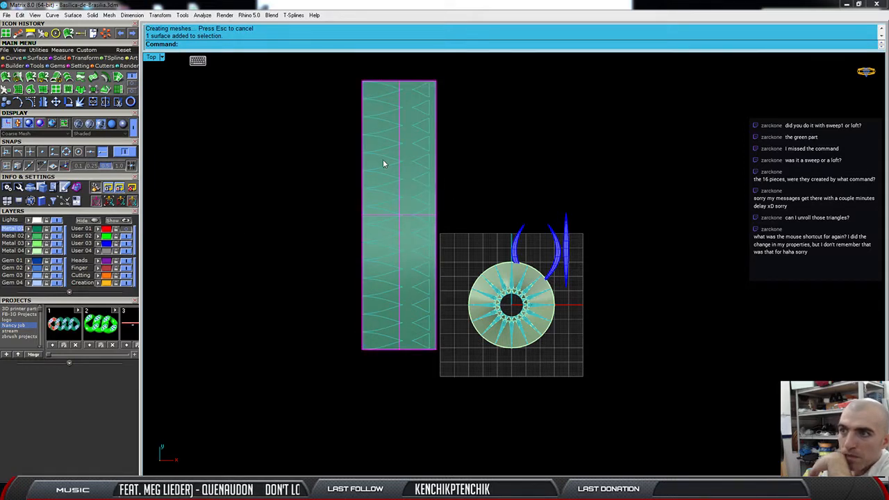
left_click(106, 102)
left_click_drag(334, 68, 431, 367)
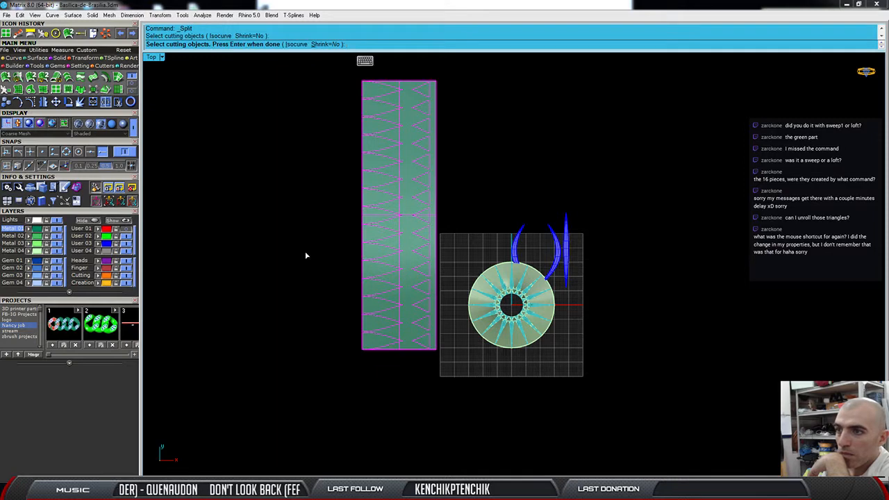
key("Return")
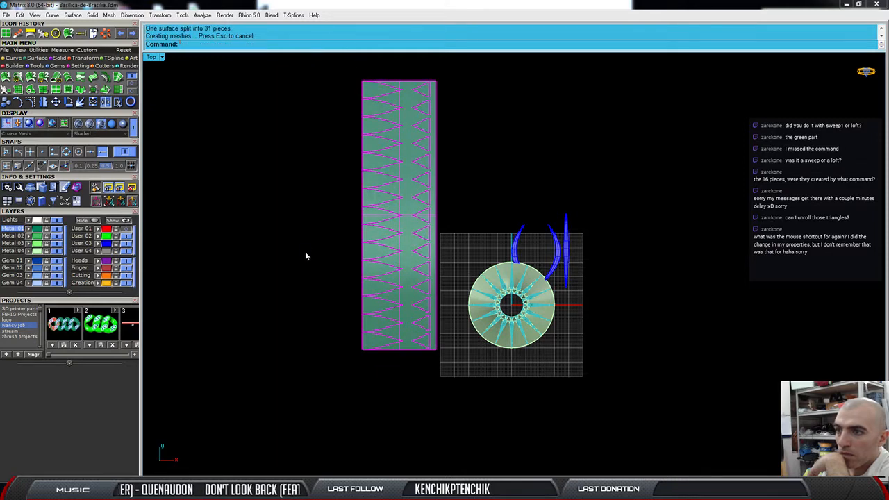
Delete the leftover surface around the split panels and the rectangular frame curve.
left_click(408, 210)
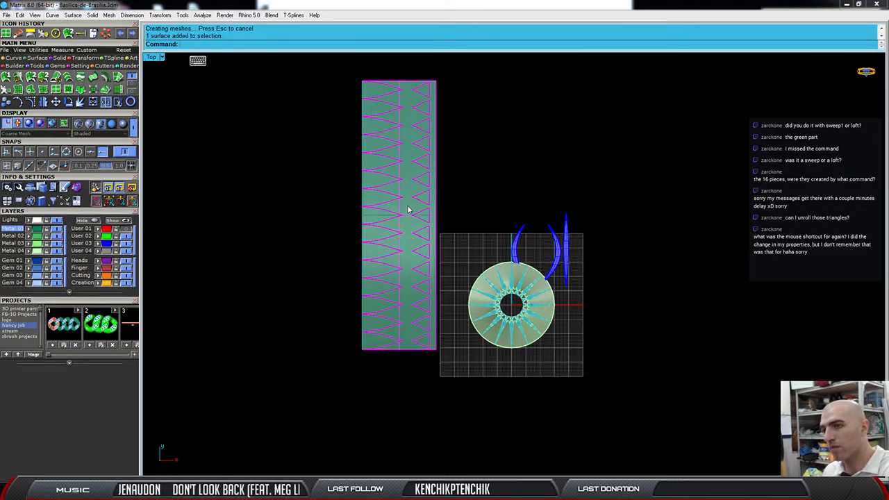
key("Delete")
left_click(368, 196)
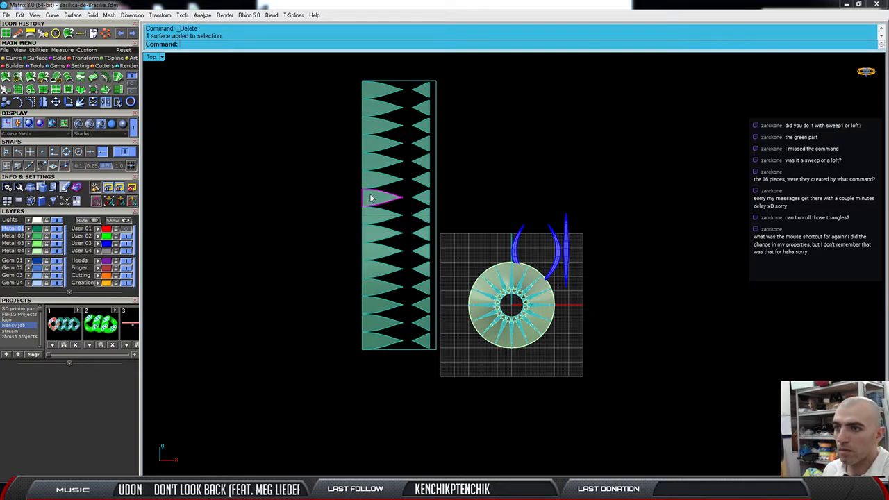
left_click(374, 183)
left_click(435, 123)
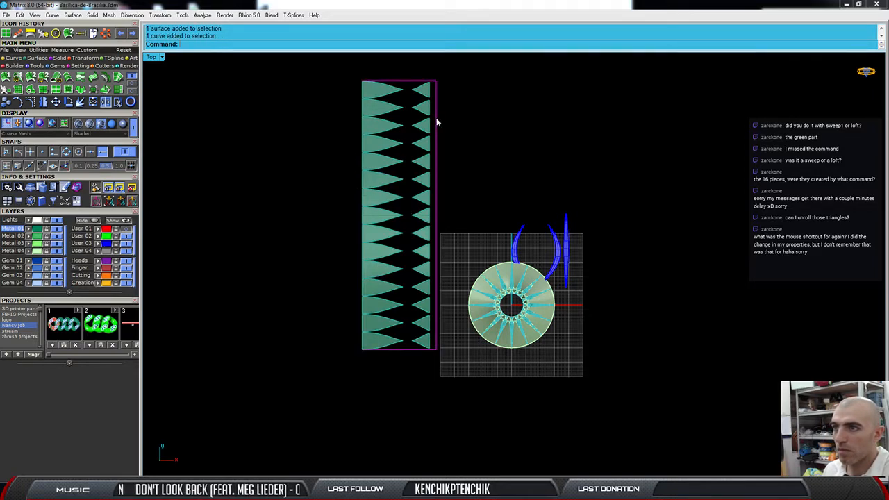
key("Delete")
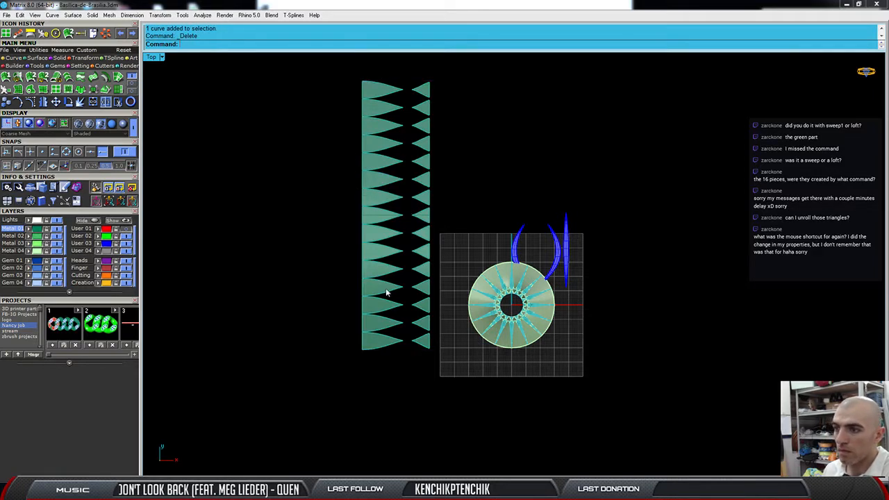
Rotate all flat panels and outlines 90 degrees into horizontal rows and move them below the circular model.
left_click_drag(315, 60, 442, 383)
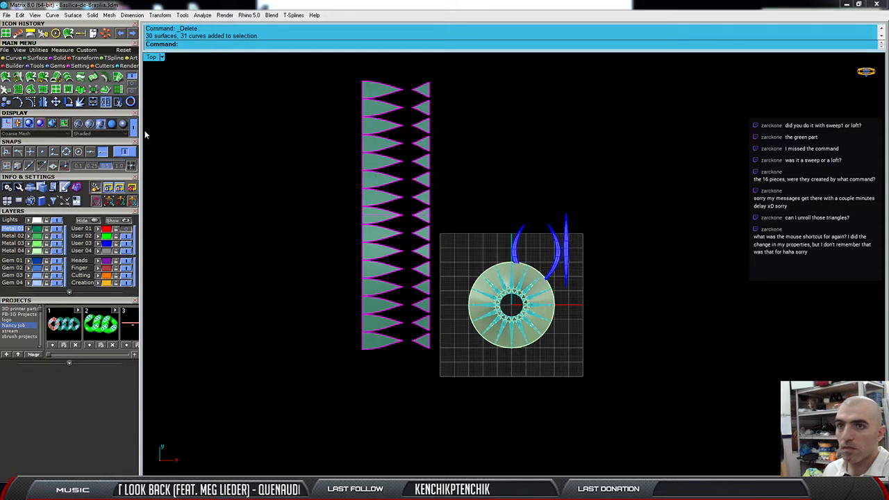
left_click(68, 102)
left_click(362, 350)
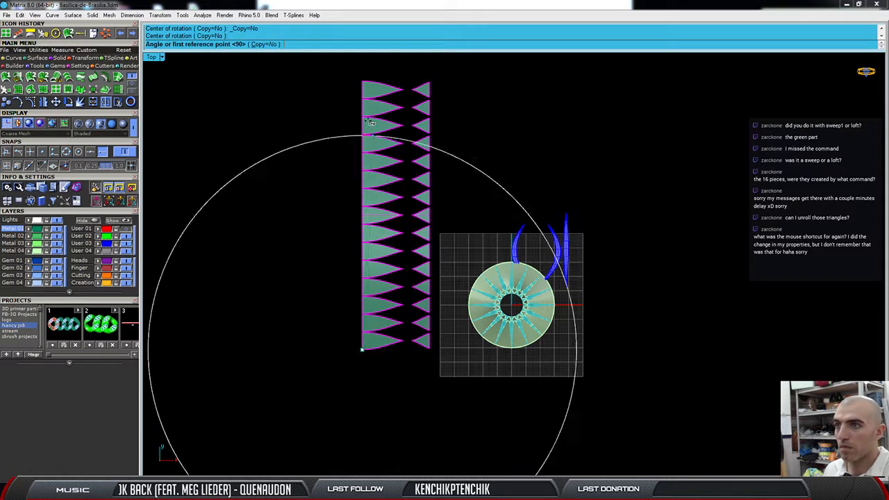
left_click(360, 76)
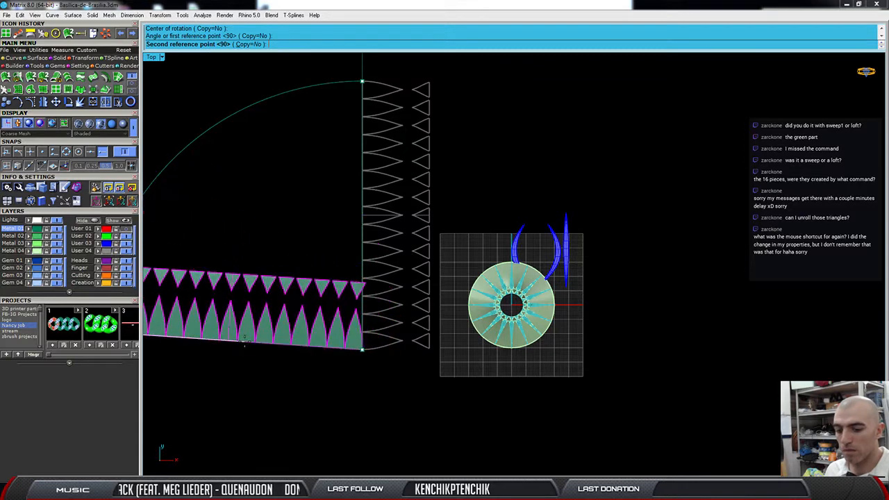
left_click(221, 348)
left_click_drag(222, 345, 512, 416)
Move the three blue rib surfaces down beside the grid, level with the circular model.
left_click(618, 210)
left_click_drag(618, 211, 594, 298)
left_click(671, 274)
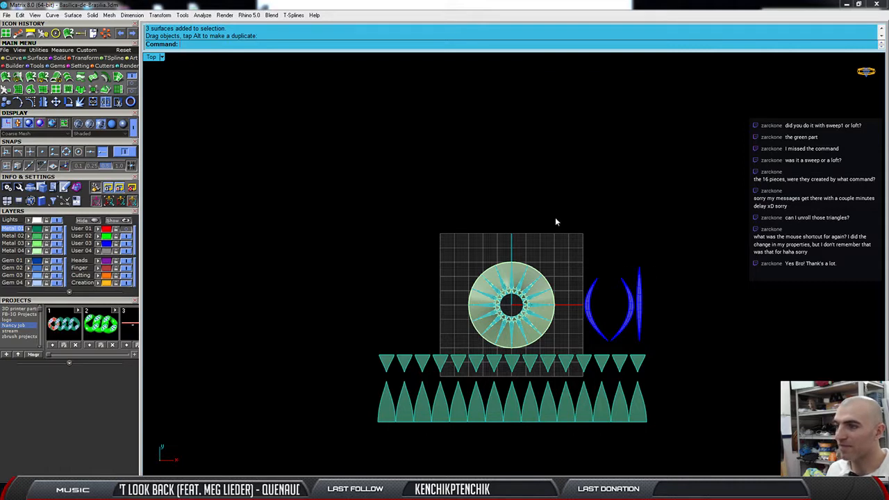
Restore the four-viewport layout and examine the ribbed basilica and its flat panels in the Perspective view.
scroll(614, 335, "up", 2)
right_click_drag(613, 334, 607, 269)
scroll(590, 265, "up", 1)
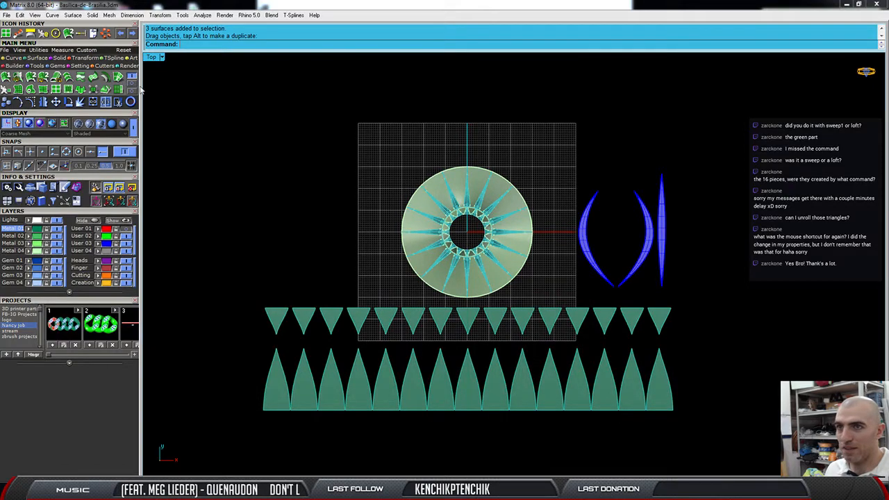
double_click(154, 59)
right_click_drag(631, 207, 670, 203)
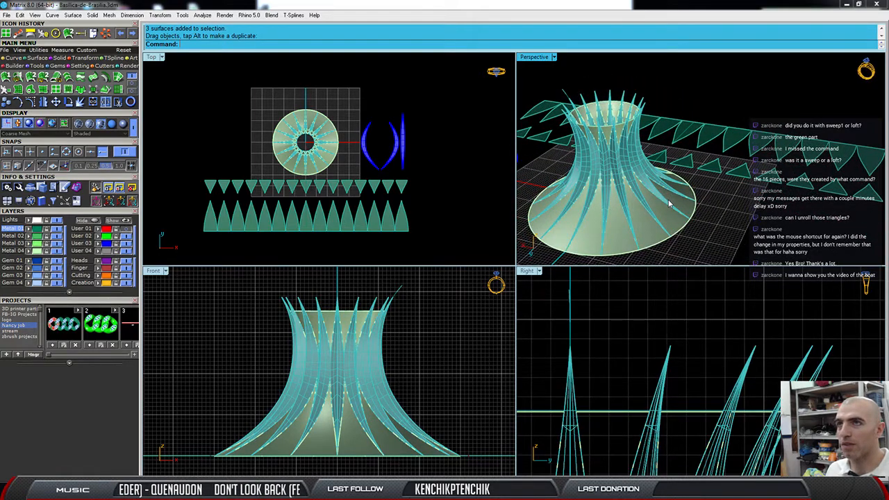
scroll(598, 129, "up", 4)
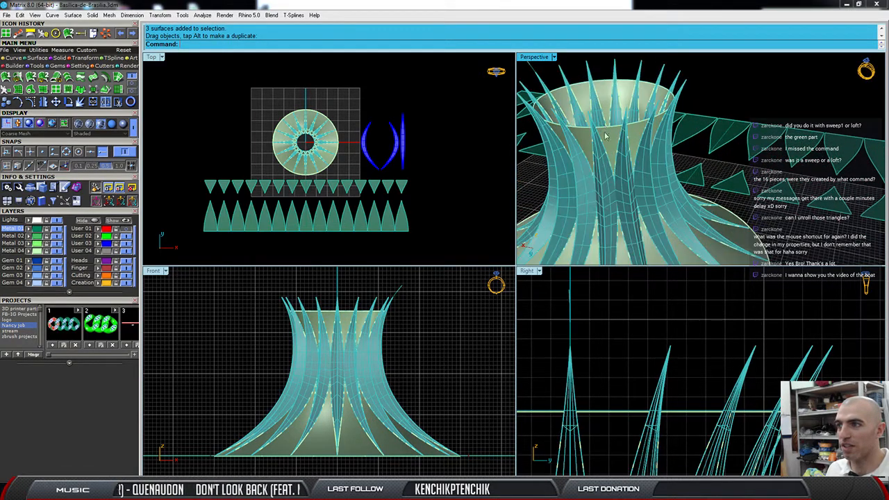
Extrude the circular curve at the basilica's top opening straight upward into a thin solid roof disc.
right_click_drag(604, 136, 622, 119)
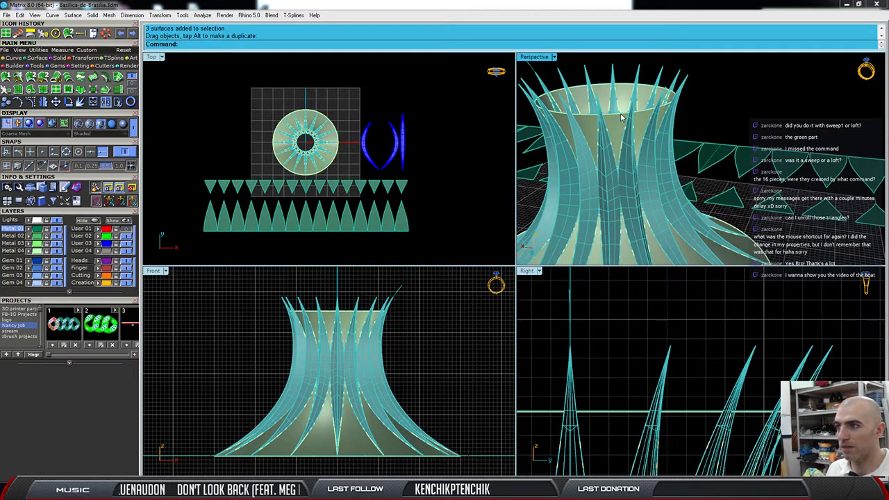
left_click(621, 114)
left_click(650, 139)
scroll(593, 135, "down", 4)
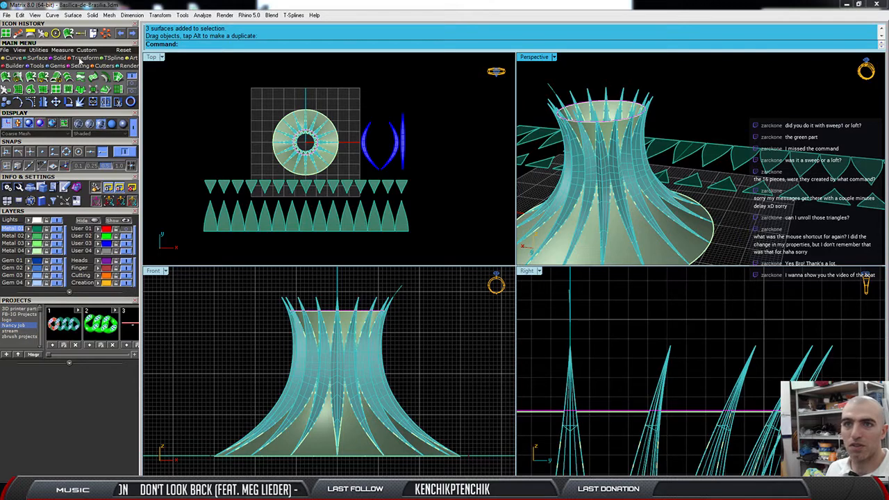
left_click(61, 58)
left_click(111, 78)
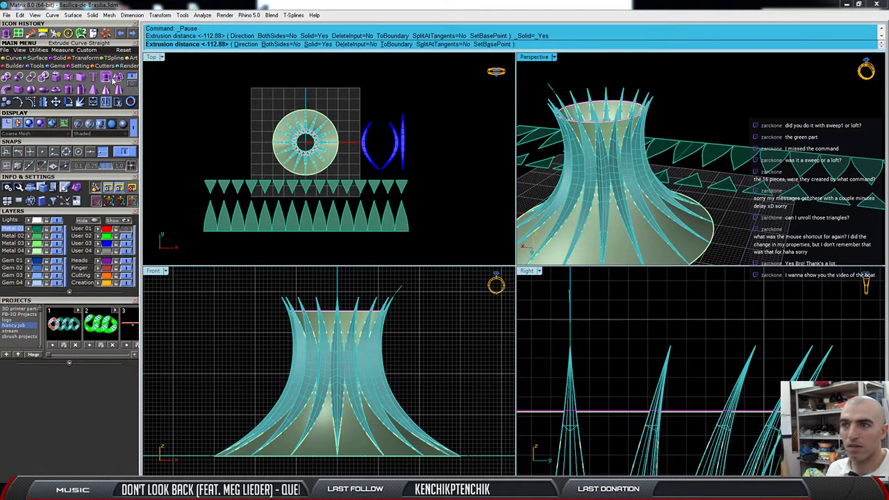
scroll(389, 311, "up", 3)
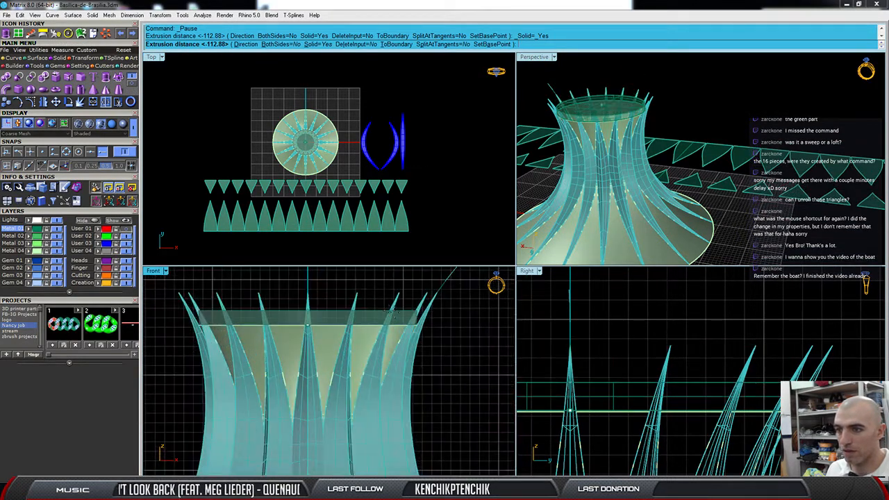
scroll(391, 310, "up", 2)
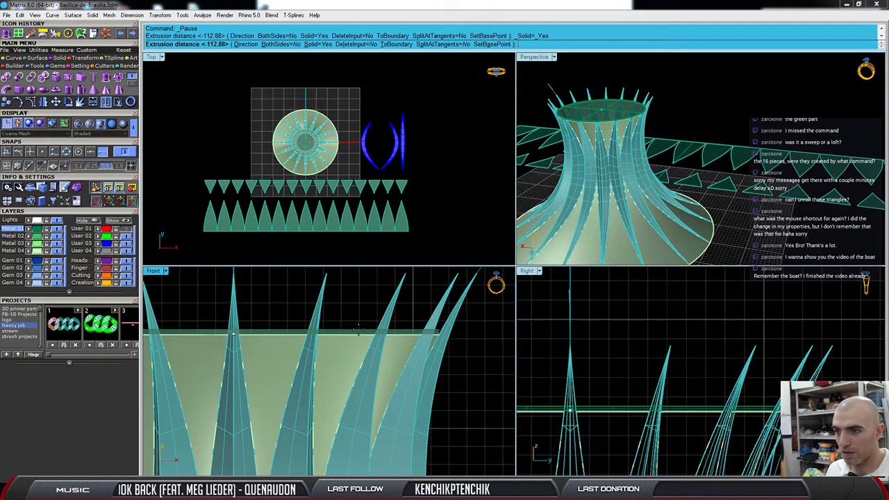
left_click(358, 330)
scroll(673, 213, "down", 3)
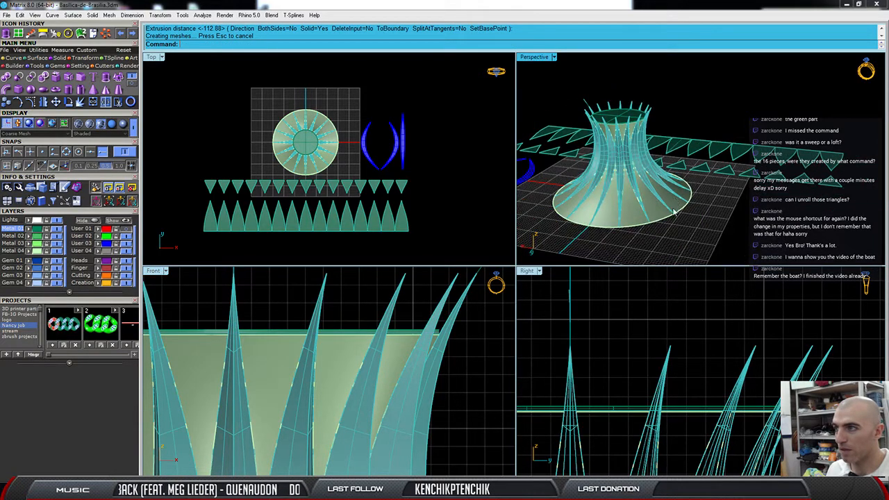
Examine the capped basilica and one triangular lower panel between the ribs in the Perspective view.
right_click_drag(674, 214, 690, 204)
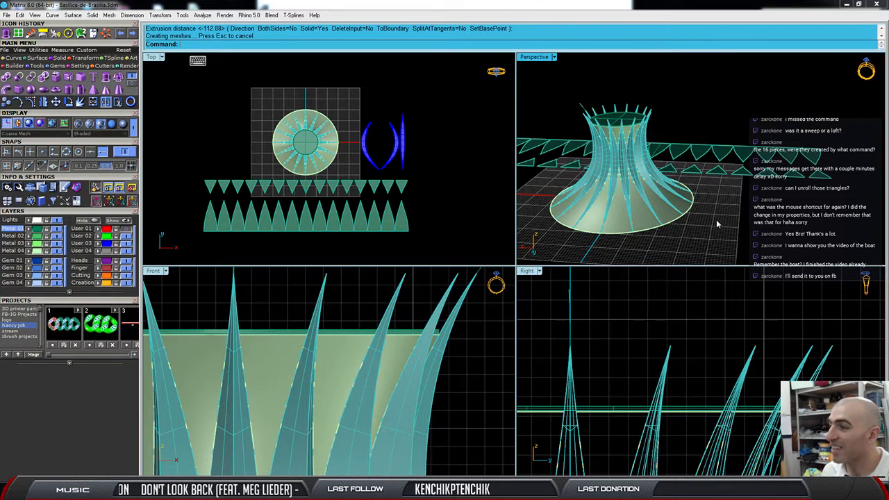
right_click_drag(720, 230, 732, 229)
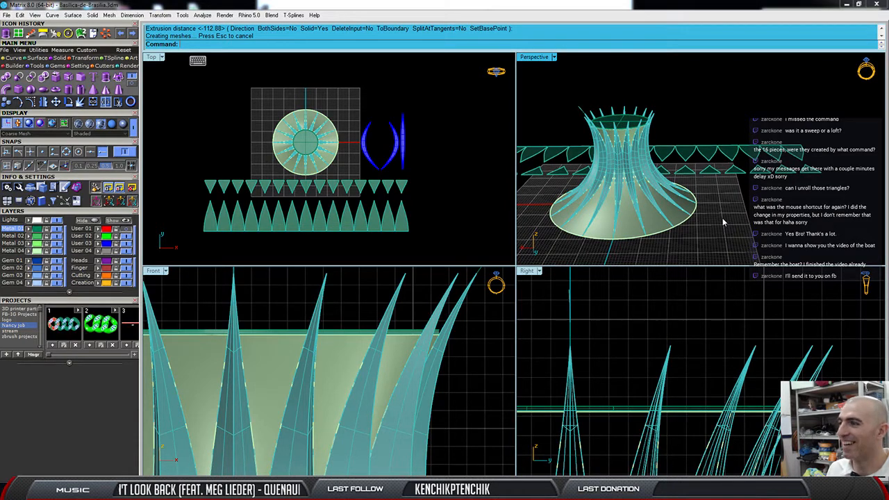
right_click_drag(722, 222, 720, 228)
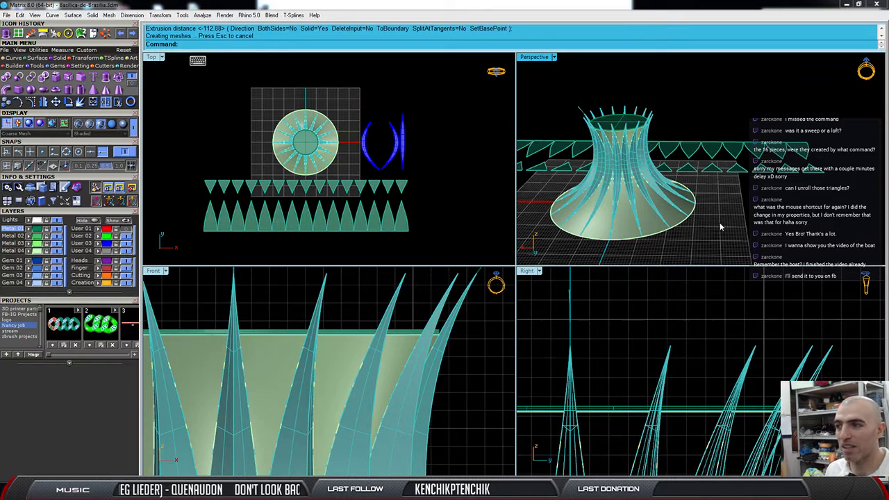
right_click_drag(708, 209, 695, 215)
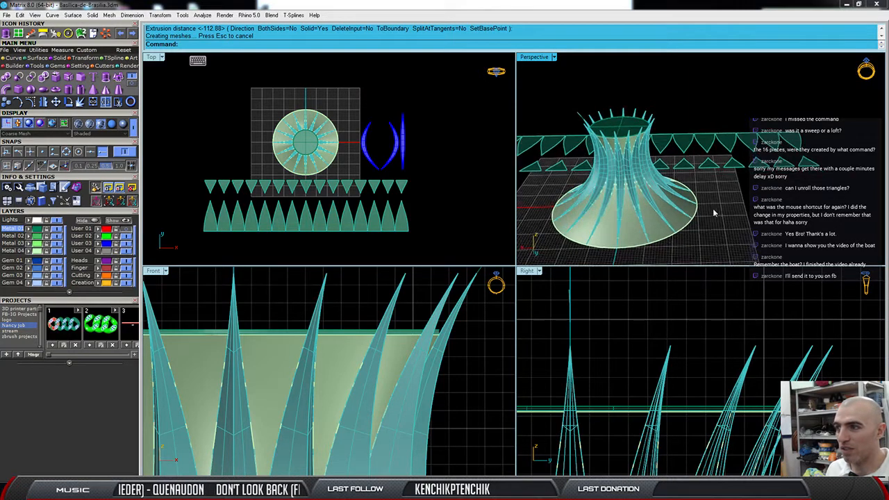
left_click(647, 222)
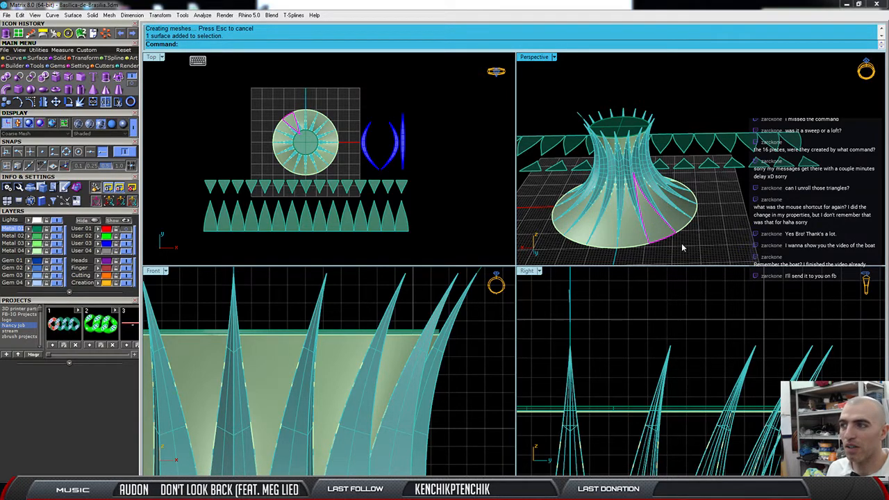
right_click_drag(713, 240, 691, 251)
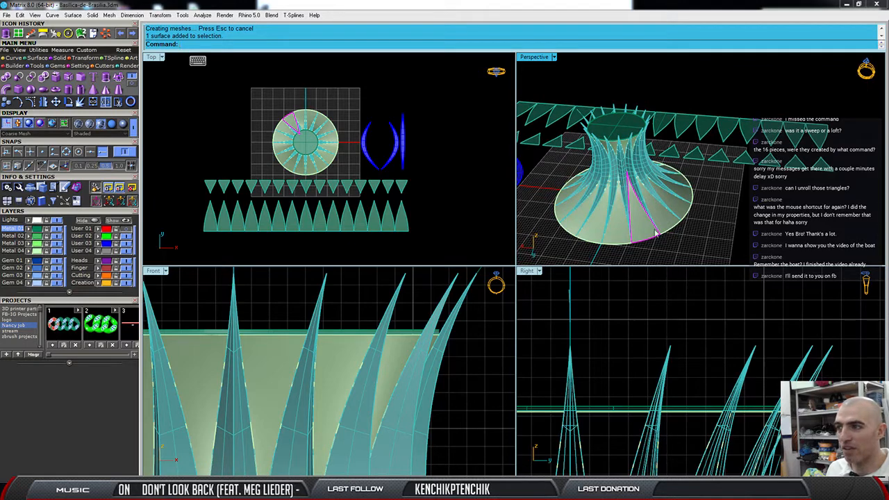
scroll(633, 163, "up", 3)
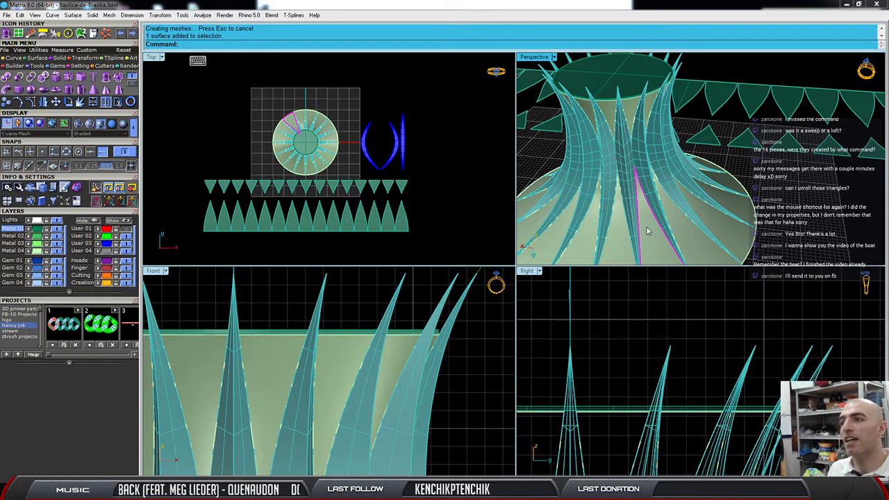
scroll(647, 231, "down", 1)
right_click_drag(648, 236, 642, 196, "shift")
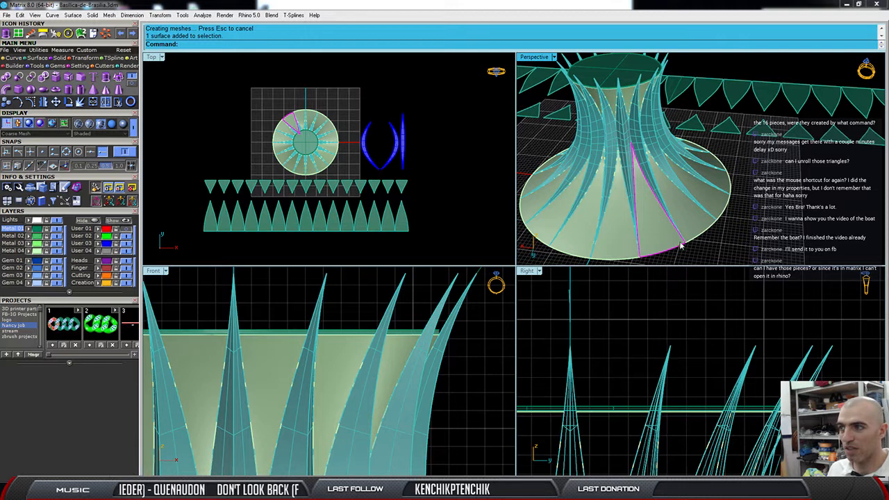
Compare a lower panel between the ribs with the last flat pieces in the two rows below the model.
left_click(14, 58)
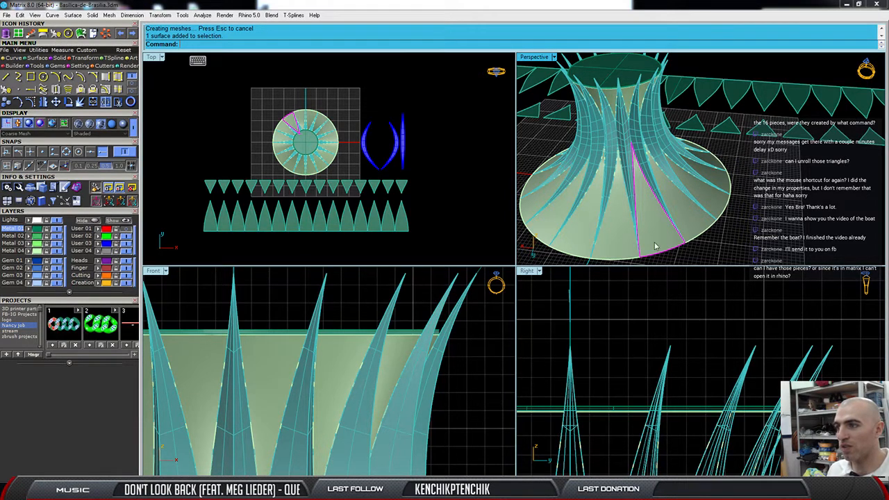
left_click(611, 234)
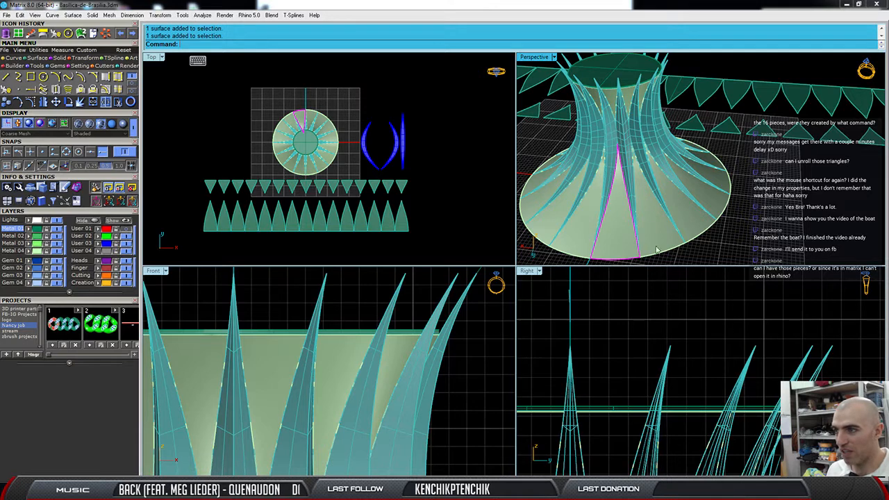
left_click(402, 225)
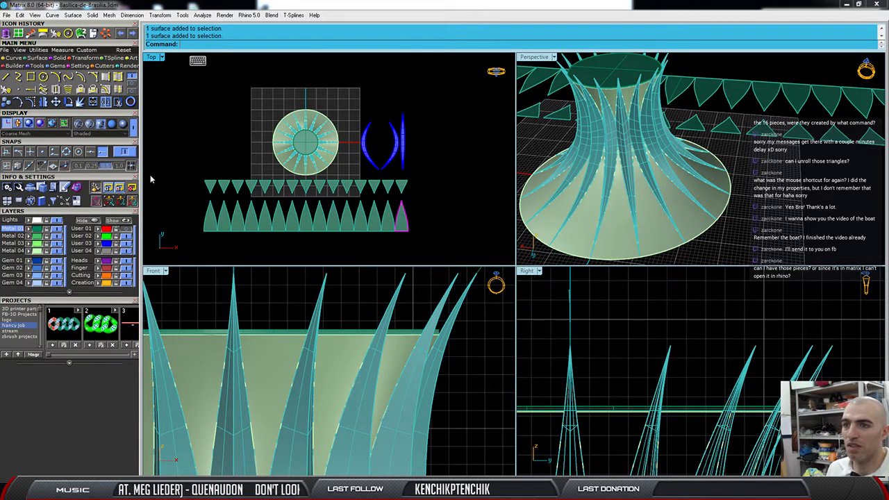
key("Escape")
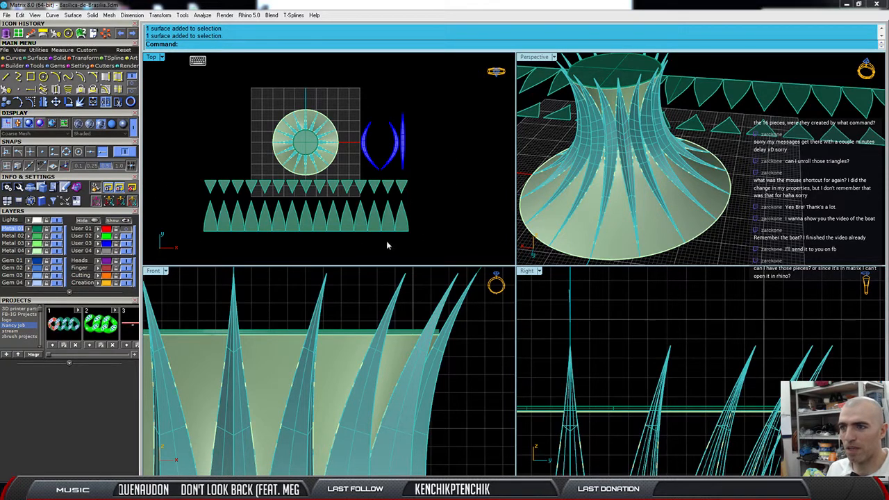
left_click(406, 190)
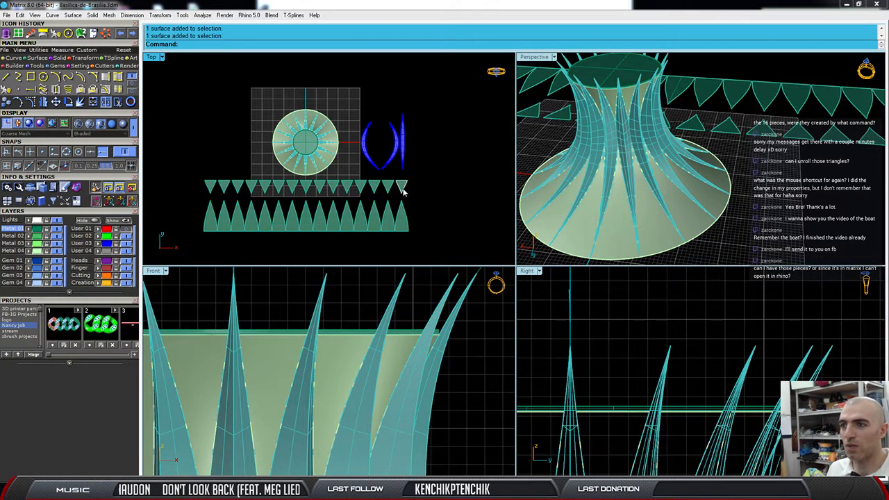
left_click(437, 182)
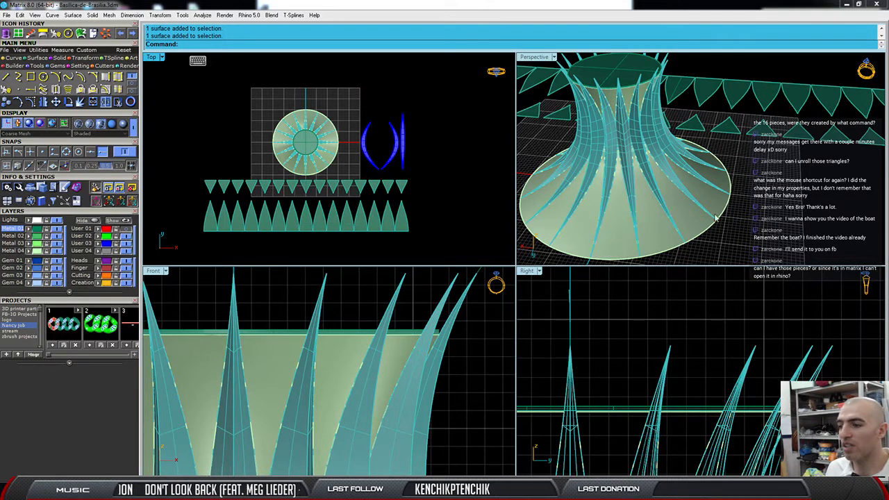
Launch Rhinoceros 5.0 with an empty document and return to the basilica model in Matrix.
left_click(846, 5)
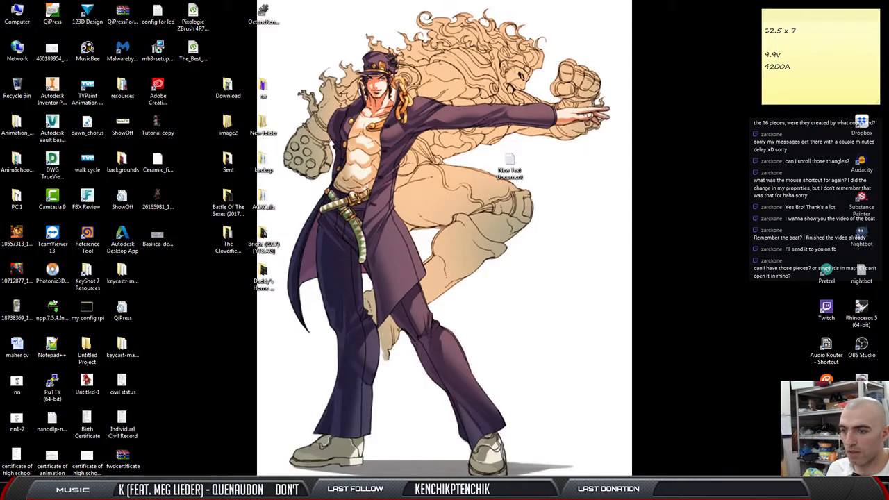
left_click(382, 459)
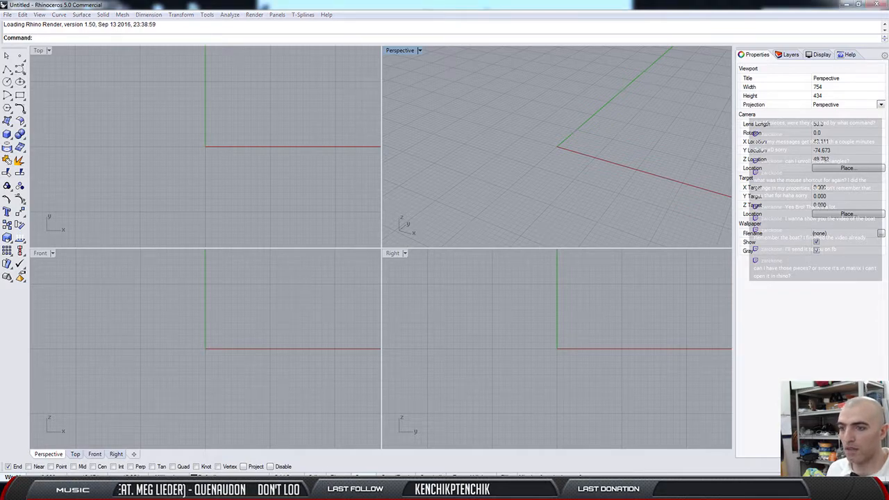
left_click(314, 490)
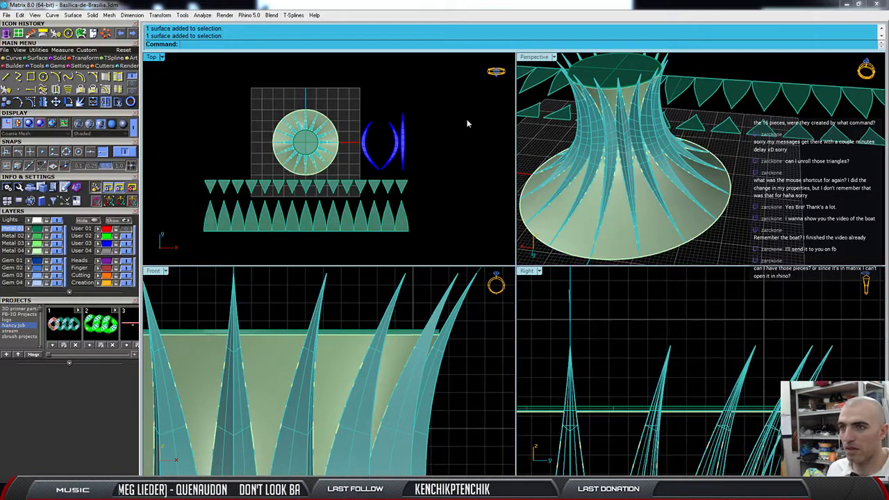
Copy the whole basilica with its ribs and flat pieces and paste it into the empty Rhinoceros document.
left_click_drag(166, 68, 474, 256)
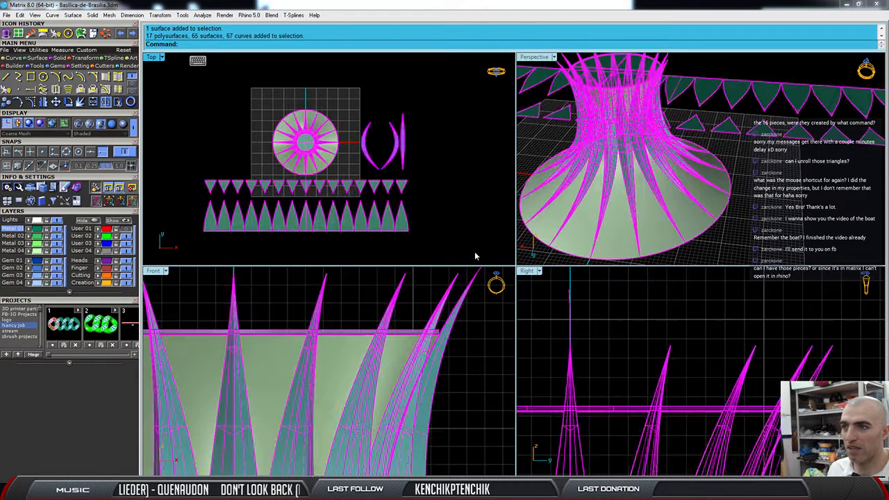
key("ctrl+c")
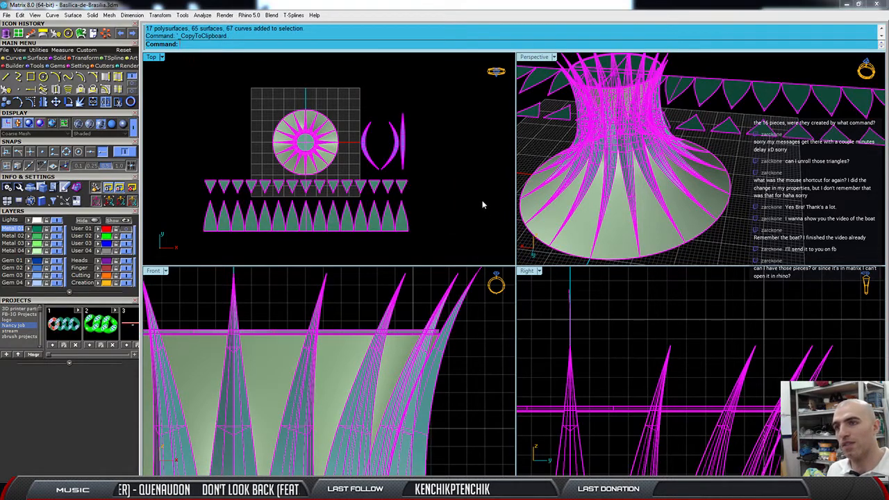
key("alt+Tab")
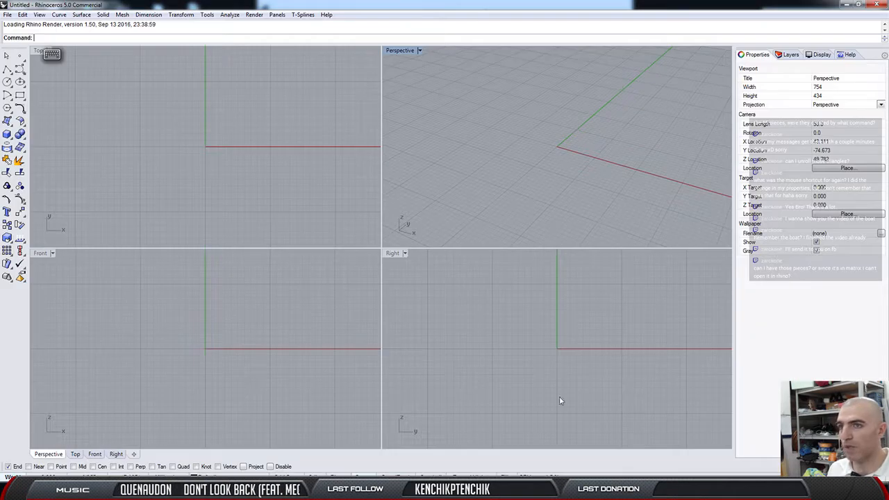
key("ctrl+v")
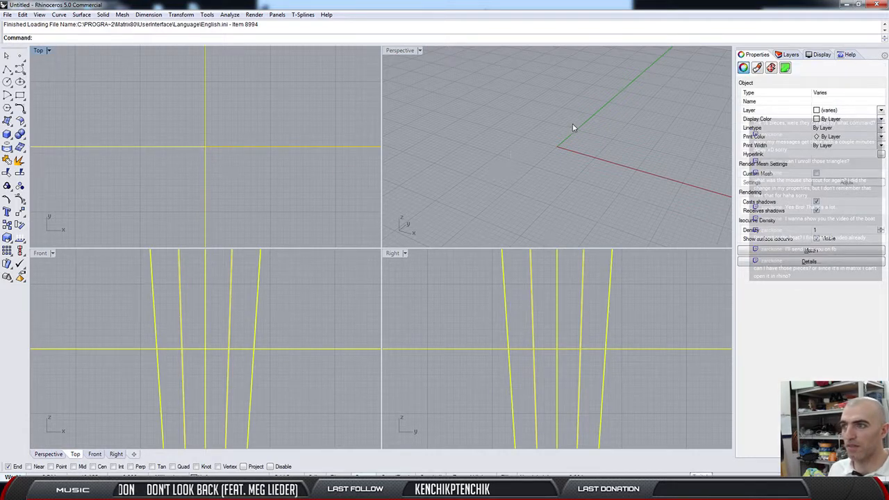
Examine the pasted basilica, ribs and rows of flat pieces in the Top and Perspective views.
right_click_drag(281, 184, 259, 173)
scroll(245, 170, "down", 8)
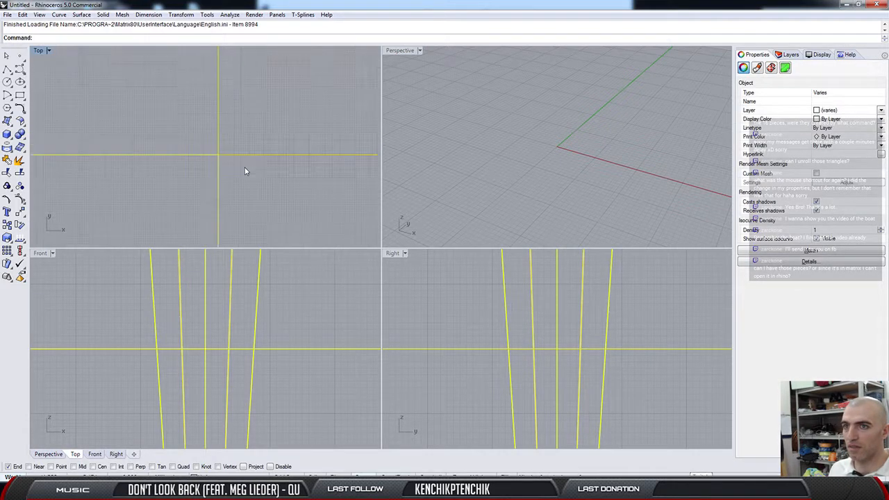
scroll(245, 170, "down", 6)
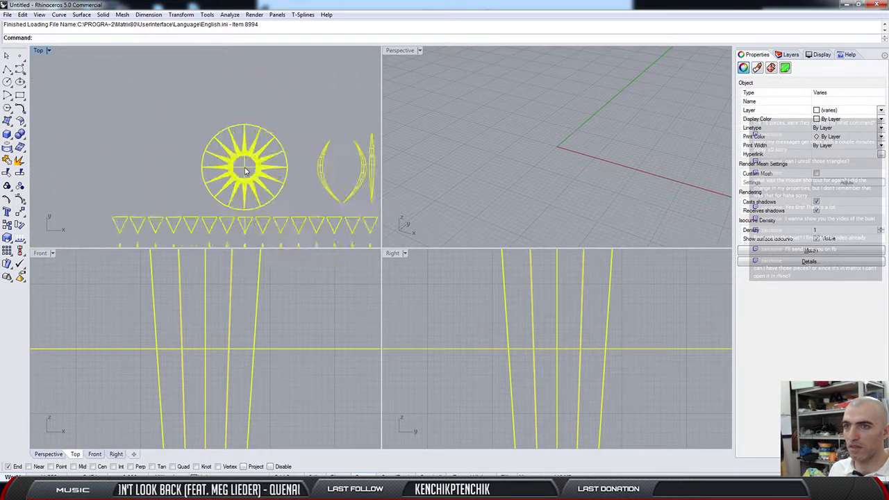
scroll(244, 171, "up", 2)
scroll(624, 109, "down", 2)
scroll(546, 159, "down", 5)
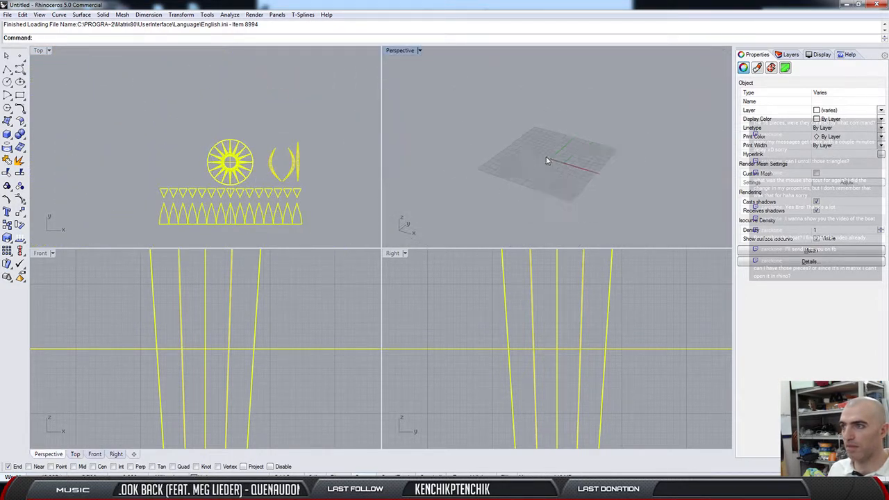
scroll(546, 162, "up", 8)
scroll(545, 165, "down", 2)
scroll(546, 166, "down", 4)
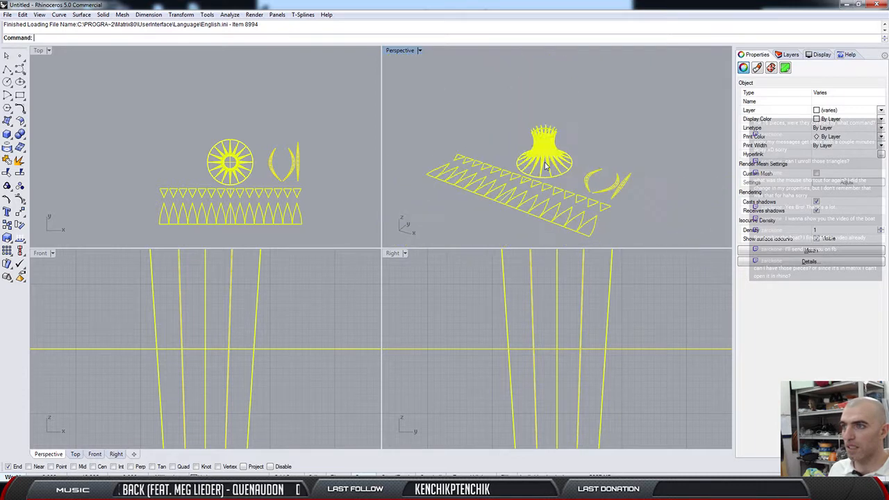
right_click_drag(548, 189, 569, 188)
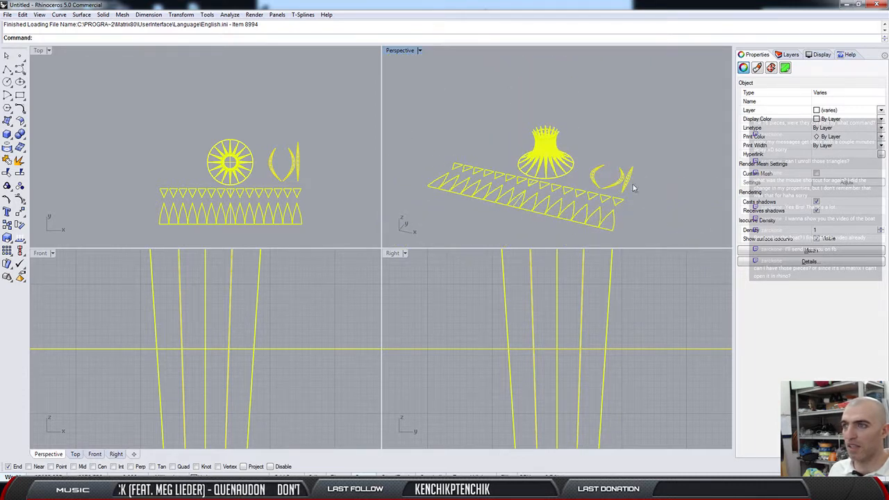
Select the whole pasted basilica with its flat pieces and scale it down about the origin by a factor of about 0.264.
left_click_drag(109, 116, 341, 234)
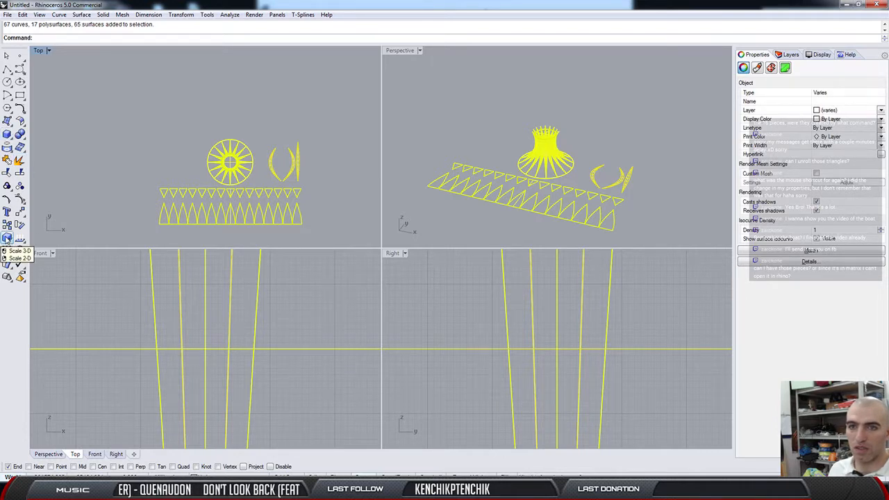
left_click(7, 237)
left_click(229, 162)
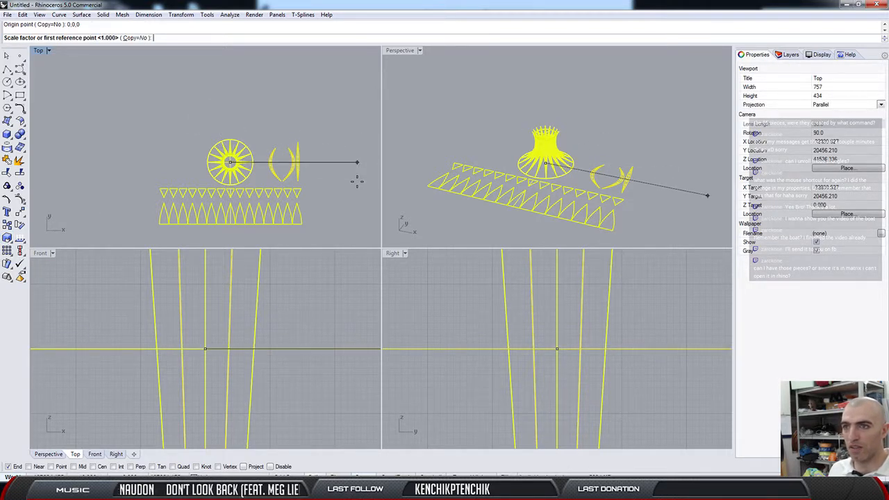
left_click(357, 181)
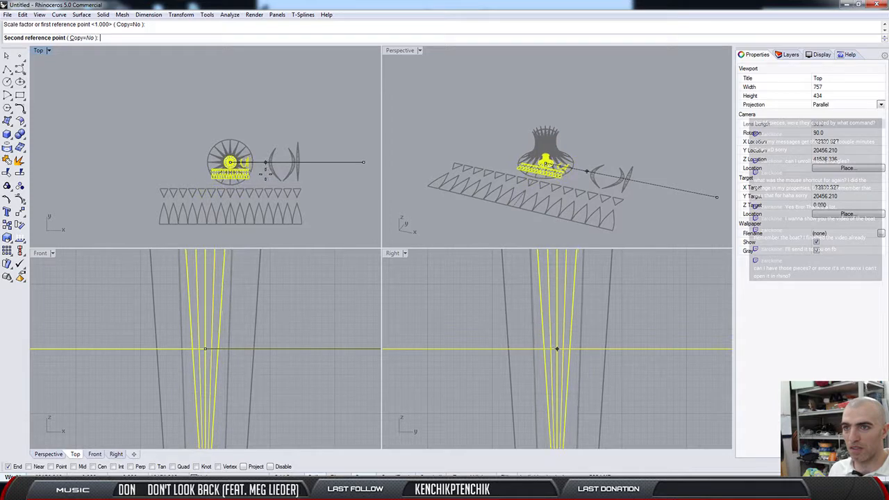
left_click(265, 162)
scroll(320, 118, "up", 5)
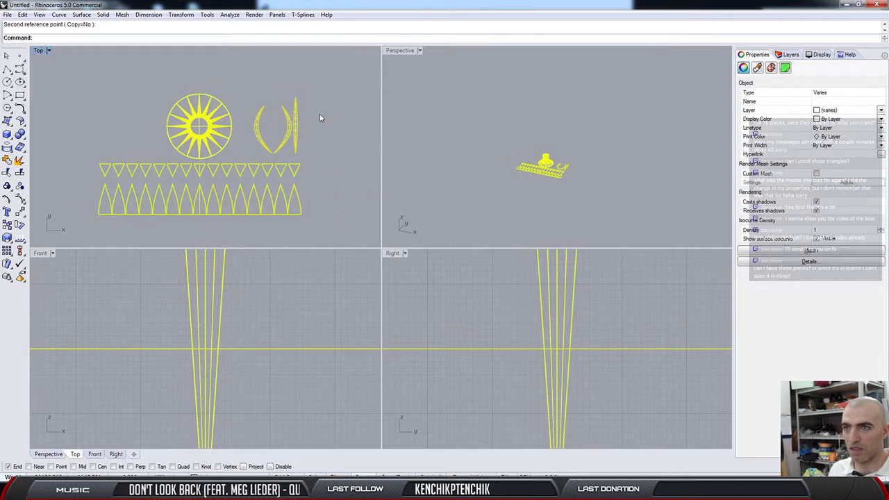
Scale the selected basilica and flat pieces down again about the origin by a factor of about 0.258.
right_click(335, 101)
type("0")
key("Return")
left_click(372, 151, "shift")
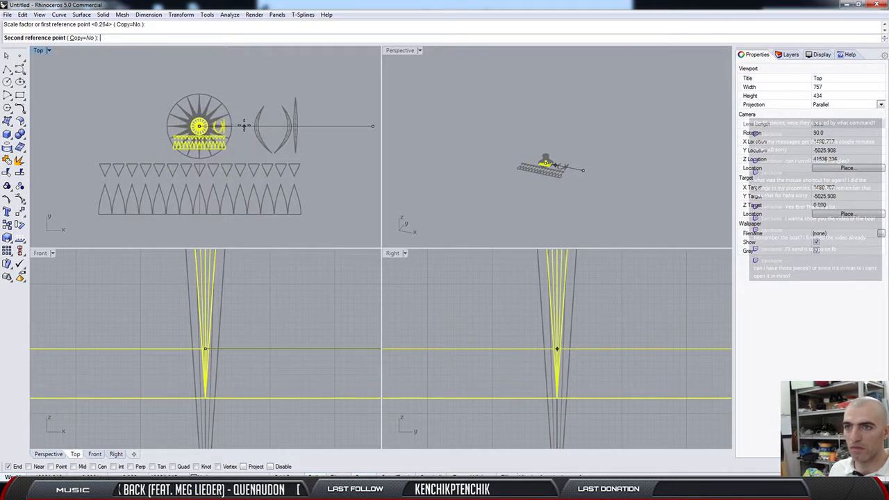
left_click(244, 125)
Shrink all selected geometry once more about the origin, with a scale factor of about 0.208.
right_click(337, 133)
type("0")
key("Return")
left_click(363, 132, "shift")
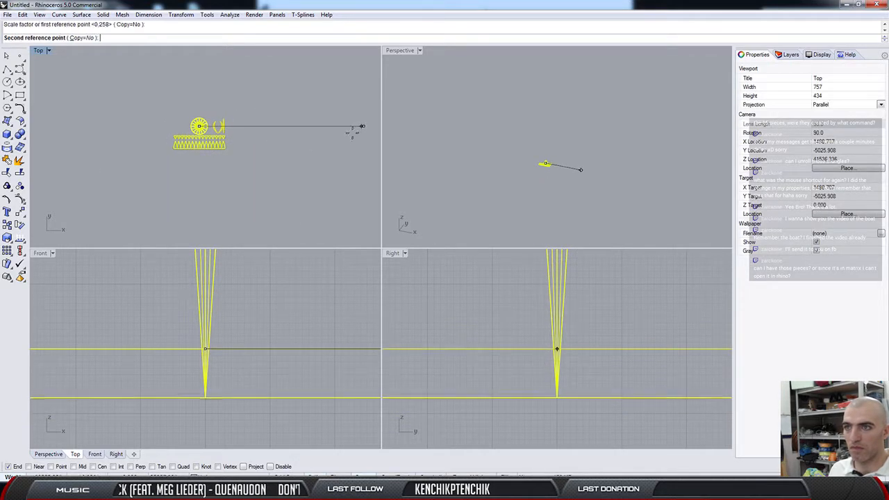
left_click(233, 130, "shift")
scroll(201, 131, "up", 15)
right_click_drag(208, 120, 211, 157)
Reduce the selected model and flat pieces further about the origin, with a scale factor of about 0.288.
right_click(311, 122)
type("0")
key("Return")
left_click(367, 125, "shift")
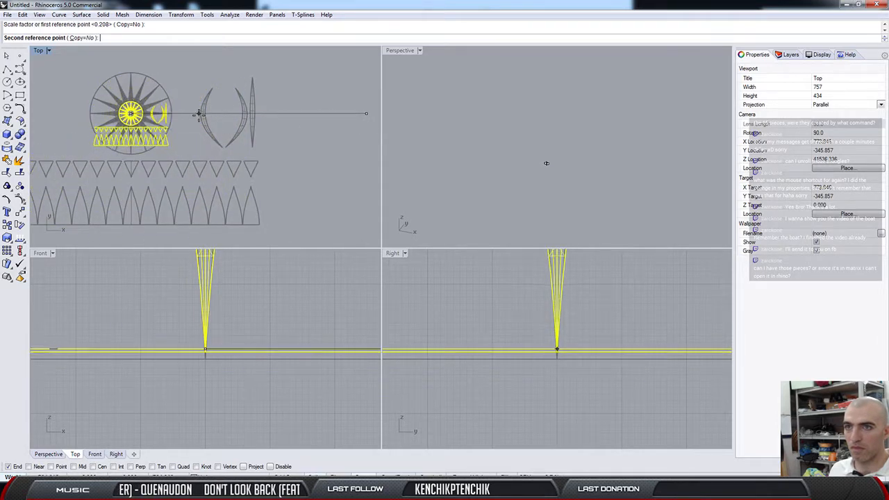
left_click(199, 117)
scroll(128, 120, "up", 11)
Scale the whole selection down to about half its size about the origin and clear the selection.
right_click(337, 120)
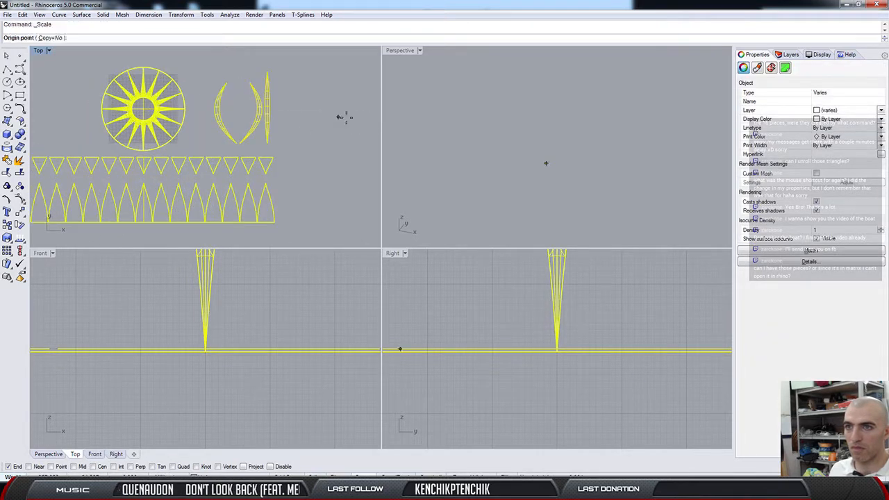
type("0")
key("Return")
left_click(362, 108, "shift")
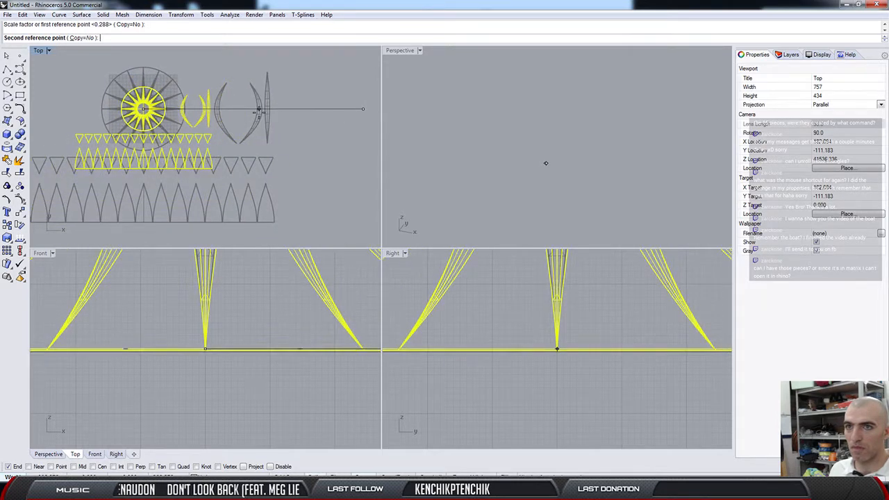
left_click(545, 162)
scroll(230, 129, "up", 4)
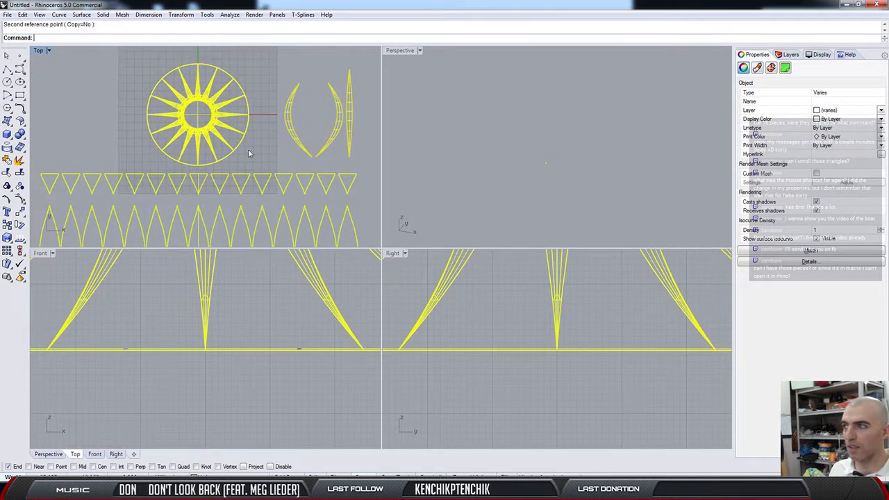
left_click(527, 157)
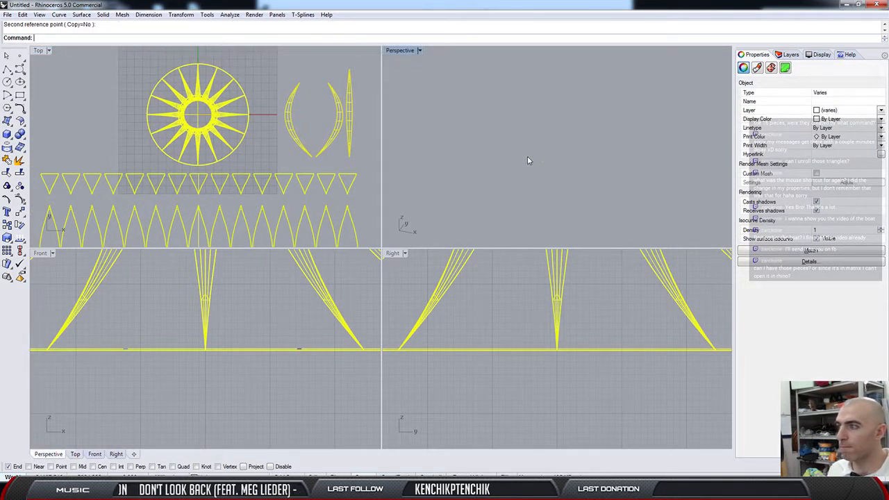
left_click(373, 108)
scroll(584, 126, "down", 6)
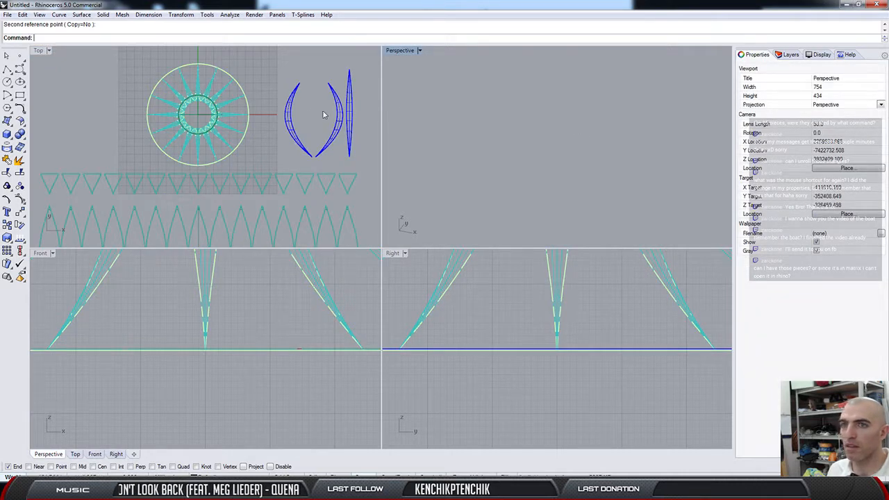
scroll(323, 115, "down", 5)
scroll(257, 132, "up", 3)
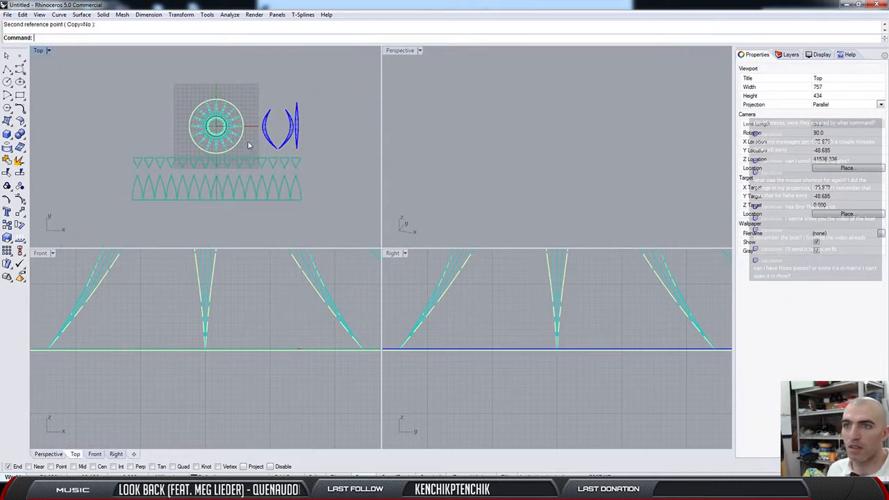
scroll(243, 138, "up", 3)
Open the document properties and review the middle mouse button macro and the keyboard shortcut macros.
left_click(5, 14)
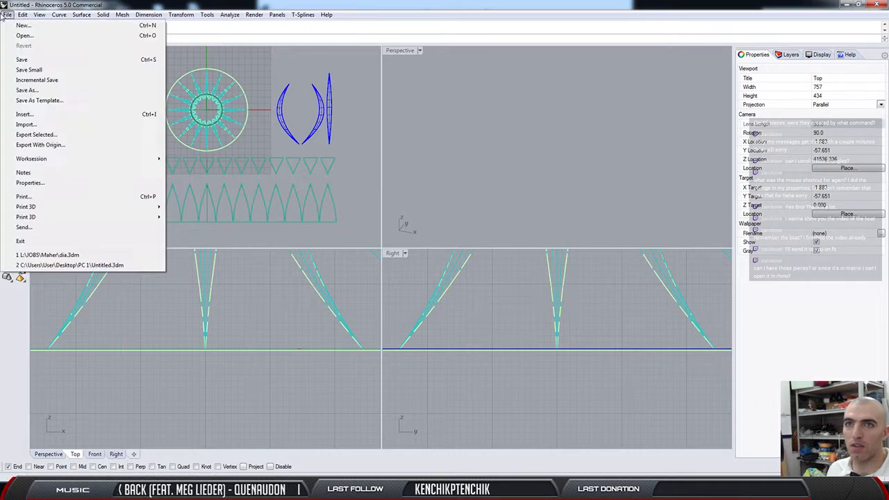
left_click(42, 183)
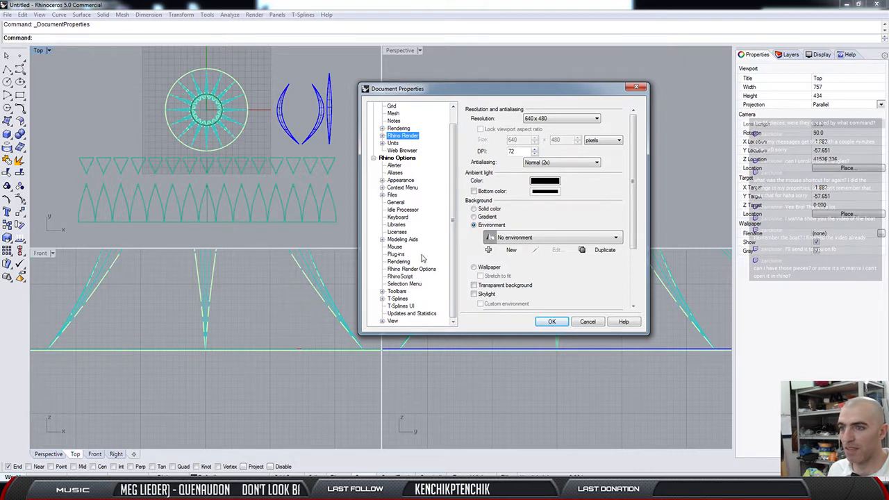
left_click(403, 246)
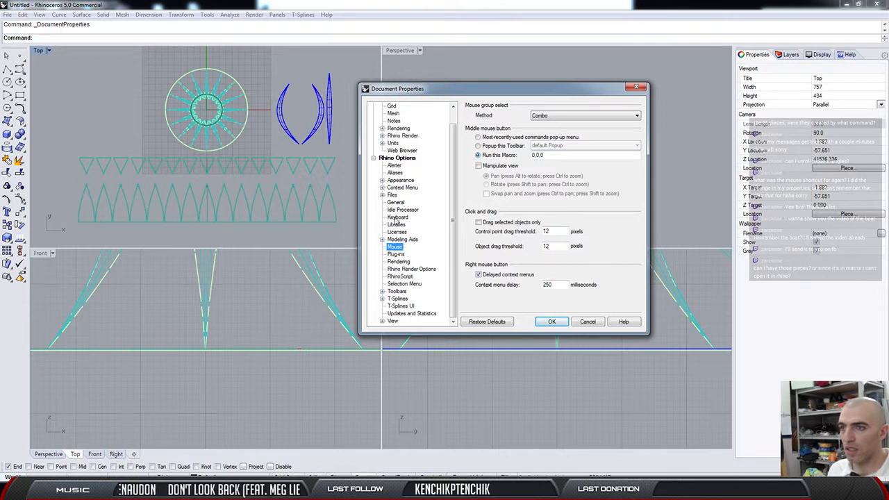
left_click(397, 218)
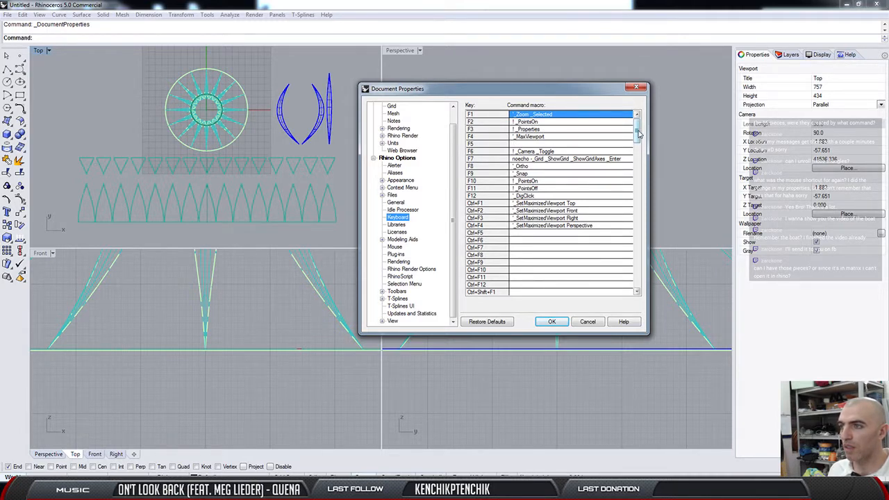
left_click_drag(637, 130, 637, 178)
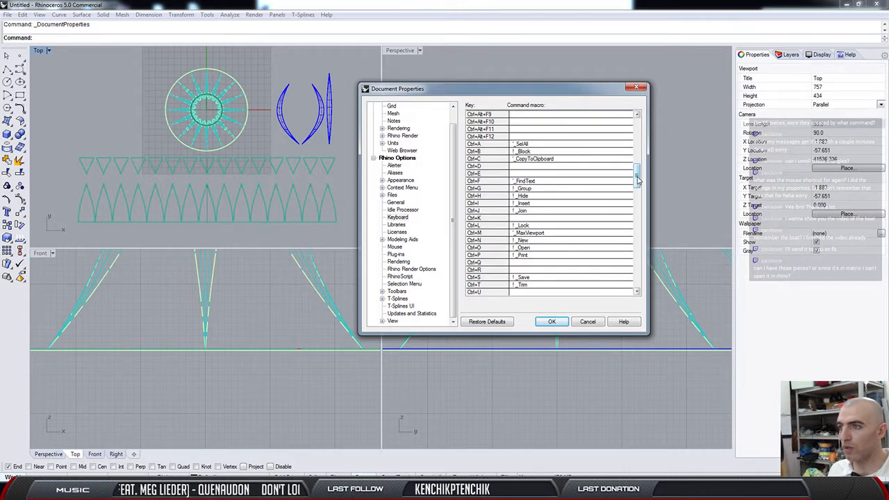
left_click_drag(636, 178, 637, 185)
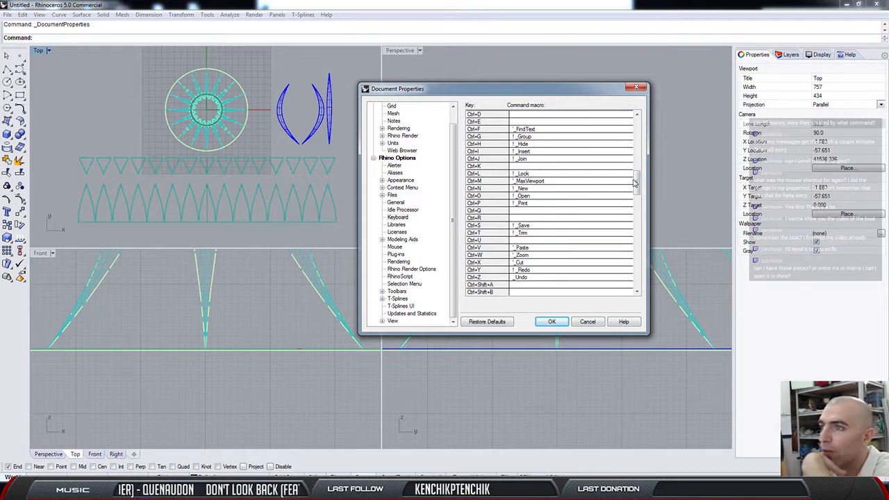
left_click_drag(638, 184, 643, 202)
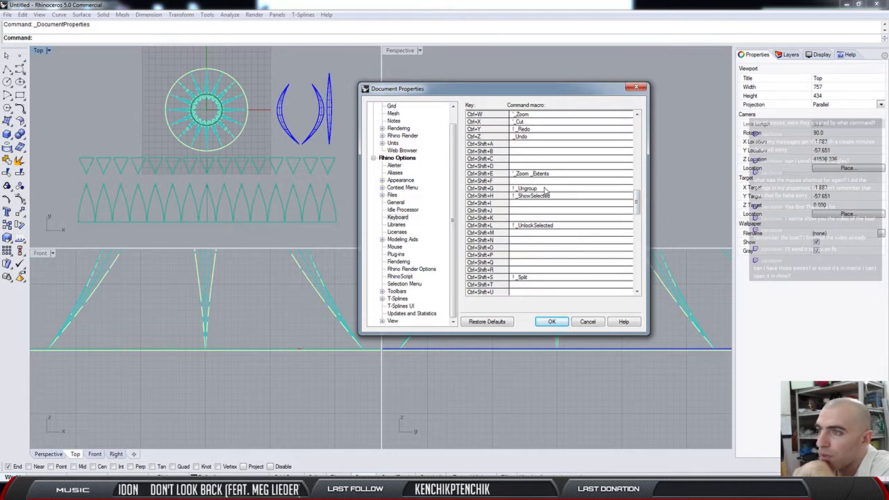
Copy the ! _Ungroup macro from the Ctrl+Shift+G shortcut, assign it to Ctrl+U and accept the document properties.
double_click(548, 188)
key("ctrl+c")
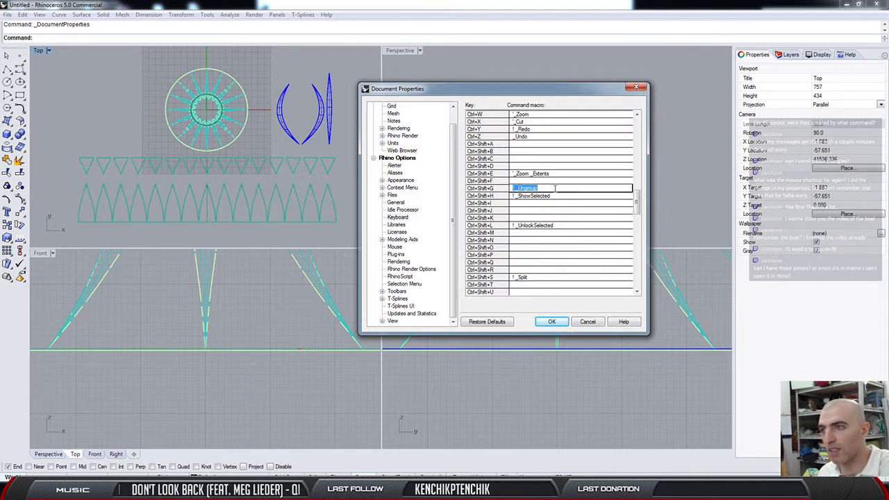
scroll(594, 213, "up", 5)
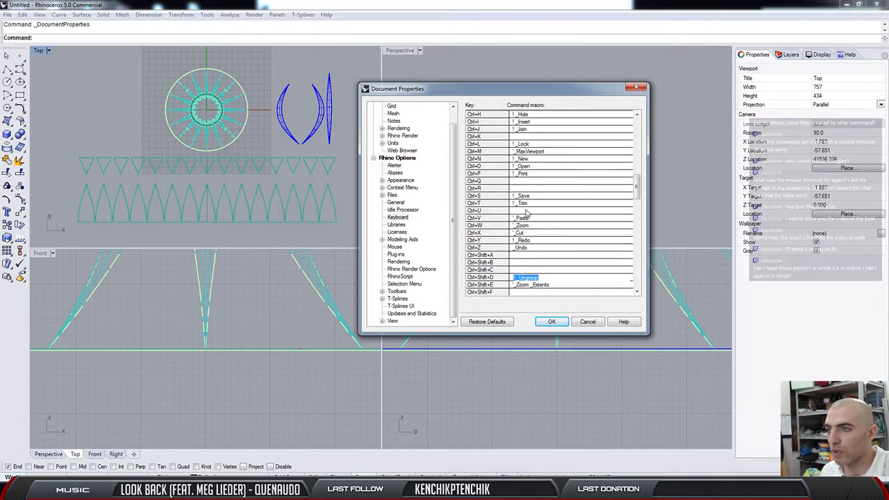
left_click(522, 211)
key("ctrl+v")
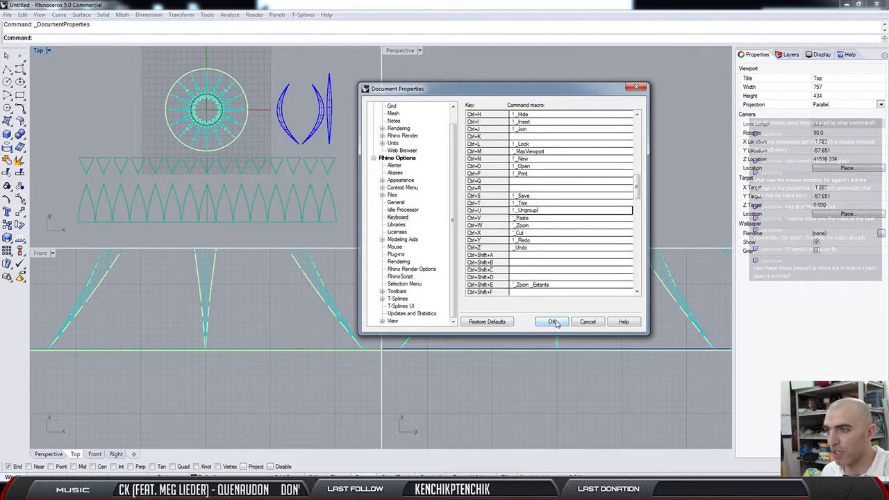
left_click(556, 323)
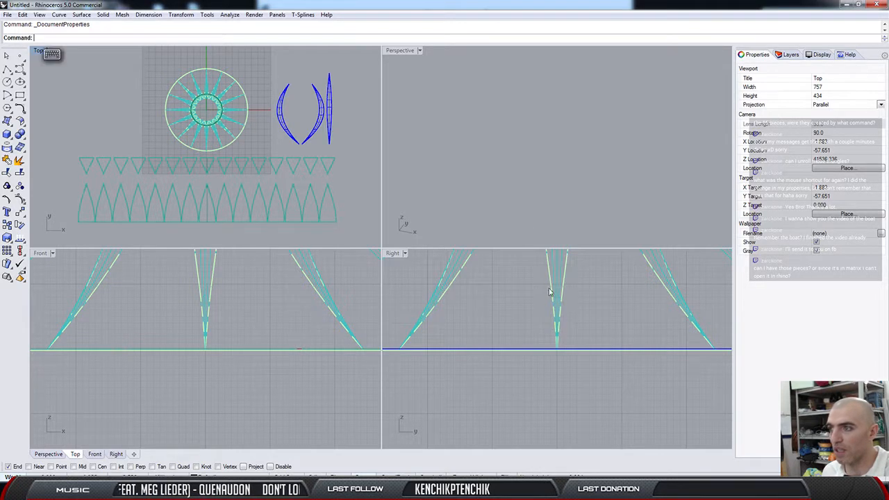
Look up the Split command in the Rhinoceros command line, switch to Matrix and look it up there as well.
left_click(491, 132)
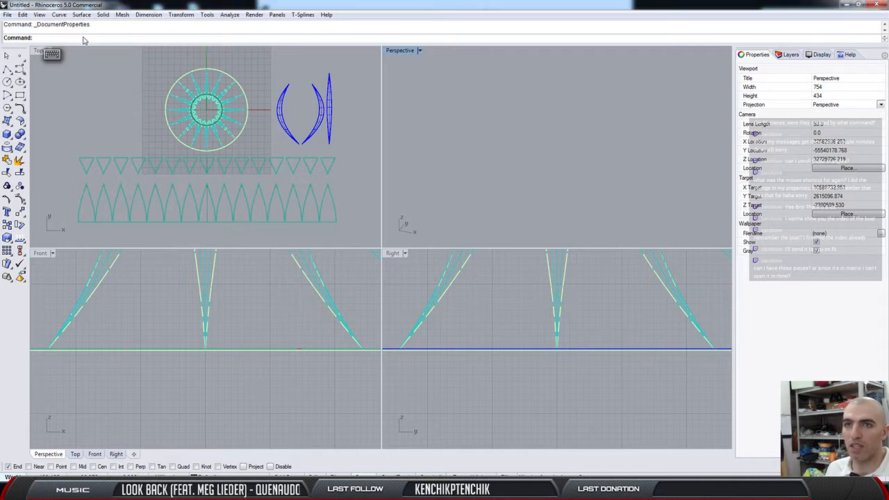
type("Split")
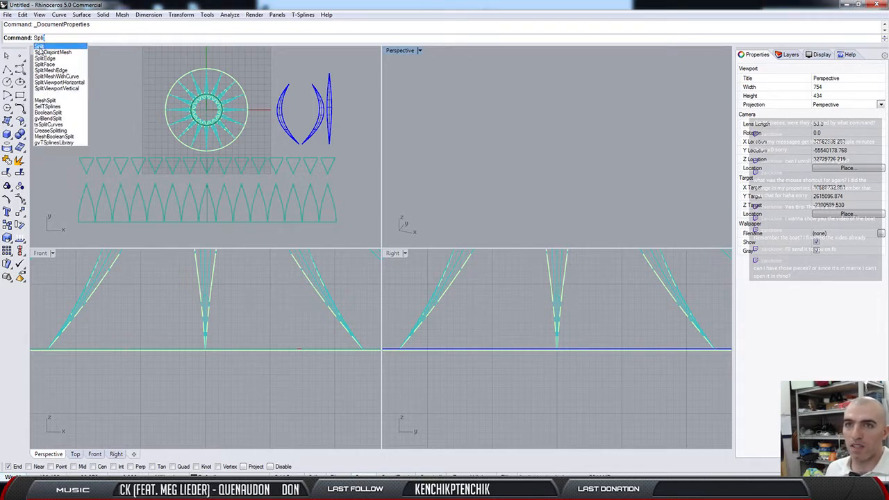
left_click(455, 103)
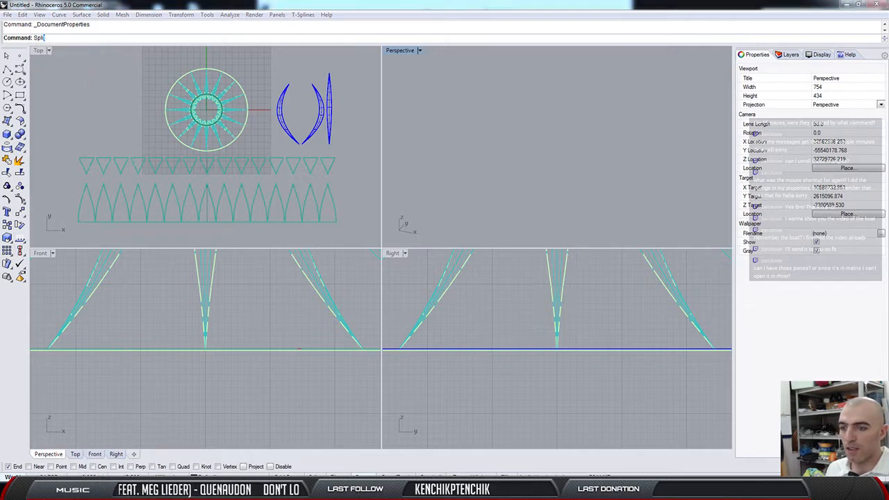
key("alt+Tab")
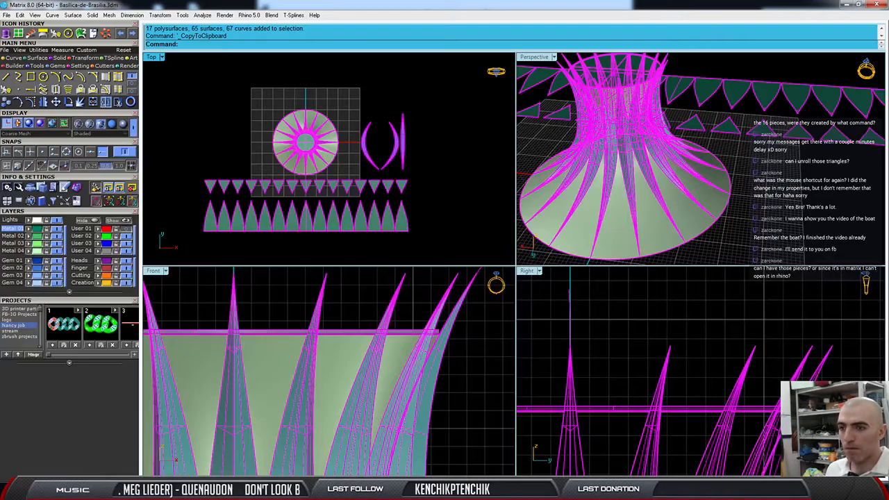
type("S")
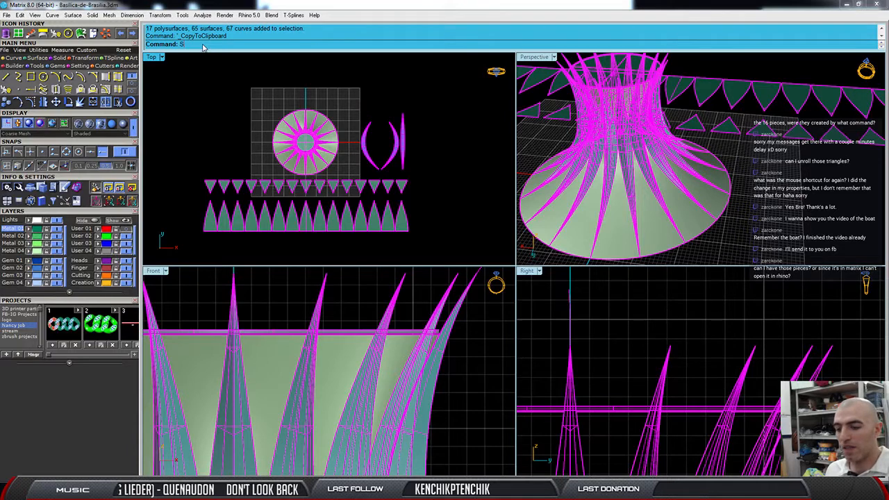
type("pl")
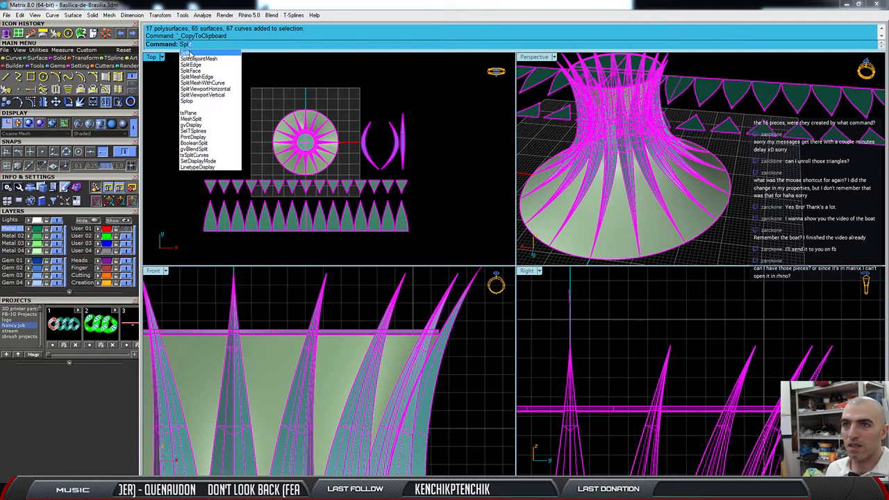
left_click(431, 81)
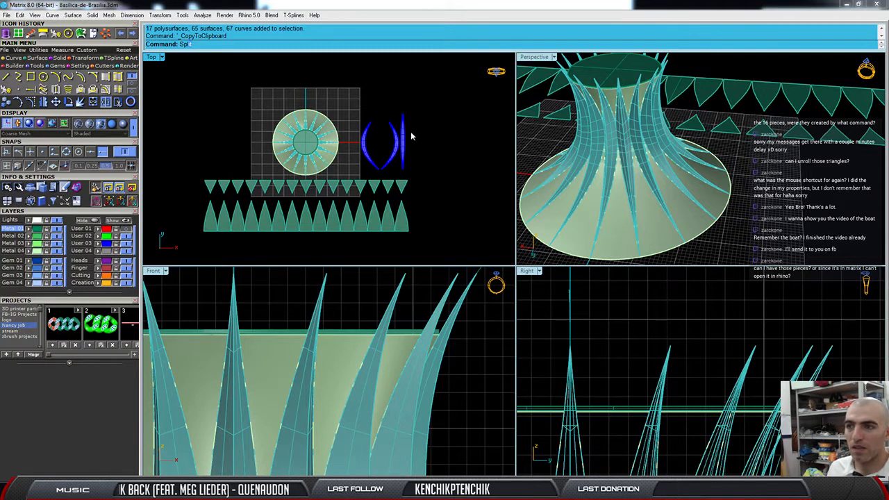
Save the whole basilica with its flat pieces into the second slot of the FB-IG Projects collection and clear the selection.
left_click(27, 314)
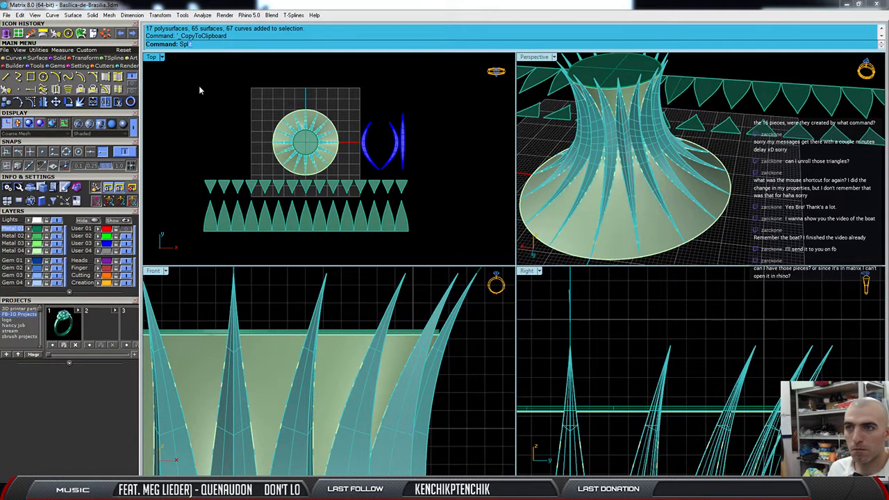
left_click_drag(192, 87, 403, 222)
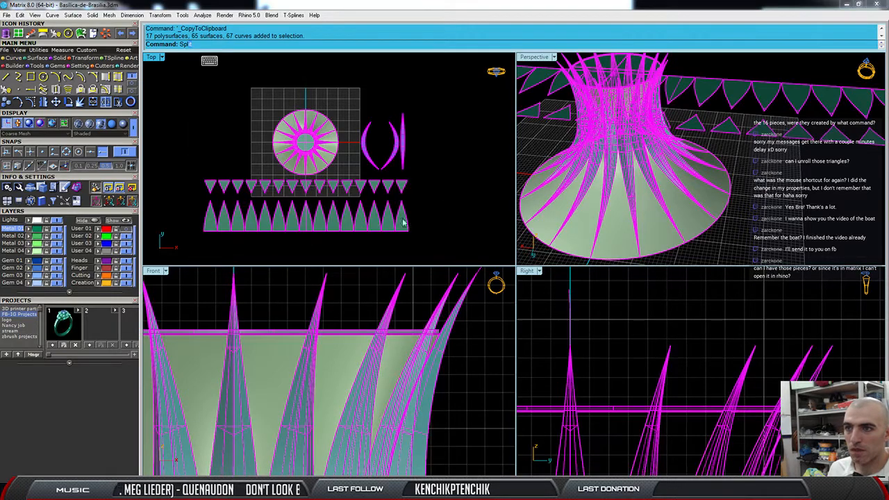
left_click(89, 346)
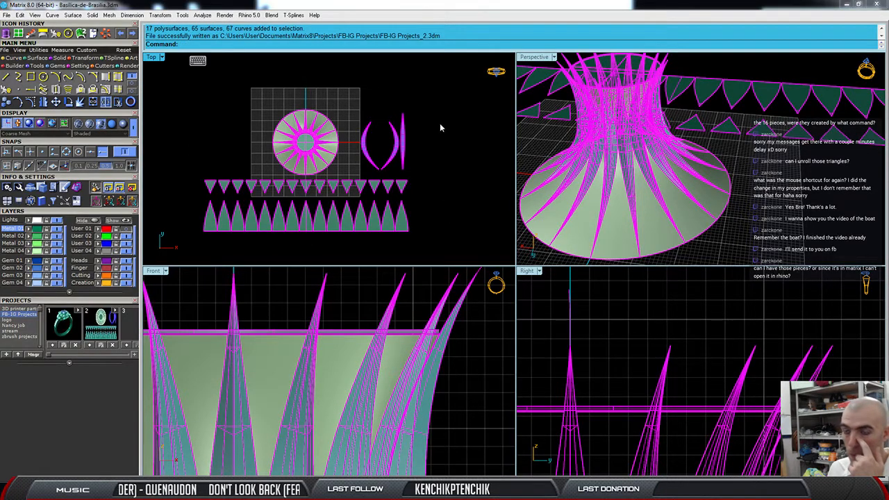
key("Escape")
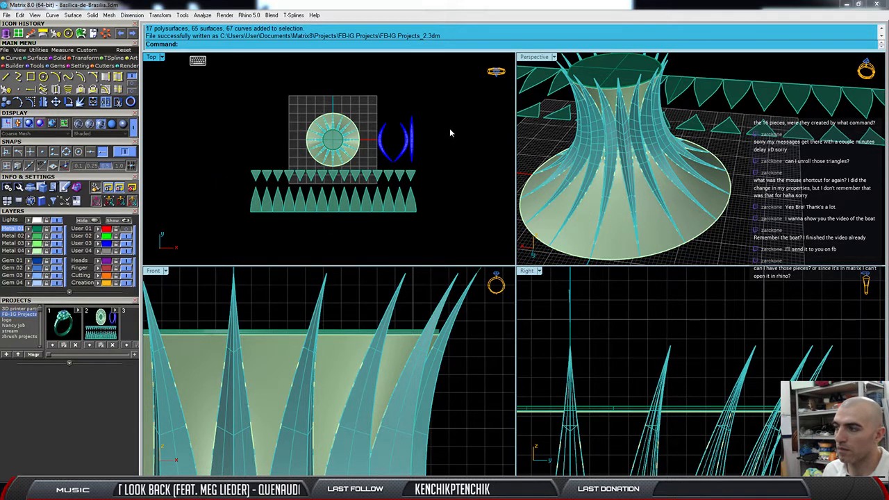
right_click_drag(445, 145, 454, 137)
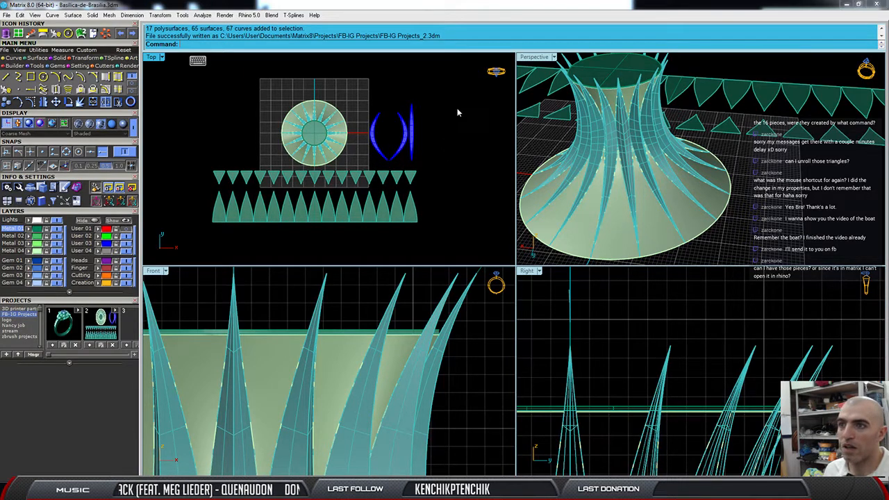